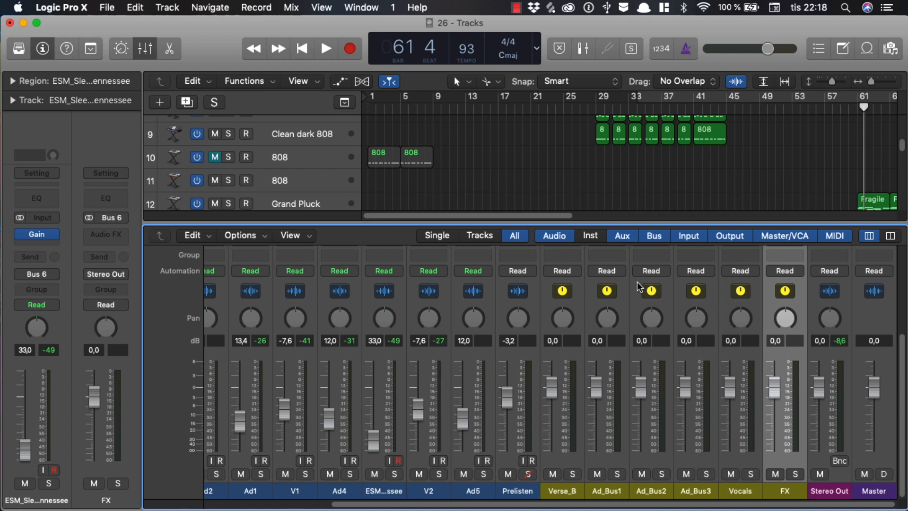
Step: Hide the mixer and set the cycle range over the verse vocal regions, from bar 16 to about bar 43
scroll(603, 180, "down", 2)
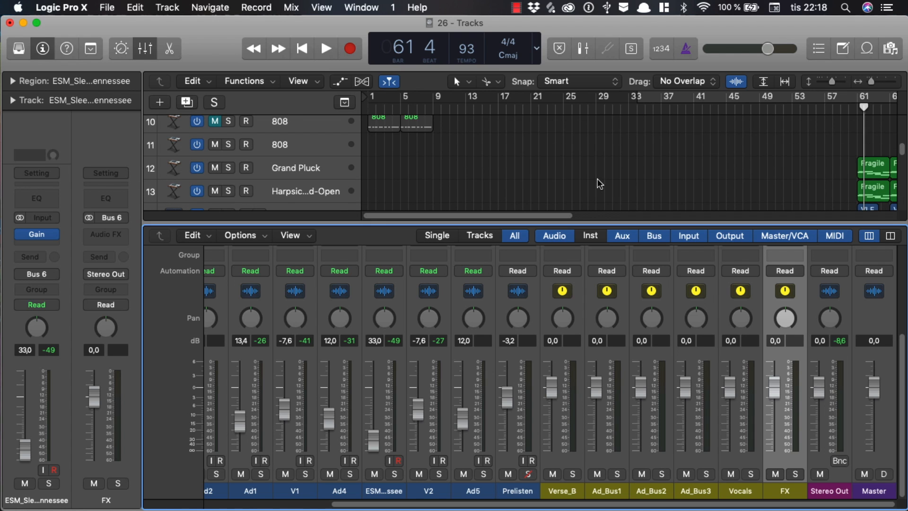
key("x")
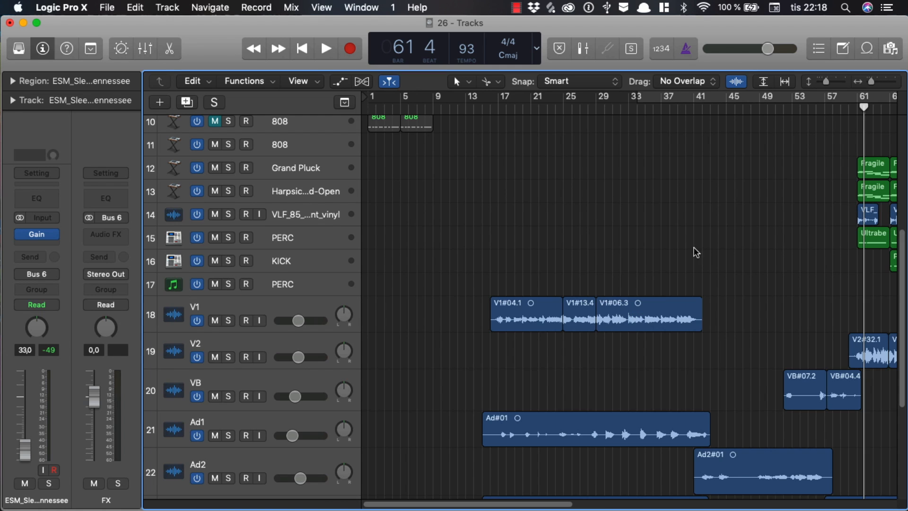
scroll(568, 246, "down", 4)
scroll(506, 241, "down", 2)
scroll(477, 248, "down", 2)
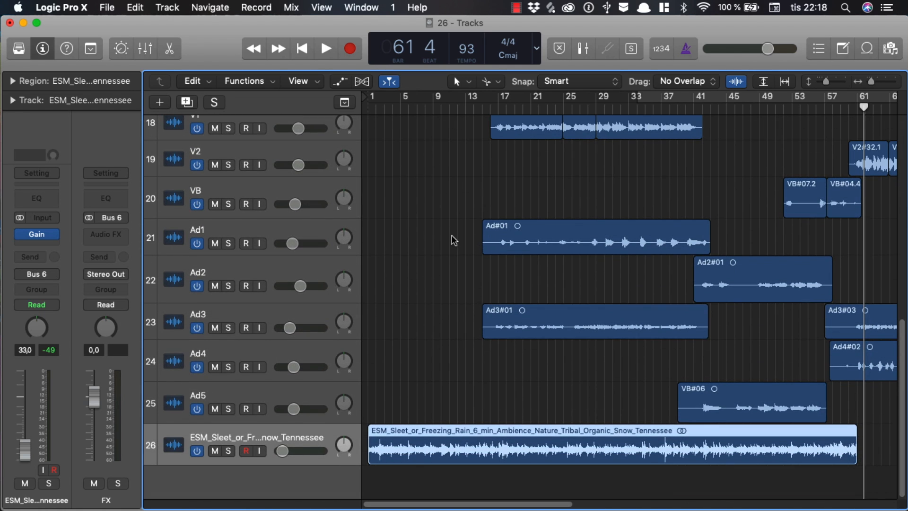
left_click_drag(490, 100, 708, 102)
scroll(572, 194, "up", 5)
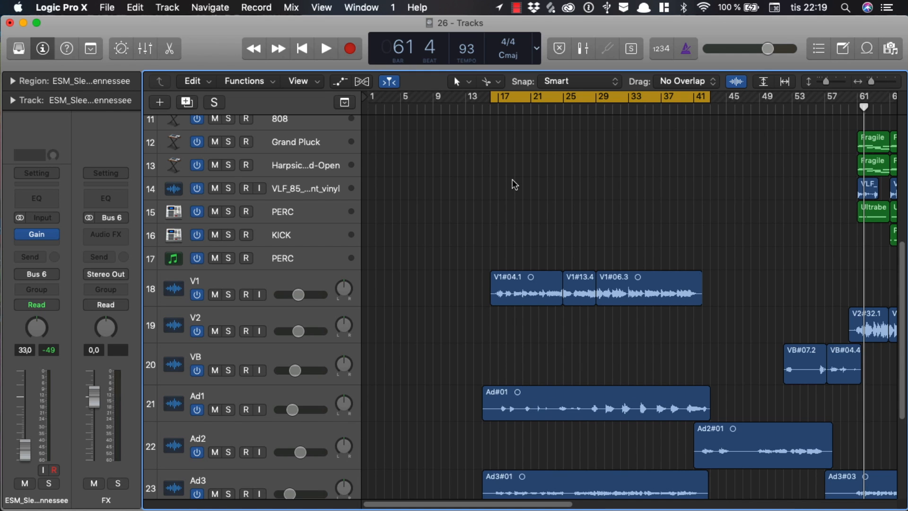
scroll(549, 198, "down", 3)
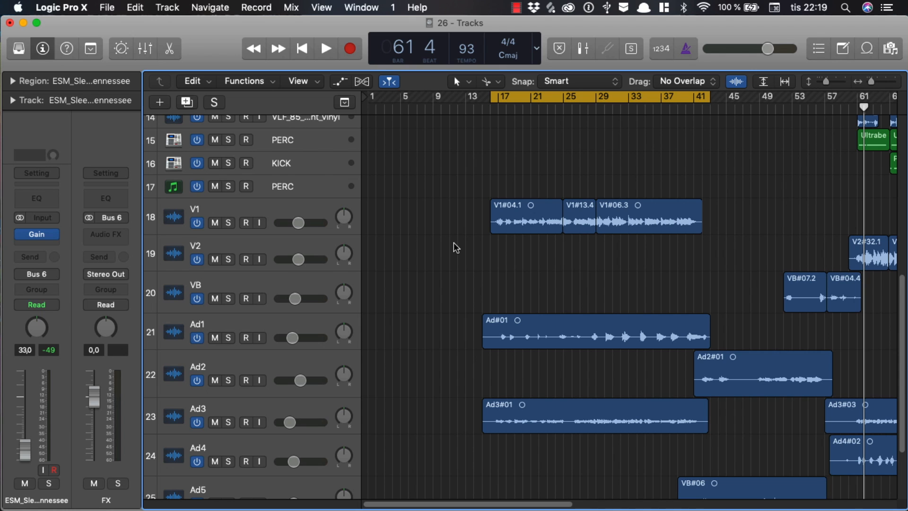
Step: Open the mixer and examine the inputs and outputs of the verse and ad-lib bus channels
key("x")
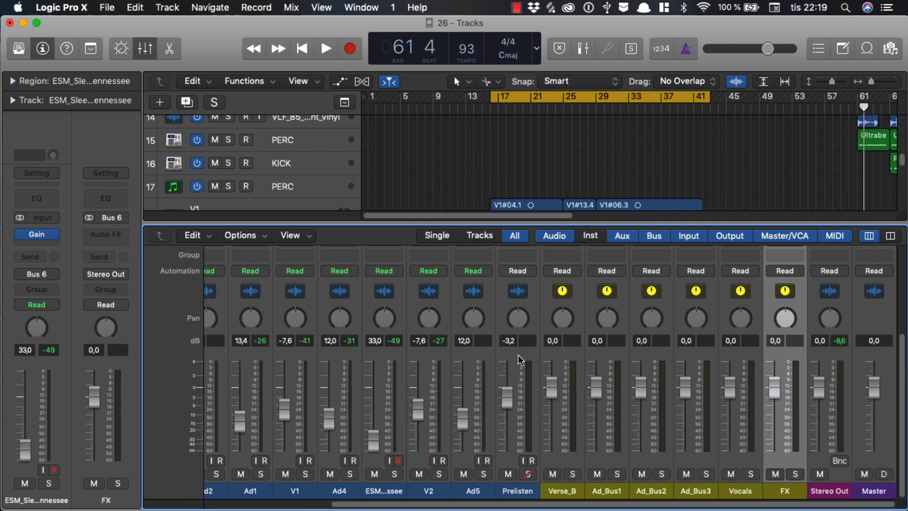
left_click(565, 465)
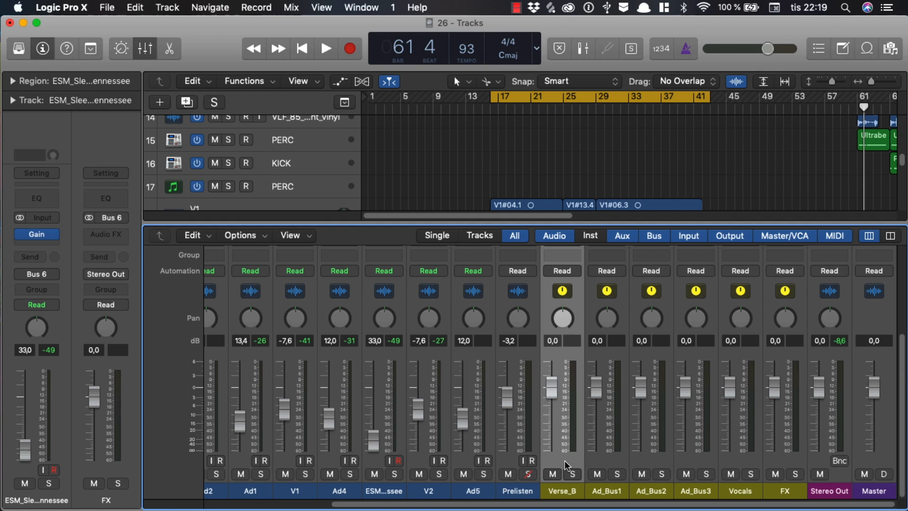
left_click(594, 463)
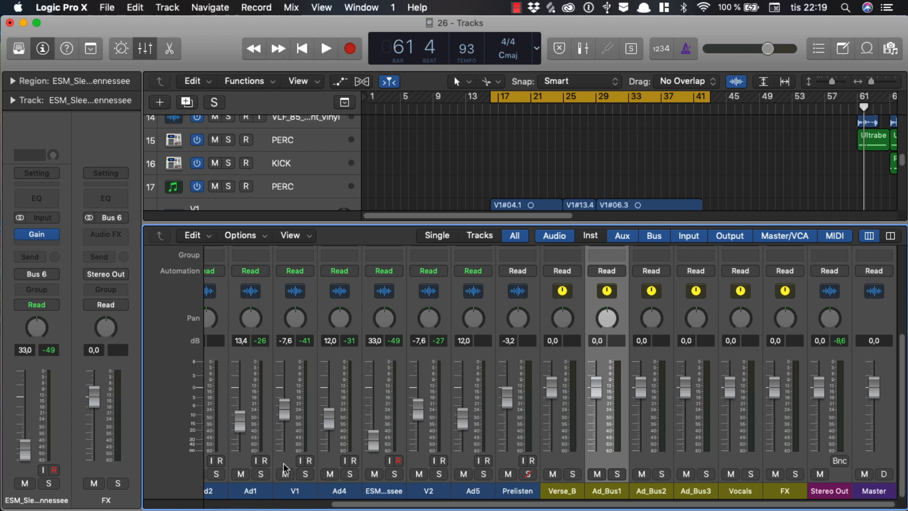
left_click(569, 461)
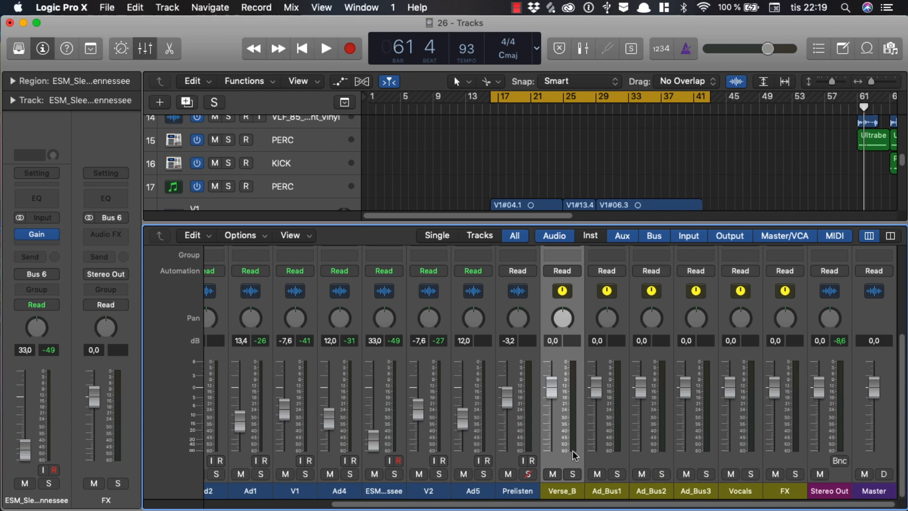
scroll(574, 431, "up", 1)
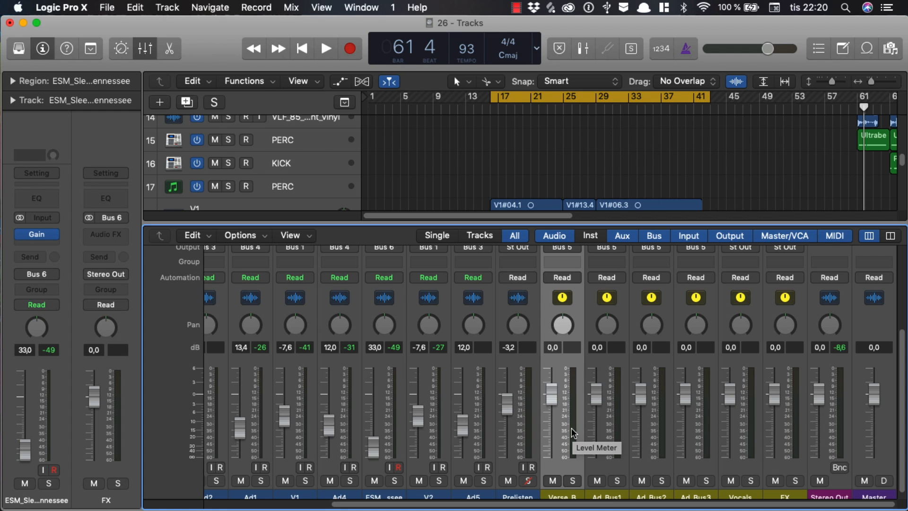
scroll(573, 432, "up", 5)
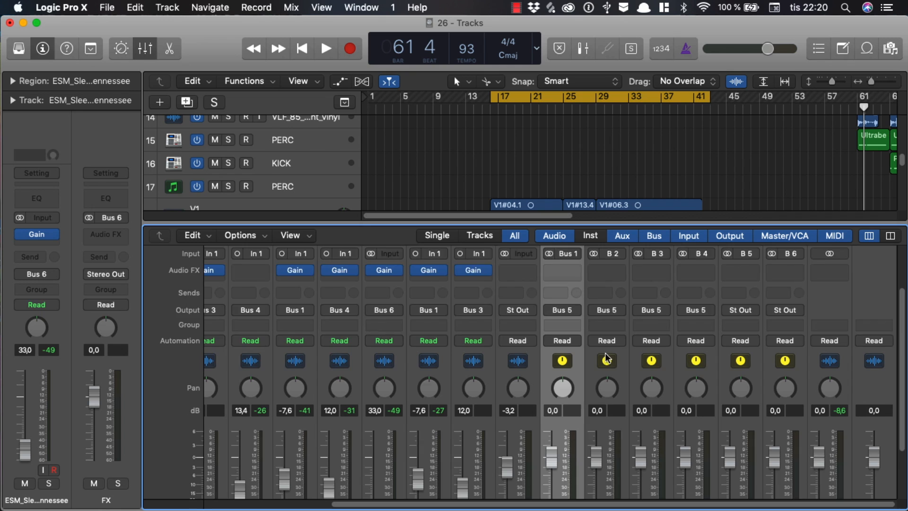
scroll(607, 355, "down", 3)
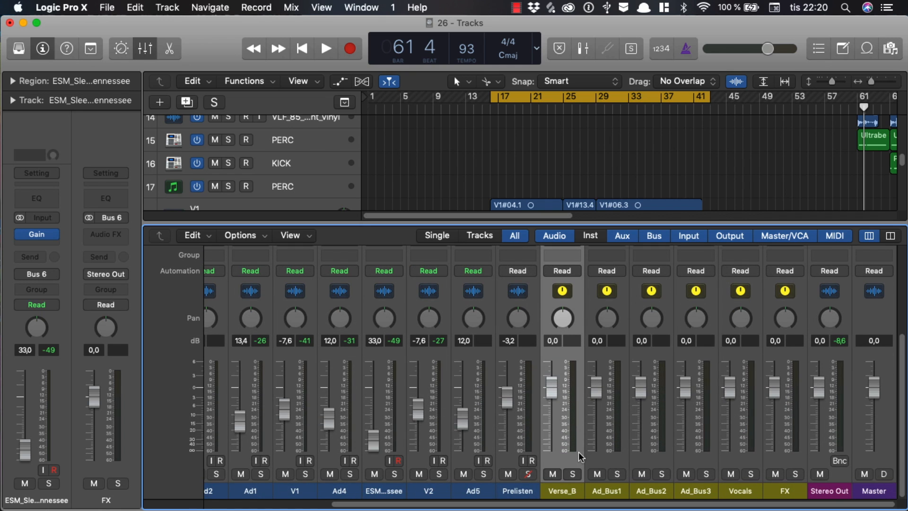
scroll(559, 412, "left", 5)
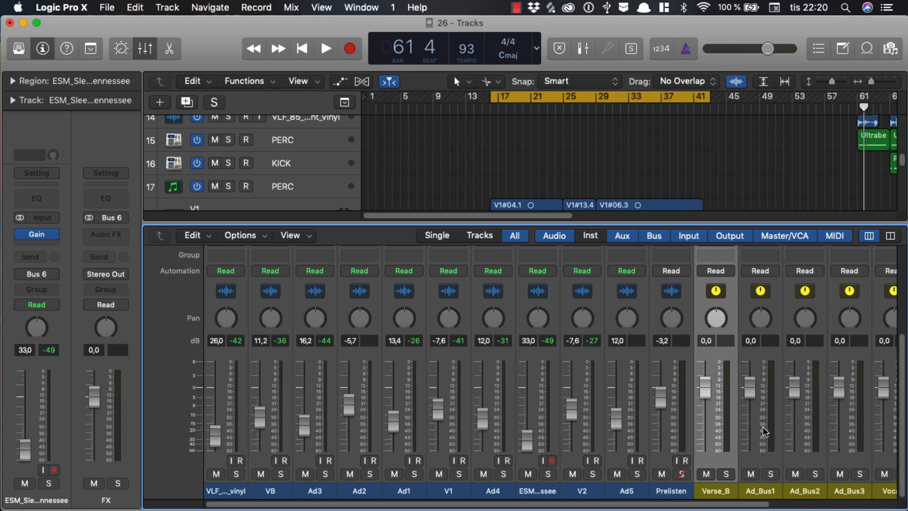
Step: Show the vocal tracks without the mixer and play the start of the cycle range briefly
key("p")
key("p")
scroll(615, 297, "up", 3)
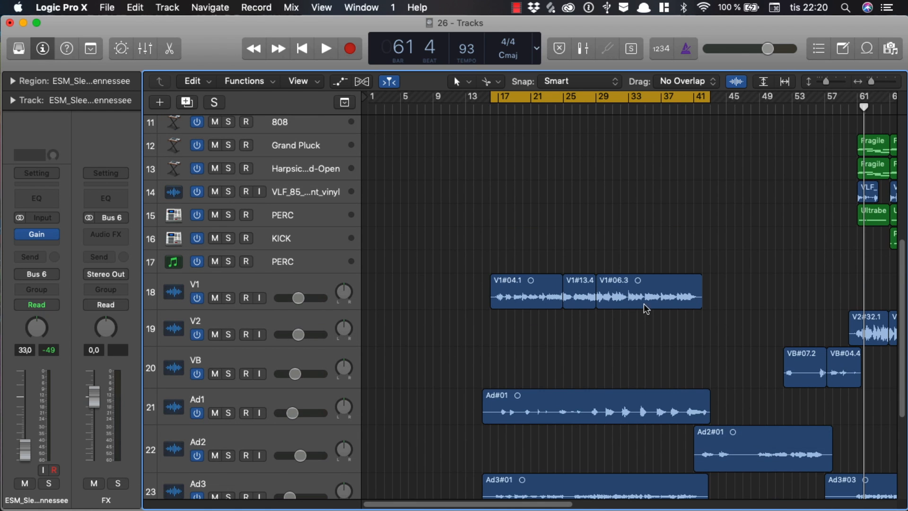
key("space")
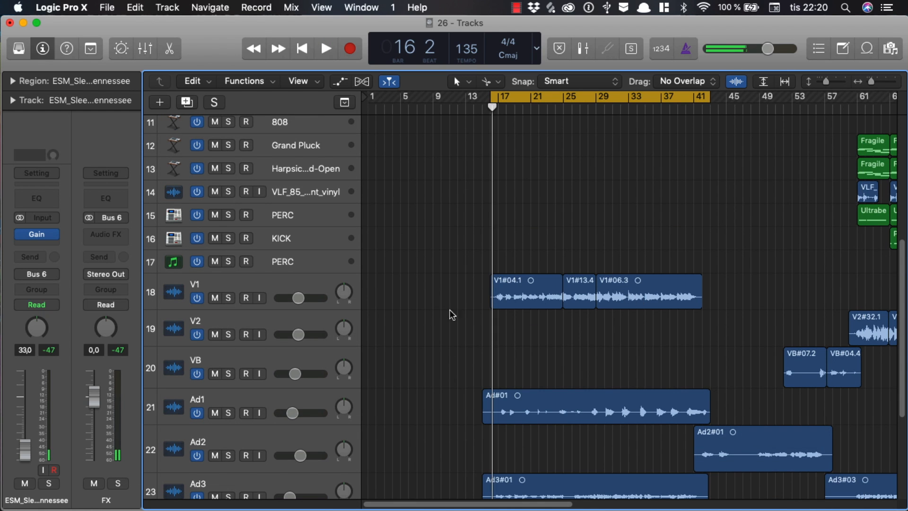
left_click(228, 297)
scroll(370, 293, "down", 6)
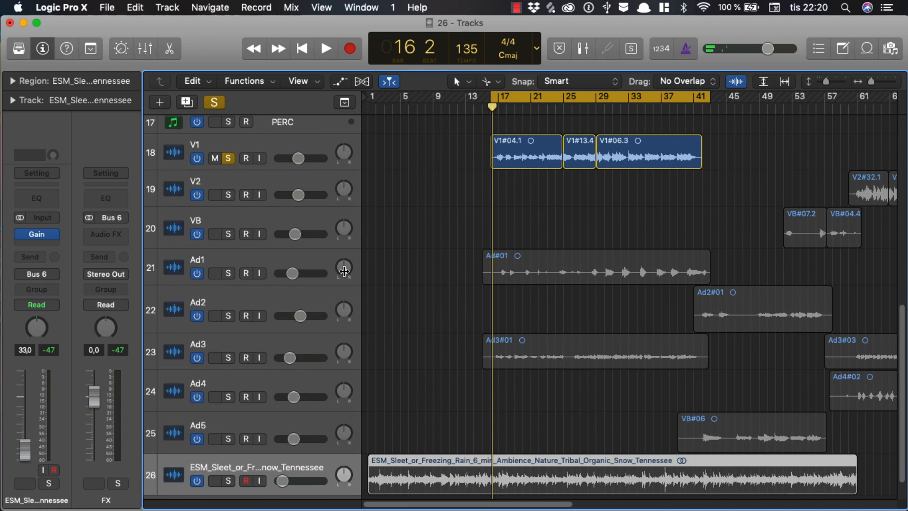
left_click(228, 158)
Step: Rename the Verse_B channel in the mixer to Verse_Bus
key("x")
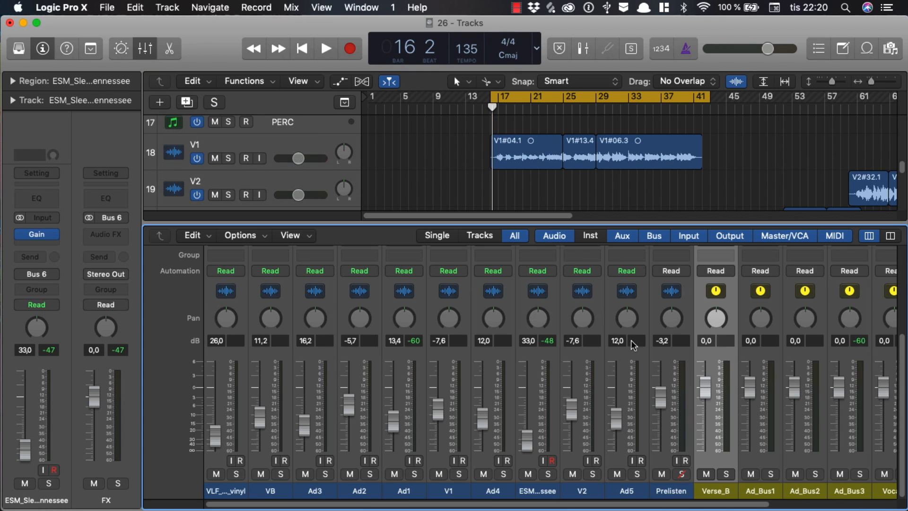
scroll(611, 378, "left", 1)
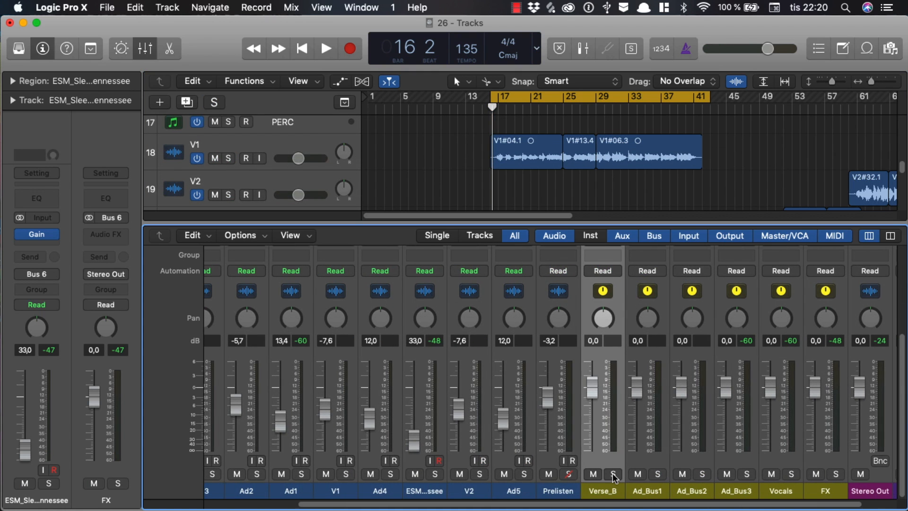
double_click(614, 491)
left_click(614, 491)
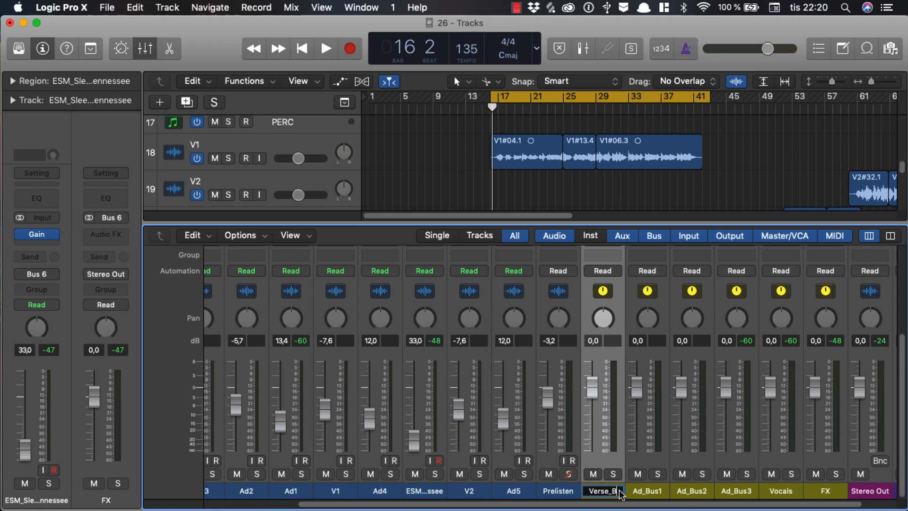
type("us")
key("Return")
Step: Solo the Verse_Bus channel and play the cycle range while checking the muted and audible tracks in an enlarged tracks area
left_click(614, 474)
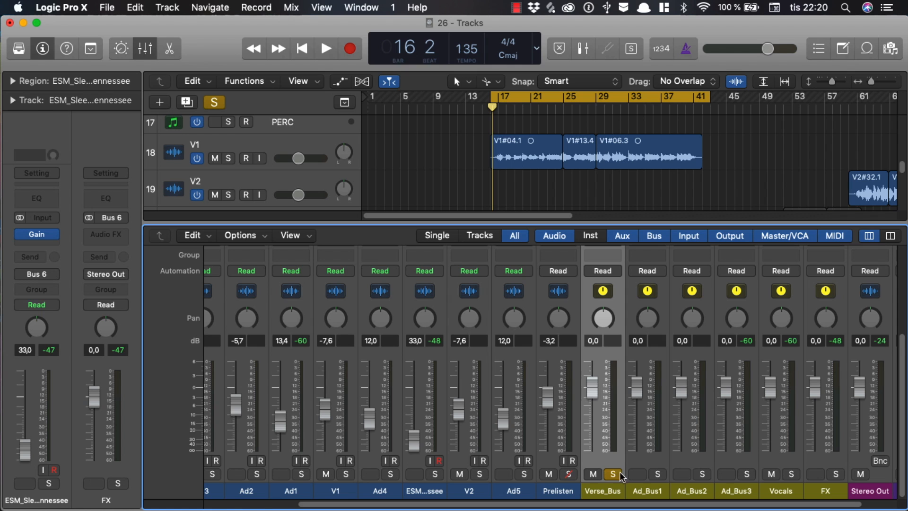
key("space")
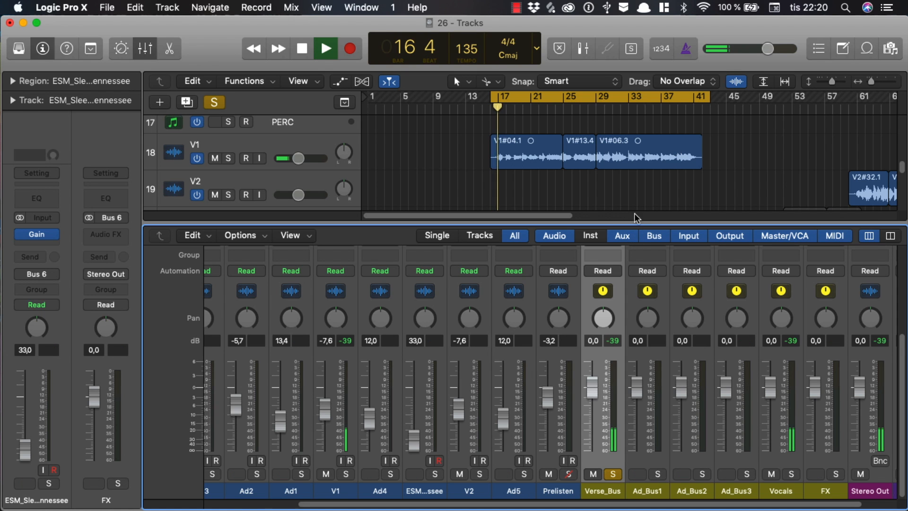
left_click_drag(613, 224, 614, 377)
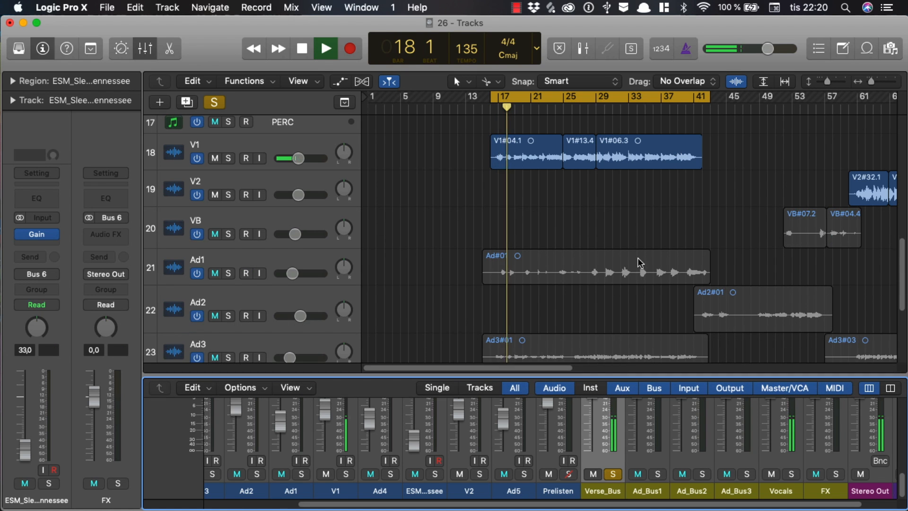
scroll(638, 257, "down", 5)
scroll(642, 259, "up", 4)
scroll(642, 258, "up", 6)
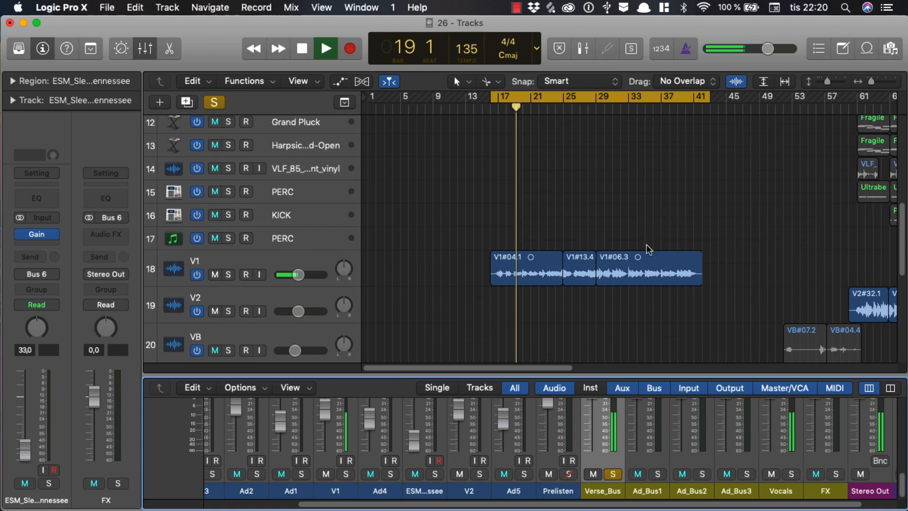
scroll(641, 239, "down", 7)
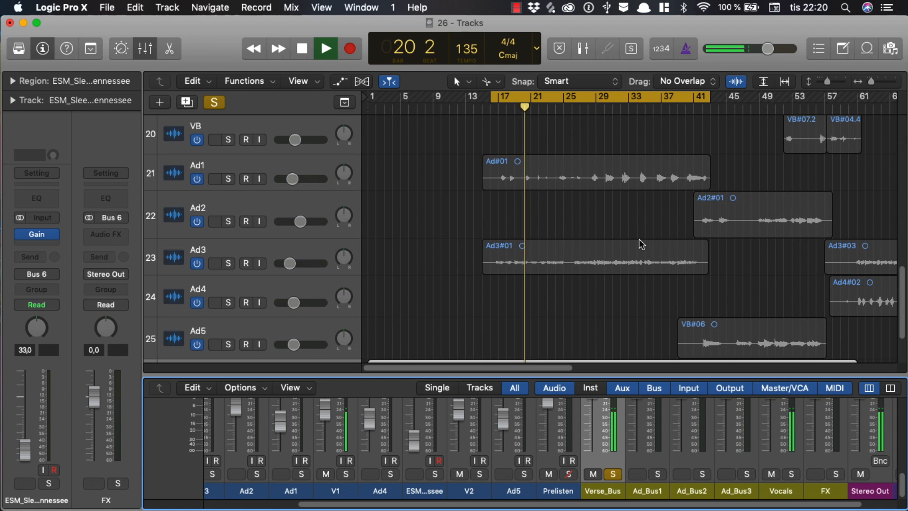
key("space")
Step: Enlarge the mixer and replay the soloed verse while examining the Verse_Bus input, effect slots, output and level meter
left_click_drag(621, 359, 605, 232)
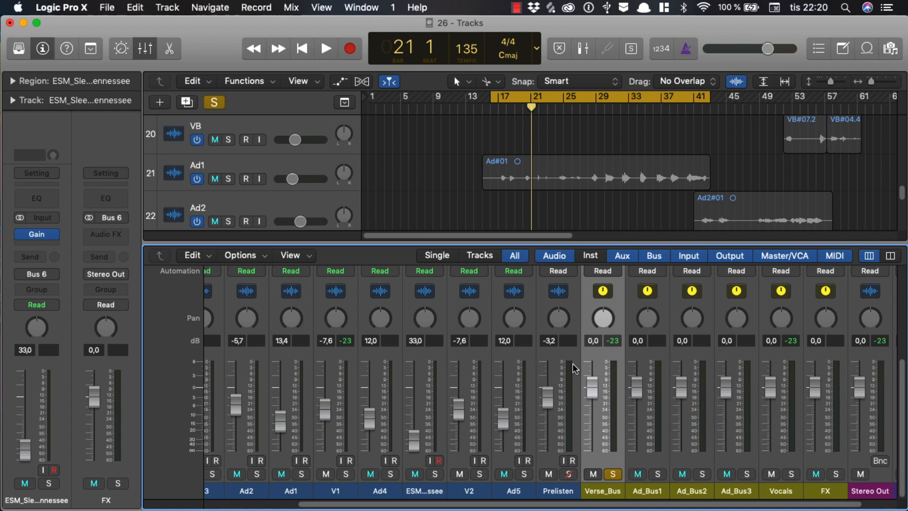
scroll(574, 368, "up", 5)
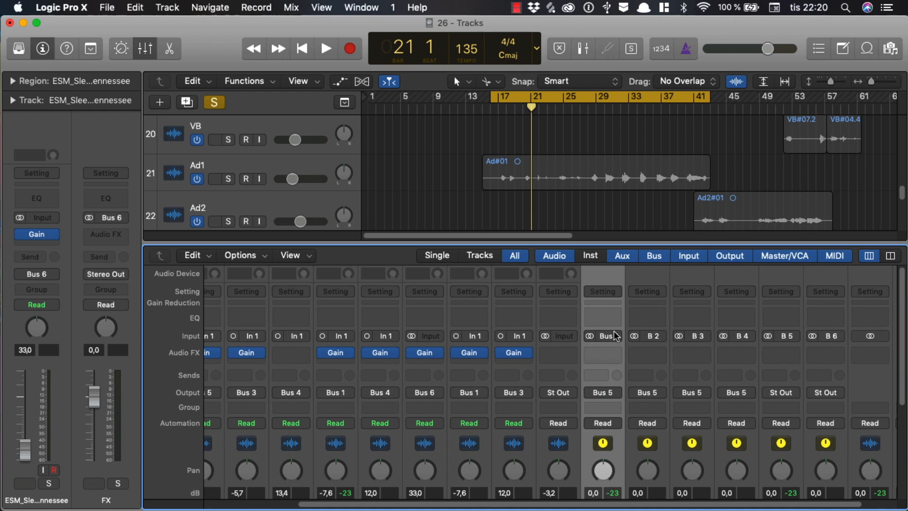
scroll(614, 334, "down", 3)
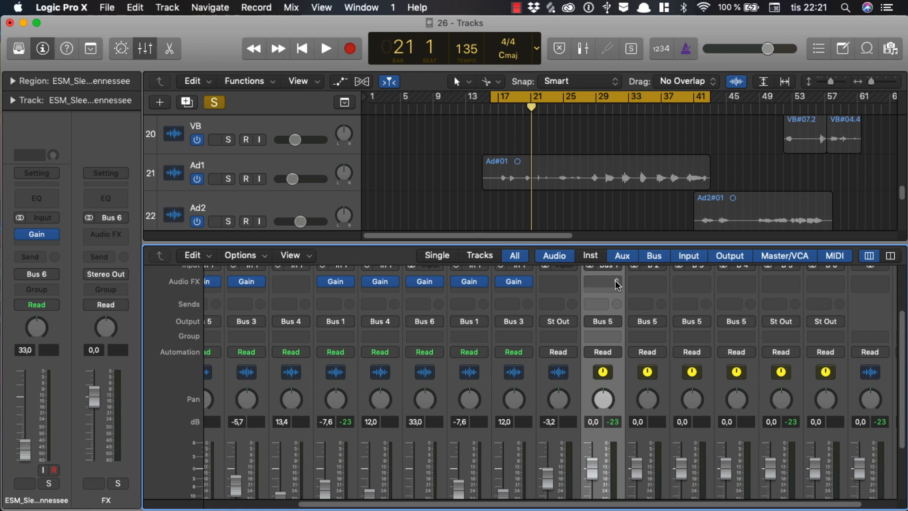
scroll(600, 372, "down", 5)
key("space")
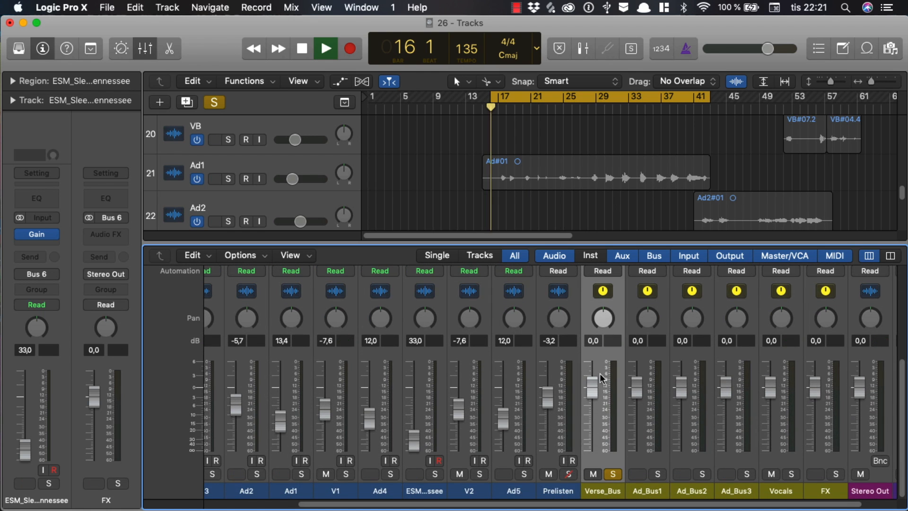
scroll(610, 374, "up", 5)
scroll(611, 375, "up", 3)
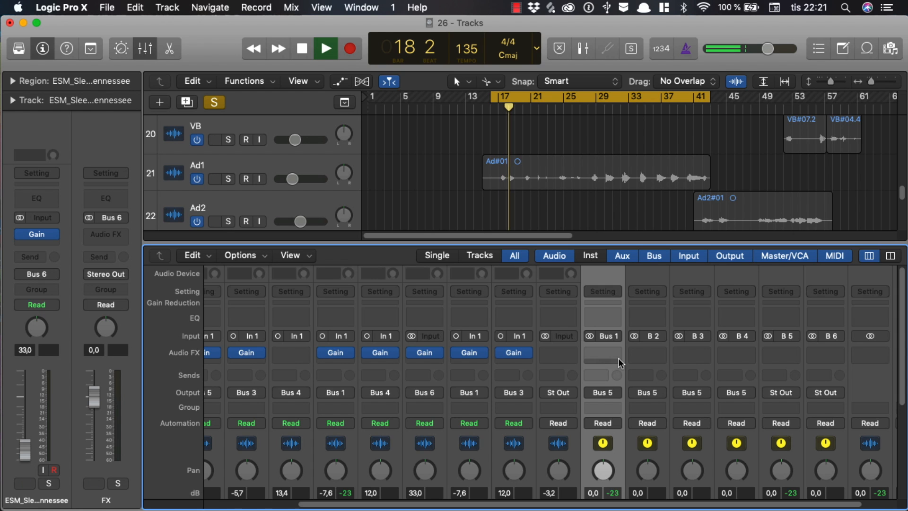
key("space")
scroll(618, 342, "down", 8)
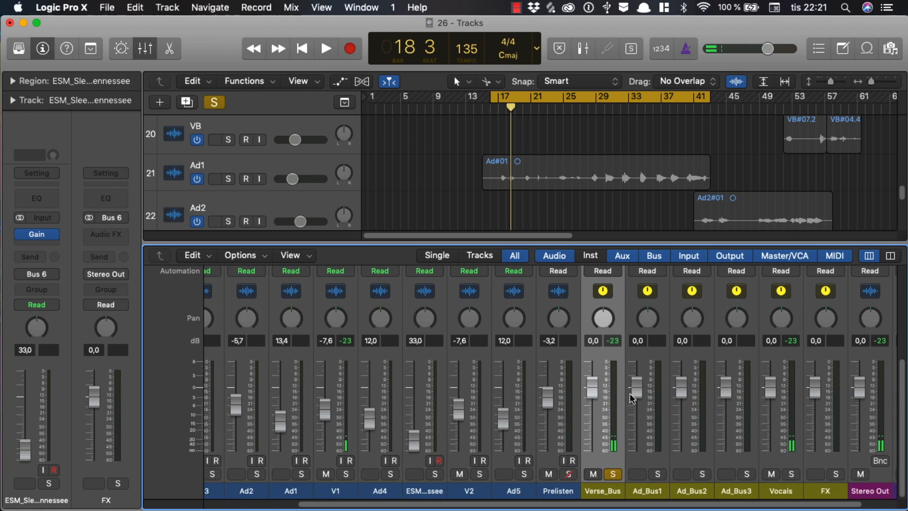
scroll(613, 365, "up", 4)
scroll(612, 365, "up", 4)
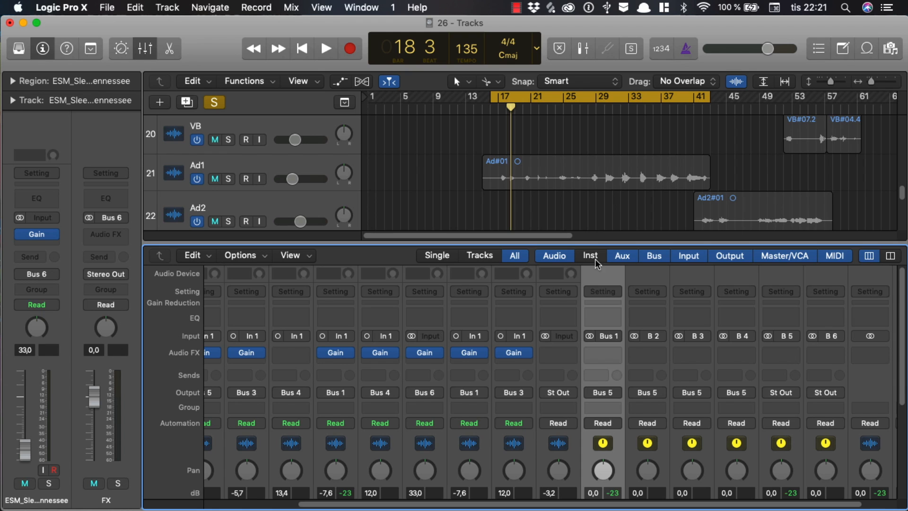
Step: Enlarge the tracks area to show the V1 and V2 regions and briefly play the soloed verse from the cycle start
left_click_drag(596, 242, 589, 338)
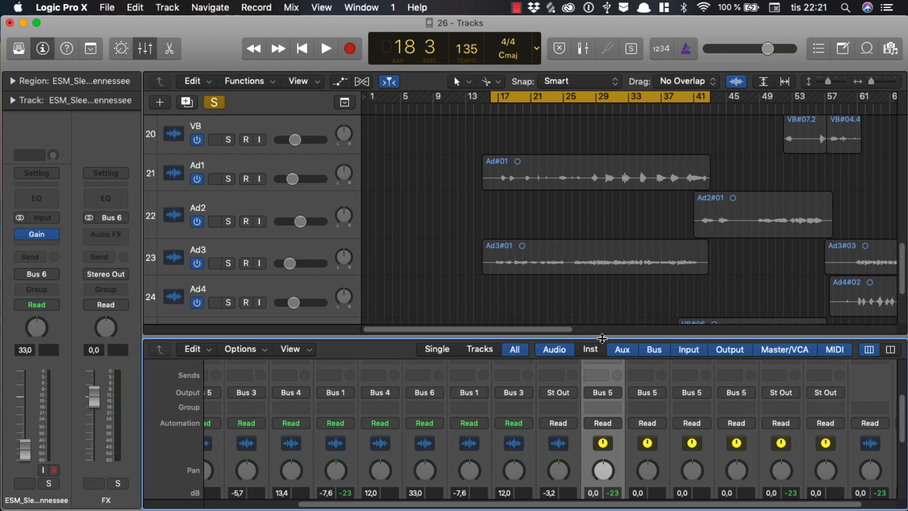
scroll(560, 199, "up", 2)
scroll(560, 199, "up", 1)
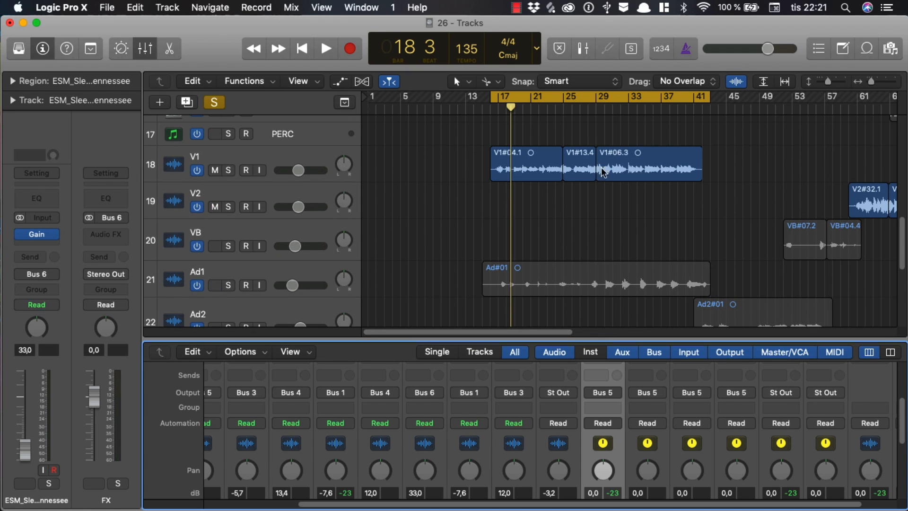
scroll(603, 210, "right", 5)
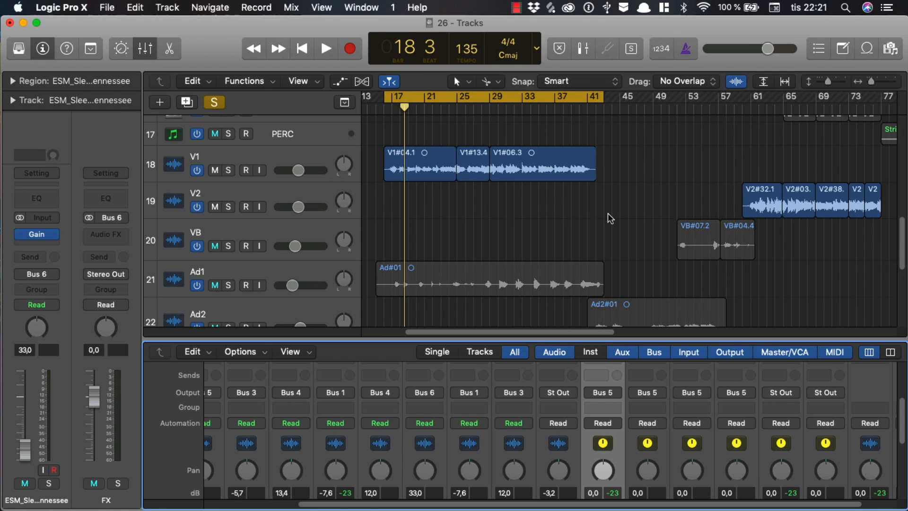
key("ctrl+alt+super+m")
key("space")
key("space")
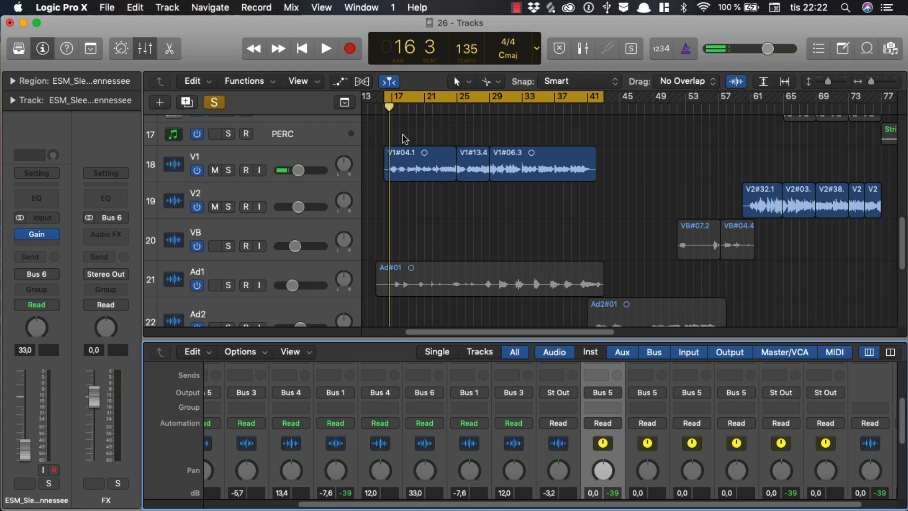
Step: Move the cycle start to bar 17 and play the soloed V1 verse from there in short passes
left_click_drag(385, 99, 392, 99)
key("space")
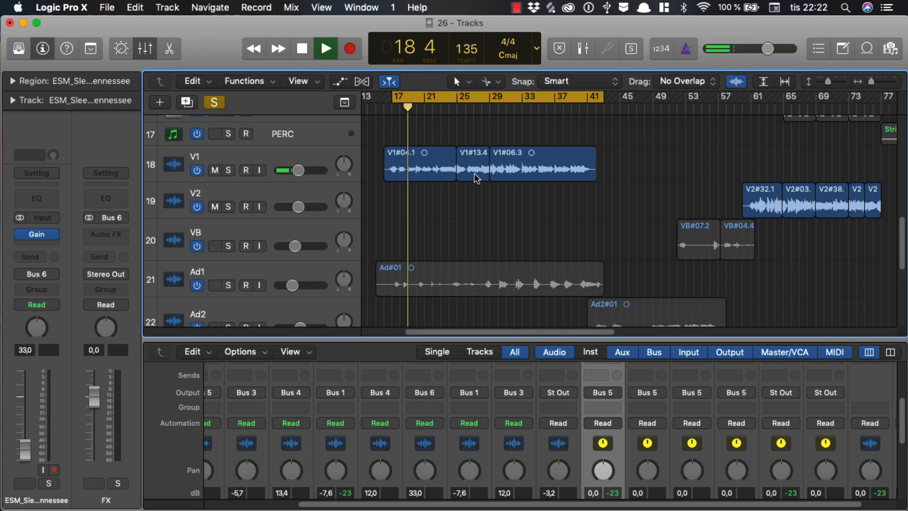
key("space")
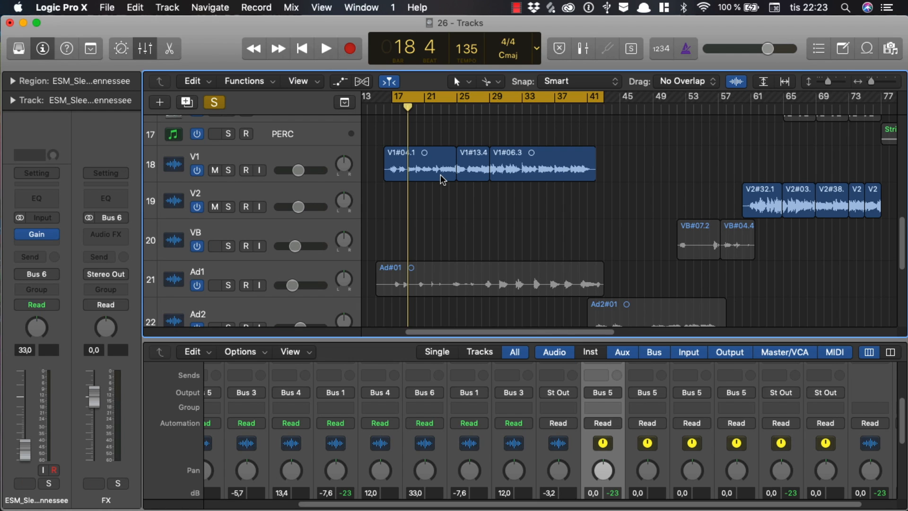
key("space")
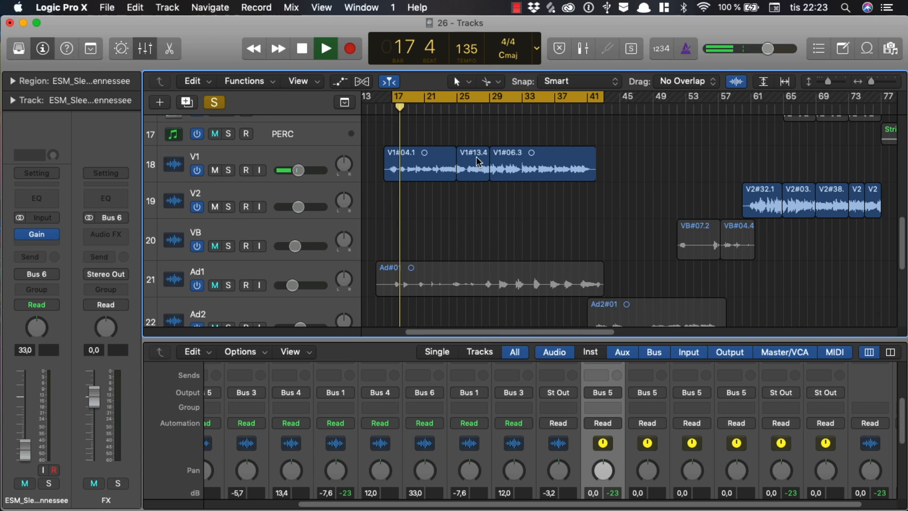
key("space")
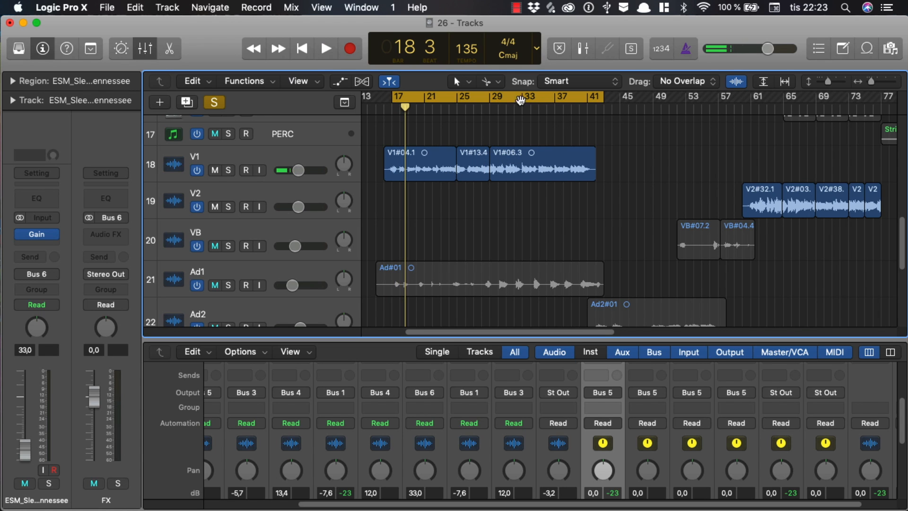
Step: Move the cycle range over the V2 regions so it starts at bar 61, and briefly play the second verse
left_click_drag(513, 100, 860, 118)
mouse_move(756, 99)
left_mouse_down()
mouse_move(836, 107)
mouse_move(752, 98)
left_mouse_up()
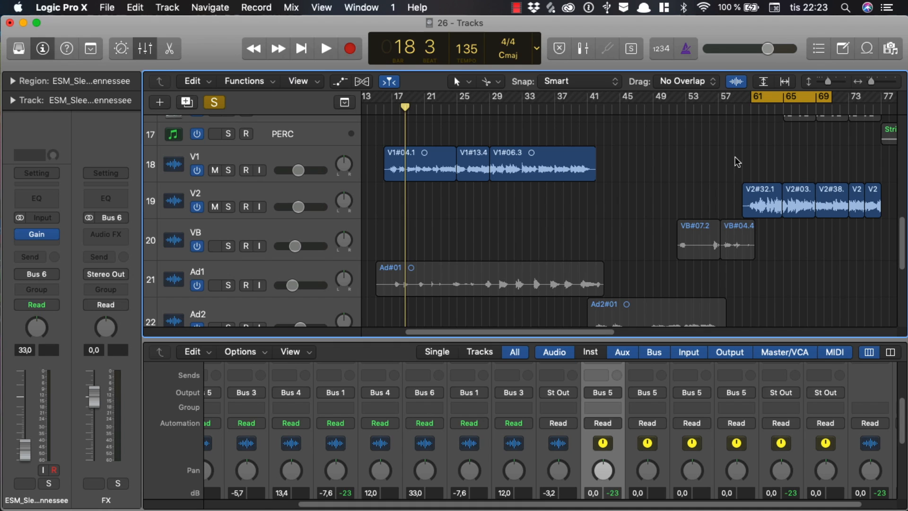
key("space")
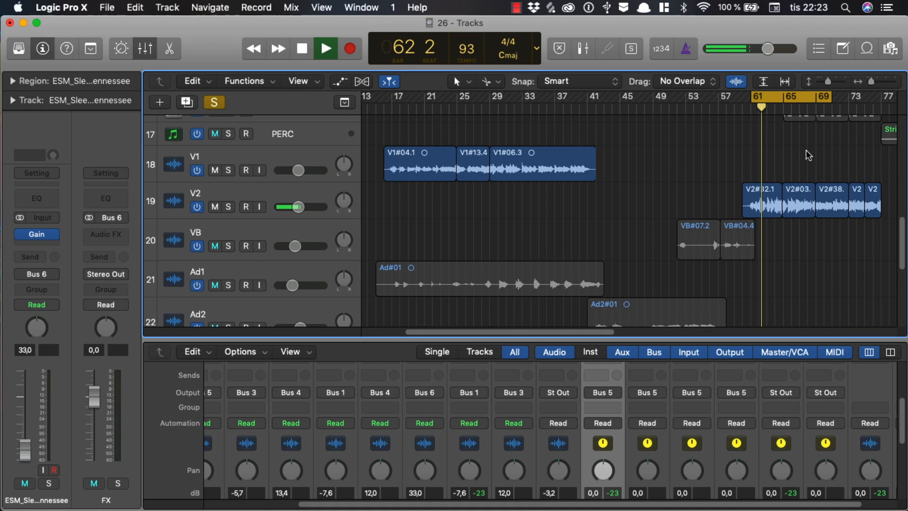
key("space")
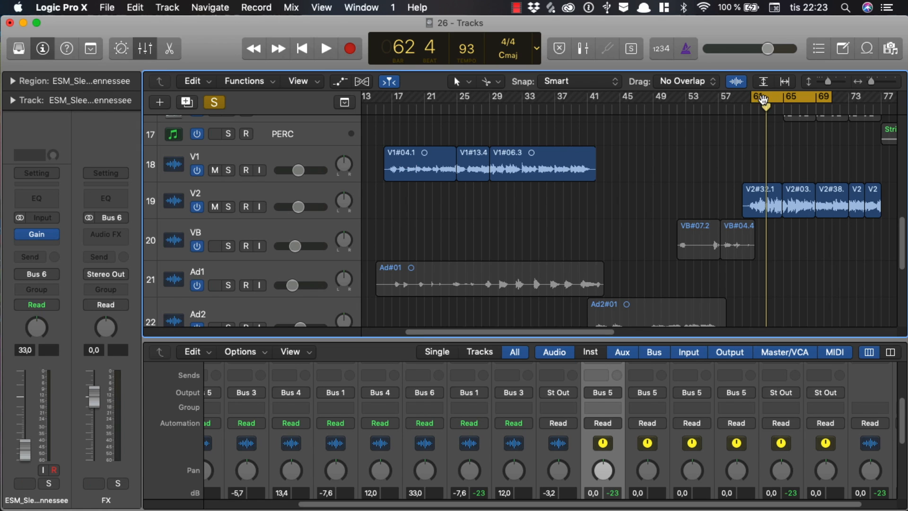
Step: Return the cycle range to the V1 regions, spanning bar 17 to about bar 41
left_click_drag(762, 99, 406, 110)
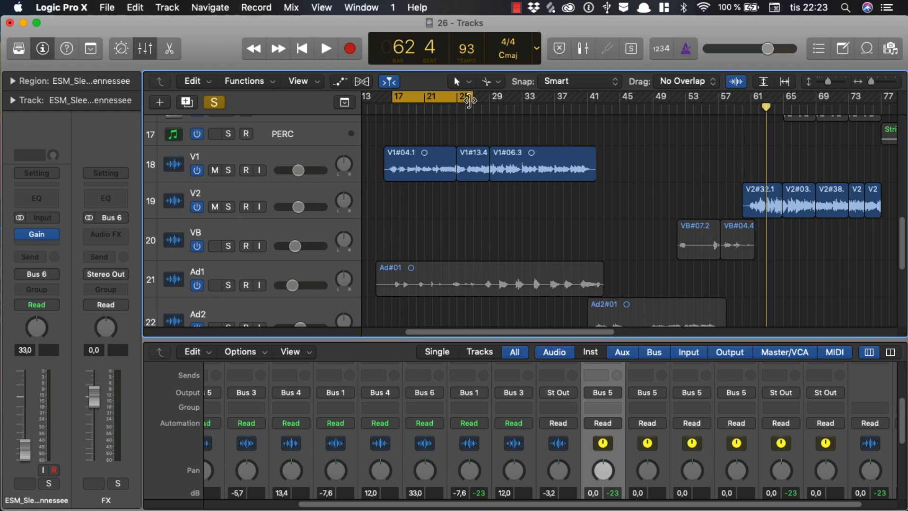
left_click_drag(469, 100, 588, 101)
Step: Enlarge the mixer again and examine the Verse_Bus channel from its input and empty effect slots to its fader and level meter
scroll(620, 400, "down", 4)
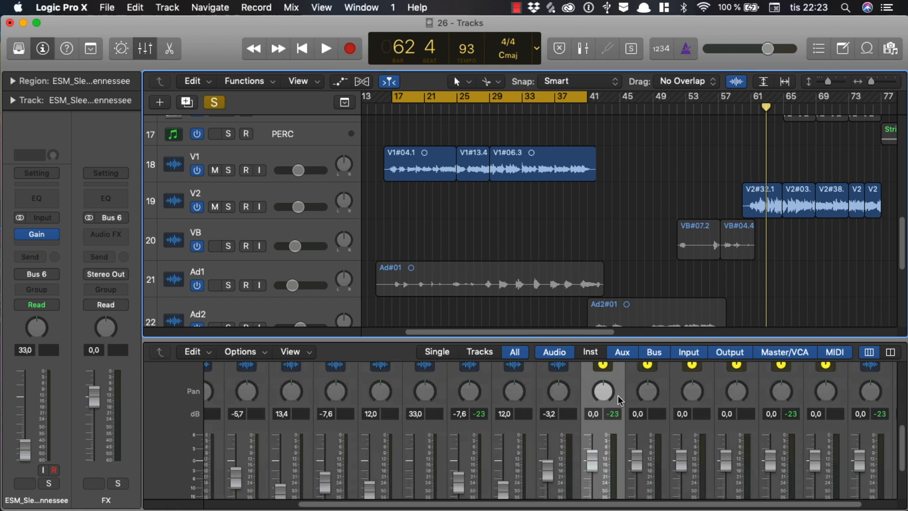
scroll(619, 400, "down", 2)
left_click_drag(601, 339, 601, 164)
scroll(614, 305, "up", 5)
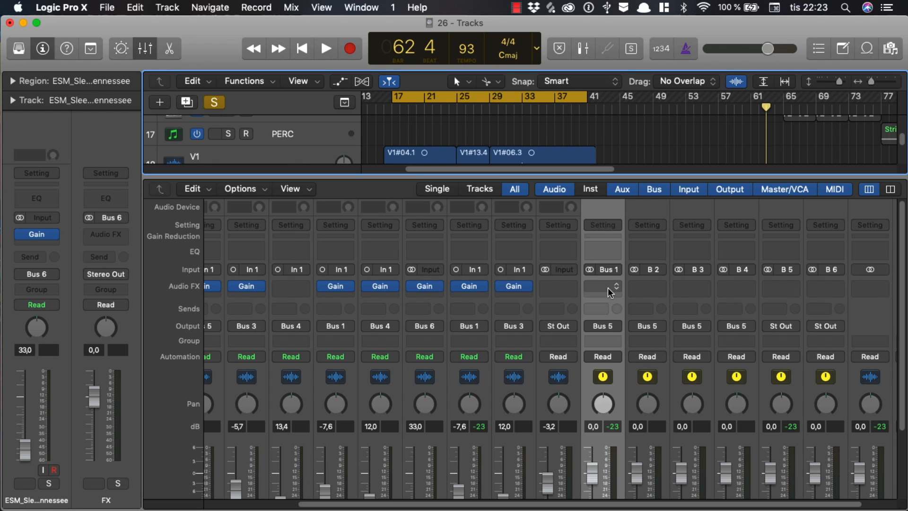
scroll(597, 273, "down", 4)
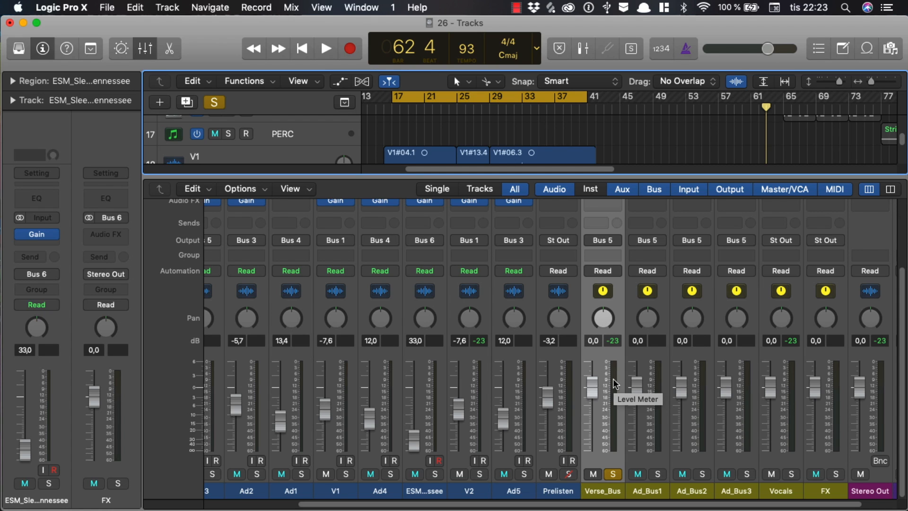
scroll(515, 331, "up", 3)
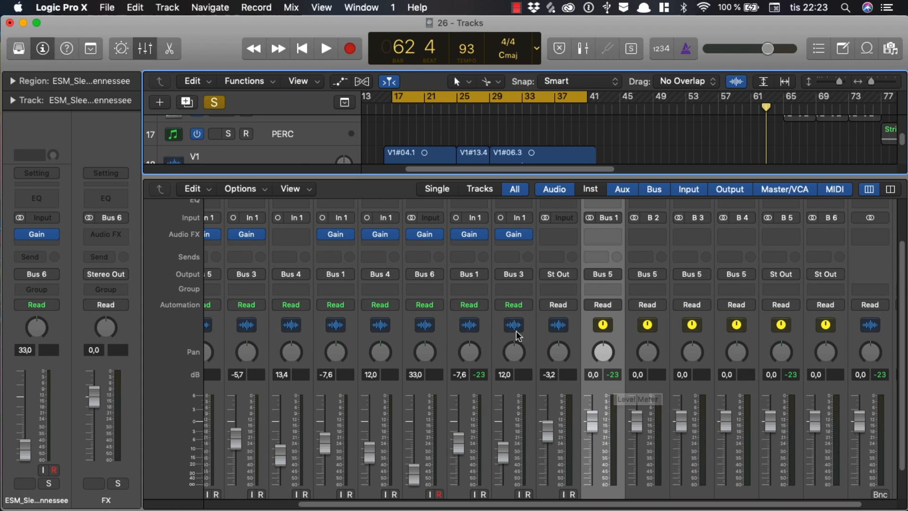
Step: Select the V1 channel in the mixer and add a Channel EQ to it while the soloed verse plays briefly
scroll(483, 322, "down", 3)
scroll(498, 374, "left", 3)
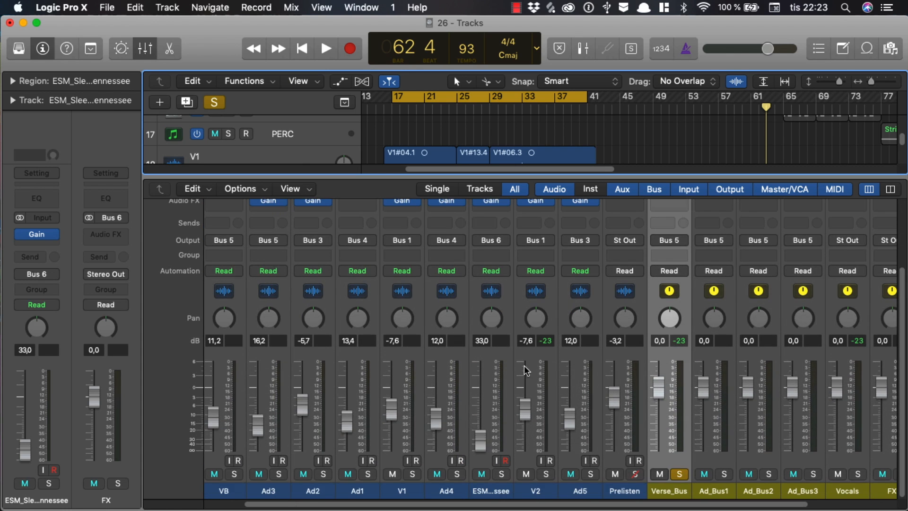
scroll(540, 383, "left", 2)
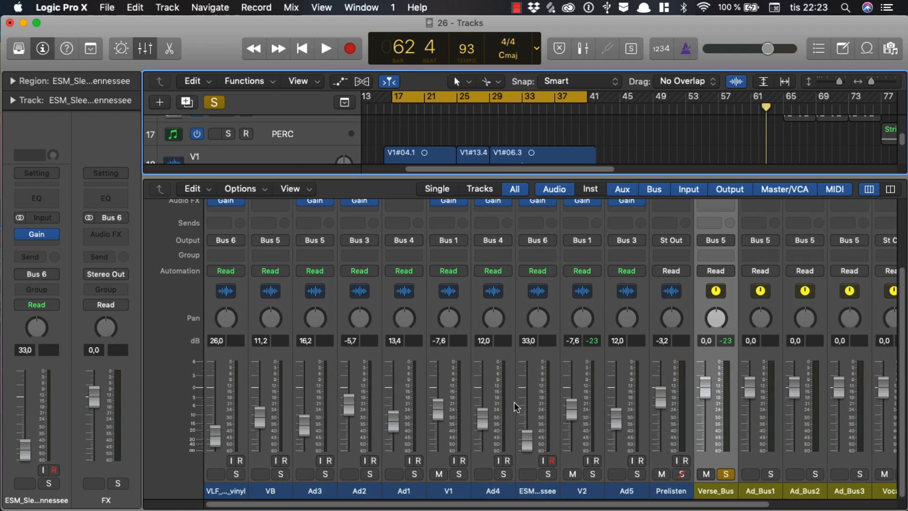
left_click(440, 465)
key("space")
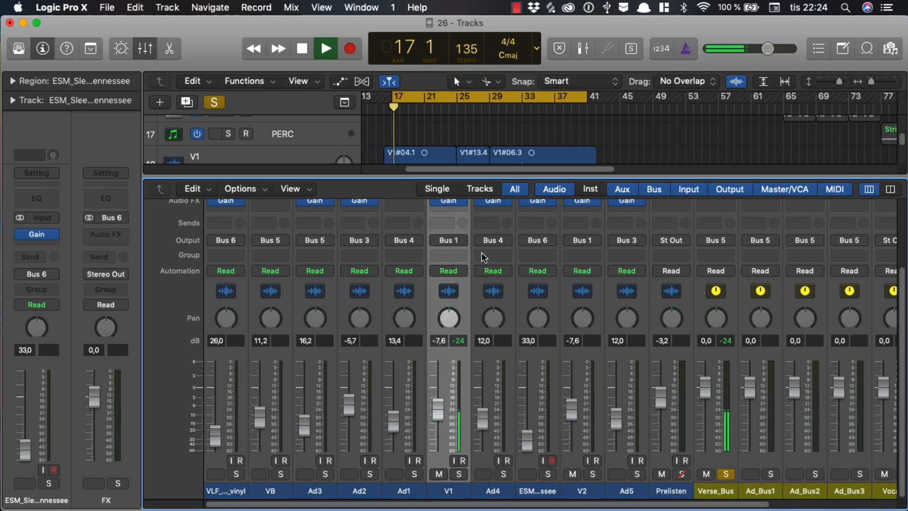
scroll(456, 294, "up", 5)
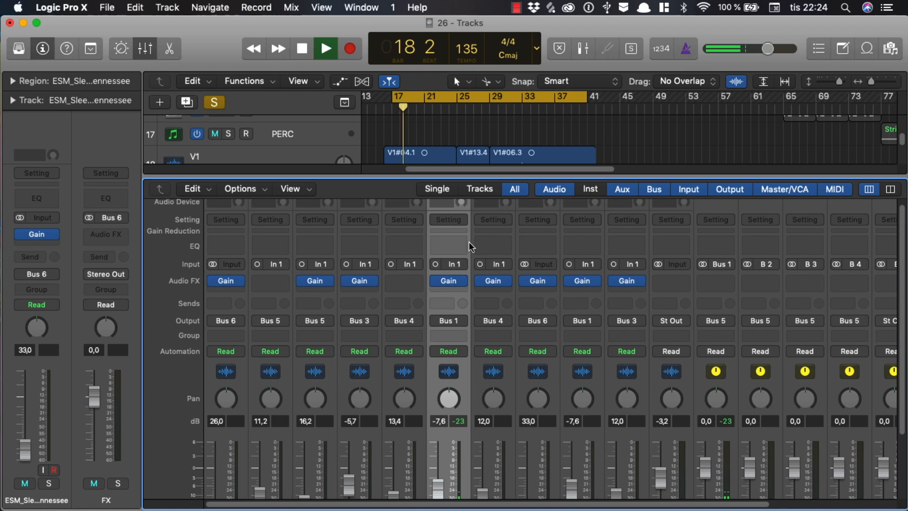
left_click(468, 246)
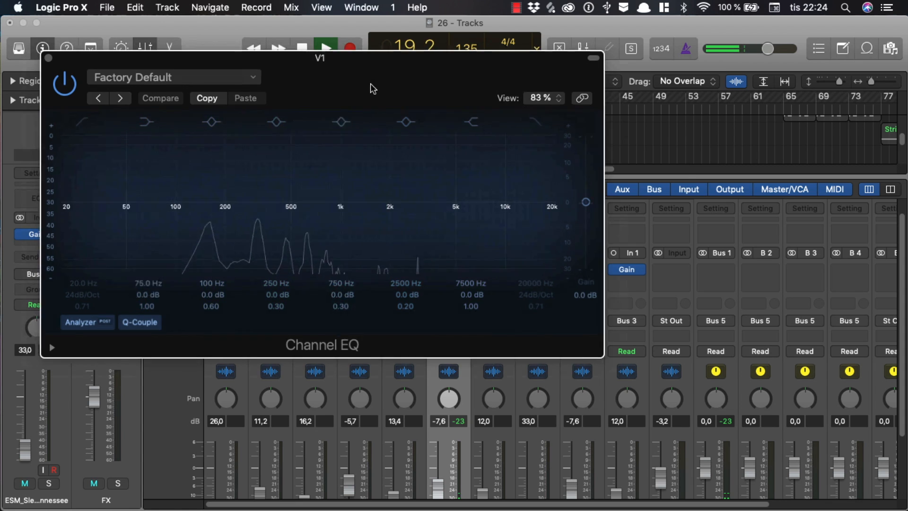
left_click_drag(373, 88, 478, 145)
key("space")
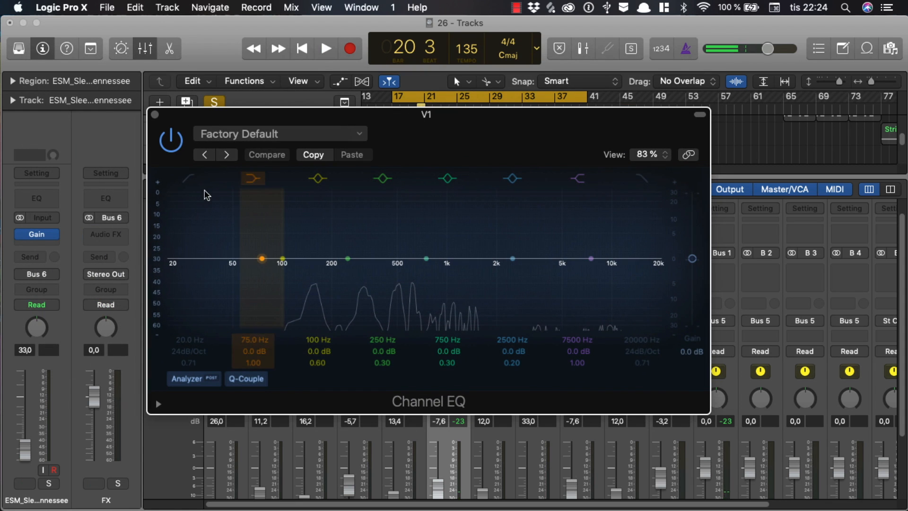
Step: Enable the low-cut band in V1's Channel EQ with a 12 dB/Oct slope and raise it to 34 Hz during playback
left_click(201, 178)
left_click_drag(184, 338, 184, 318)
left_click_drag(183, 354, 183, 366)
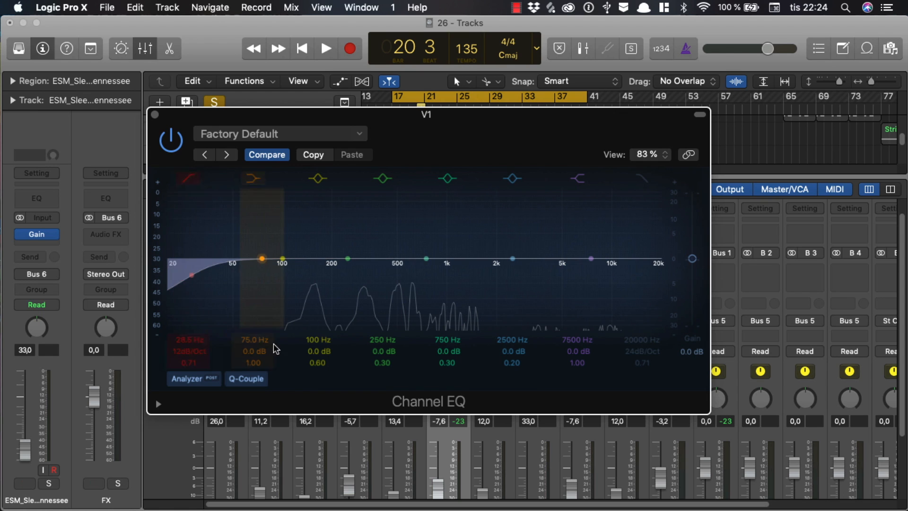
key("space")
left_click_drag(195, 339, 194, 336)
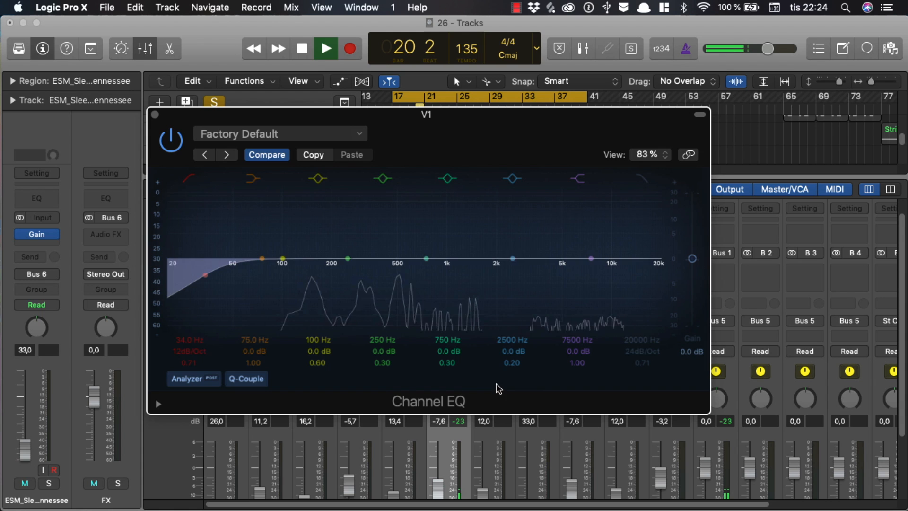
Step: Raise the low-cut frequency to 42.5 Hz and play the verse to check it
key("space")
left_click_drag(190, 340, 191, 327)
key("space")
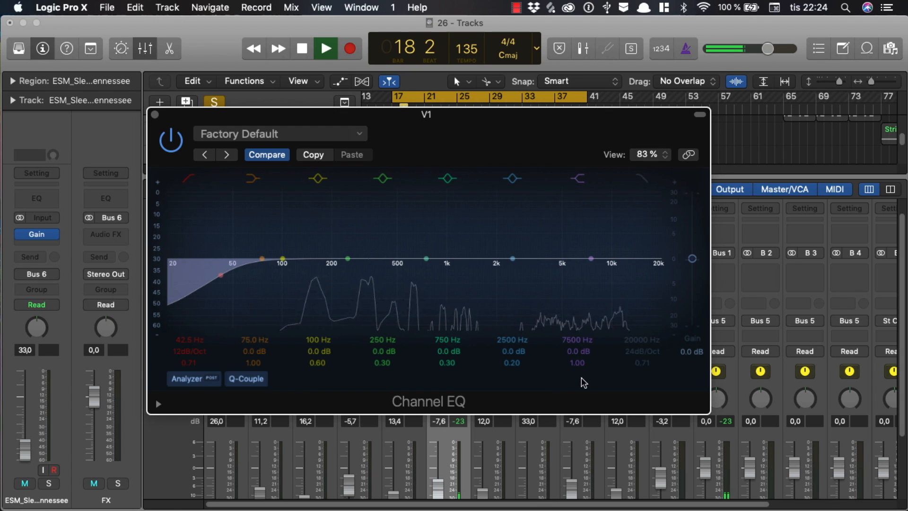
key("space")
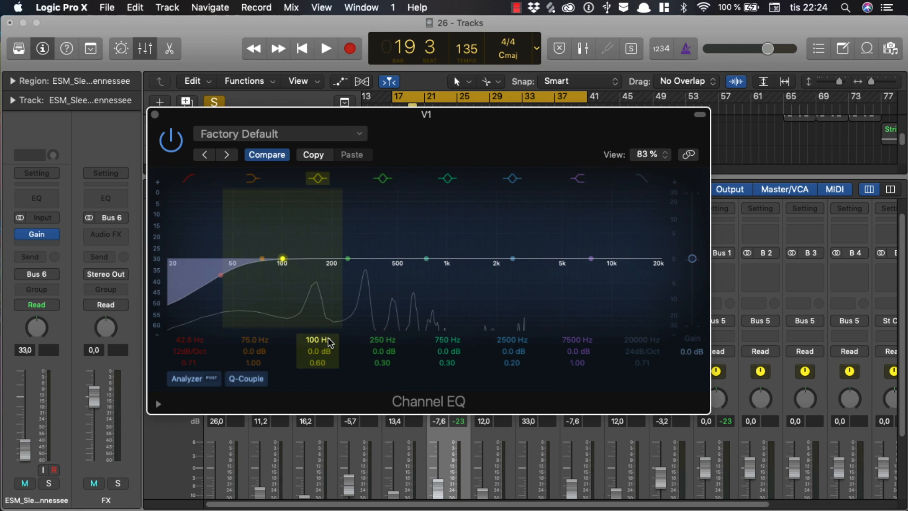
Step: Set the frequency of the 100 Hz bell band to 200 Hz
left_click_drag(320, 344, 321, 315)
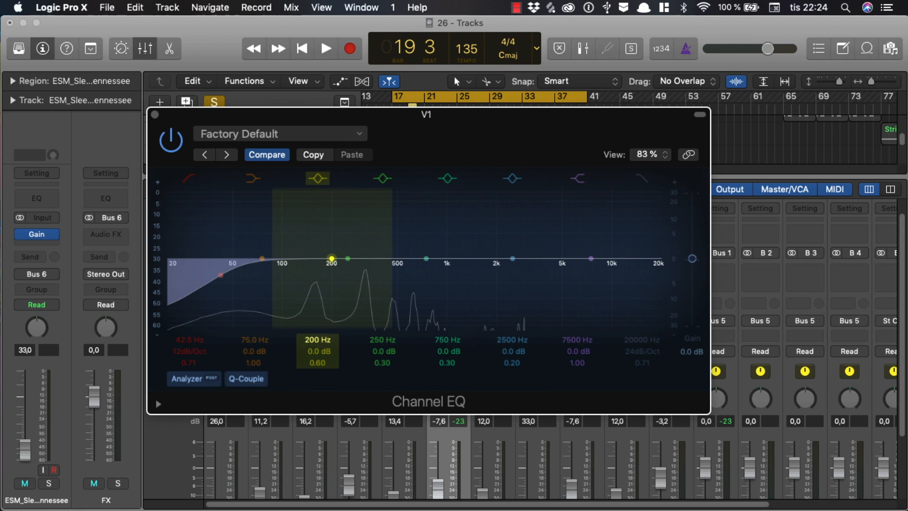
Step: Move the EQ window aside to look through the instrument tracks down to V1, and bring the window back up
left_click_drag(441, 117, 431, 318)
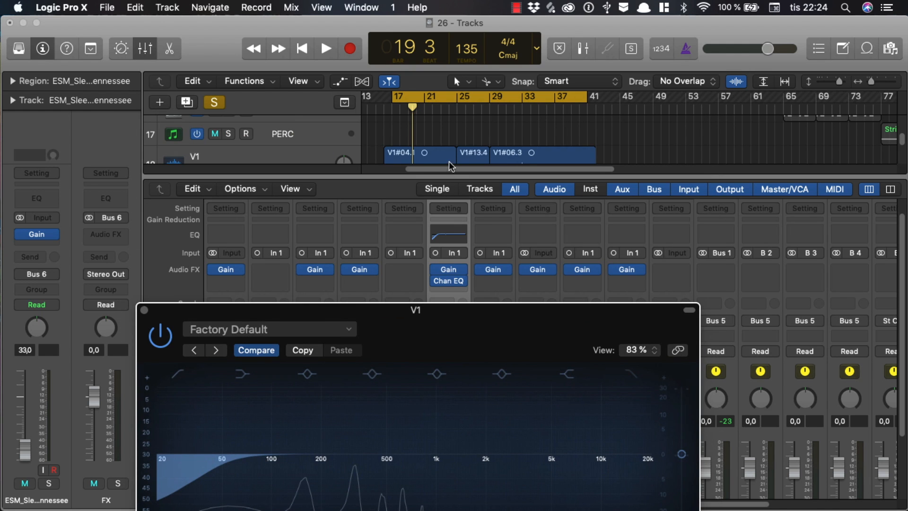
scroll(453, 148, "up", 15)
scroll(453, 148, "down", 4)
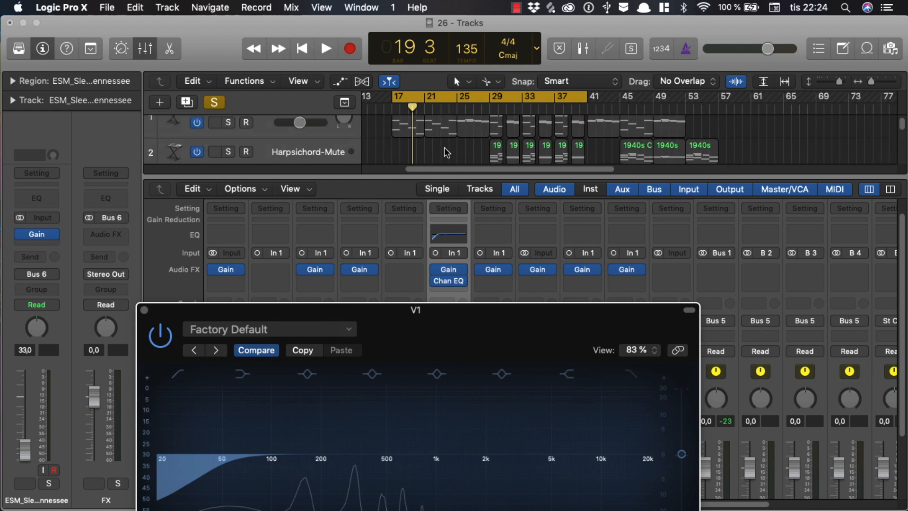
scroll(443, 148, "down", 6)
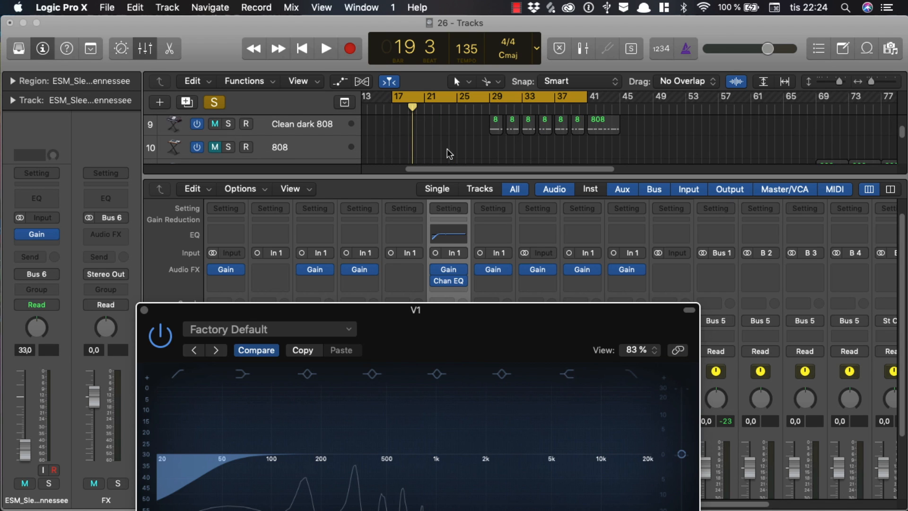
scroll(452, 142, "up", 2)
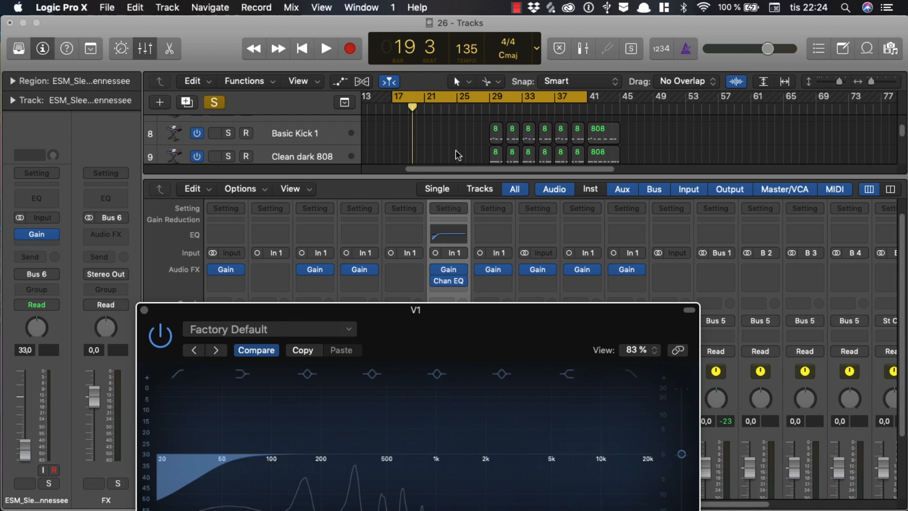
scroll(428, 151, "down", 6)
scroll(425, 166, "down", 2)
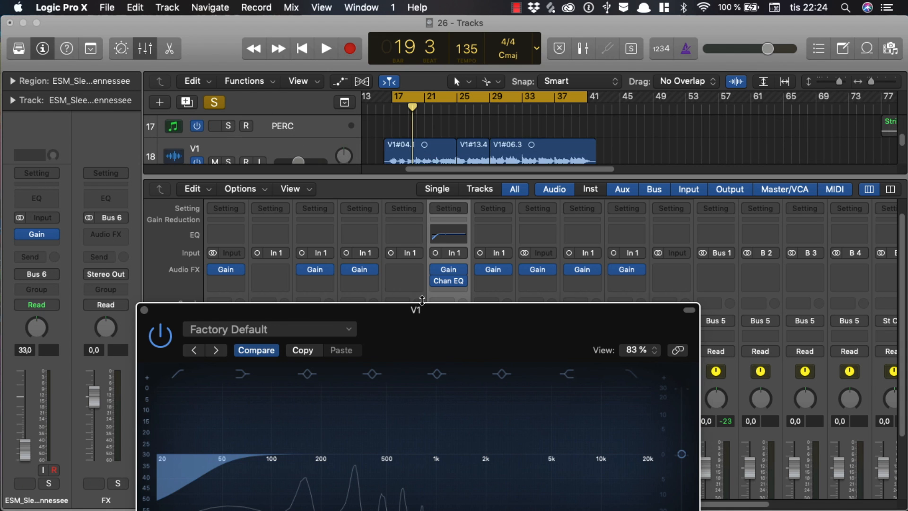
left_click_drag(416, 310, 417, 100)
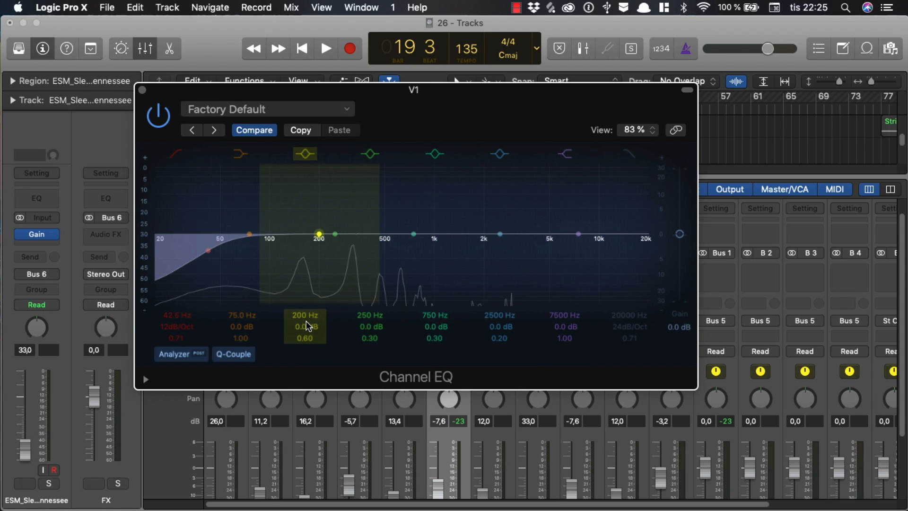
Step: Set the yellow bell band to a -1.0 dB cut at 300 Hz with a Q of 1.80, and play the verse to check it
left_click_drag(305, 316, 305, 309)
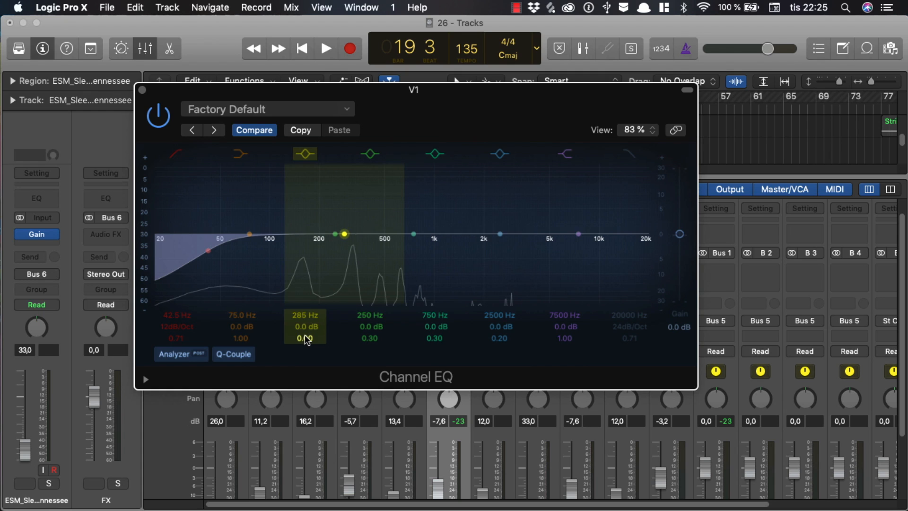
left_click_drag(305, 339, 305, 313)
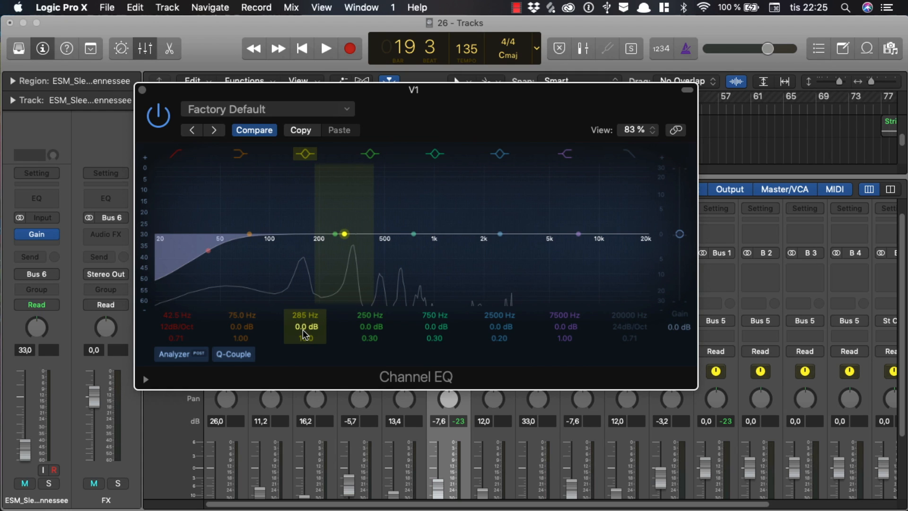
left_click_drag(302, 327, 306, 352)
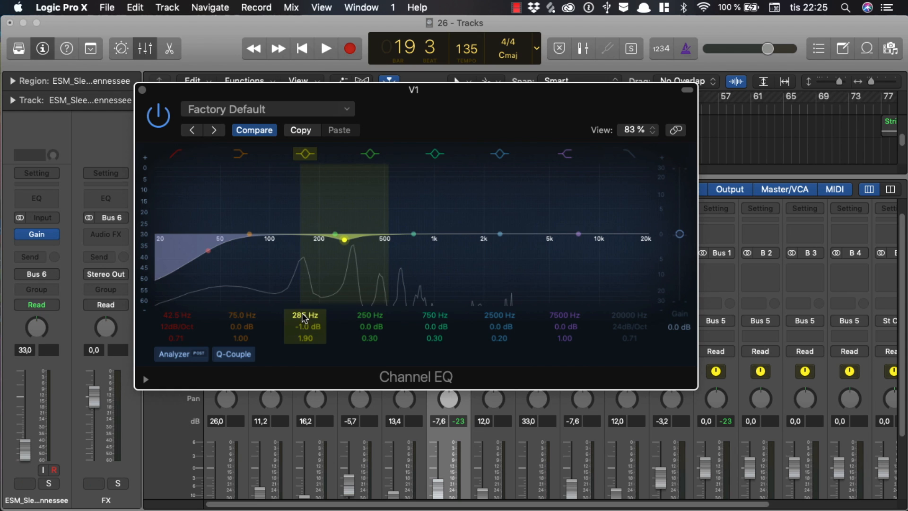
left_click_drag(303, 320, 303, 314)
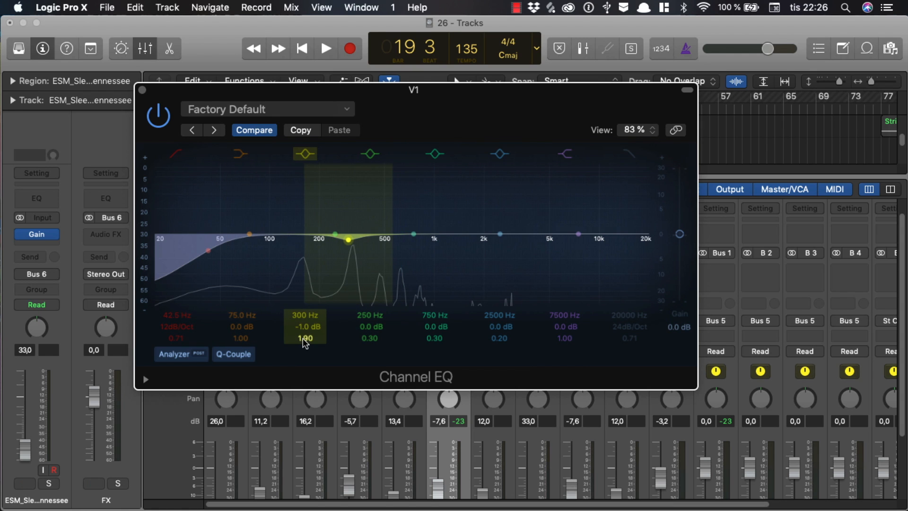
key("space")
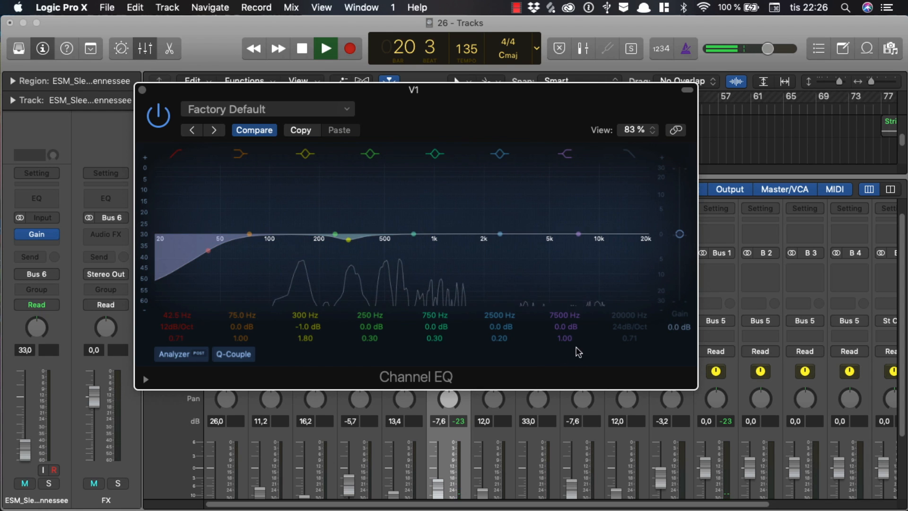
key("space")
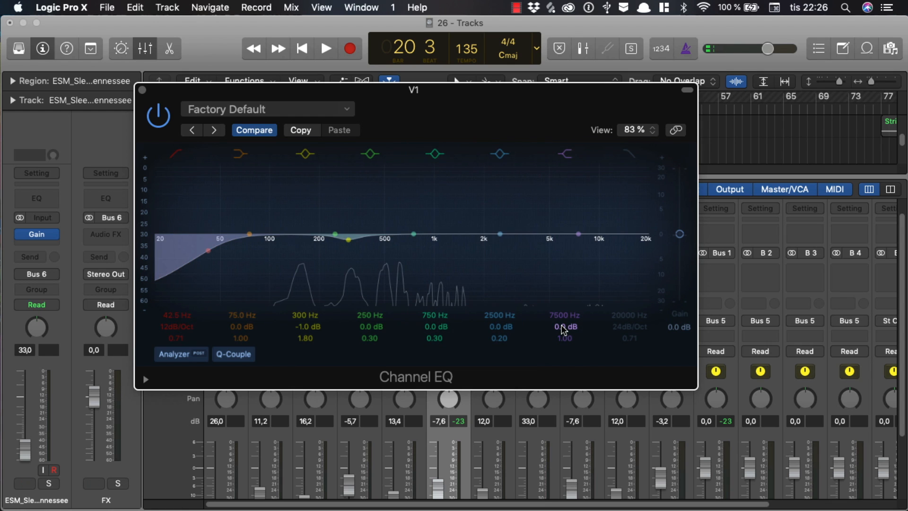
Step: Set the high shelf to +1.0 dB at 4100 Hz, enable the 20000 Hz high cut at 48 dB/Oct, and play the verse to check
left_click_drag(563, 330, 561, 315)
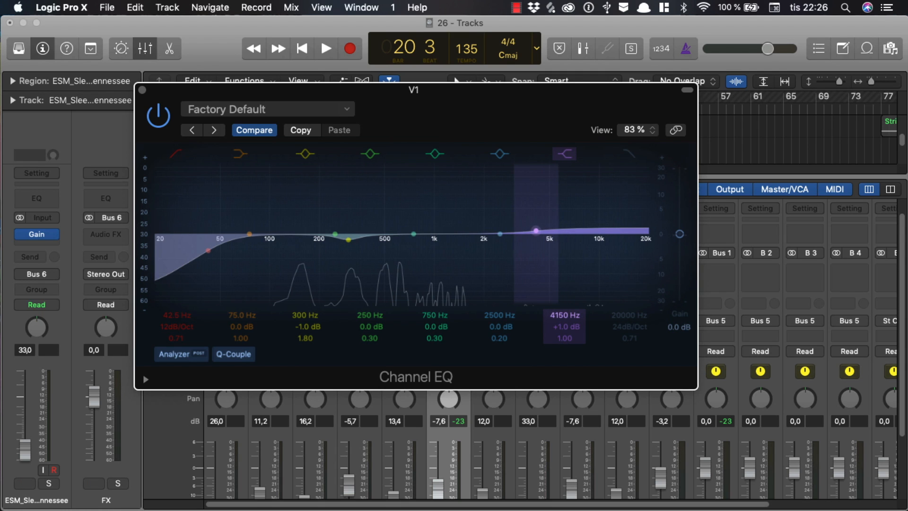
left_click(634, 155)
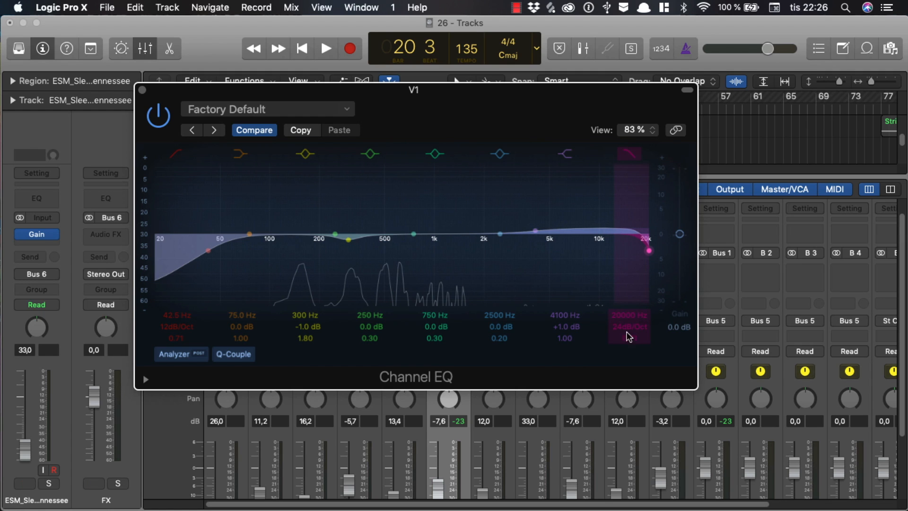
left_click_drag(629, 334, 629, 324)
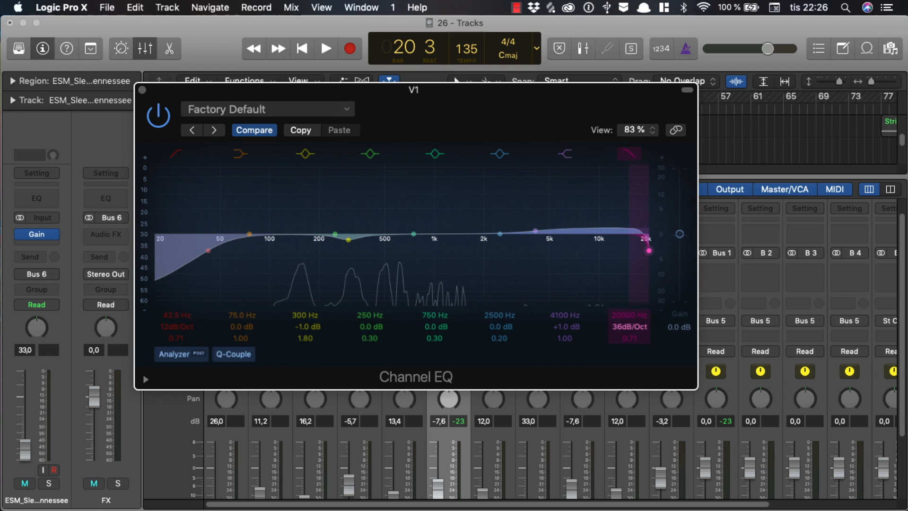
key("space")
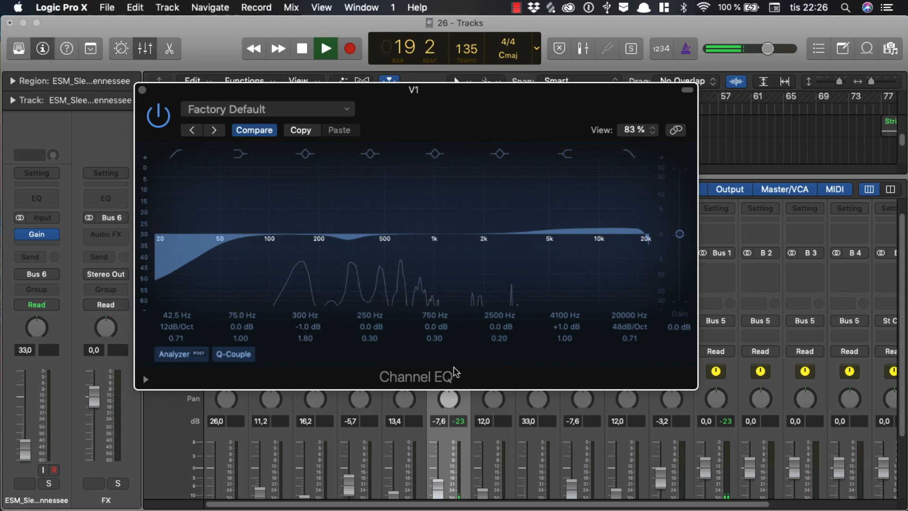
key("space")
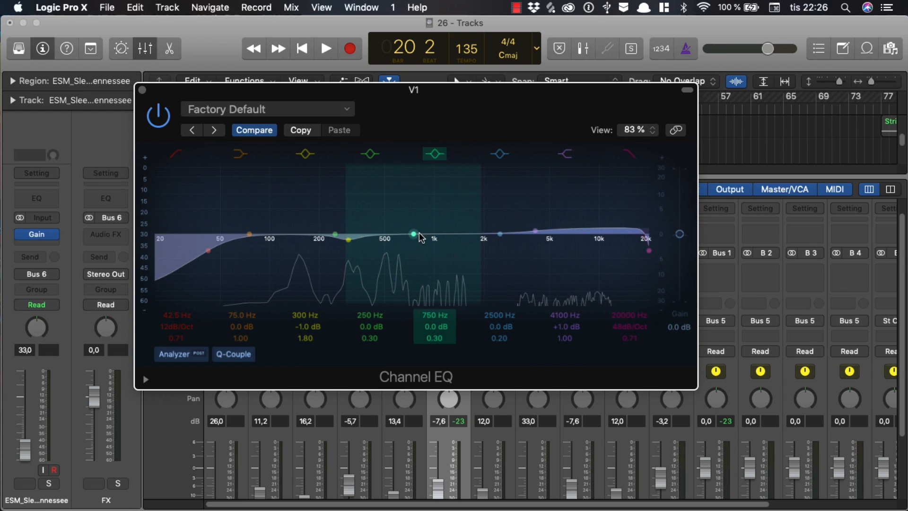
Step: Set the 750 Hz bell band to +0.5 dB at 1140 Hz with a Q of 2.00, and set the yellow bell band to 255 Hz during playback
left_click_drag(420, 233, 443, 233)
left_click_drag(430, 315, 433, 339)
key("space")
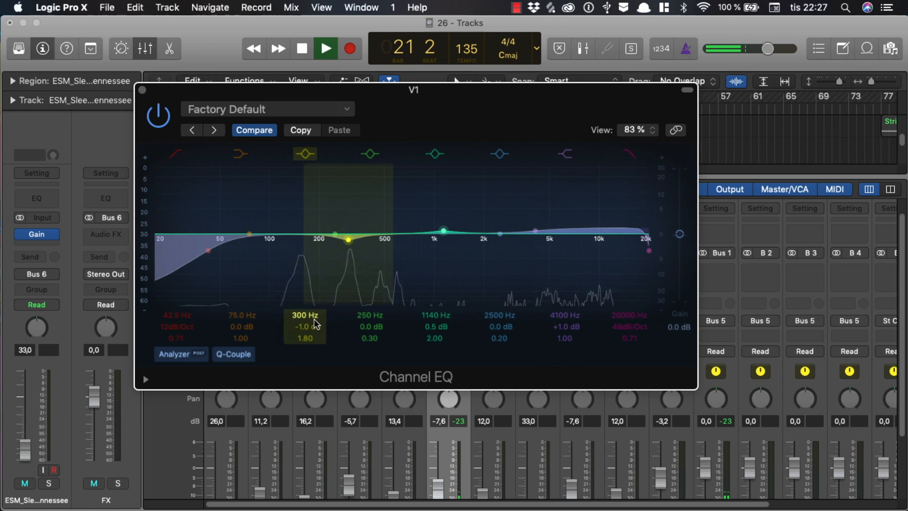
left_click_drag(311, 320, 311, 323)
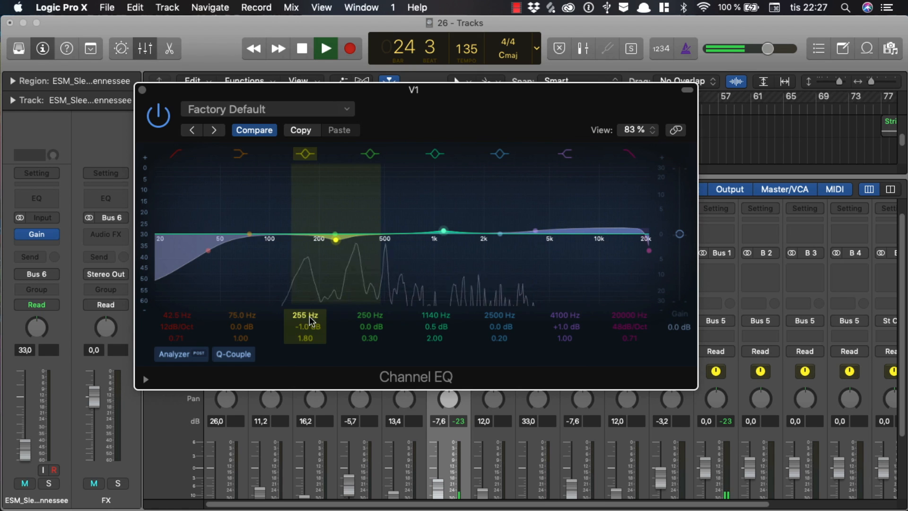
key("space")
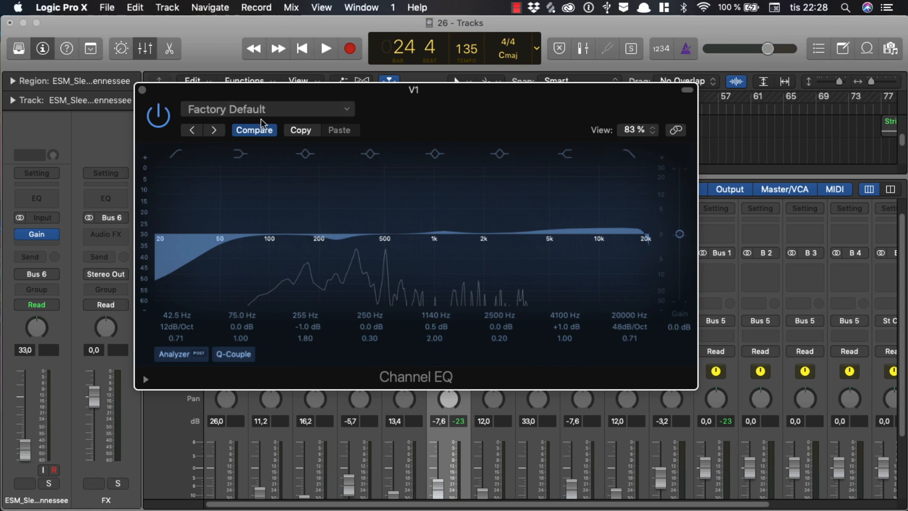
Step: Load the Bright Vocal preset from the Channel EQ's Voice presets and play the verse to audition it
left_click(284, 112)
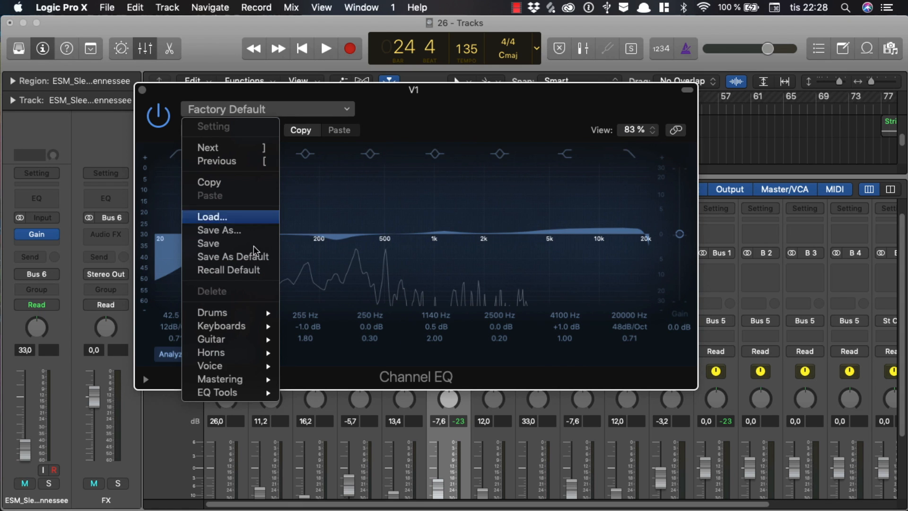
mouse_move(246, 369)
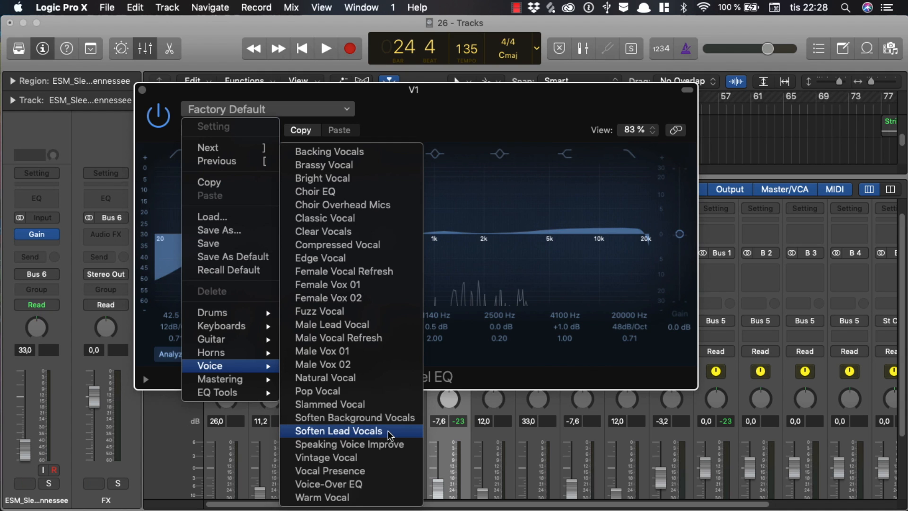
left_click(341, 178)
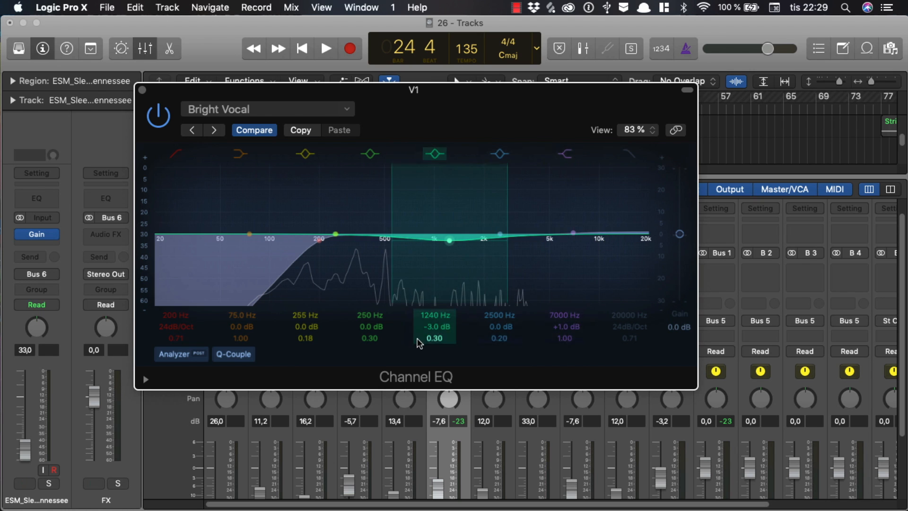
key("space")
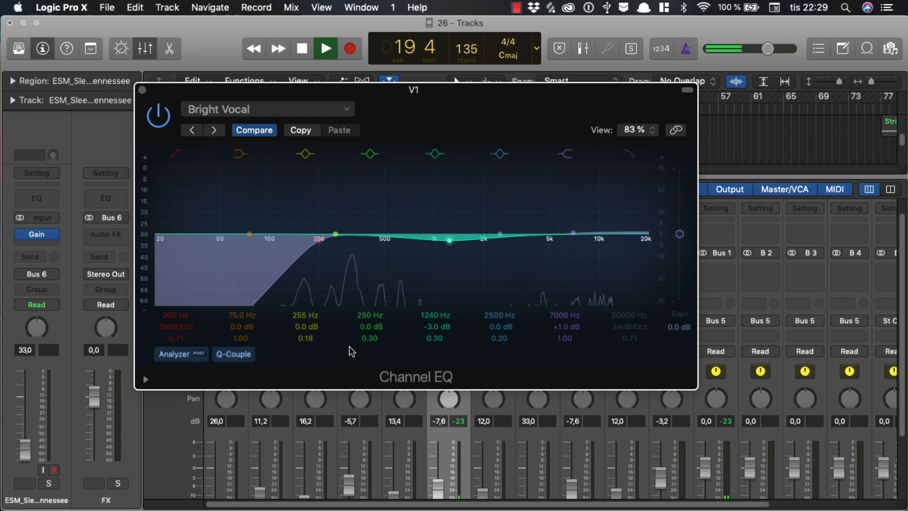
key("space")
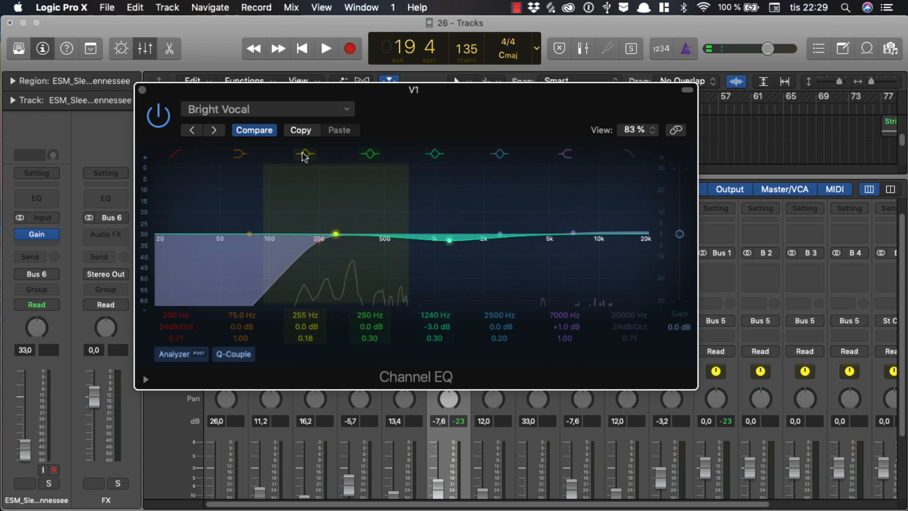
Step: Load the Male Vocal Refresh voice preset in the EQ and play the verse to audition it
left_click(315, 109)
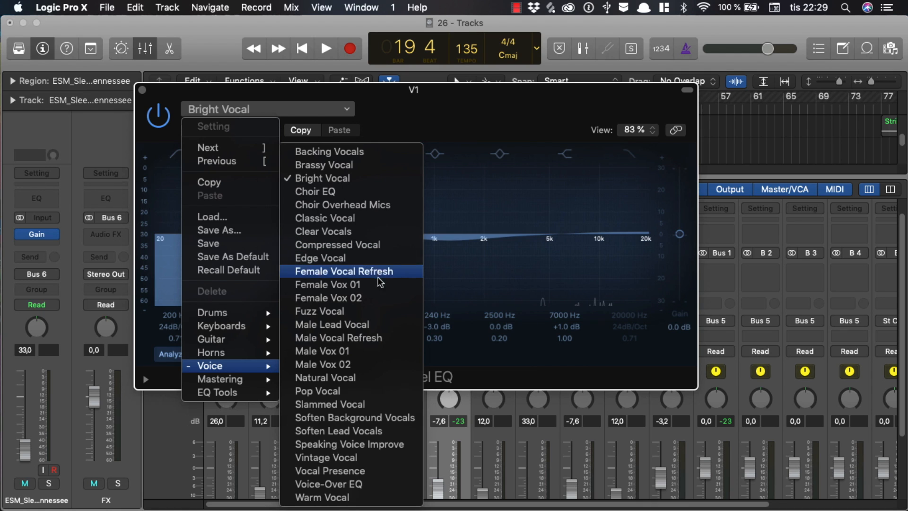
left_click(379, 334)
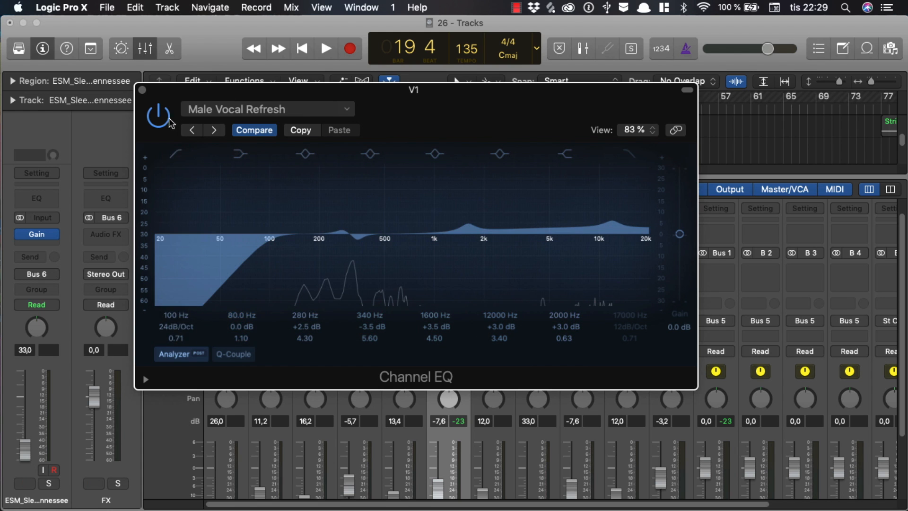
key("space")
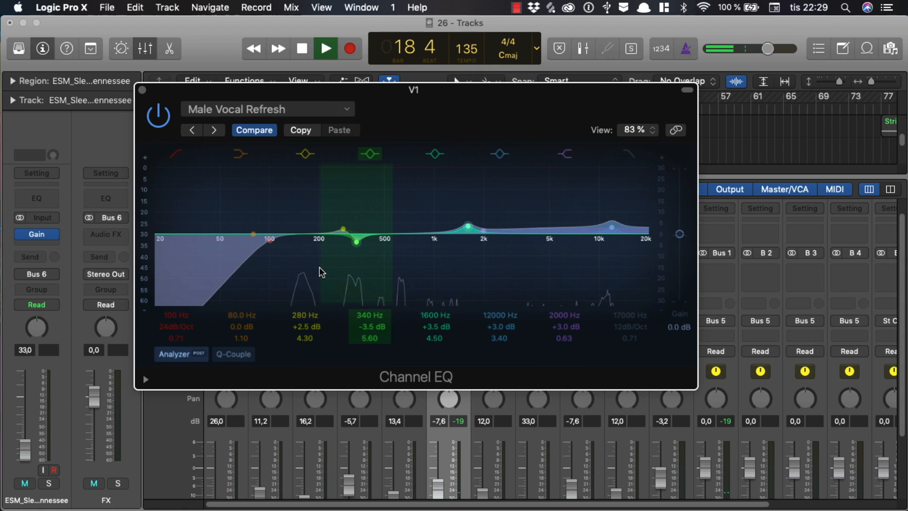
key("space")
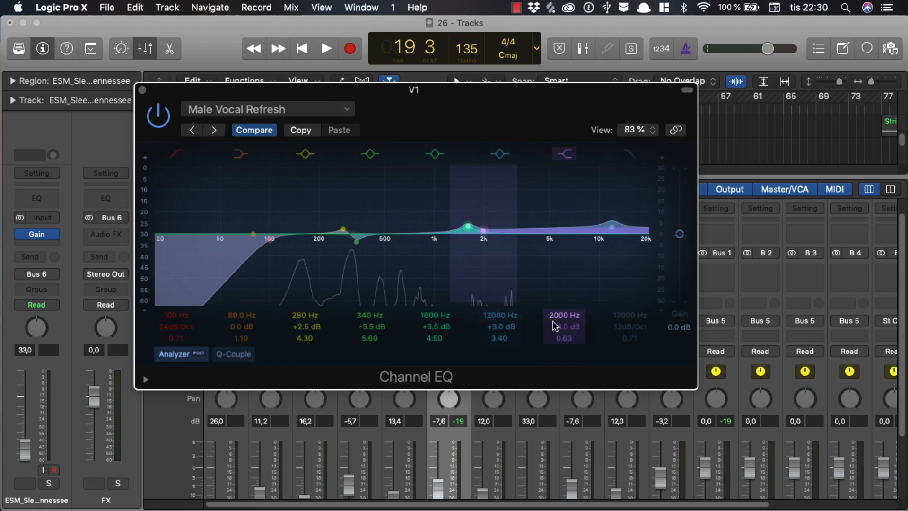
Step: Try the Male Lead Vocal voice preset in the EQ and play the verse to hear it
left_click(218, 110)
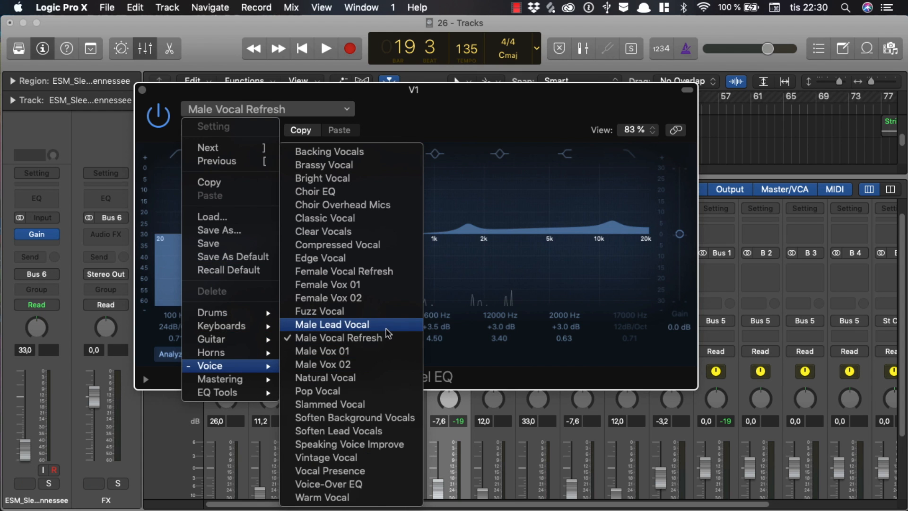
left_click(386, 327)
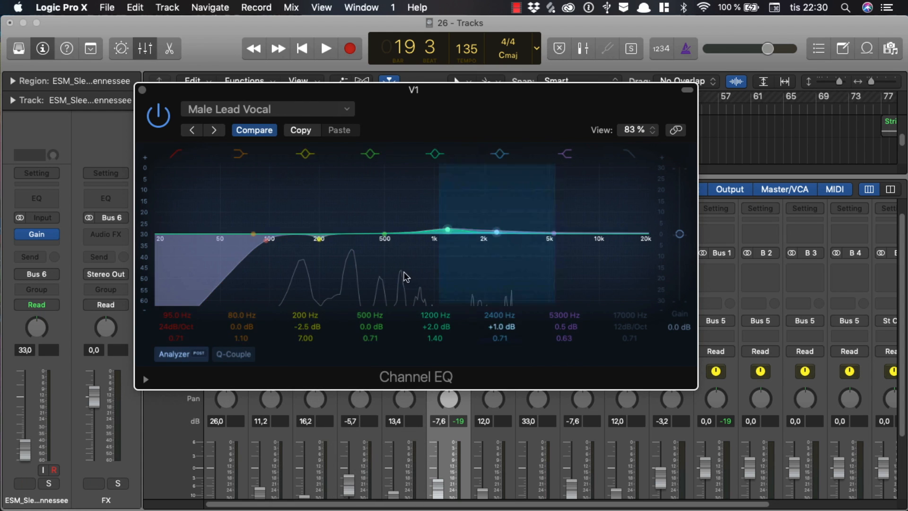
key("space")
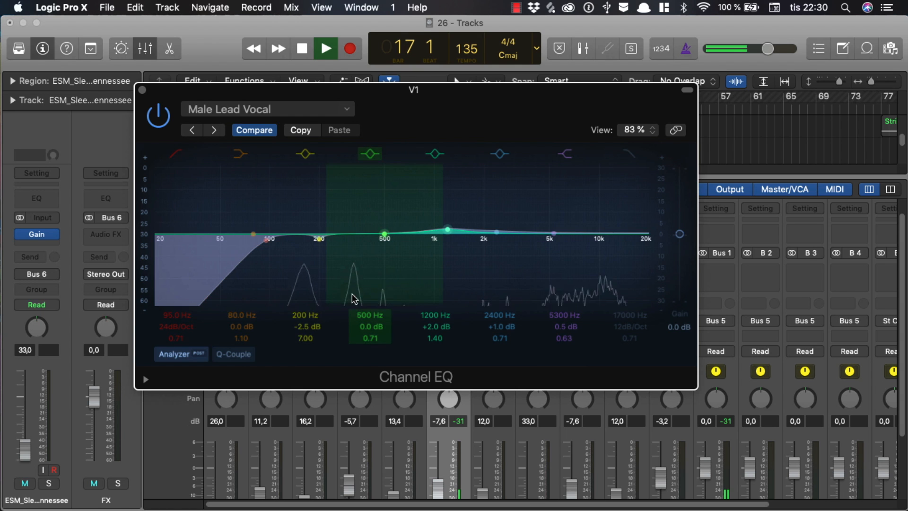
key("space")
Step: Try the Natural Vocal voice preset in the EQ and play the verse to hear it
left_click(251, 112)
mouse_move(266, 371)
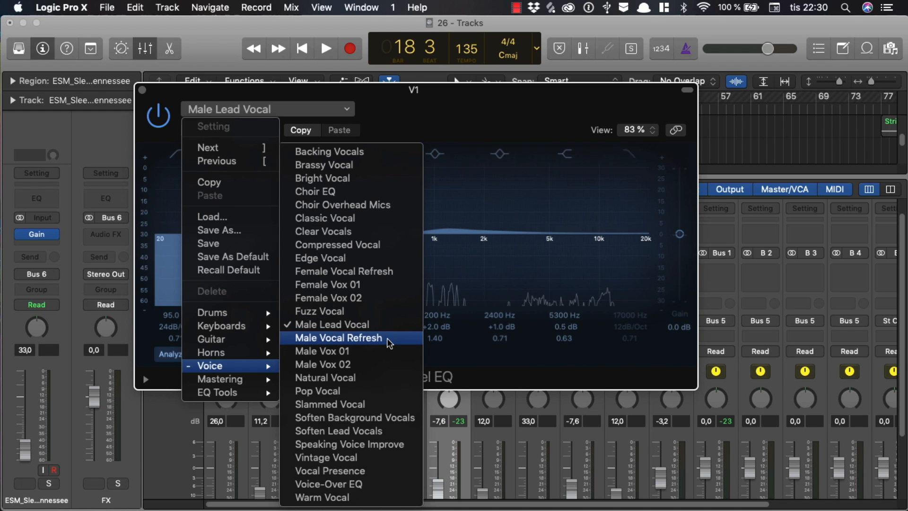
left_click(385, 377)
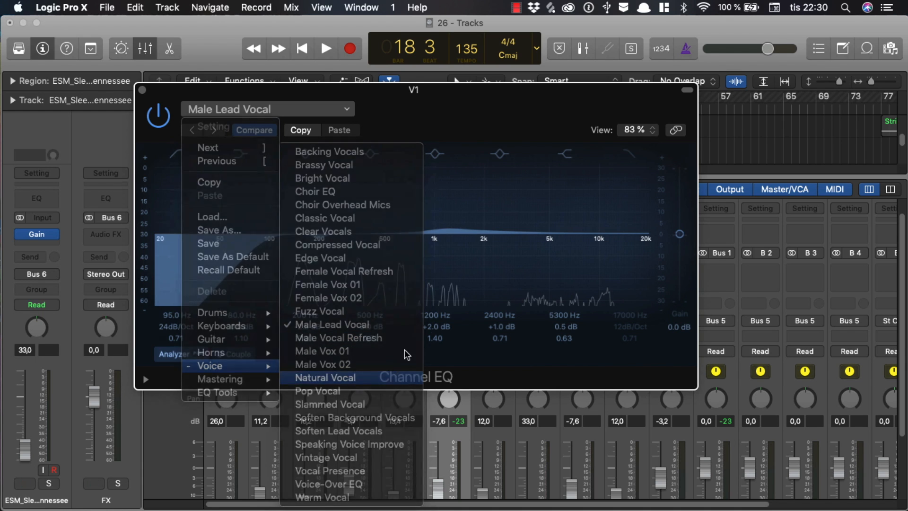
key("space")
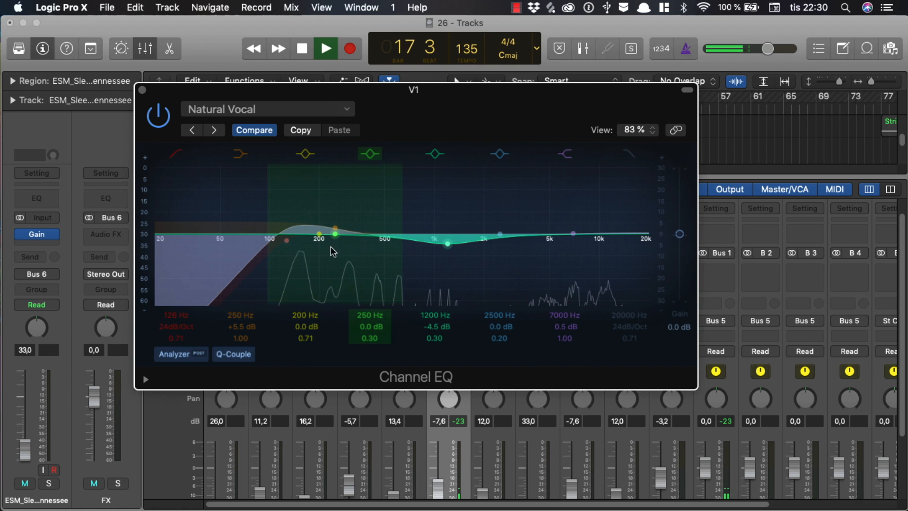
Step: Switch the EQ back to the Male Vocal Refresh preset and play the verse to check it
left_click(248, 109)
mouse_move(227, 365)
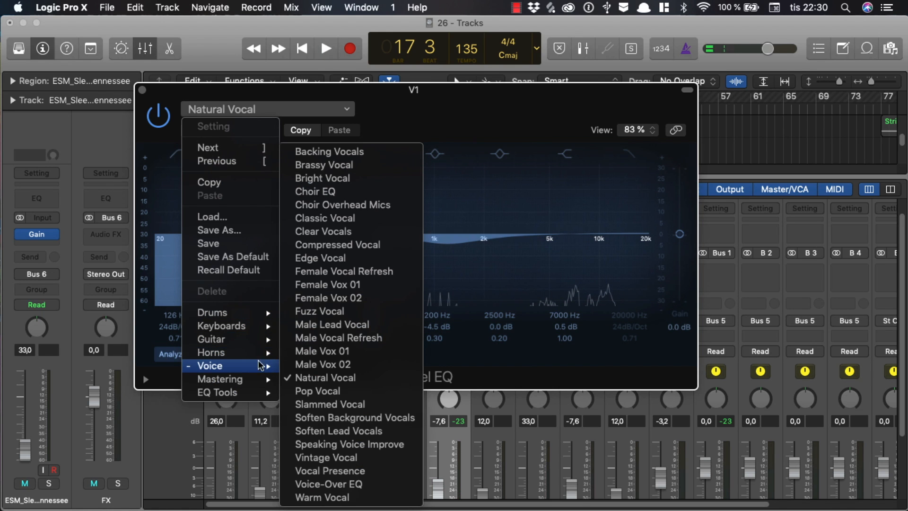
left_click(359, 341)
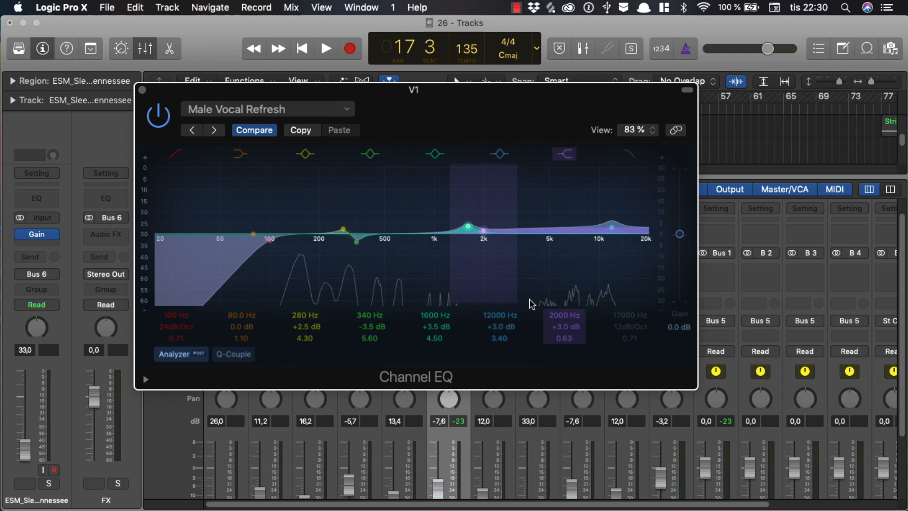
key("space")
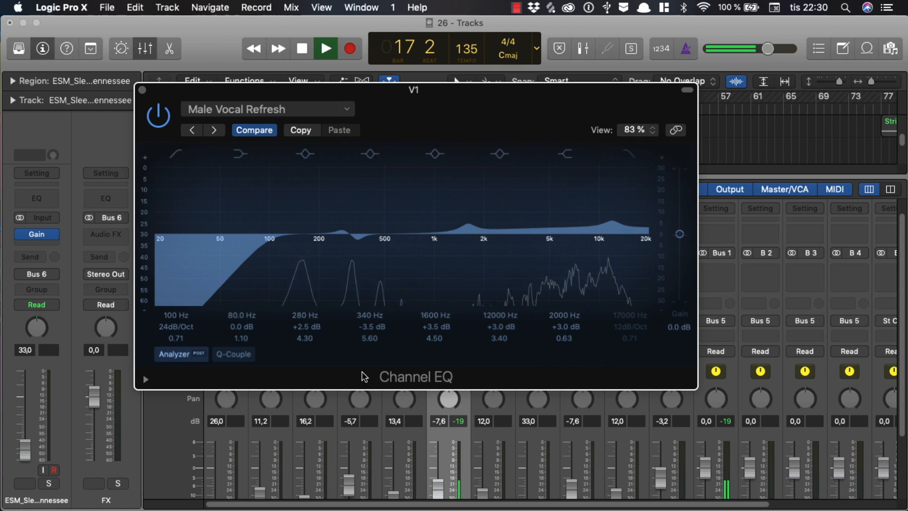
key("space")
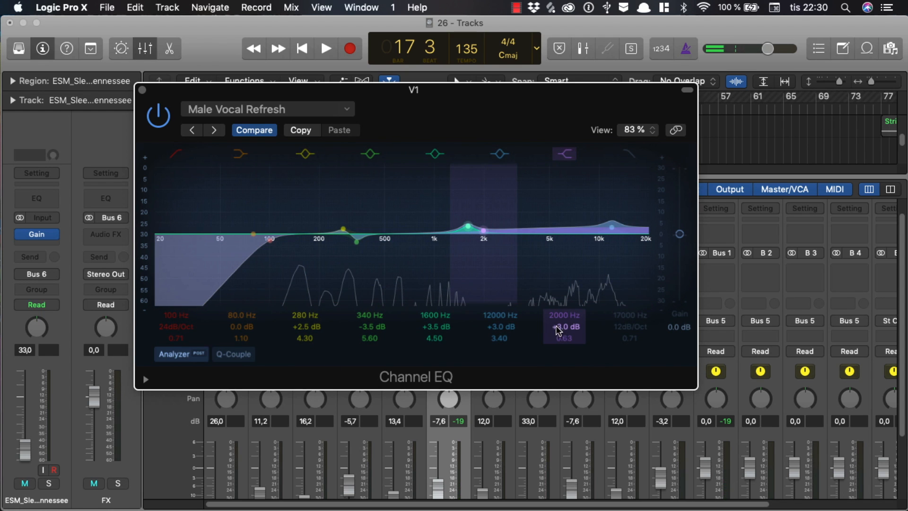
Step: Set the high shelf gain to +2.0 dB and the low cut to 112 Hz, play the verse to check, and close the EQ
mouse_move(563, 330)
left_mouse_down()
mouse_move(563, 341)
mouse_move(563, 326)
left_mouse_up()
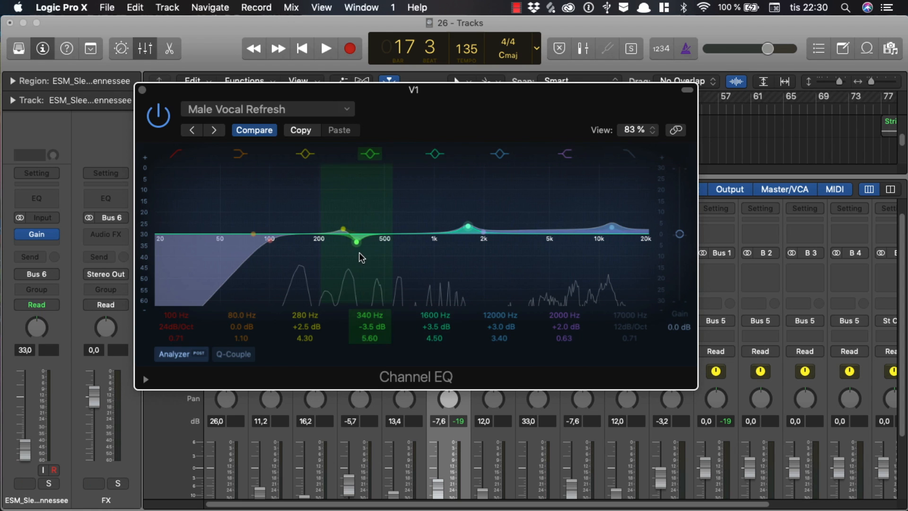
left_click_drag(180, 318, 180, 311)
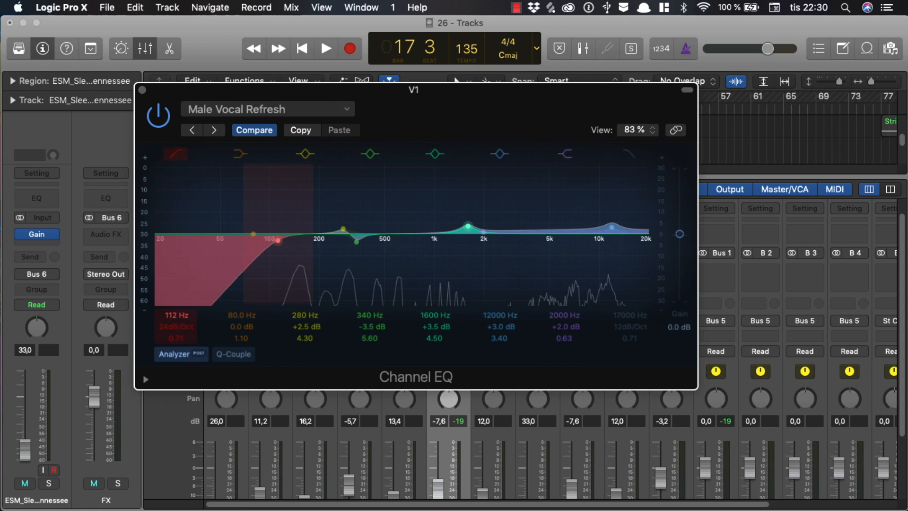
key("space")
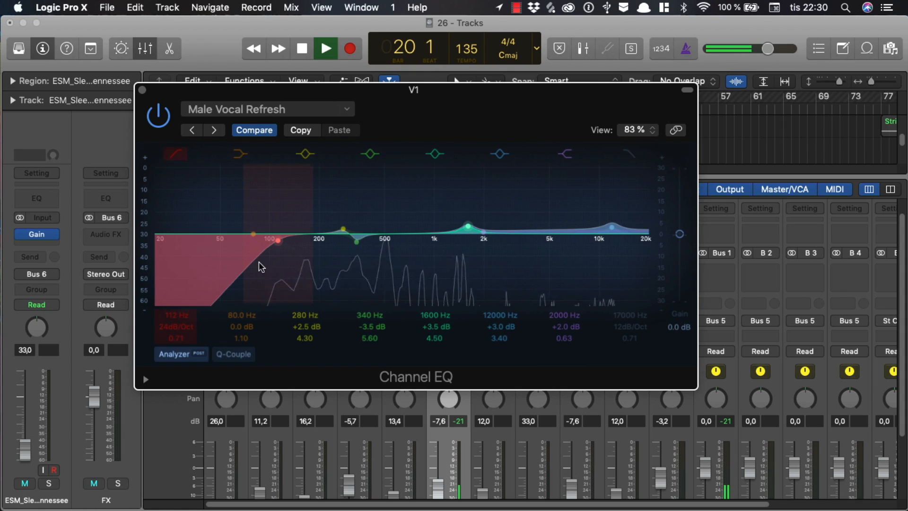
key("space")
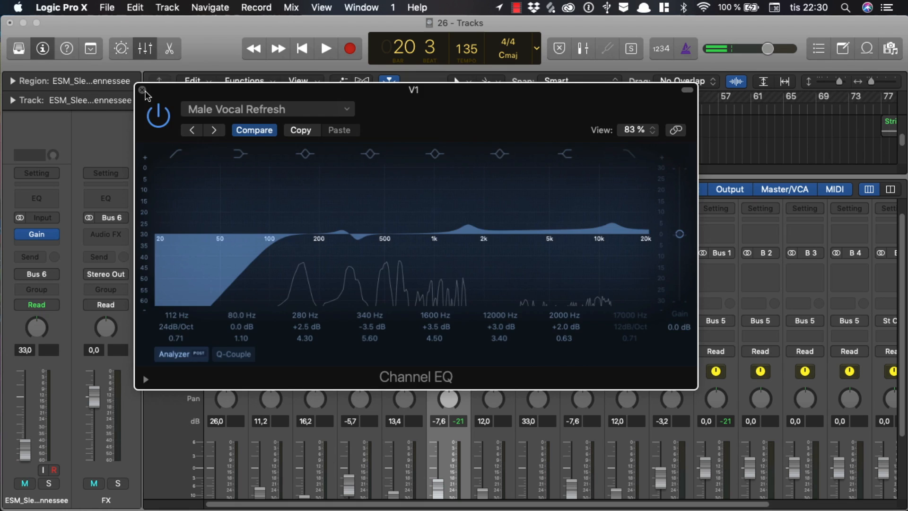
left_click(142, 89)
Step: Insert a second mono Channel EQ after the first one on the V1 channel and move its window clear of the inserts
scroll(462, 302, "up", 2)
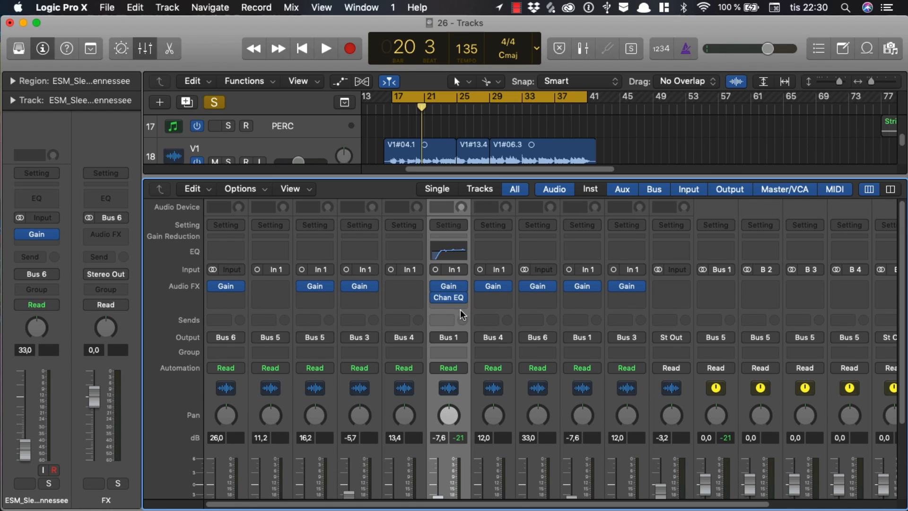
left_click(461, 309)
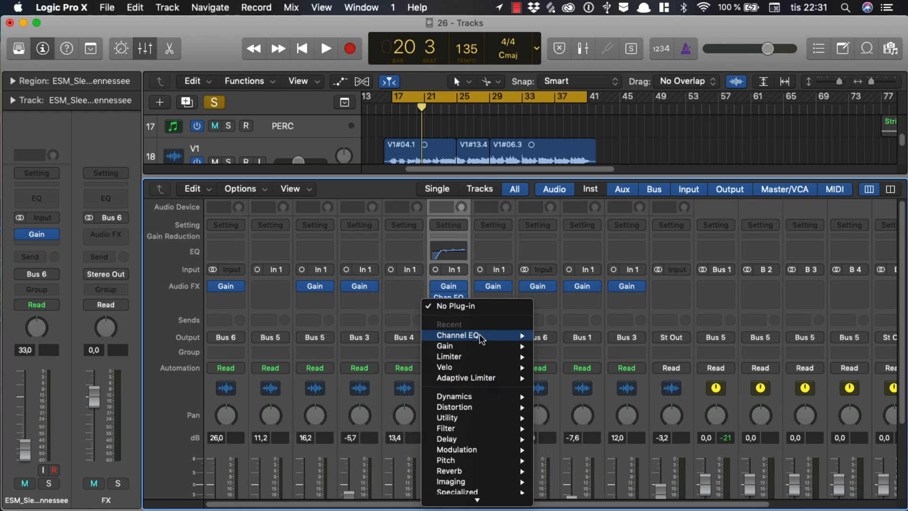
mouse_move(502, 335)
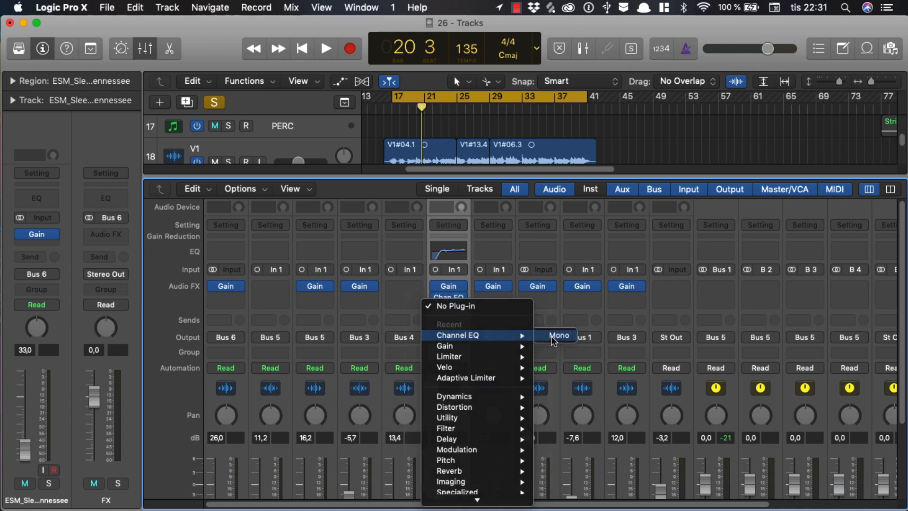
left_click(552, 337)
left_click_drag(362, 65, 376, 368)
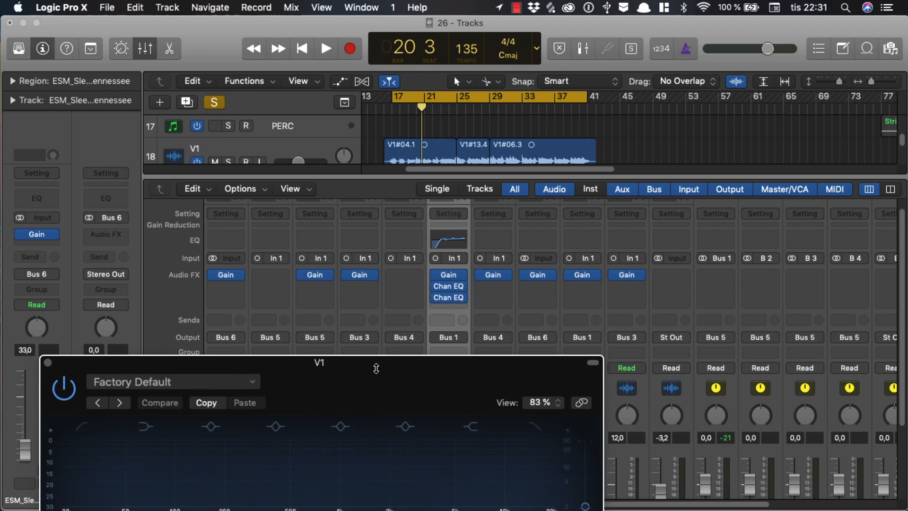
Step: Move the new Channel EQ to the top of the V1 inserts and close its window
left_click_drag(448, 298, 451, 268)
left_click_drag(434, 368, 511, 356)
key("super+w")
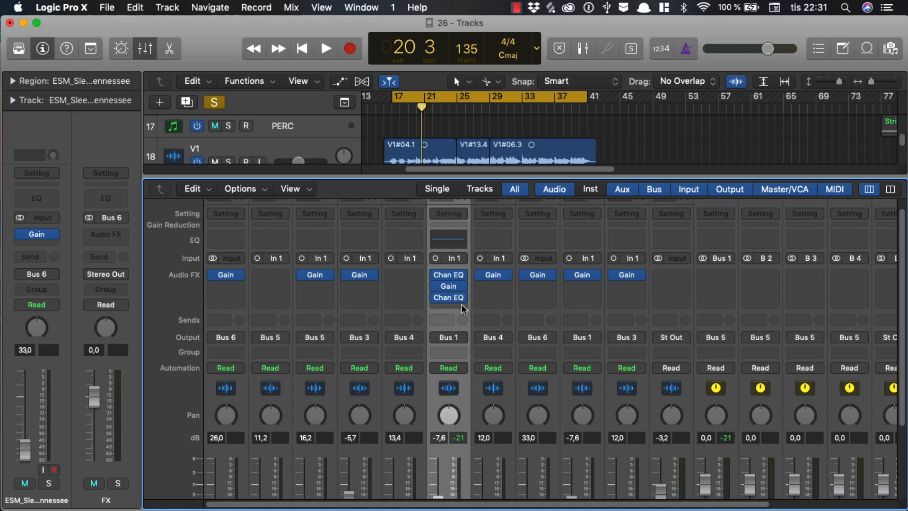
Step: Open the Channel EQ in the last V1 insert slot to check its settings, and close it again
left_click(461, 304)
left_click(421, 310)
left_click(447, 299)
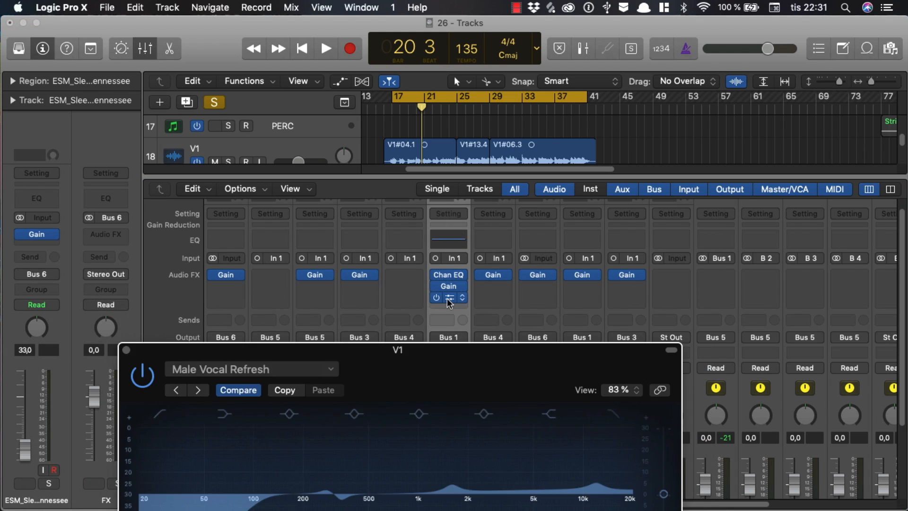
left_click_drag(411, 364, 423, 381)
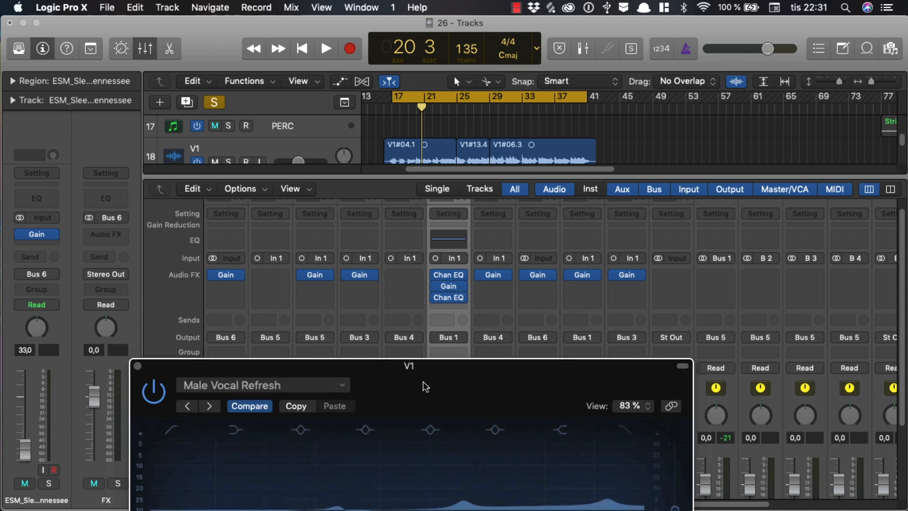
left_click(141, 371)
Step: Open the first Channel EQ on V1, shift its window clear of the inserts, and move Gain to the top slot
left_click(457, 277)
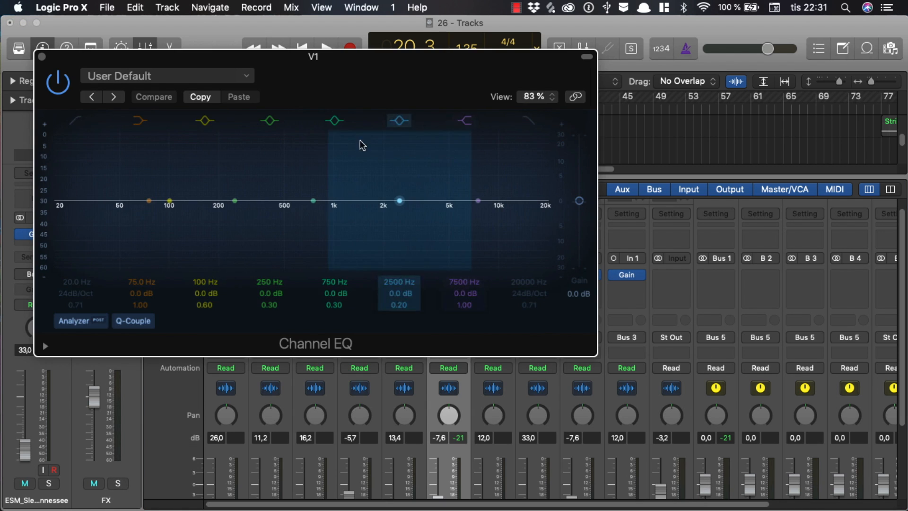
left_click_drag(361, 142, 612, 259)
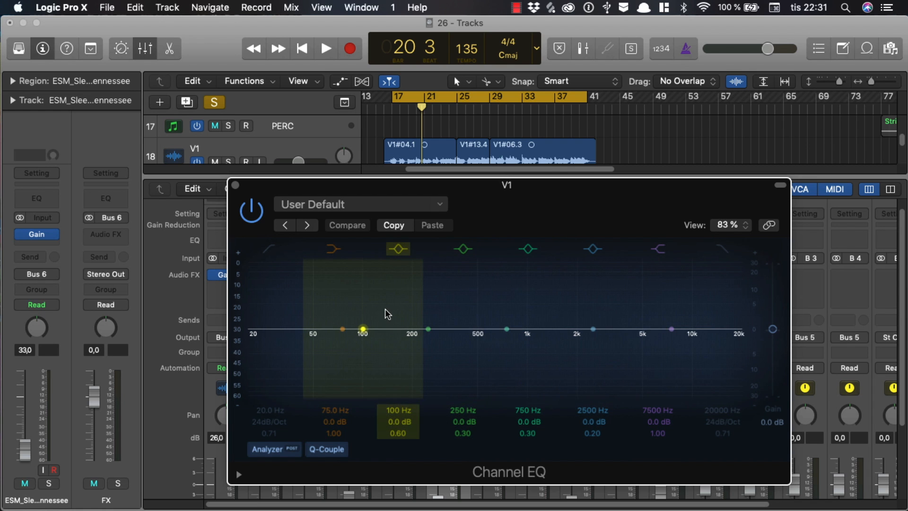
left_click_drag(510, 194, 536, 389)
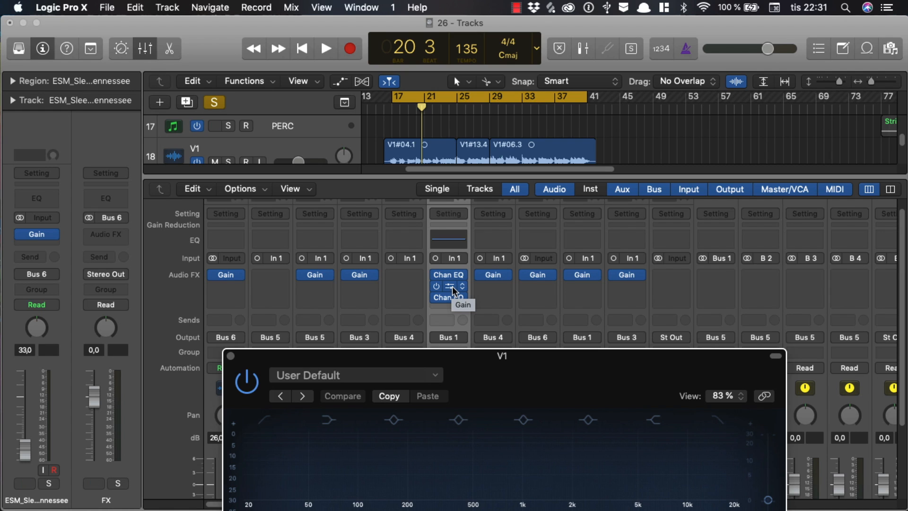
left_click_drag(452, 286, 452, 268)
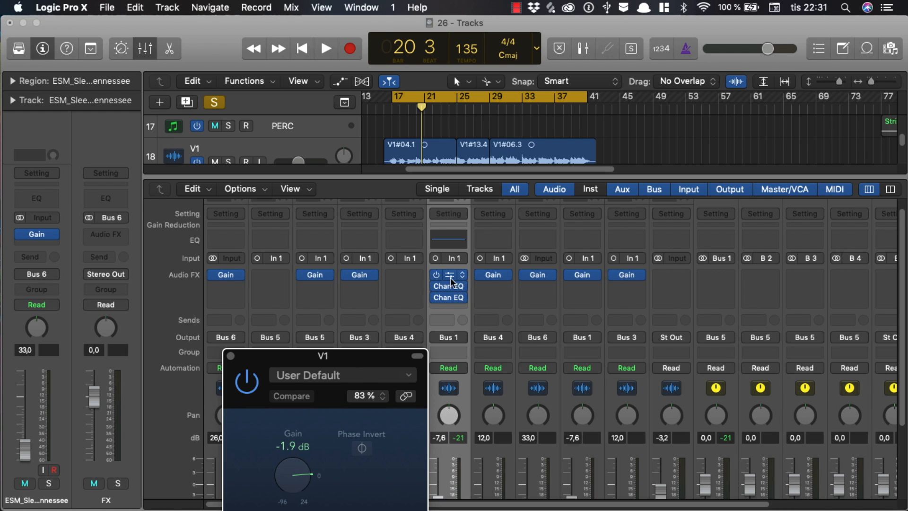
Step: Open the Channel EQ directly below Gain, close the Gain window, and reposition the EQ window
left_click(453, 284)
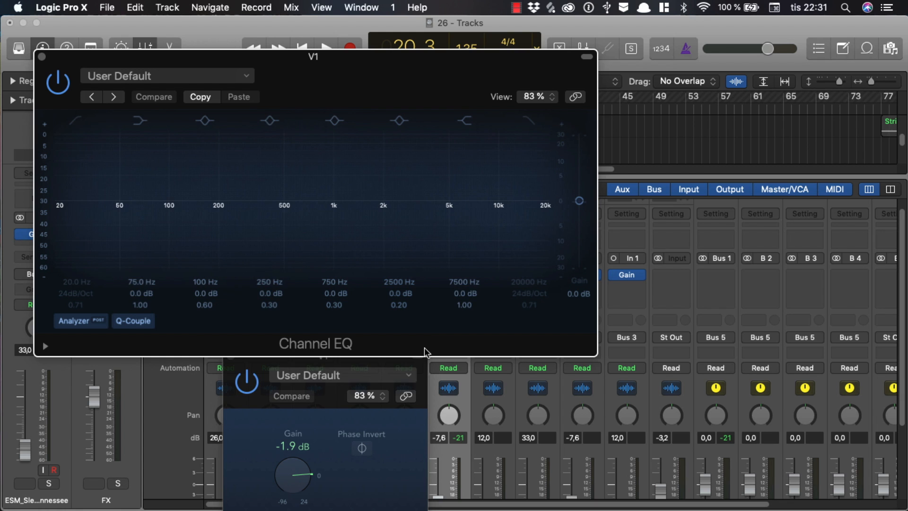
left_click(237, 374)
left_click(231, 359)
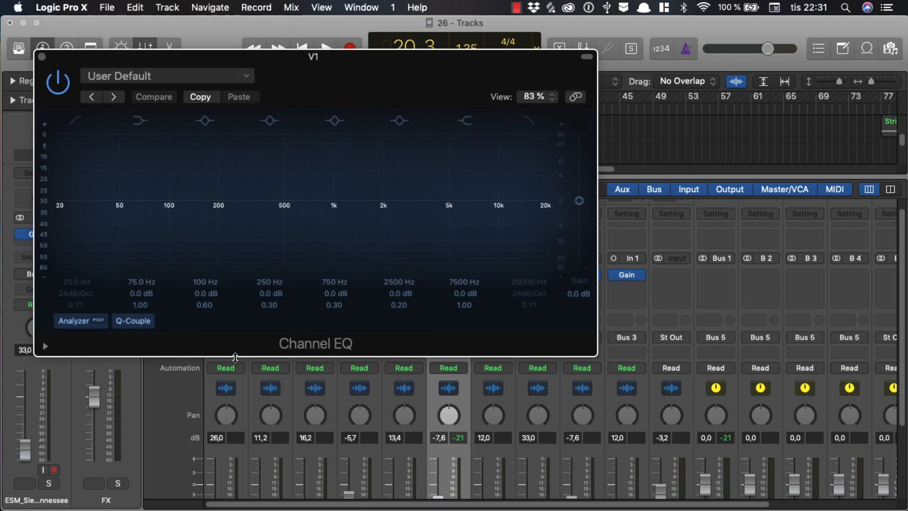
left_click_drag(321, 86, 516, 157)
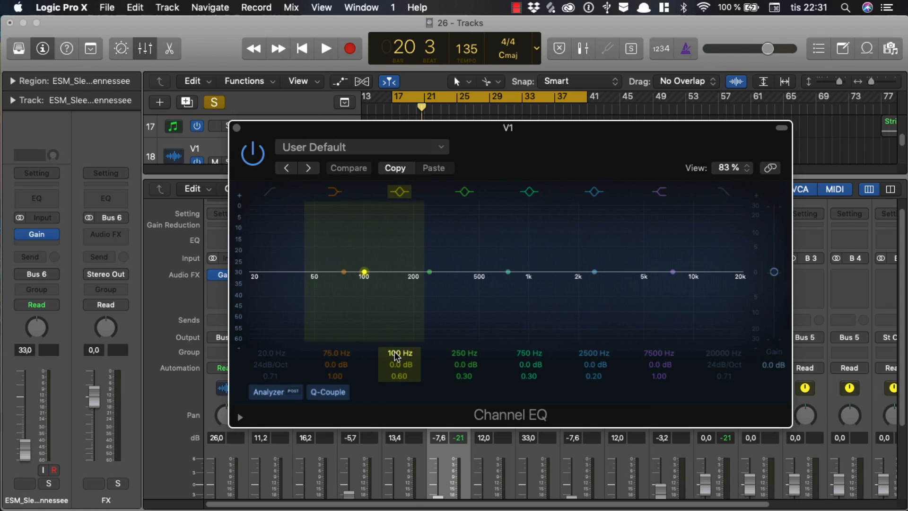
Step: Sweep the 100 Hz band at +24.0 dB and Q 100 during playback, and turn it into a -6.0 dB cut at 310 Hz
left_click_drag(394, 354, 394, 332)
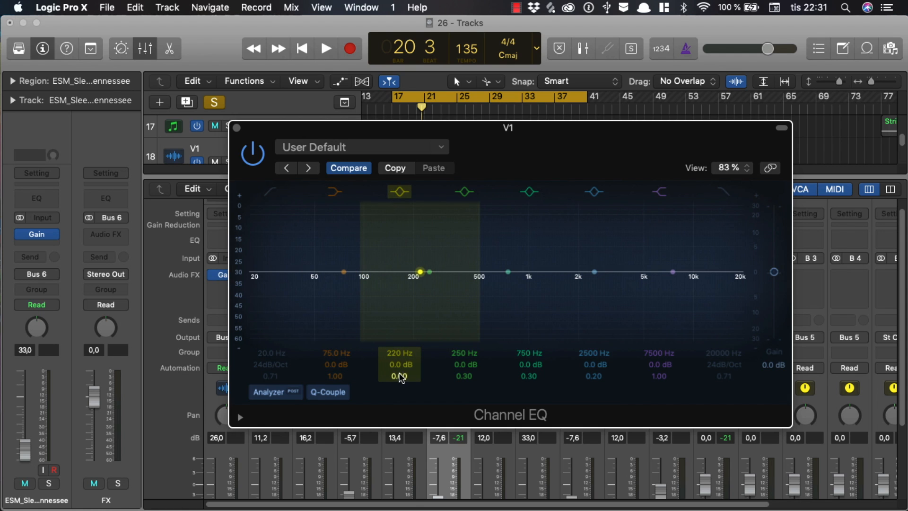
mouse_move(399, 376)
left_mouse_down()
mouse_move(399, 359)
mouse_move(399, 375)
left_mouse_up()
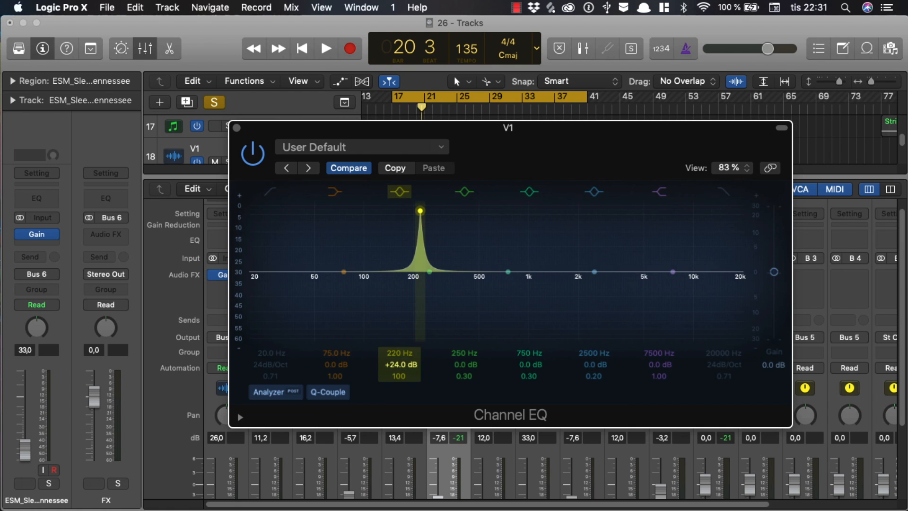
left_click_drag(497, 165, 446, 206)
left_click_drag(372, 257, 397, 339)
key("space")
key("space")
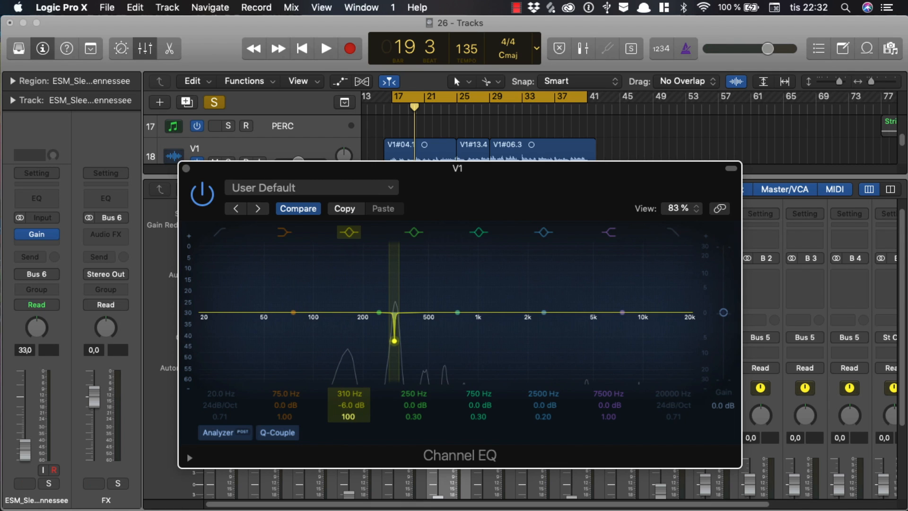
Step: Refine that cut to 320 Hz, -2.5 dB and Q 11.0, and play the verse to check it
left_click_drag(350, 417, 348, 399)
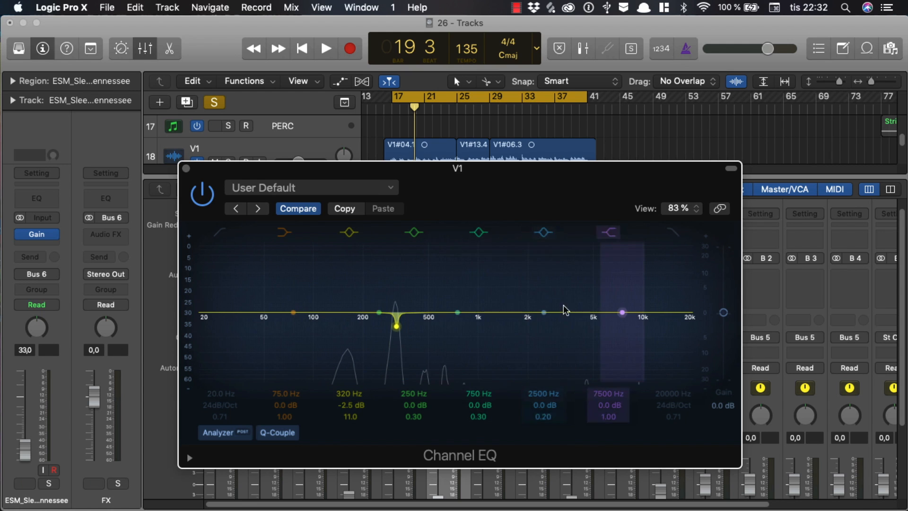
left_click_drag(478, 197, 482, 170)
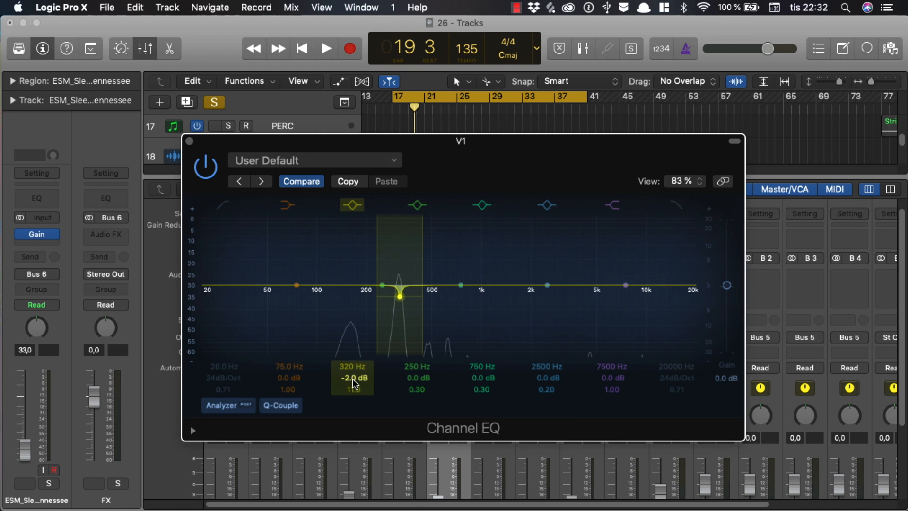
left_click_drag(353, 379, 353, 382)
key("space")
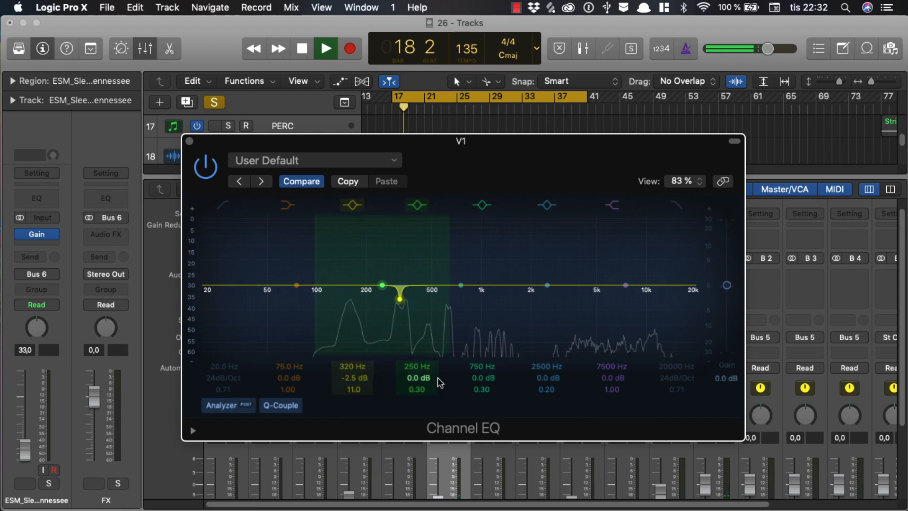
key("space")
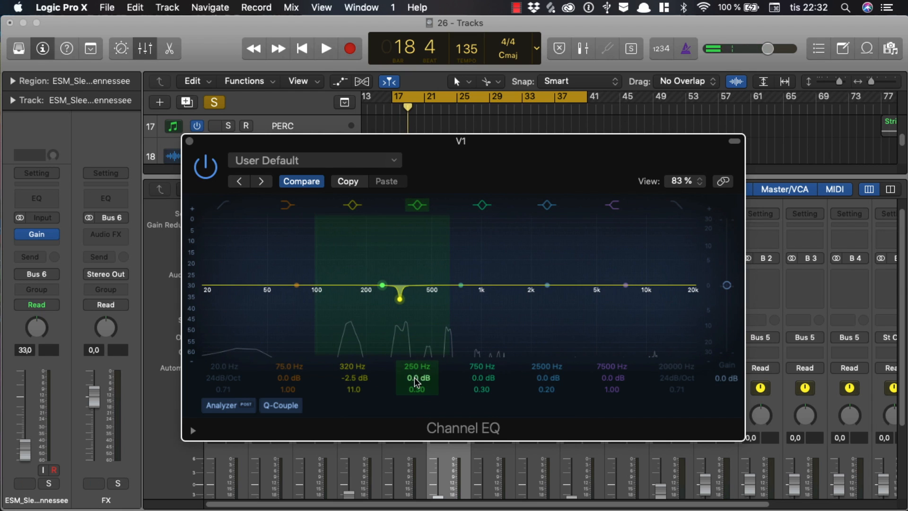
Step: Boost the 250 Hz band to +24.0 dB with Q 85.0 and sweep it to 650 Hz while the verse plays
mouse_move(416, 368)
left_mouse_down()
mouse_move(420, 393)
mouse_move(417, 356)
left_mouse_up()
left_click(419, 378)
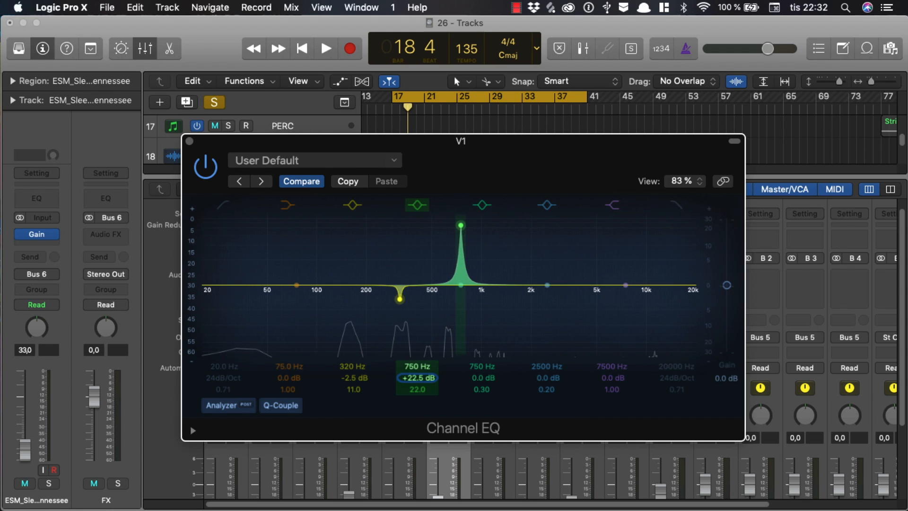
key("space")
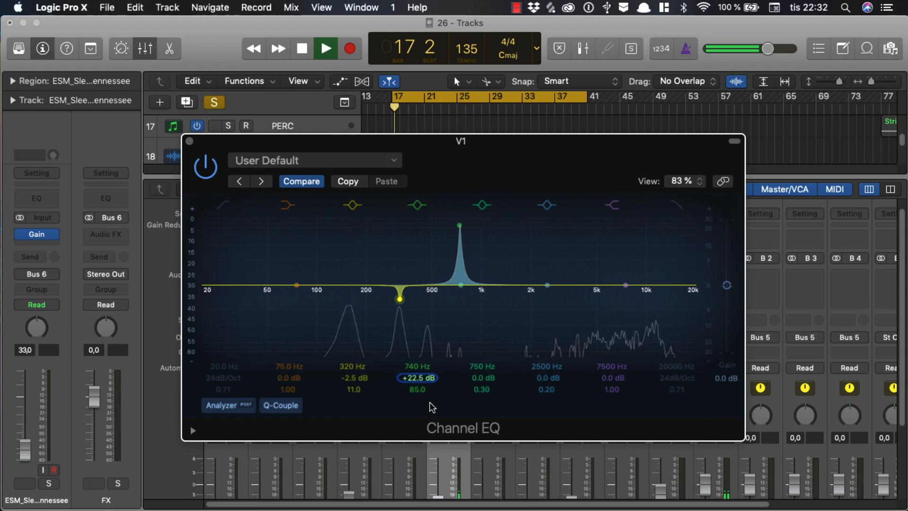
left_click_drag(415, 382, 416, 373)
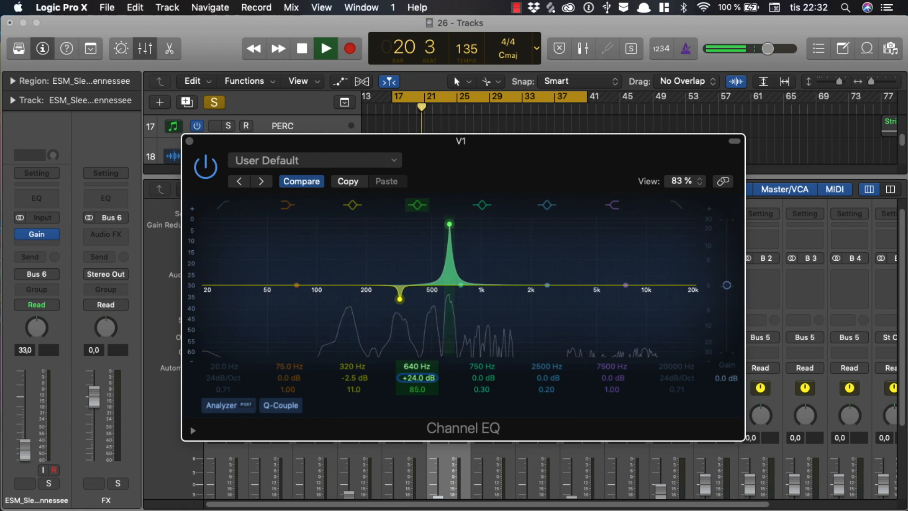
key("space")
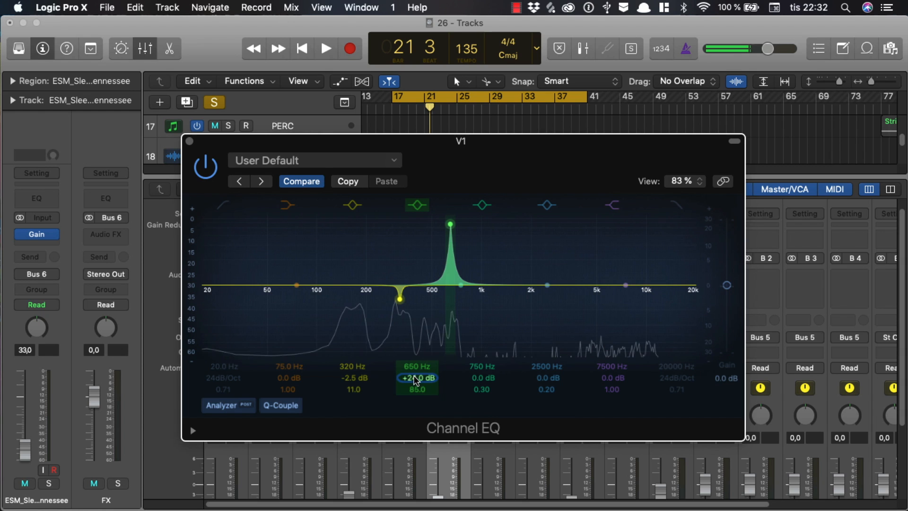
Step: Tune the boosted band to 670 Hz during playback and turn it into a -3.0 dB cut with Q 8.60
left_click_drag(416, 369, 416, 367)
key("space")
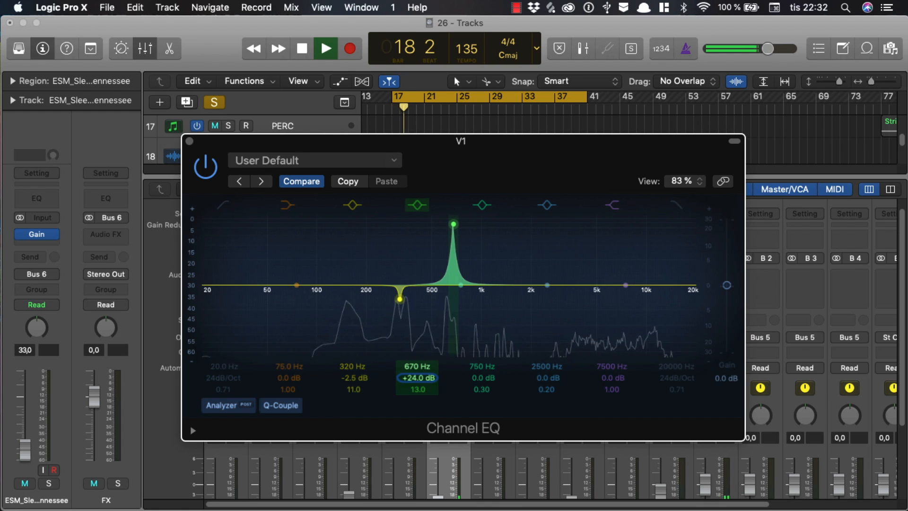
key("space")
left_click_drag(416, 366, 416, 390)
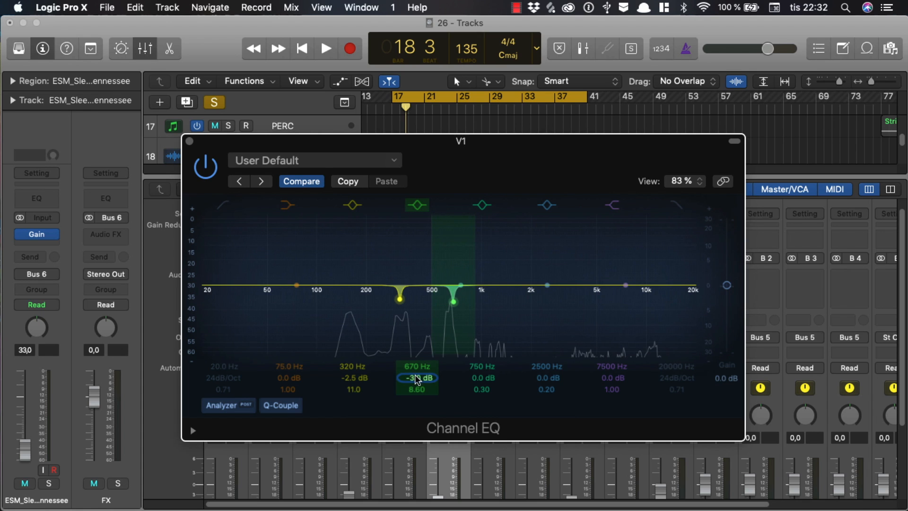
Step: Play the verse while trying a -4.0 dB cut at 670 Hz, and return the gain to -3.0 dB
left_click(443, 389)
key("space")
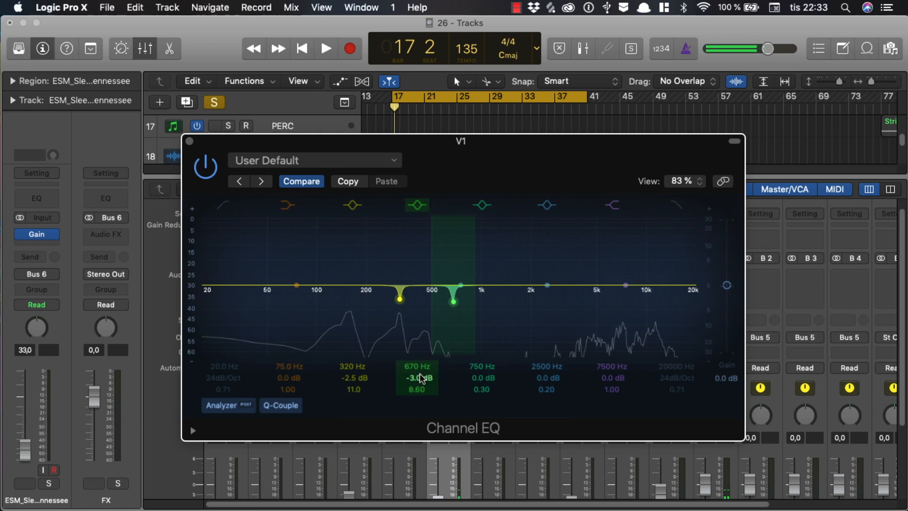
key("space")
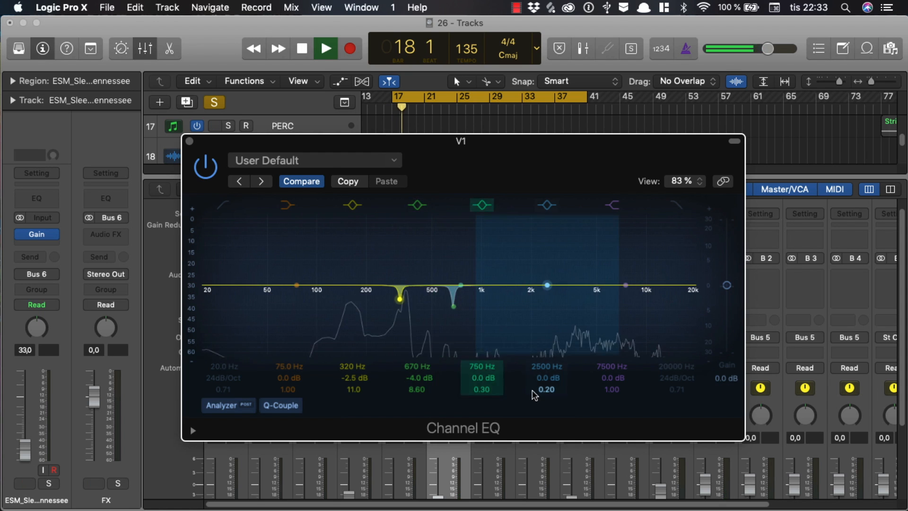
left_click_drag(418, 383, 418, 378)
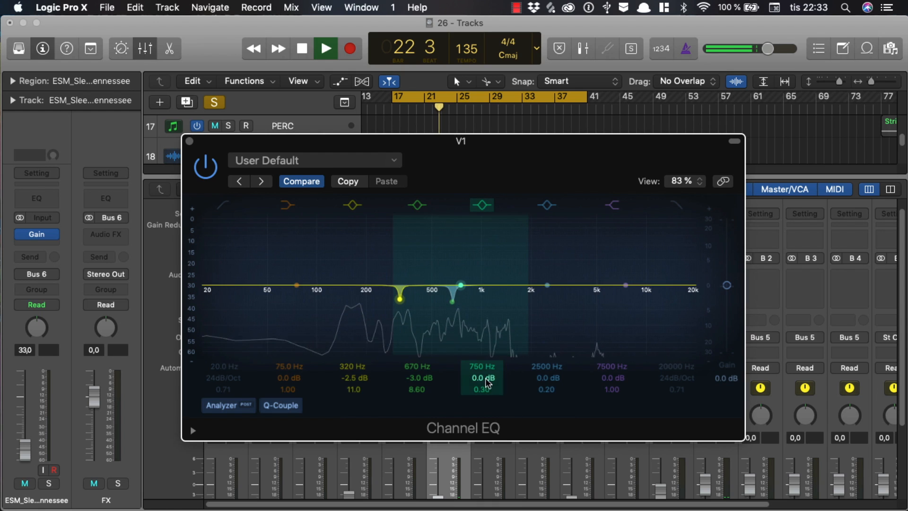
key("space")
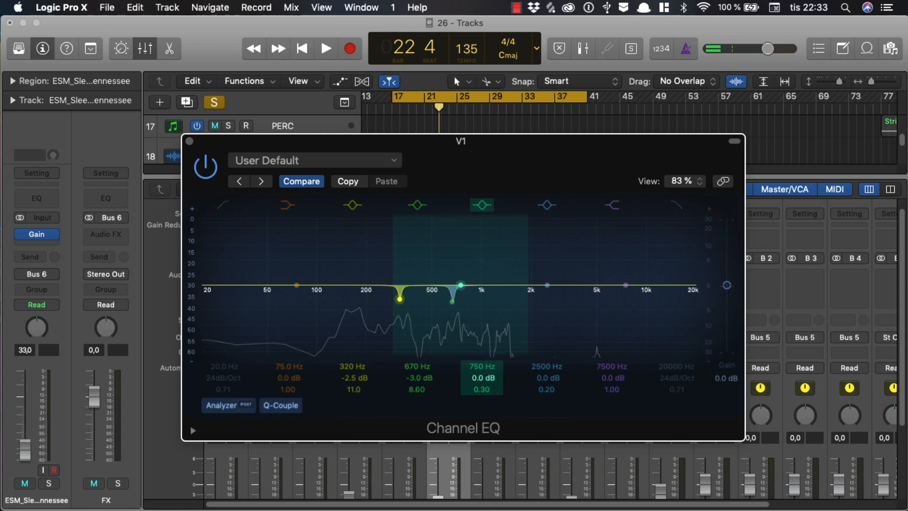
Step: Sweep the 750 Hz band at +24.0 dB and Q 49.0 during playback, and cut it -2.0 dB at 1040 Hz with Q 13.0
mouse_move(482, 378)
left_mouse_down()
mouse_move(482, 360)
mouse_move(482, 389)
left_mouse_up()
key("space")
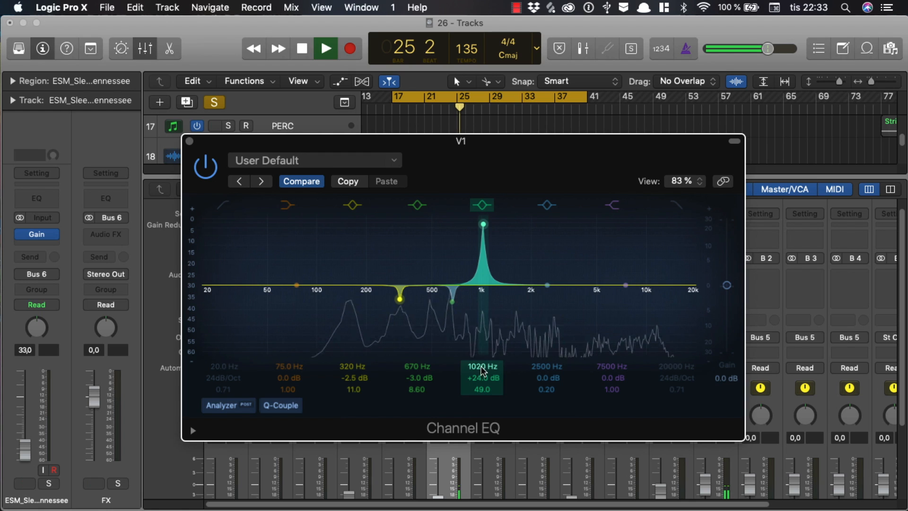
key("space")
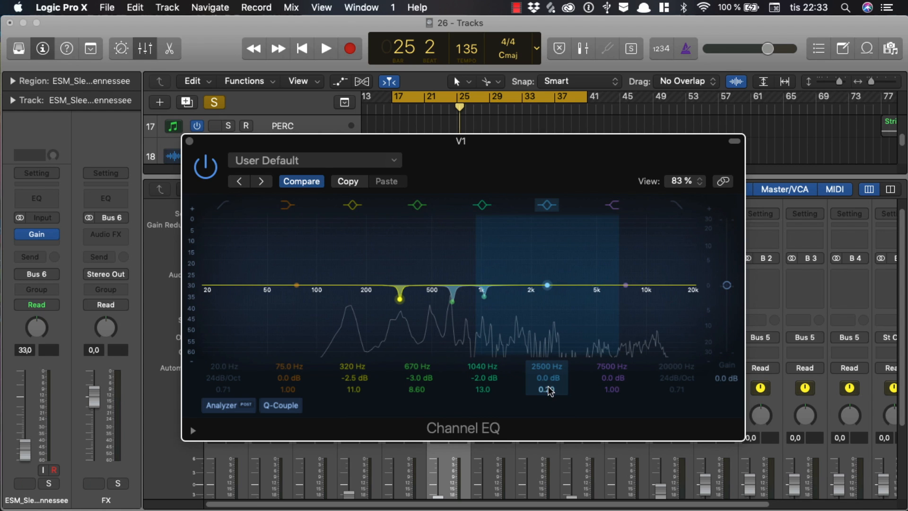
Step: Boost the 2500 Hz band to +24.0 dB with Q 49.0 and sweep it down to 164 Hz while the verse plays
left_click_drag(547, 389, 544, 326)
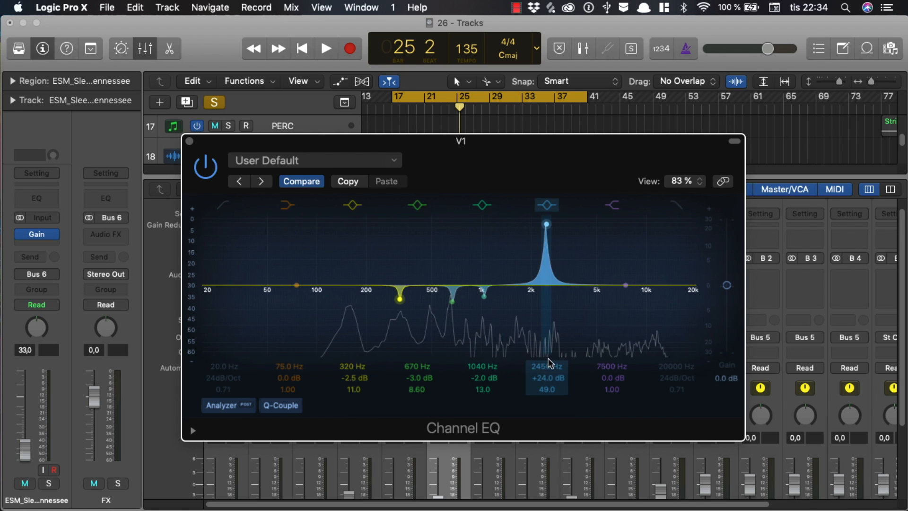
key("space")
left_click_drag(549, 365, 548, 432)
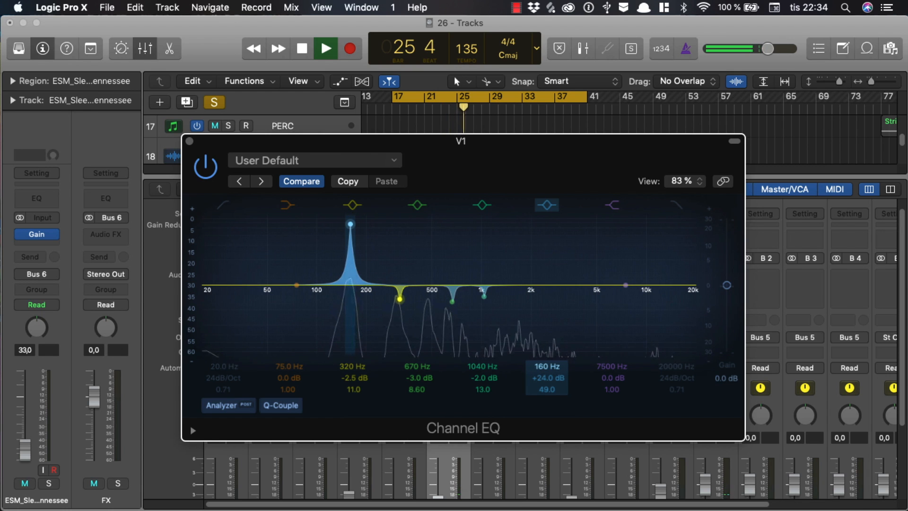
left_click_drag(547, 371, 546, 368)
key("space")
key("space")
key("space")
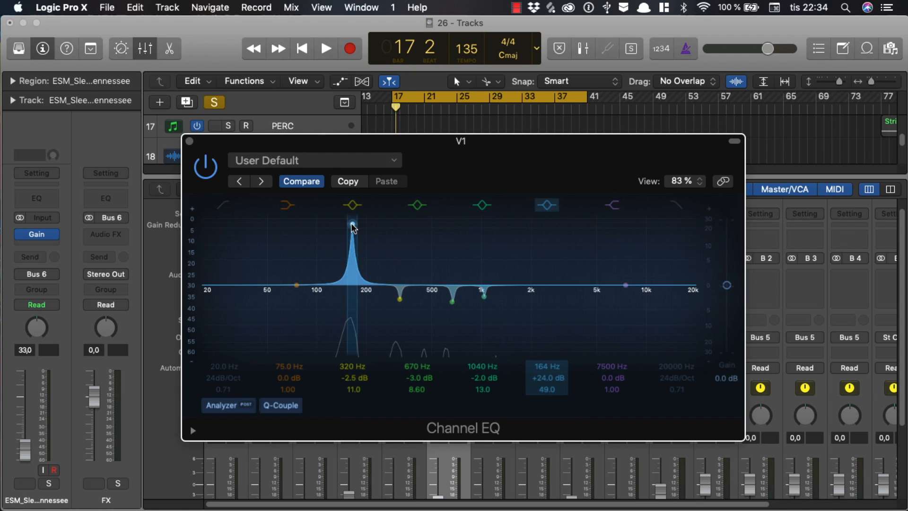
Step: Sweep the boosted band up and back to 162 Hz, cut it to -4.0 dB with Q 26.0, and play the verse
left_click_drag(351, 226, 536, 224)
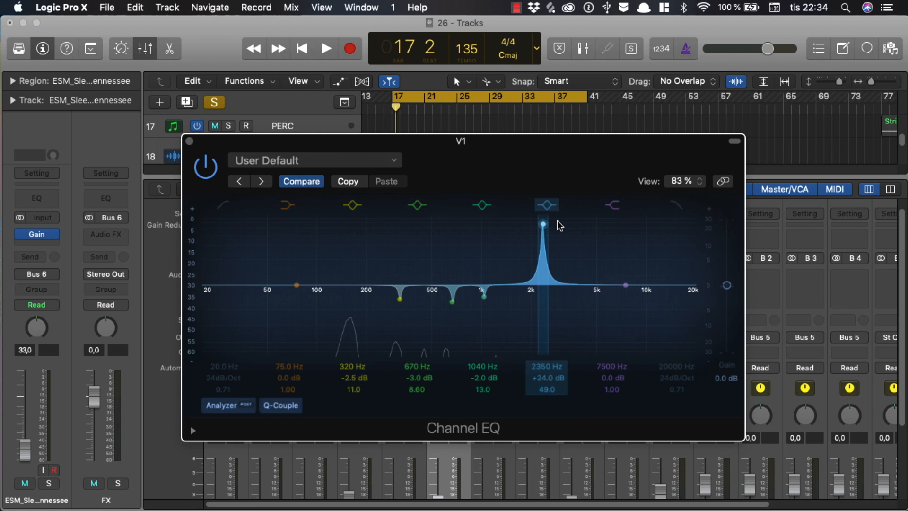
left_click_drag(560, 225, 354, 232)
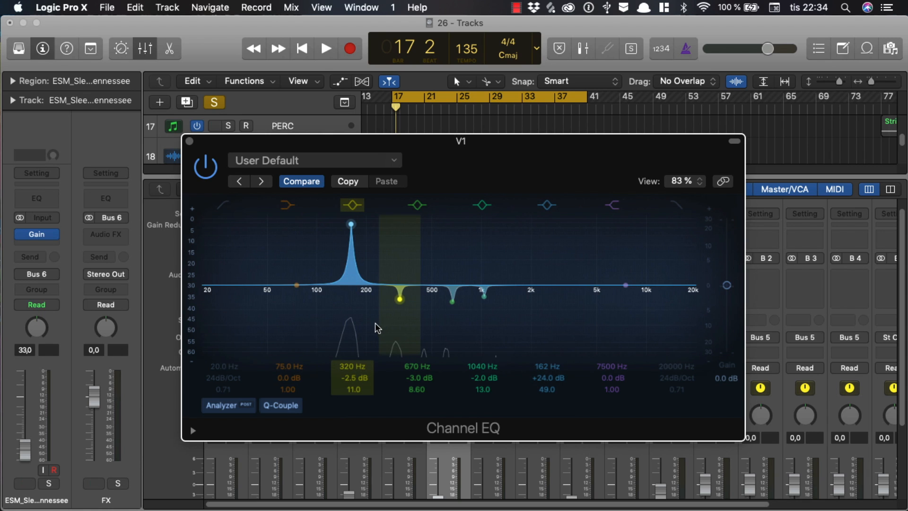
key("space")
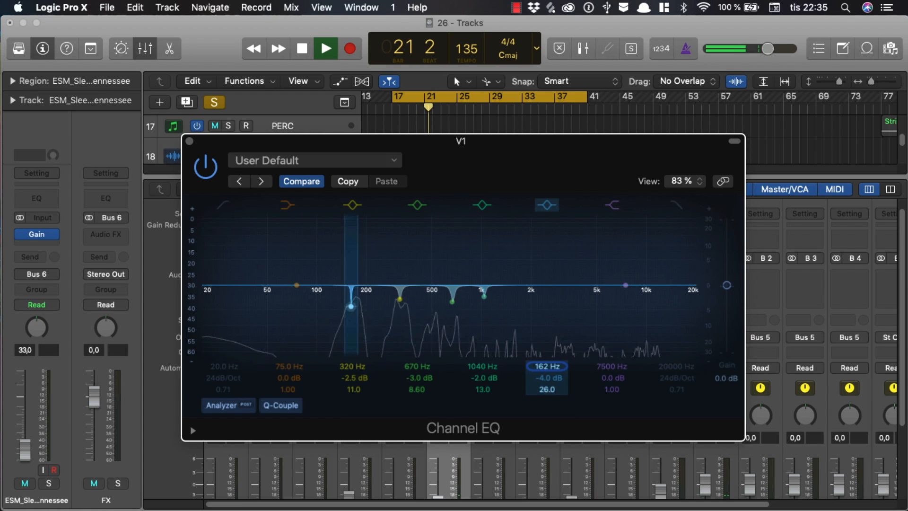
Step: Set the 162 Hz cut to -3.0 dB with Q 5.60, widen the 320, 670 and 1040 Hz cuts to Q 8.20, 7.30 and 10.0, and close the EQ
left_click_drag(547, 389, 547, 399)
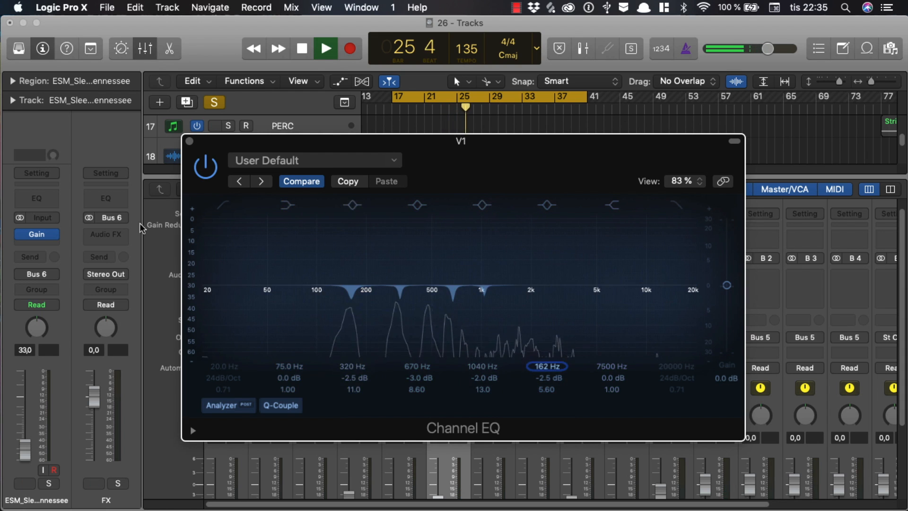
key("space")
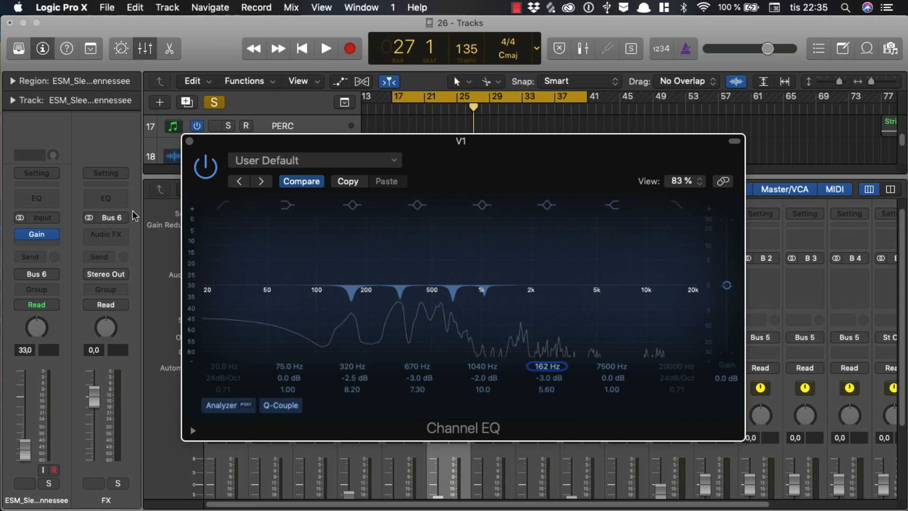
left_click(189, 141)
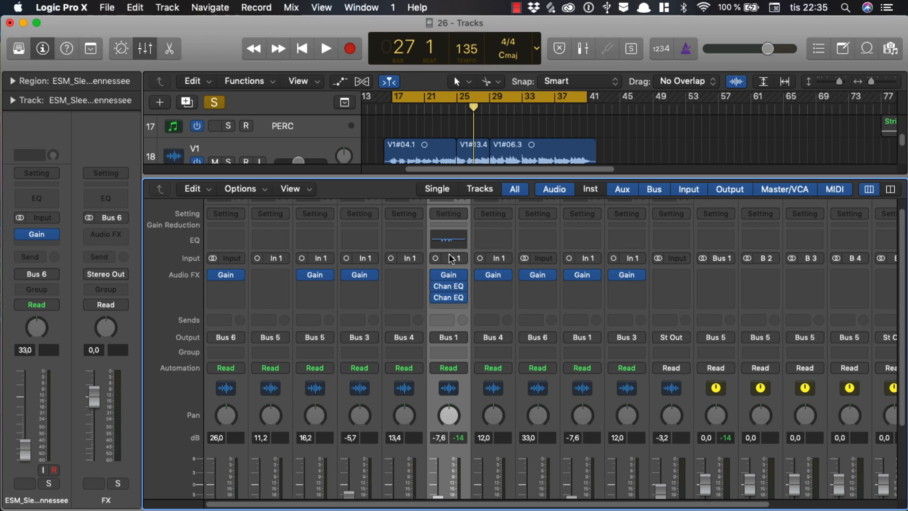
Step: Play the first verse and check V1's level in the mixer with both EQs active
scroll(456, 297, "down", 5)
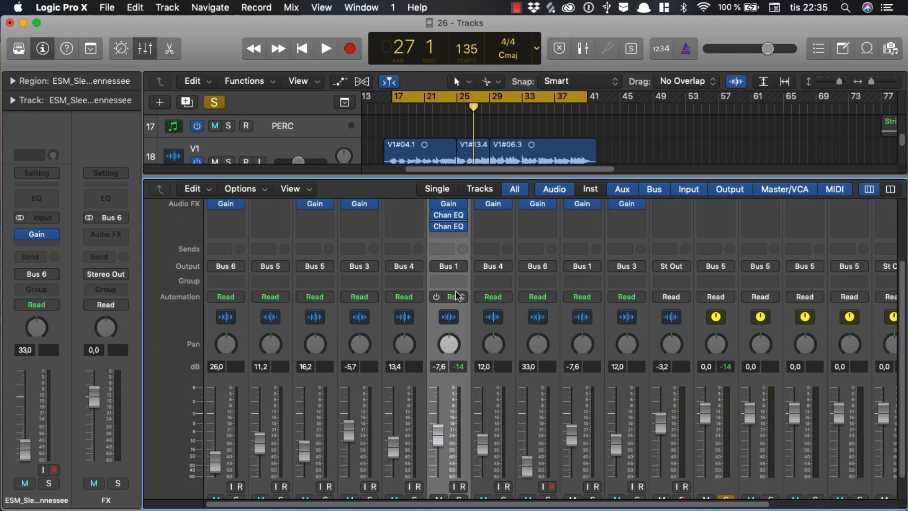
scroll(446, 280, "down", 2)
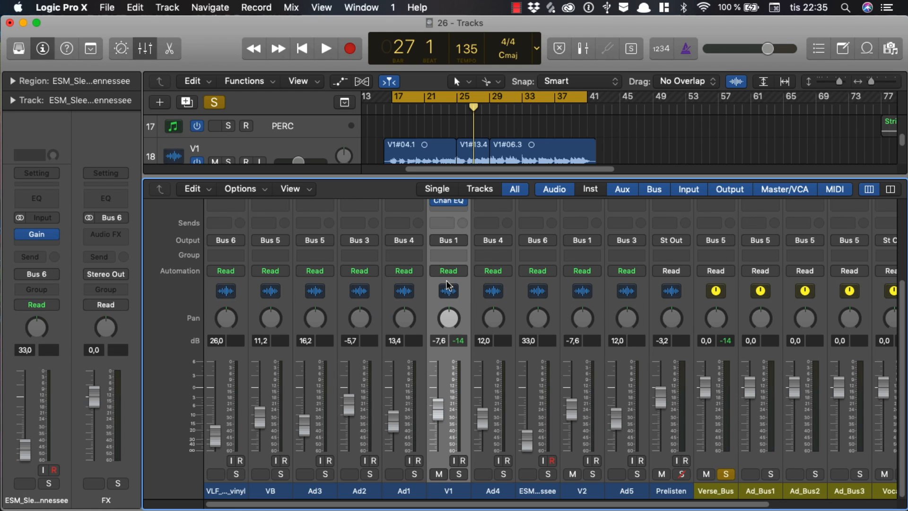
scroll(466, 238, "up", 5)
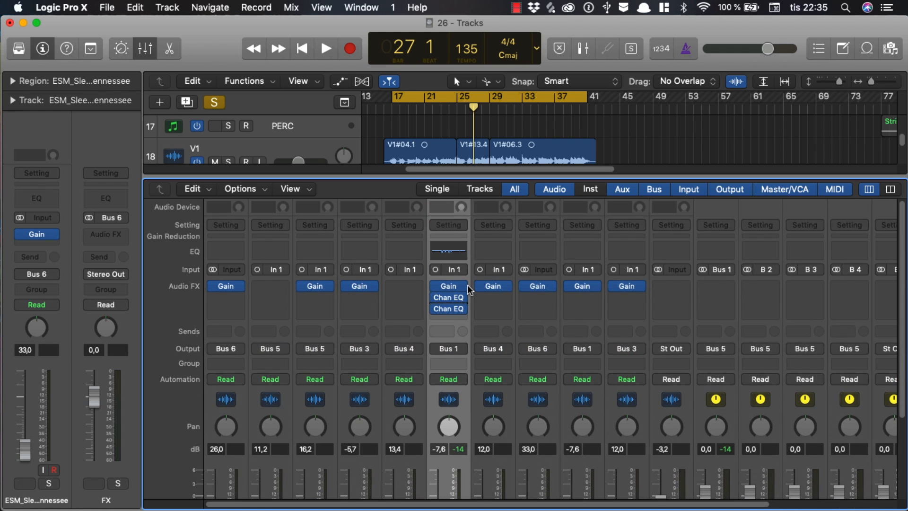
key("space")
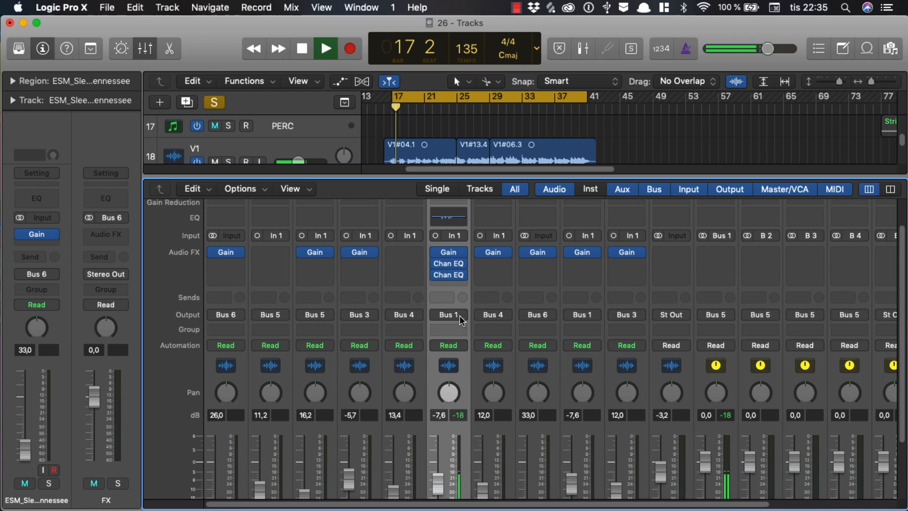
scroll(459, 321, "down", 5)
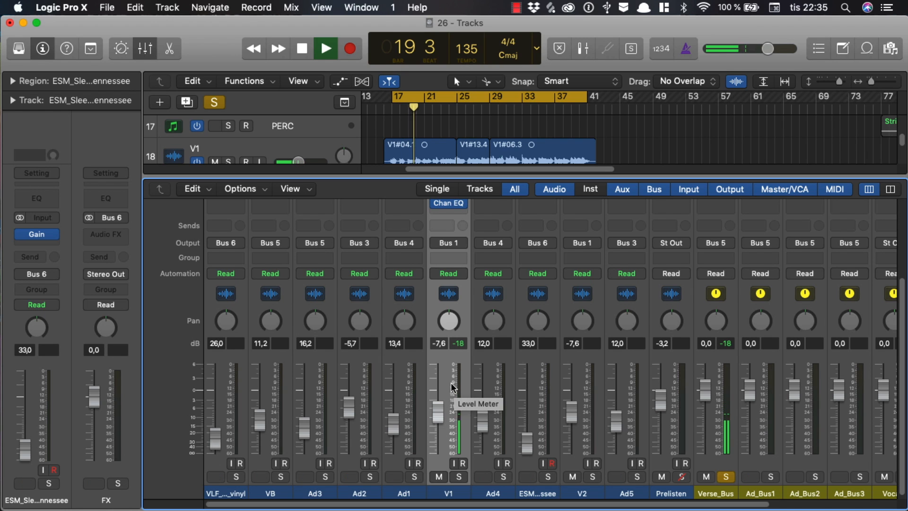
key("space")
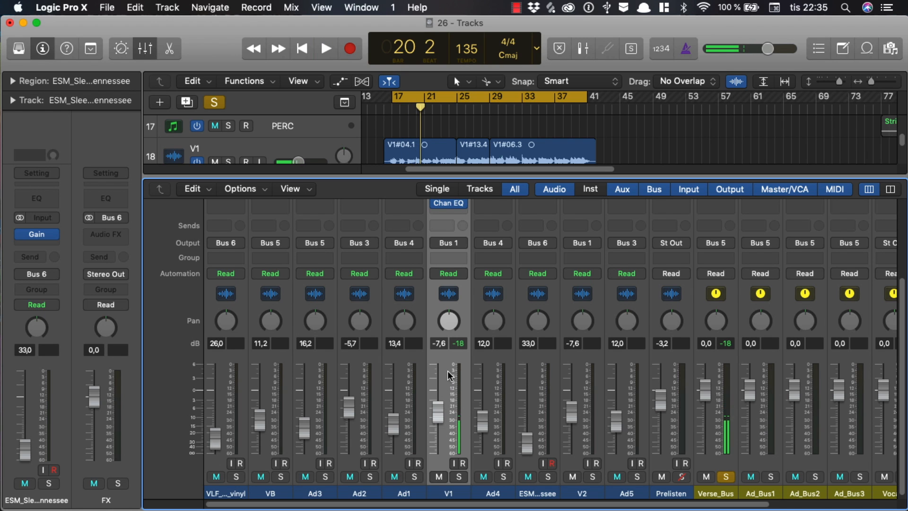
Step: Insert a Compressor on the Verse_Bus channel and close its window
scroll(513, 388, "up", 5)
scroll(496, 385, "right", 3)
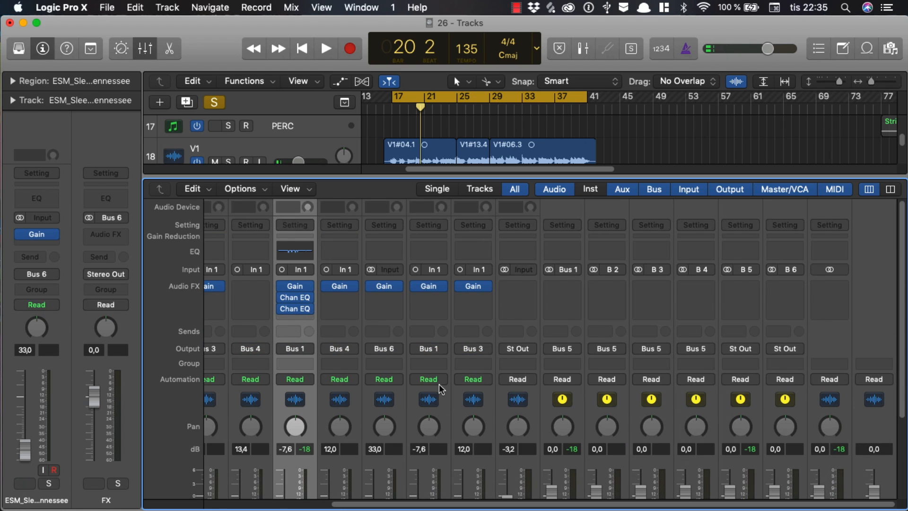
scroll(488, 378, "down", 5)
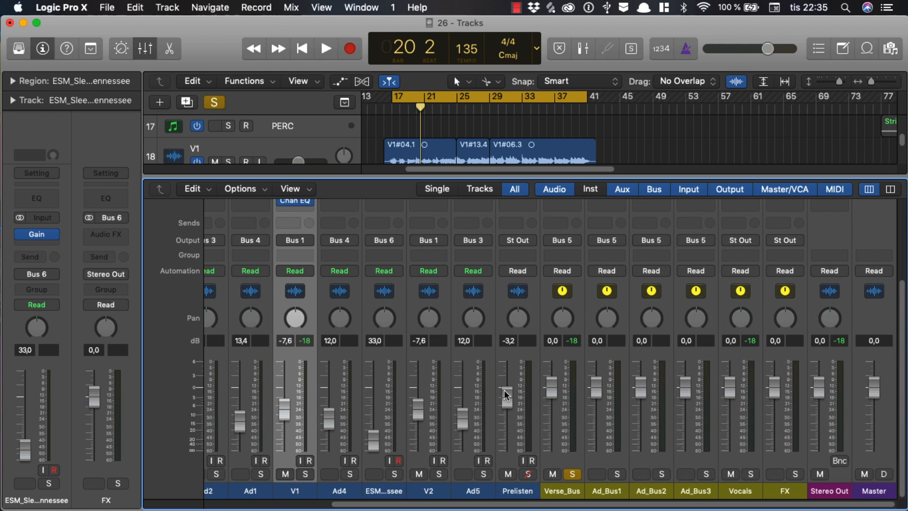
left_click(569, 460)
scroll(565, 398, "up", 5)
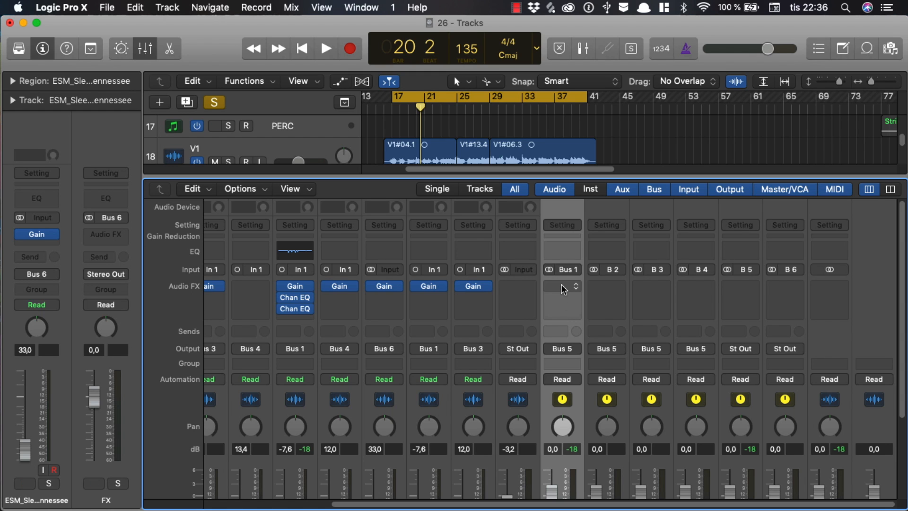
left_click(561, 285)
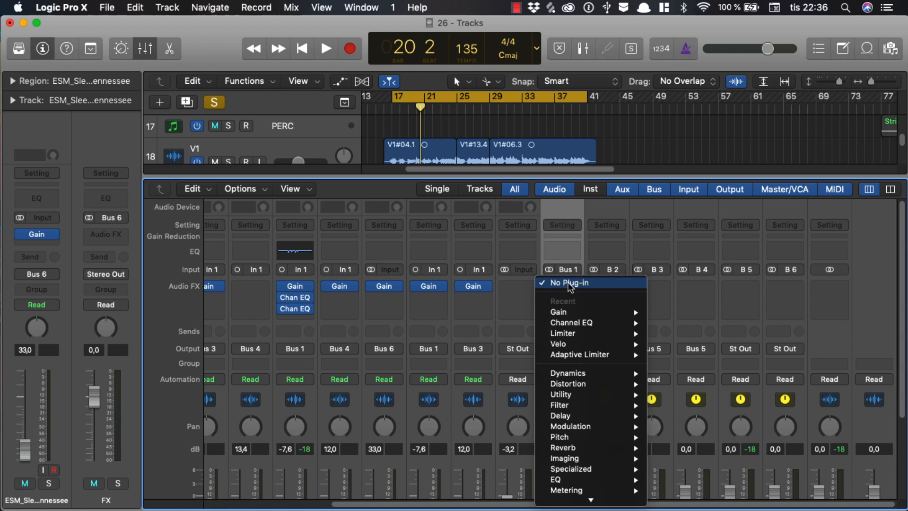
mouse_move(580, 376)
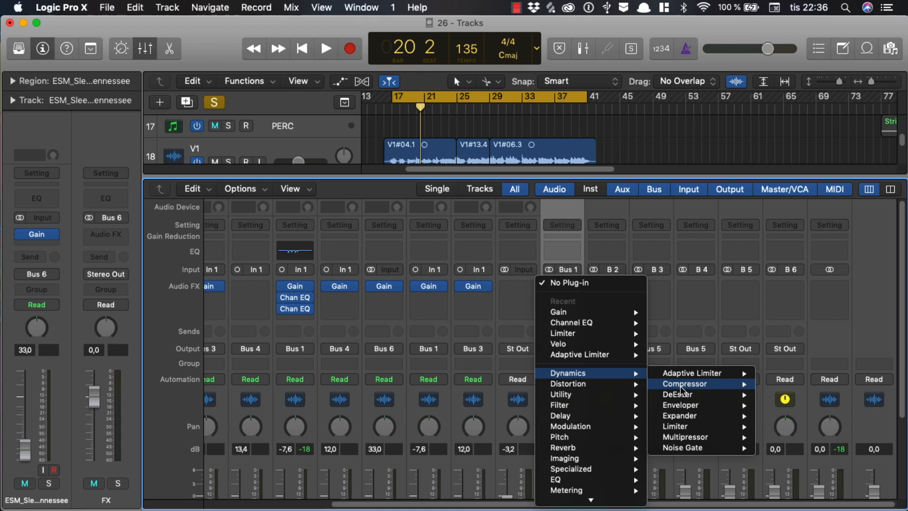
left_click(769, 384)
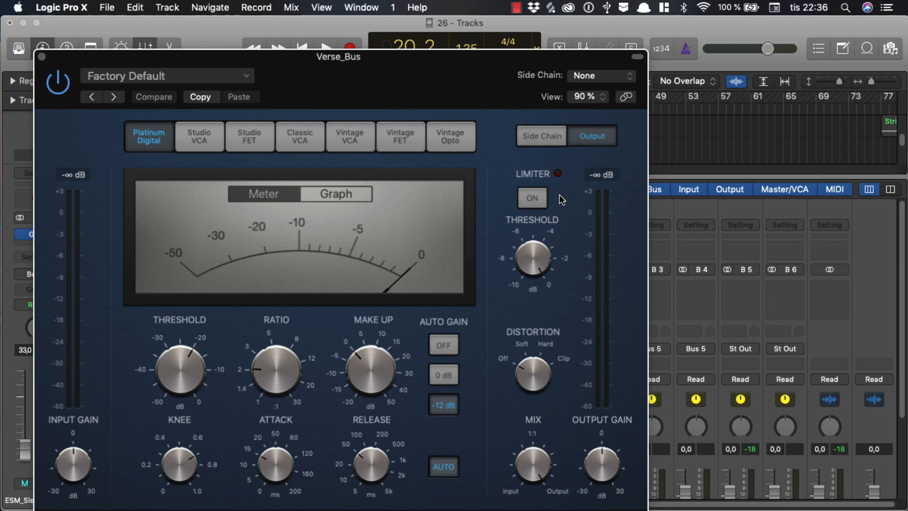
key("super+w")
Step: Enlarge the track area, set the cycle range over the V2 regions from bar 61 to bar 77, and play it
scroll(465, 271, "down", 5)
left_click_drag(493, 175, 487, 343)
left_click_drag(468, 97, 868, 101)
scroll(754, 103, "right", 5)
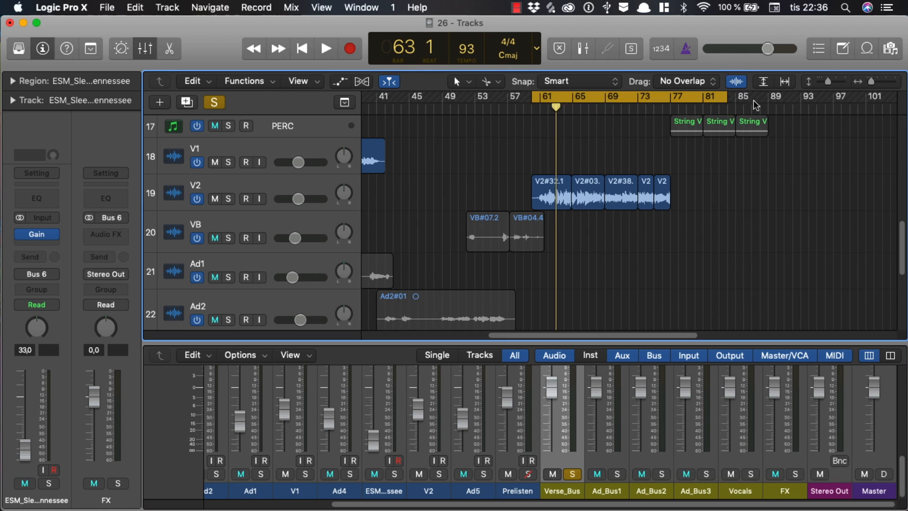
left_click_drag(550, 99, 670, 104)
left_click_drag(550, 98, 542, 99)
scroll(558, 213, "down", 2)
key("space")
Step: Enlarge the mixer, insert a Channel EQ after Gain on the V2 channel, and play the second verse
left_click_drag(567, 343, 572, 148)
scroll(584, 369, "up", 1)
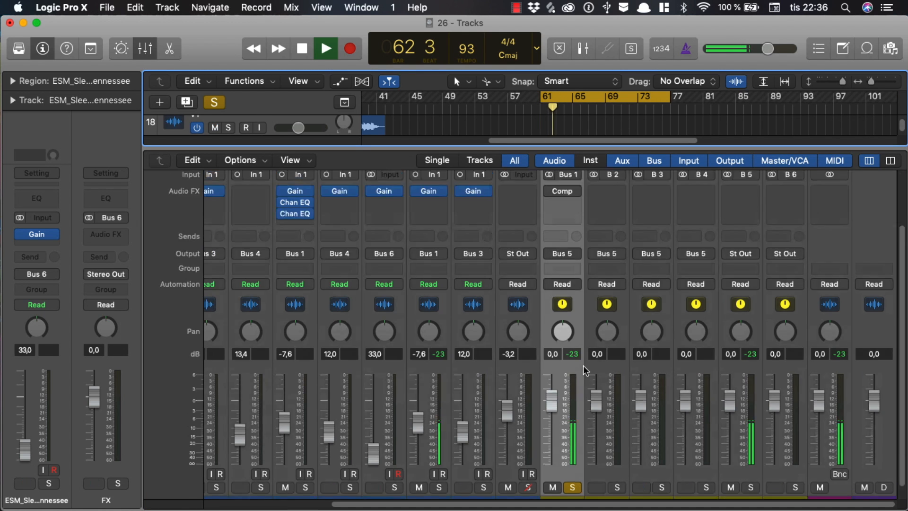
scroll(575, 393, "left", 5)
left_click(570, 408)
scroll(575, 379, "up", 3)
key("space")
left_click(587, 269)
left_click(680, 316)
key("space")
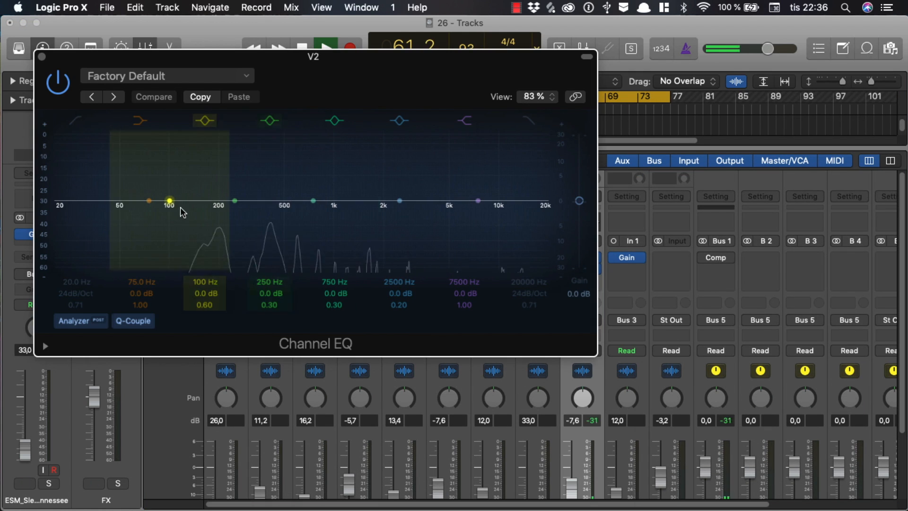
Step: Sweep V2's 100 Hz band at +24.0 dB and Q 15.0, and cut it -1.5 dB at 205 Hz with Q 6.60
left_click_drag(173, 202, 210, 163)
left_click_drag(205, 306, 204, 280)
left_click_drag(205, 282, 205, 272)
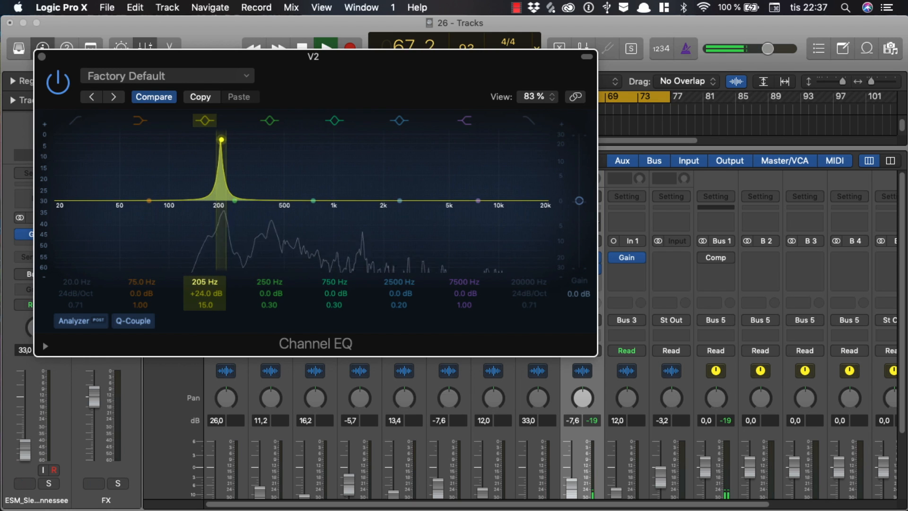
key("space")
left_click_drag(221, 140, 221, 214)
left_click_drag(203, 294, 204, 290)
Step: Boost and sweep the 250 Hz band with a narrow Q, and cut it -3.0 dB at 425 Hz with Q 5.90
left_click_drag(235, 201, 261, 143)
left_click_drag(268, 305, 268, 271)
key("space")
left_click_drag(271, 294, 271, 331)
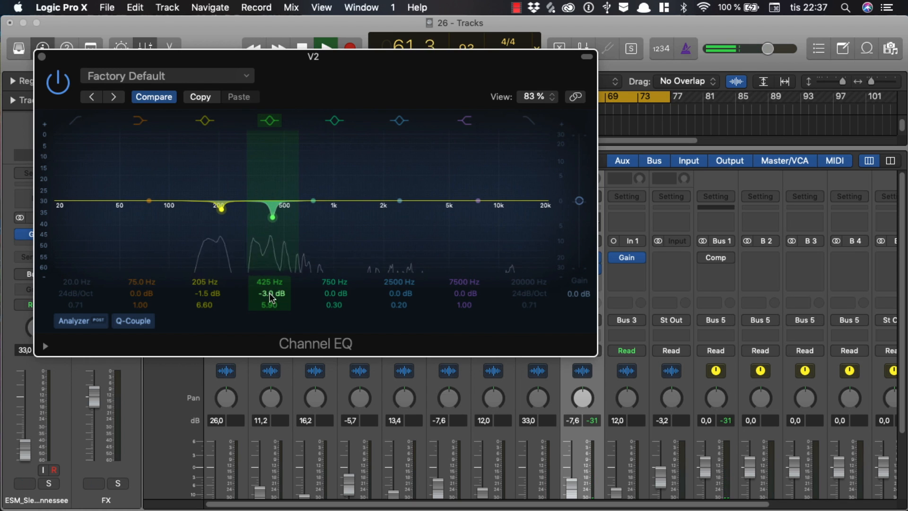
left_click_drag(271, 294, 270, 296)
Step: Move the 750 Hz band to a higher frequency and lower its gain to cut a resonance
key("space")
left_click_drag(334, 283, 334, 268)
left_click_drag(335, 294, 334, 348)
key("space")
Step: Sweep the 2500 Hz band with a narrower Q, lower its gain at the chosen frequency, and close the EQ
left_click_drag(398, 282, 399, 249)
left_click_drag(398, 305, 398, 250)
key("space")
left_click_drag(396, 283, 399, 303)
left_click_drag(399, 294, 399, 329)
key("space")
left_click(41, 57)
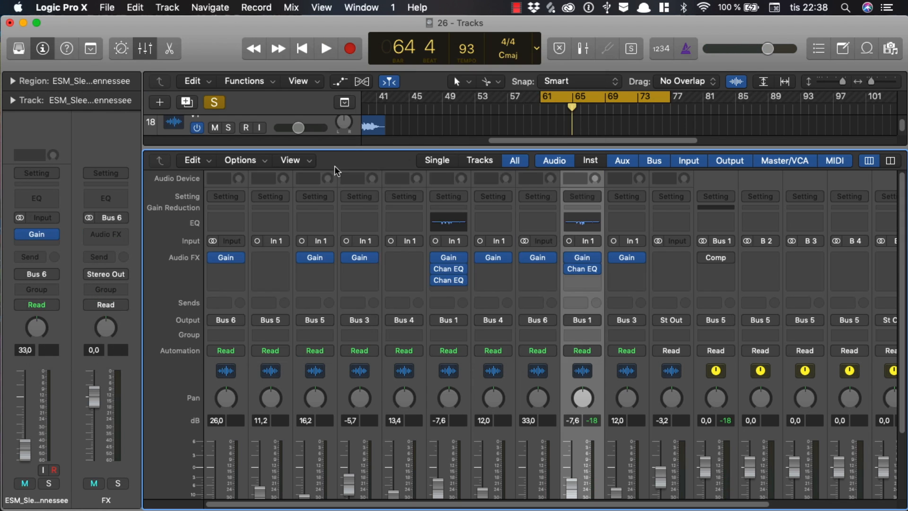
Step: Insert a second Channel EQ on the V2 channel and move its window slightly aside
scroll(582, 227, "down", 5)
left_click(582, 198)
mouse_move(636, 227)
left_click(694, 226)
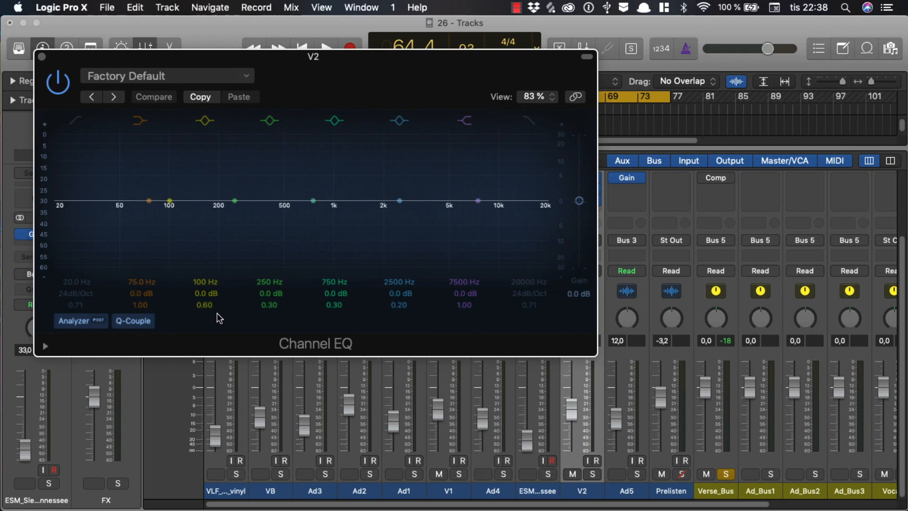
left_click_drag(348, 88, 368, 86)
Step: Try a 24 dB/Oct low cut at about 136 Hz on V2's second EQ during playback
left_click(95, 119)
mouse_move(98, 281)
left_mouse_down()
mouse_move(97, 258)
mouse_move(97, 322)
mouse_move(95, 267)
left_mouse_up()
key("space")
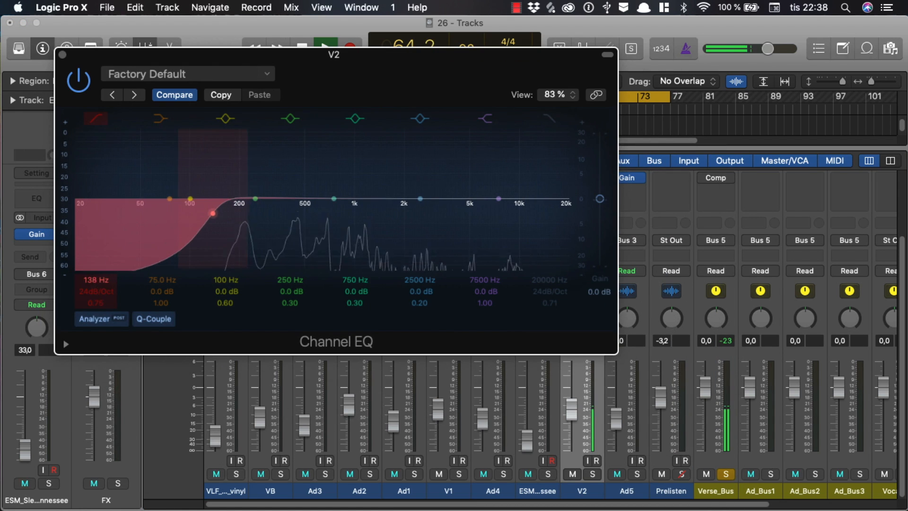
Step: Load the Slammed Vocal voice preset into V2's second Channel EQ
left_click(203, 74)
mouse_move(141, 330)
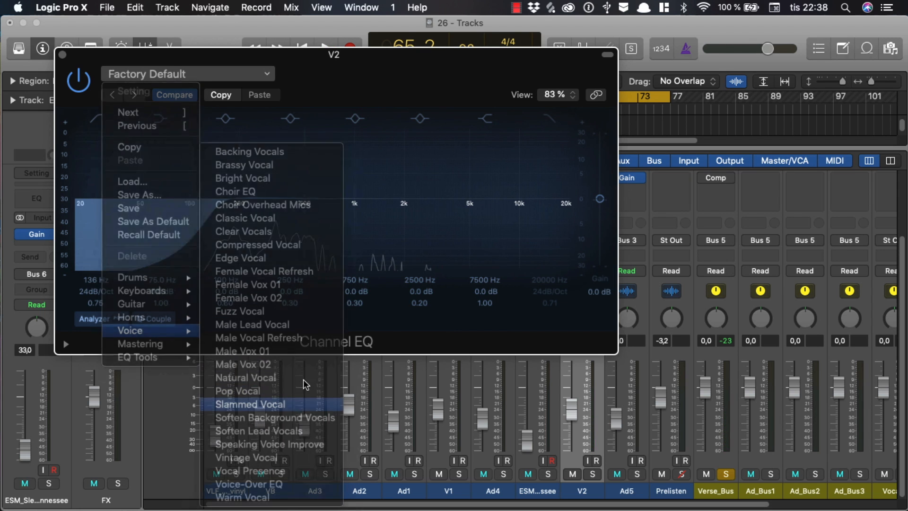
left_click(265, 404)
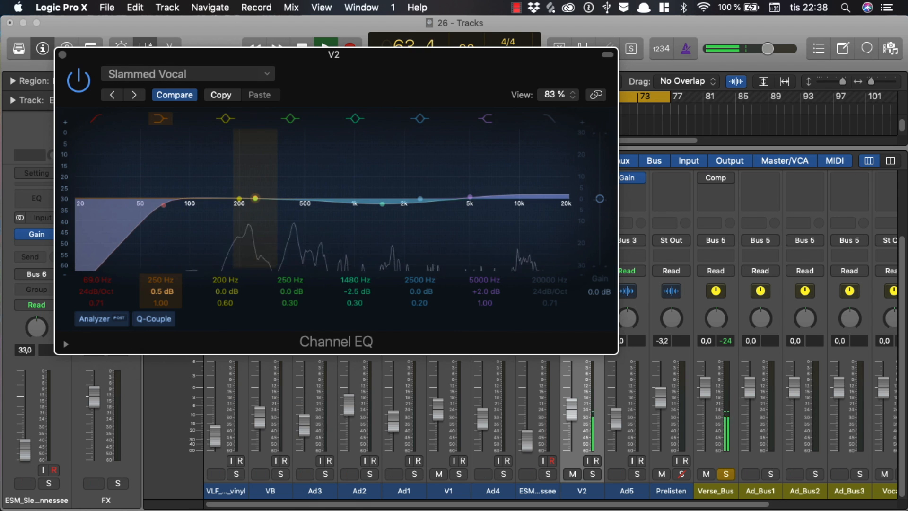
Step: Raise the low cut to 106 Hz, set the low shelf to 190 Hz at +2.5 dB, stop playback and close the EQ
left_click_drag(163, 291, 162, 299)
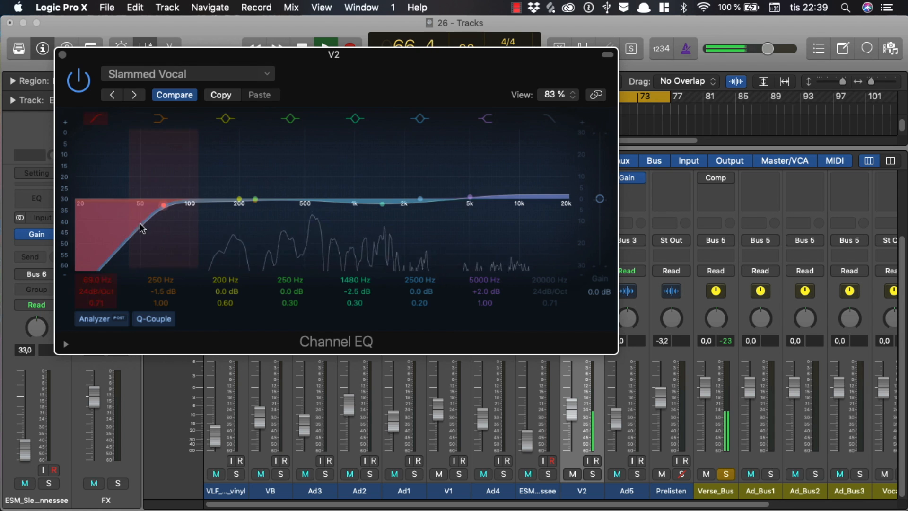
left_click_drag(97, 280, 97, 271)
mouse_move(162, 291)
left_mouse_down()
mouse_move(160, 268)
mouse_move(160, 287)
left_mouse_up()
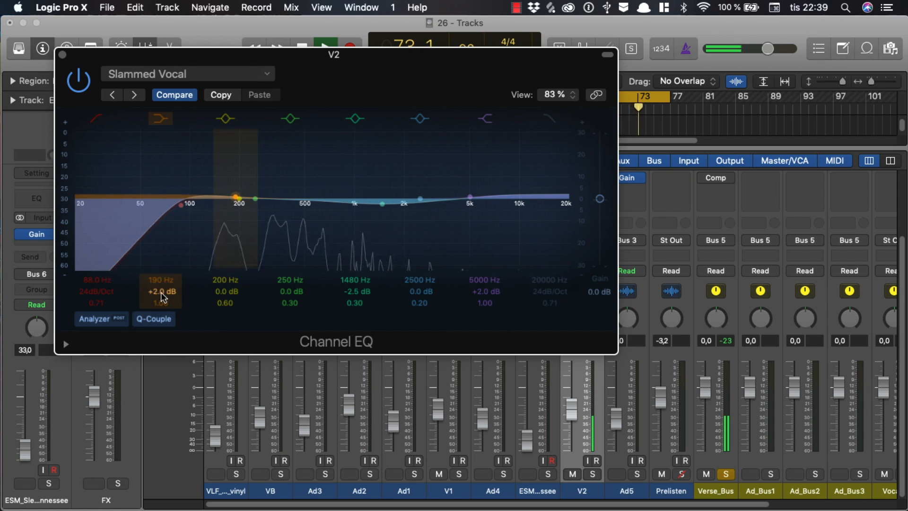
left_click_drag(97, 280, 97, 273)
left_click_drag(162, 291, 163, 289)
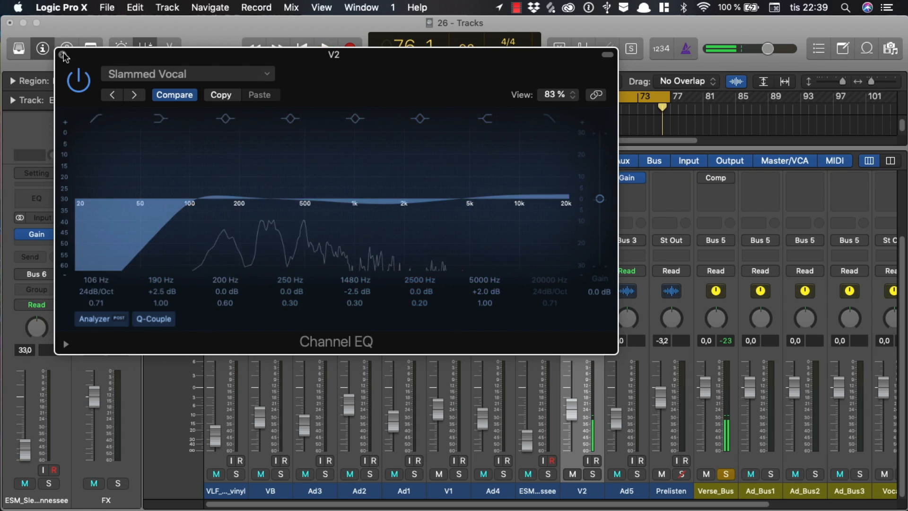
key("space")
key("super+w")
Step: Release the Verse_Bus solo, enlarge the track area, and mute Ad_Bus1, Ad_Bus2 and Ad_Bus3 while the second verse plays
left_click_drag(590, 154, 591, 313)
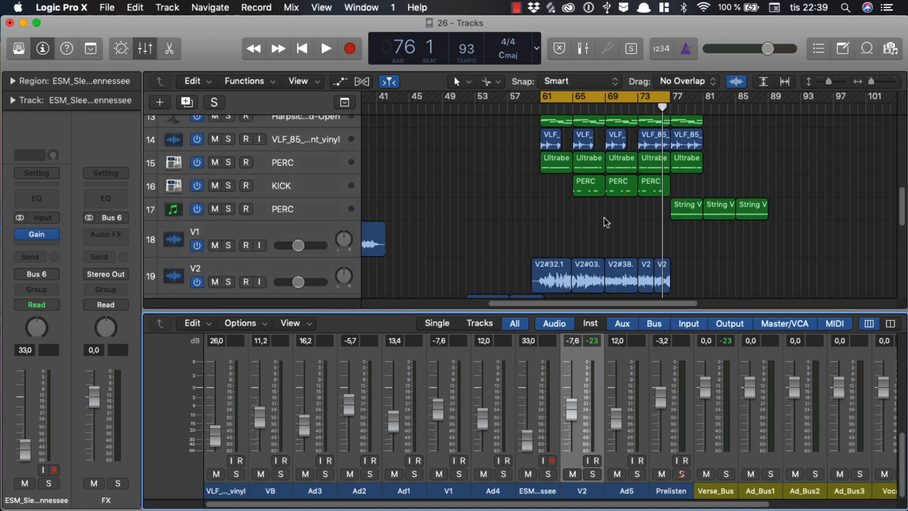
scroll(574, 203, "down", 5)
scroll(574, 215, "up", 3)
key("space")
left_click(750, 474)
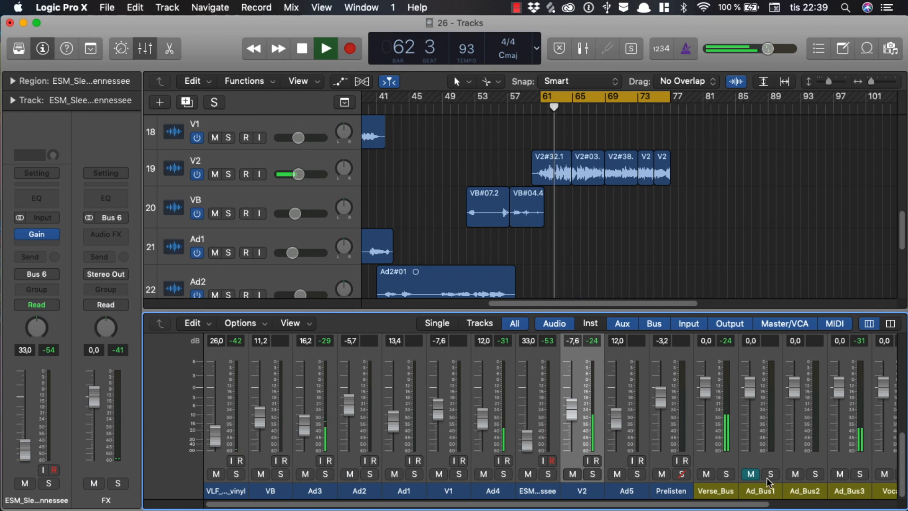
left_click(795, 474)
scroll(818, 477, "right", 2)
scroll(821, 478, "left", 1)
left_click(825, 474)
Step: Look through the ad-lib tracks and briefly solo V2 to compare it with the full mix
scroll(626, 279, "down", 4)
scroll(654, 292, "down", 3)
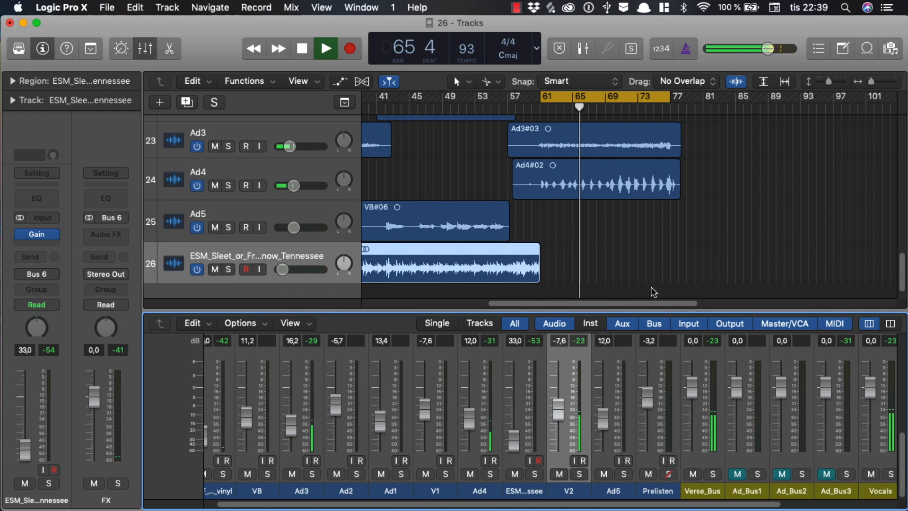
left_click(579, 475)
left_click(579, 475)
Step: Reopen V2's Slammed Vocal EQ, set the high shelf to 4050 Hz at +3.0 dB, and close it
scroll(580, 474, "up", 3)
scroll(628, 186, "left", 5)
scroll(686, 227, "up", 5)
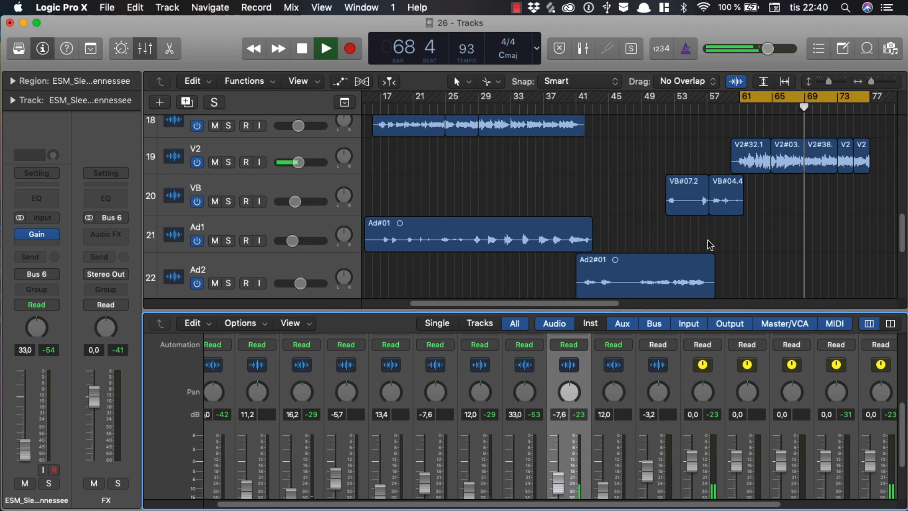
scroll(569, 374, "up", 3)
left_click(567, 373)
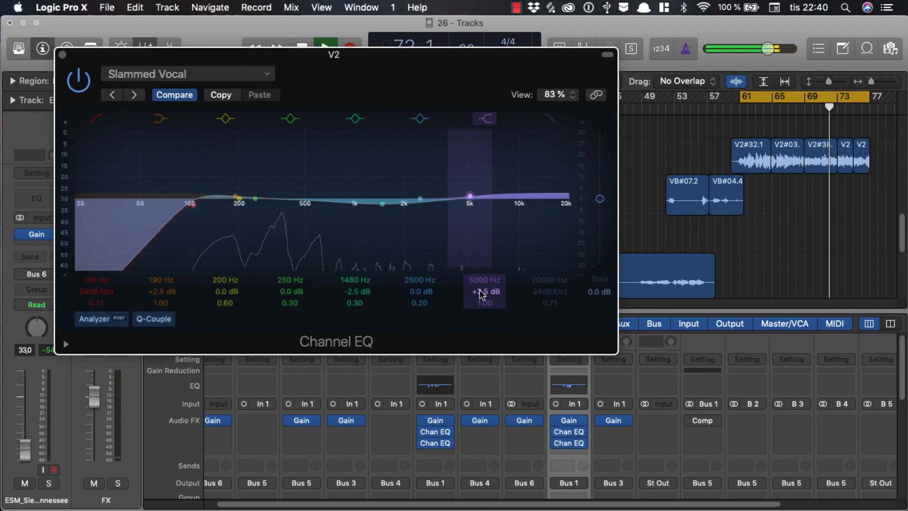
left_click_drag(465, 195, 454, 196)
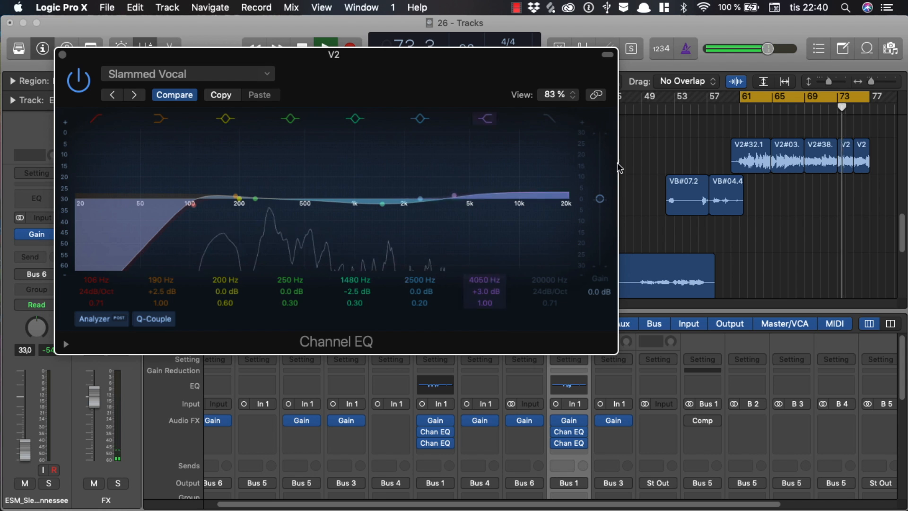
left_click(62, 55)
scroll(775, 166, "up", 4)
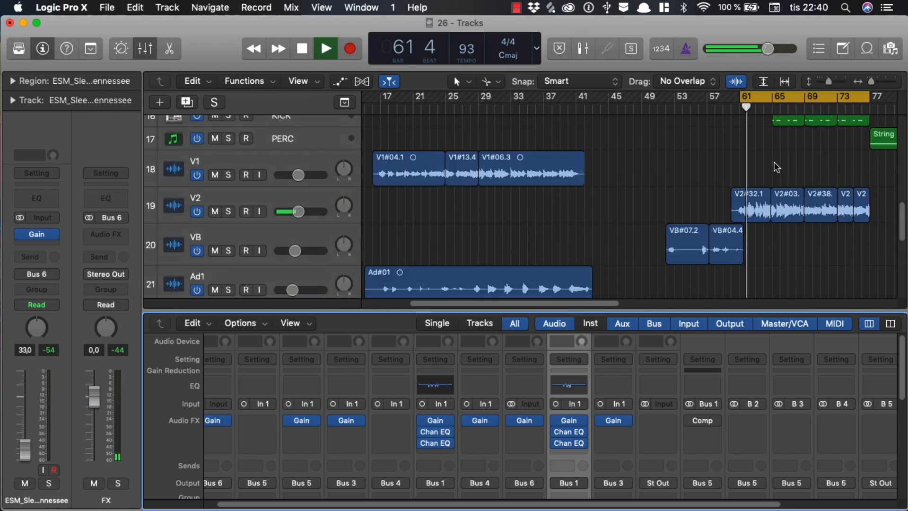
Step: Cycle the first verse, open V1's Male Vocal Refresh EQ, set the 2000 Hz high shelf to +2.0 dB, and close it
left_click_drag(783, 97, 418, 97)
left_click(435, 385)
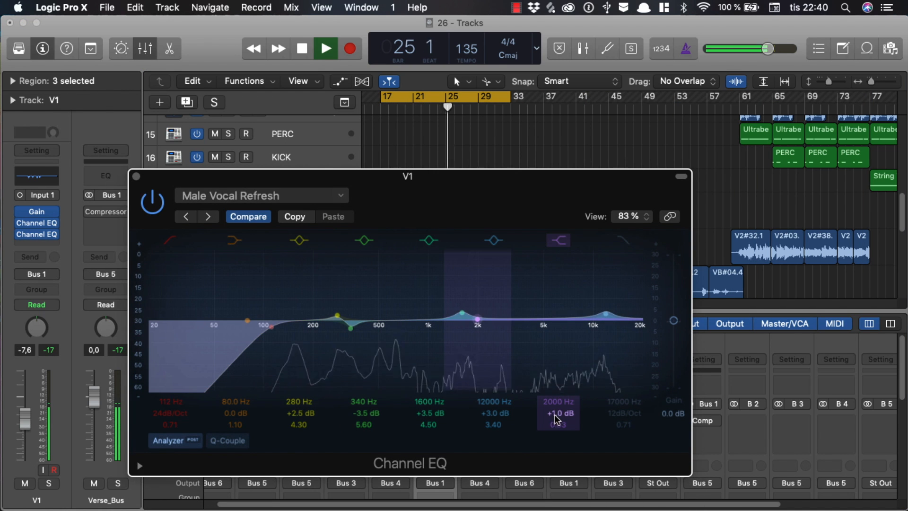
left_click_drag(559, 414, 558, 406)
left_click(136, 176)
Step: Move the cycle to the second verse and set the high shelf in V2's Slammed Vocal EQ to 3200 Hz at +3.5 dB
left_click_drag(507, 98, 867, 97)
key("space")
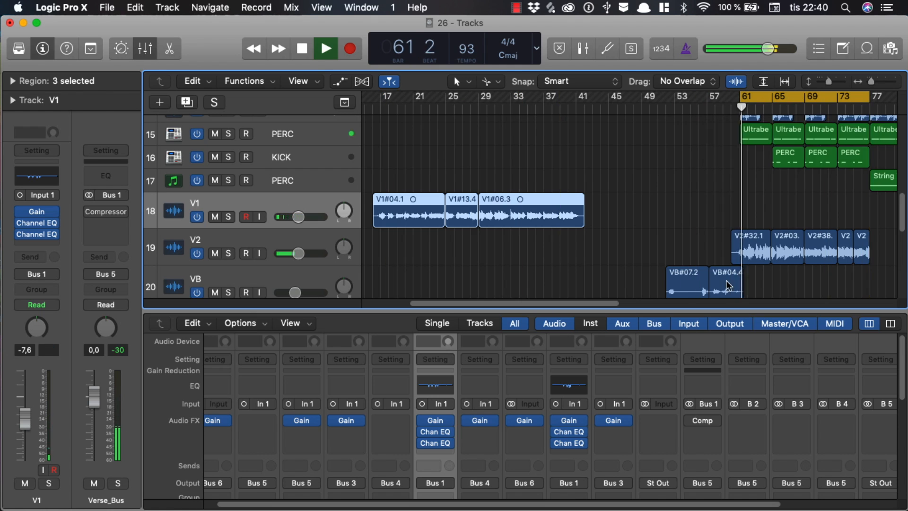
scroll(302, 157, "down", 7)
scroll(302, 156, "up", 3)
left_click(284, 148)
scroll(576, 371, "down", 2)
left_click(569, 400)
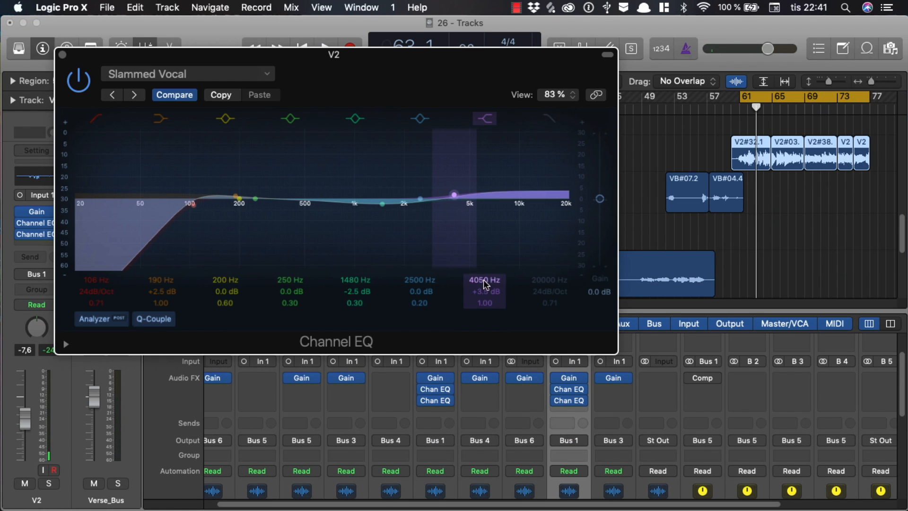
left_click_drag(484, 282, 484, 290)
key("space")
Step: Set V2's 190 Hz low shelf to +2.0 dB and its 1480 Hz band to -2.0 dB, and close the EQ
left_click_drag(170, 287, 172, 291)
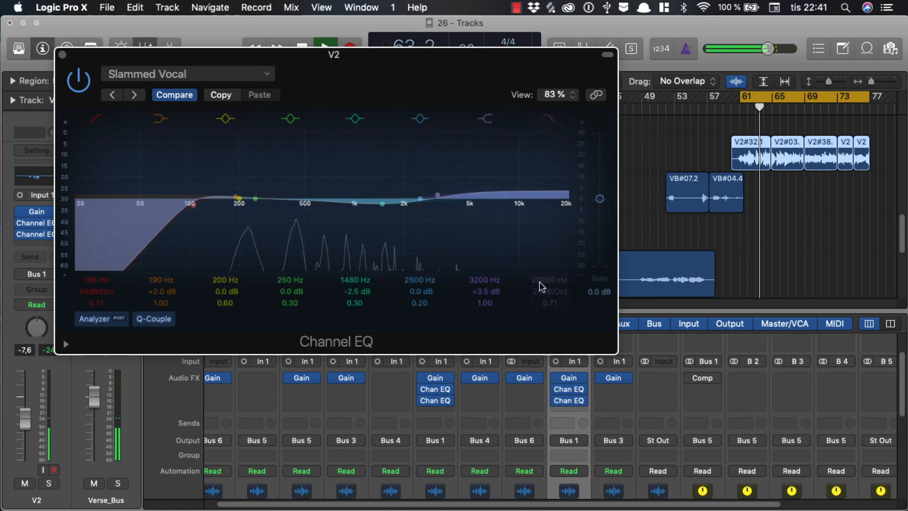
left_click_drag(358, 293, 358, 290)
left_click(63, 55)
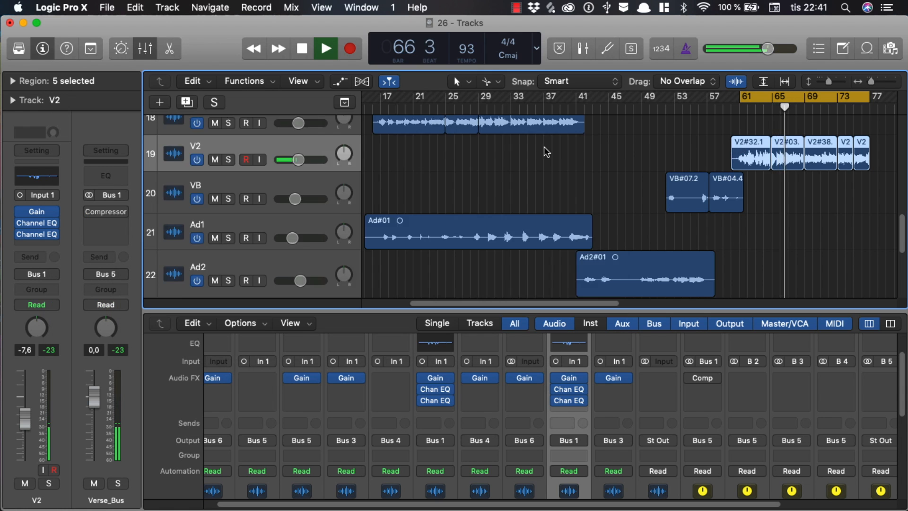
Step: Cycle the first verse, reduce the 1600 Hz band in V1's Male Vocal Refresh EQ to +2.0 dB, and close the EQ
scroll(544, 150, "up", 3)
scroll(568, 402, "down", 3)
left_click_drag(784, 97, 507, 101)
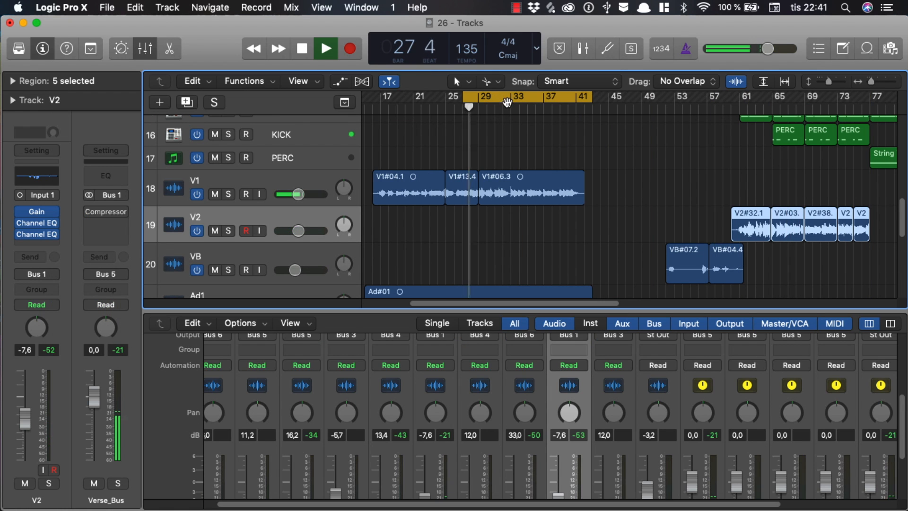
left_click(265, 185)
left_click(36, 234)
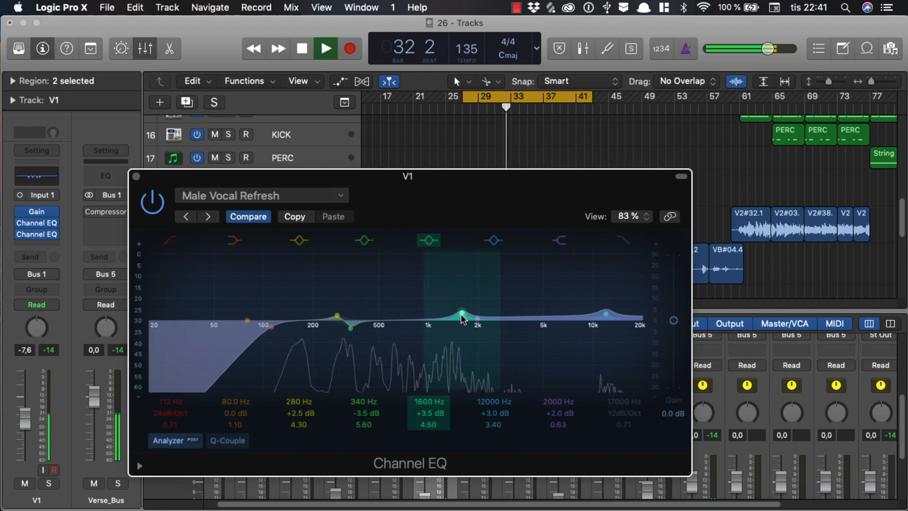
left_click_drag(430, 413, 430, 418)
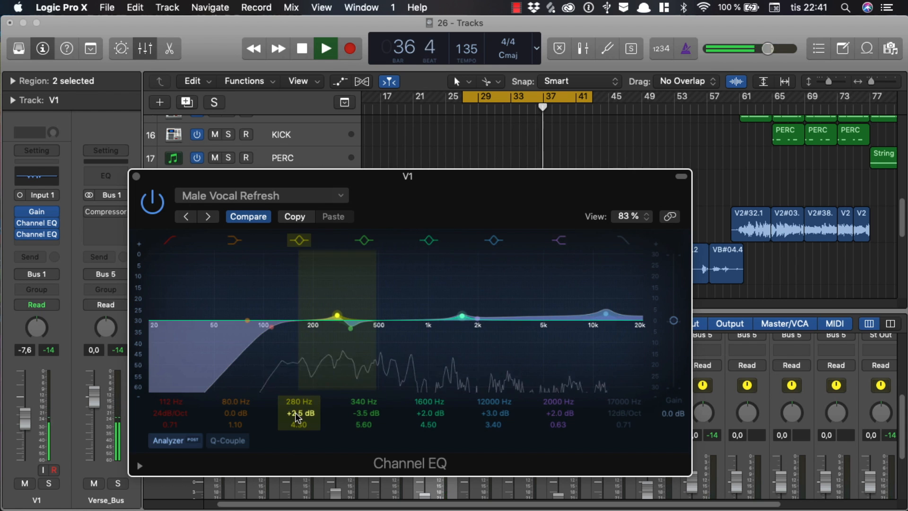
left_click(136, 176)
Step: Return the cycle to the second verse, raise the low cut in V2's Slammed Vocal EQ to 112 Hz, and close the EQ
key("space")
left_click_drag(535, 98, 813, 99)
key("space")
scroll(636, 374, "right", 5)
scroll(635, 374, "down", 4)
left_click(436, 428)
scroll(432, 385, "up", 6)
key("space")
left_click(429, 369)
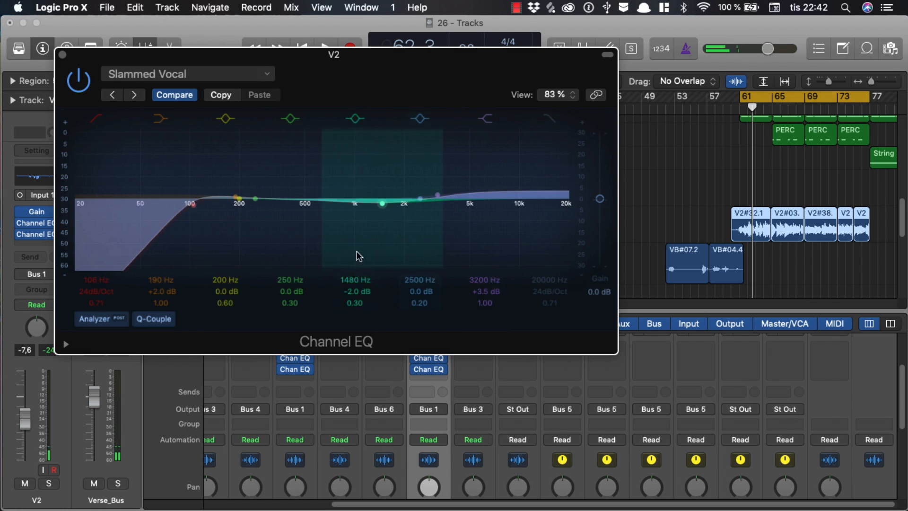
key("space")
left_click_drag(103, 276, 103, 273)
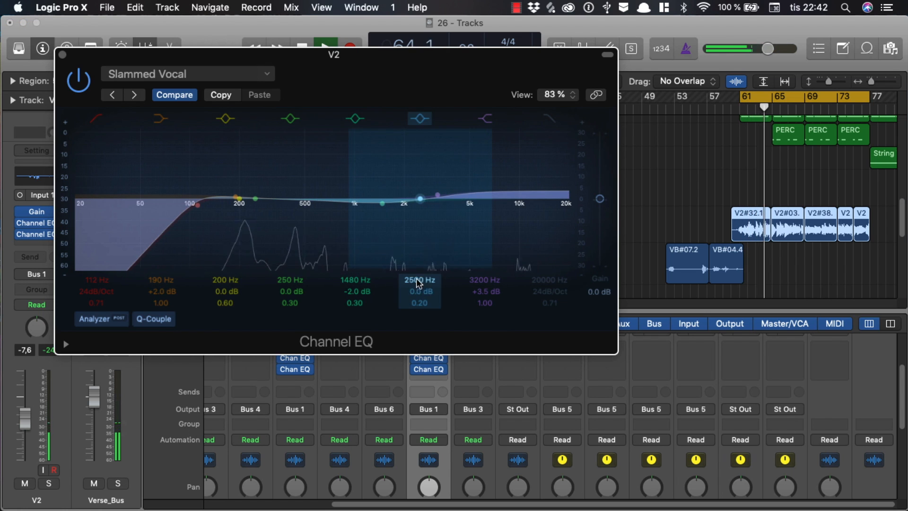
left_click_drag(419, 280, 420, 285)
key("super+w")
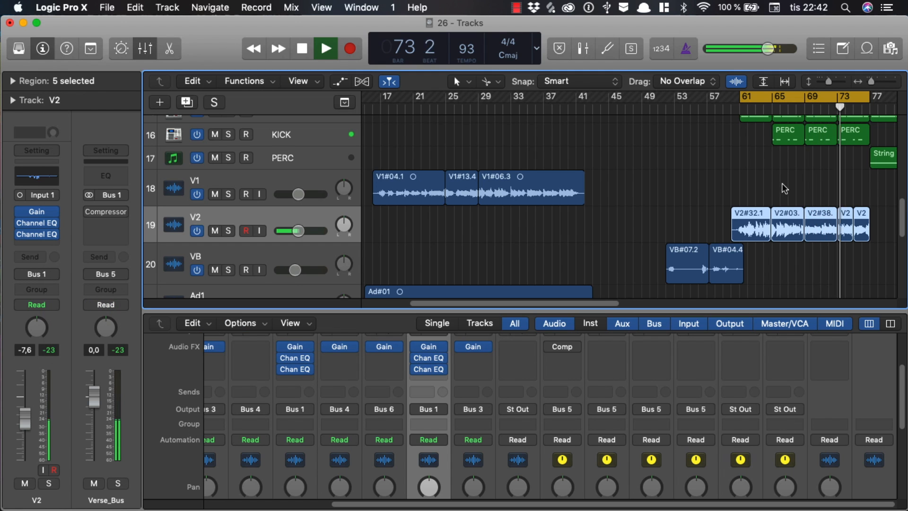
Step: Insert a Channel EQ before the Compressor on Verse_Bus and play the second verse
scroll(709, 199, "down", 2)
scroll(610, 426, "down", 8)
left_click(608, 470)
scroll(565, 426, "up", 10)
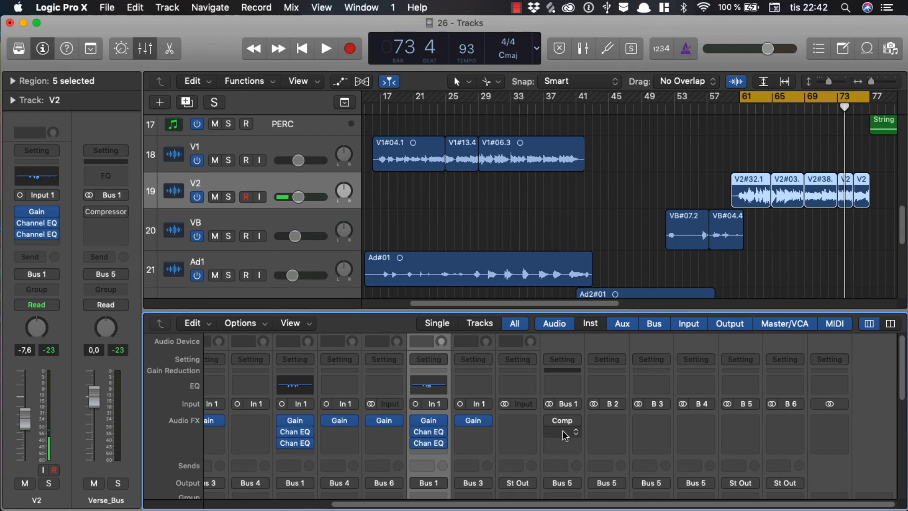
left_click(566, 420)
mouse_move(588, 458)
left_click(667, 458)
key("space")
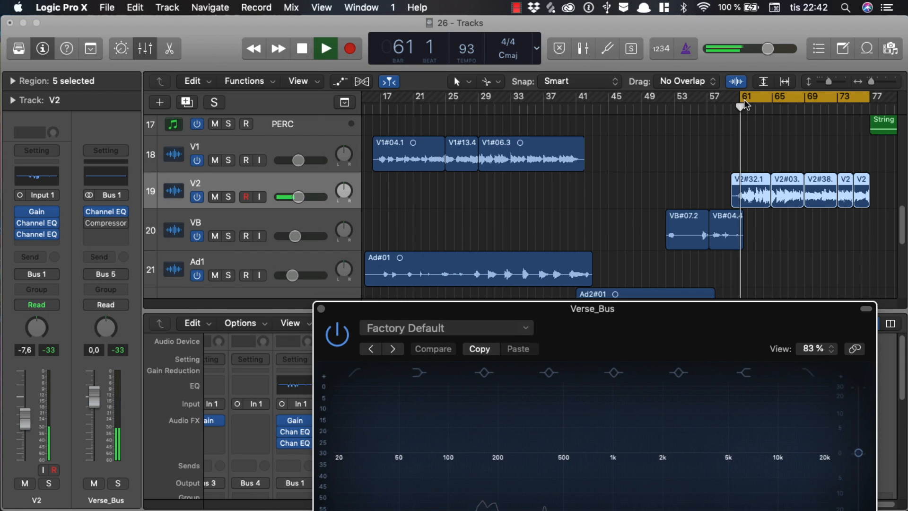
Step: Load the Warm Vocal voice preset in Verse_Bus's Channel EQ and restart playback
left_click(293, 247)
left_click_drag(294, 409, 294, 379)
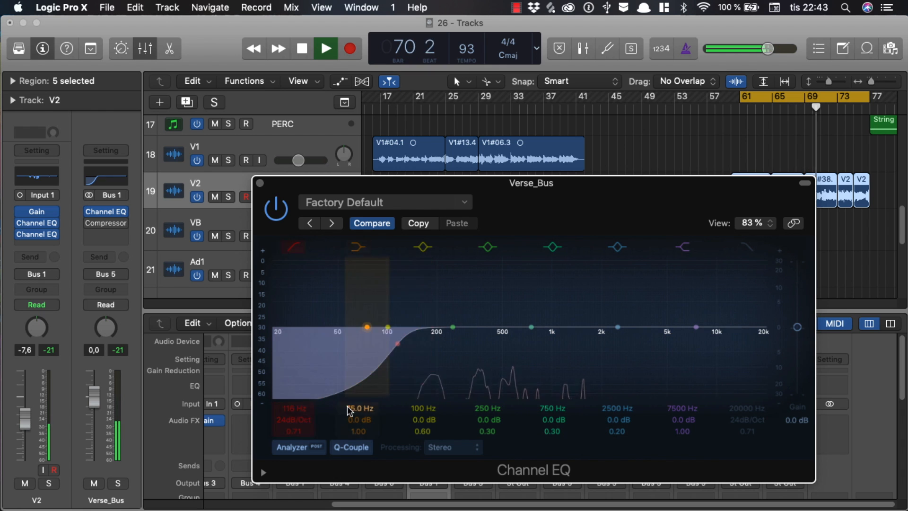
left_click(374, 202)
mouse_move(350, 459)
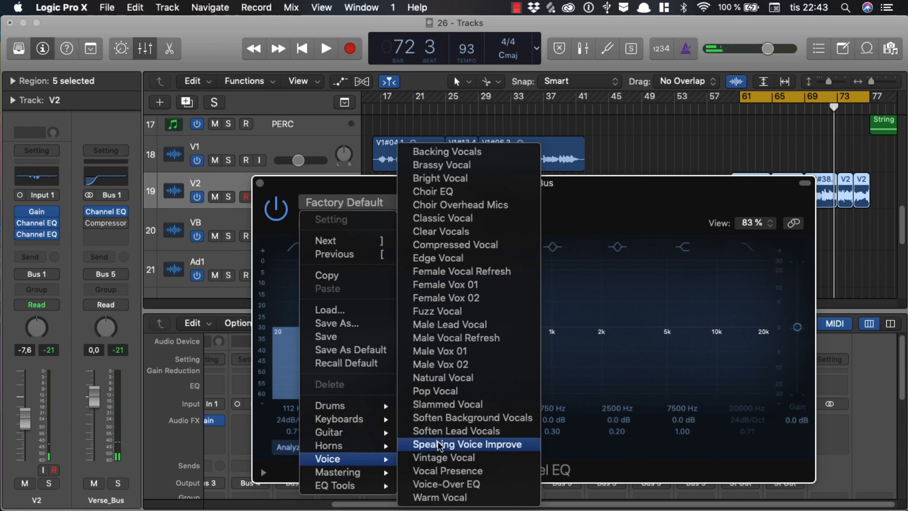
left_click(435, 495)
key("space")
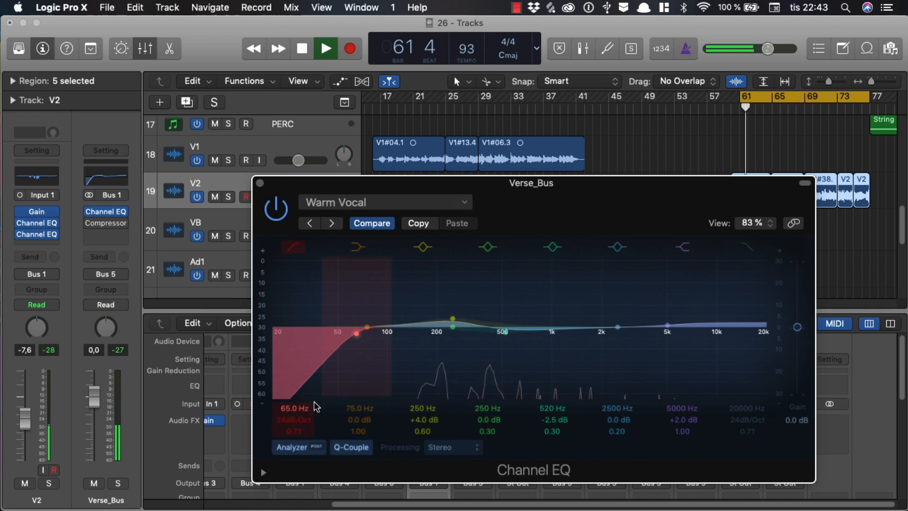
Step: Set the Verse_Bus EQ's 250 Hz band to +2.5 dB and 5000 Hz high shelf to +3.5 dB, and close it with the first verse cycled
left_click_drag(424, 420, 424, 422)
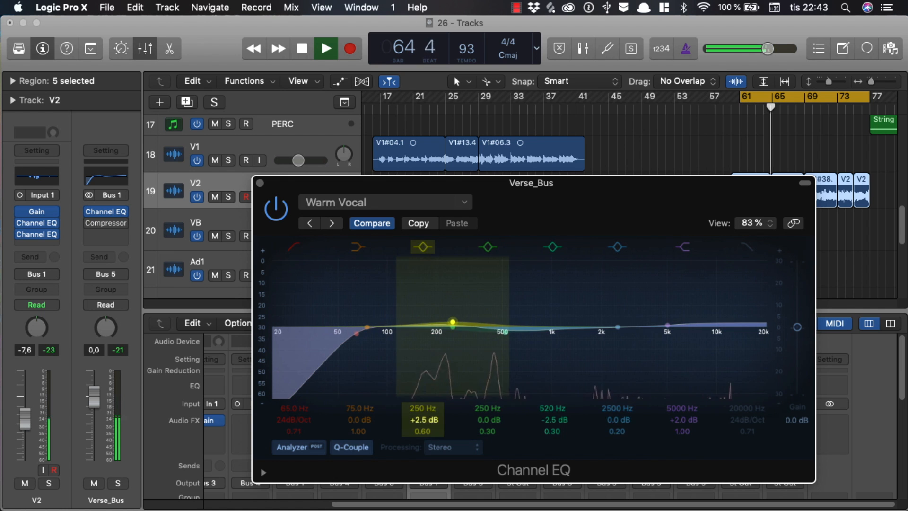
left_click_drag(648, 185, 642, 140)
left_click_drag(675, 376, 675, 368)
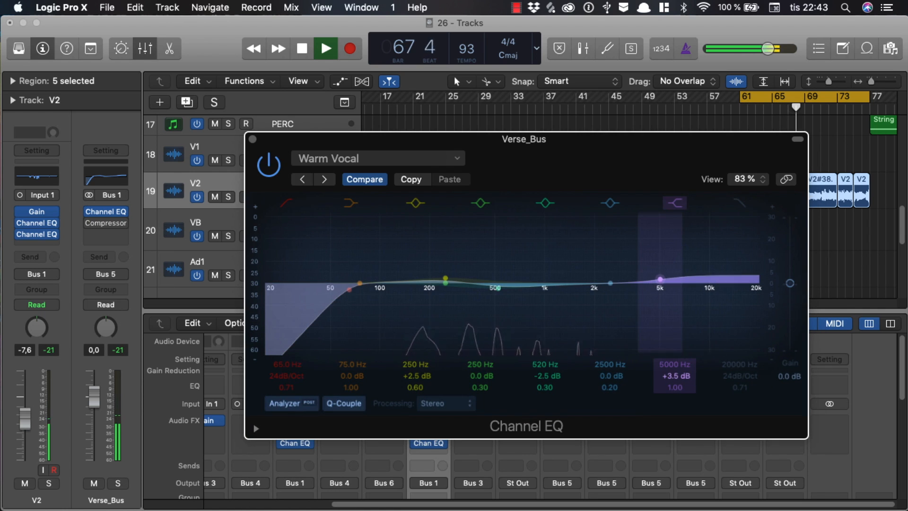
left_click_drag(253, 147, 258, 235)
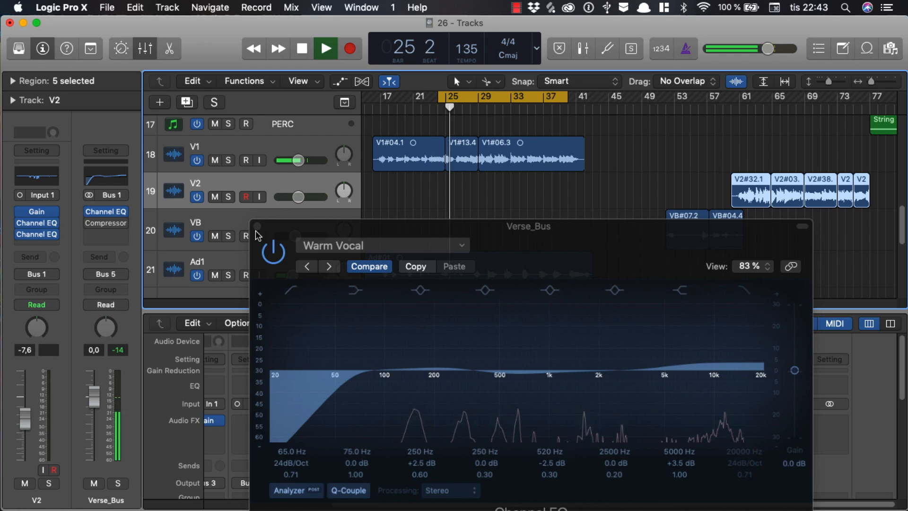
left_click(258, 227)
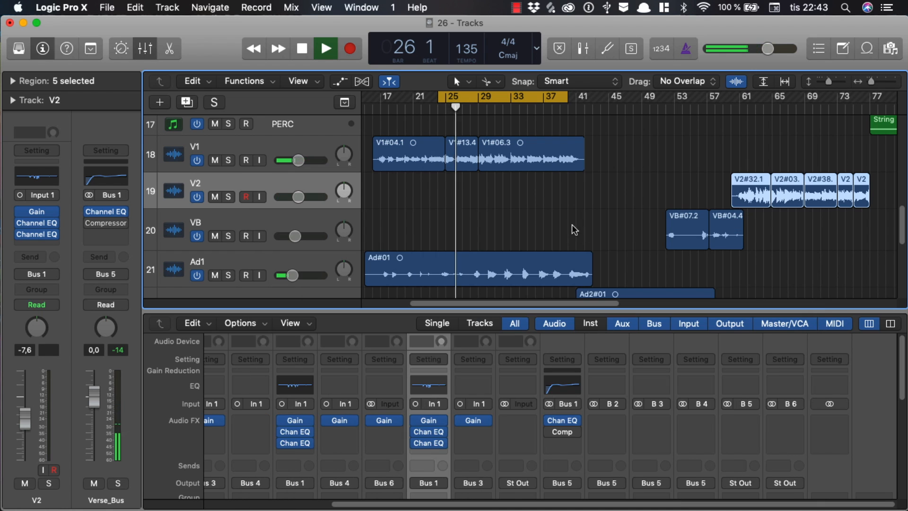
Step: Listen to V1 in the first verse, move the cycle to the second verse at bar 61, and raise V2's volume slightly
scroll(581, 240, "up", 5)
scroll(599, 268, "down", 2)
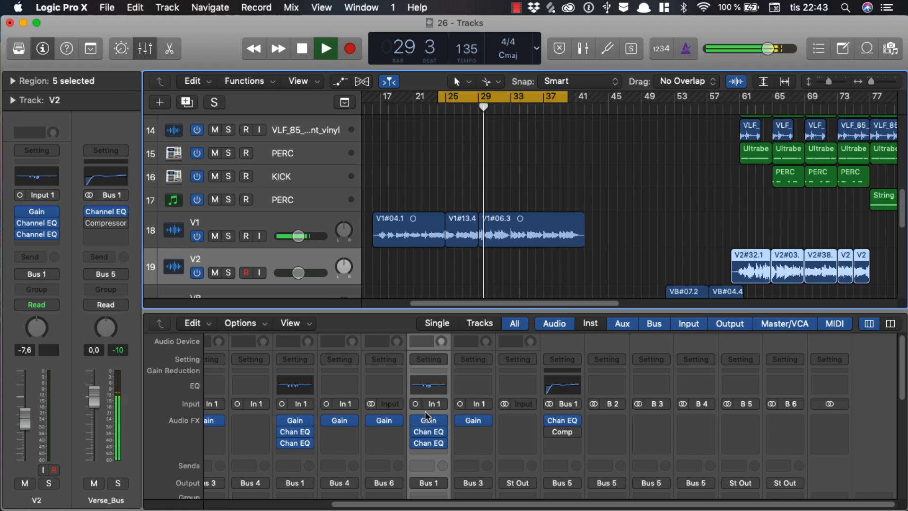
left_click(314, 242)
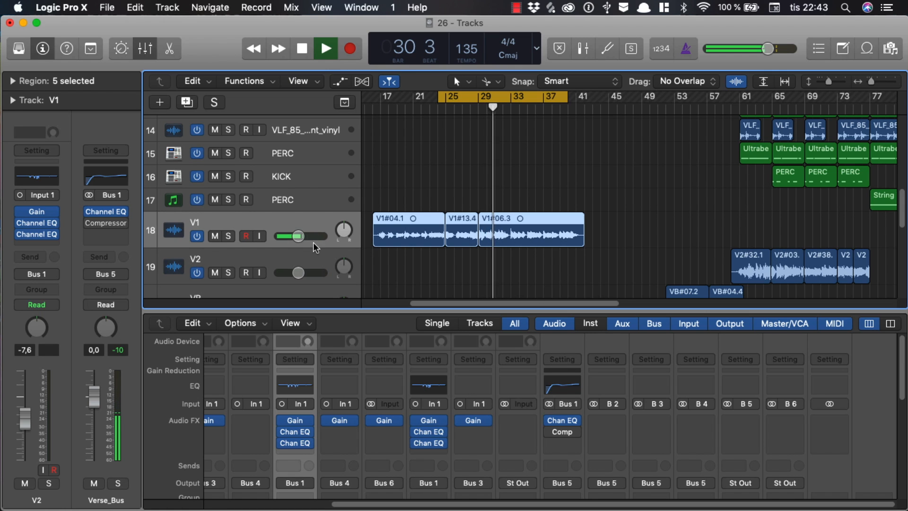
mouse_move(54, 226)
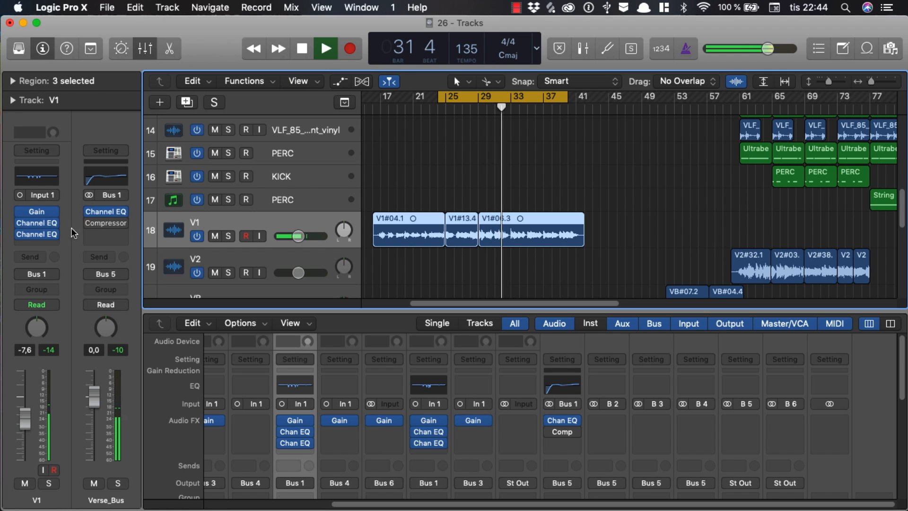
key("space")
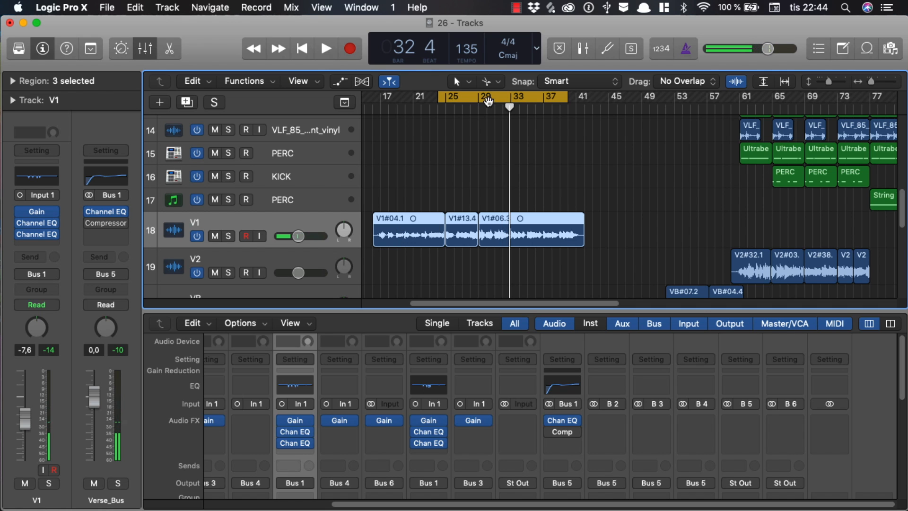
left_click_drag(489, 100, 791, 109)
key("space")
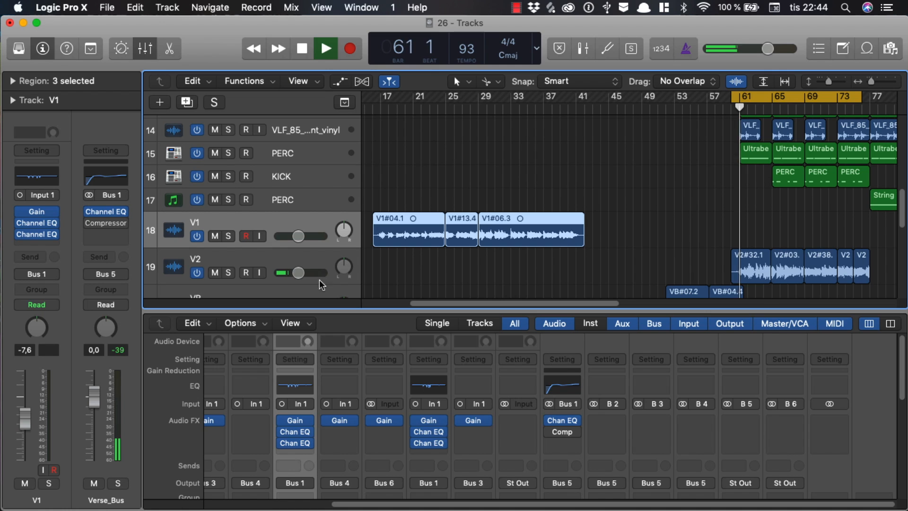
left_click_drag(302, 274, 301, 272)
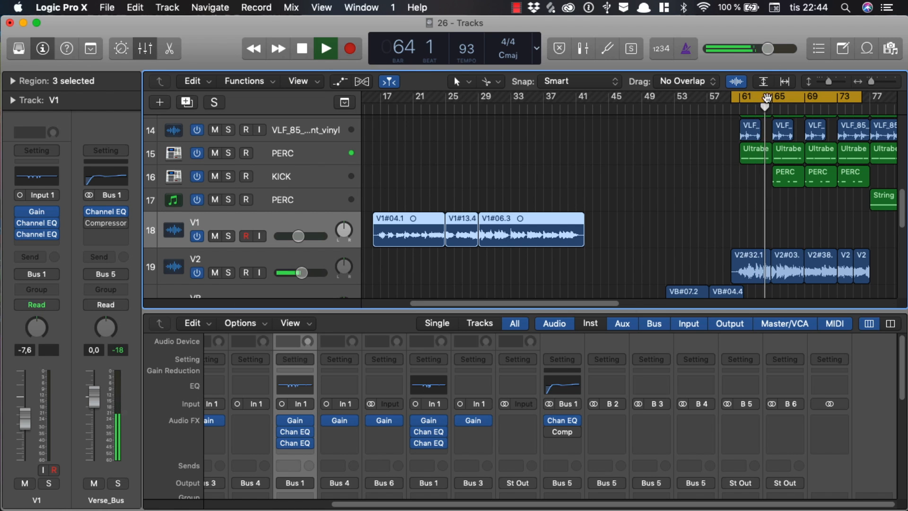
left_click(757, 97)
left_click_drag(757, 97, 759, 97)
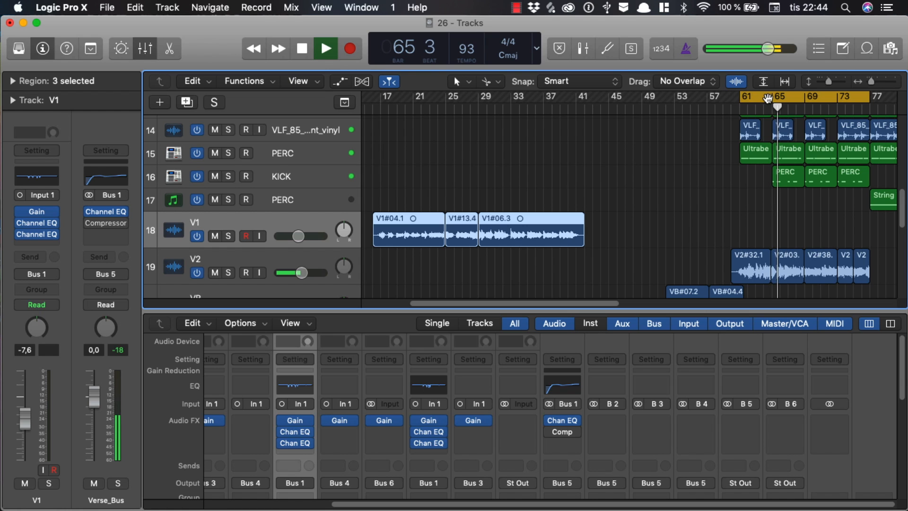
Step: Move the cycle back to the first verse, lower V1's volume to -9.0 dB during playback, and stop
left_click_drag(767, 98, 463, 99)
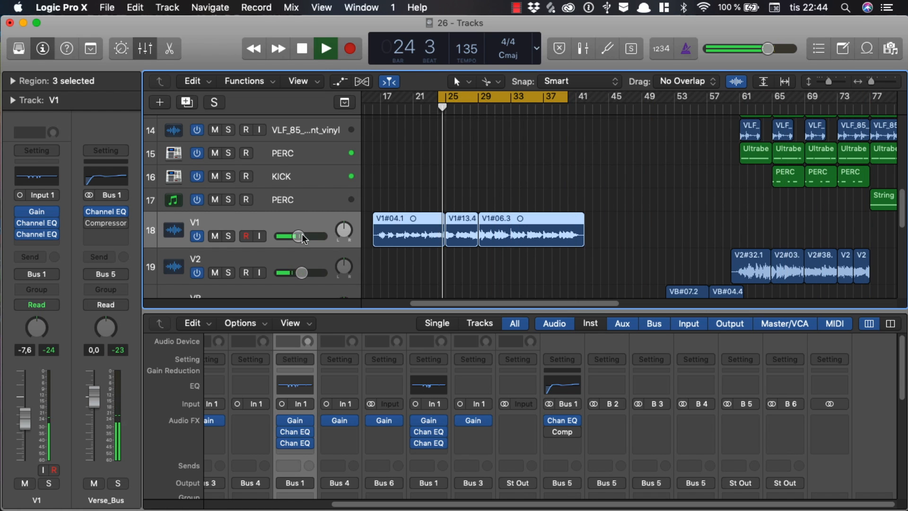
left_click_drag(298, 236, 297, 236)
scroll(652, 208, "down", 3)
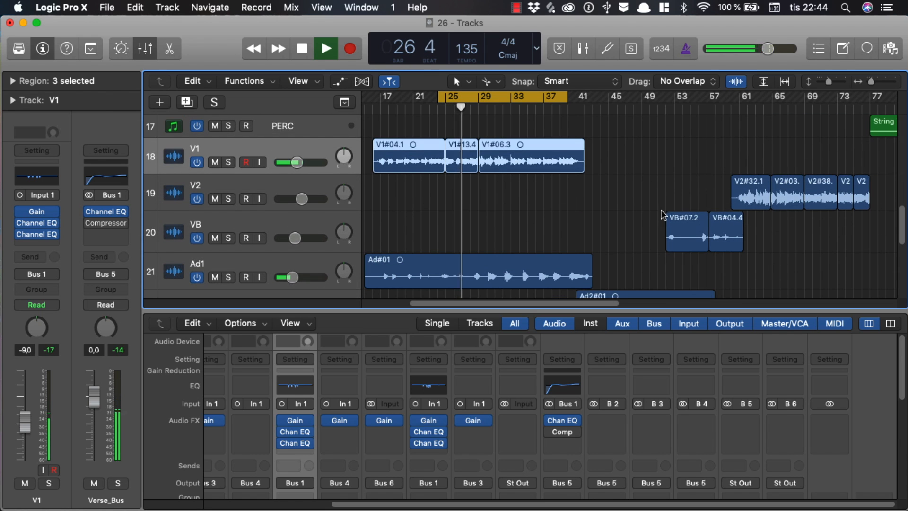
key("space")
Step: Open the Verse_Bus Compressor, switch it on, move its window fully into view, and start playback
scroll(668, 231, "down", 3)
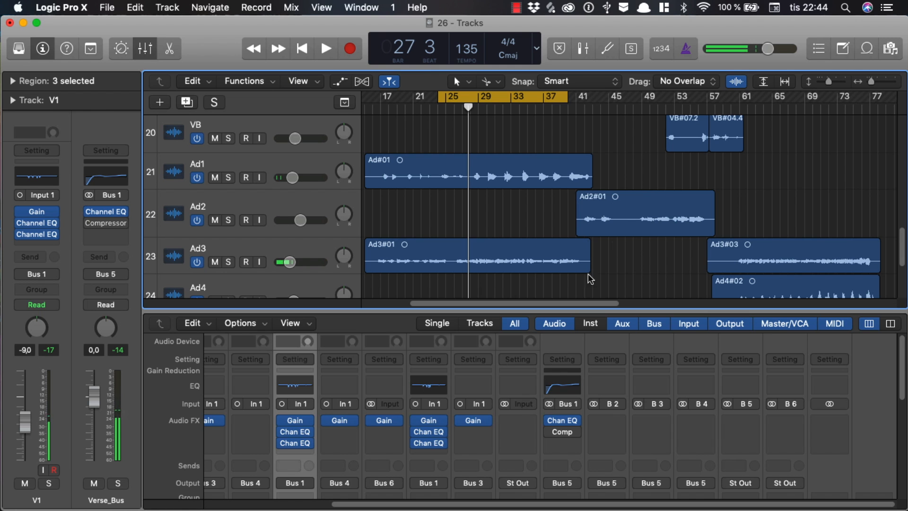
scroll(615, 386, "down", 5)
scroll(568, 386, "up", 5)
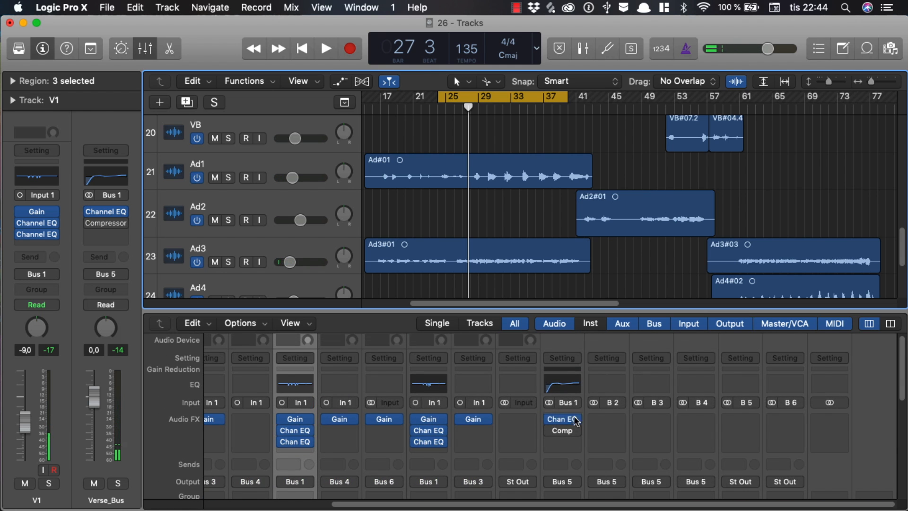
left_click(565, 431)
left_click_drag(383, 75, 552, 114)
key("space")
left_click(241, 80)
key("space")
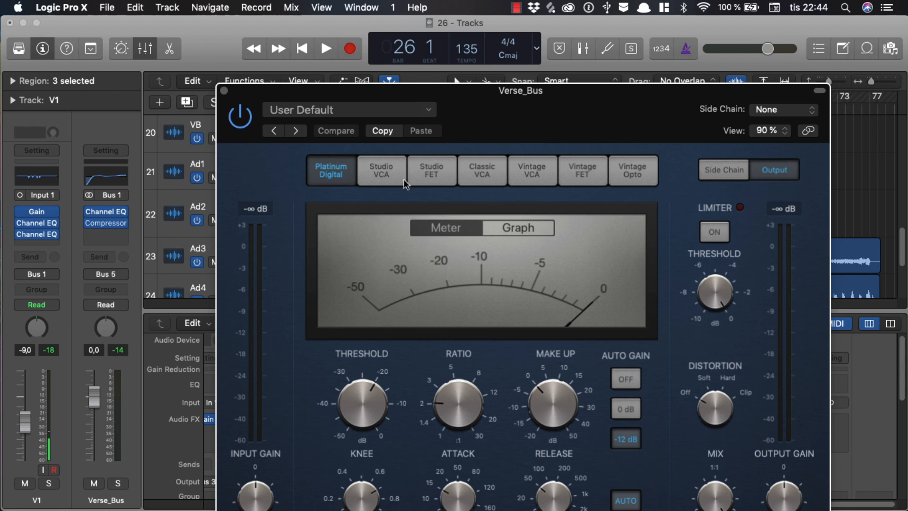
left_click_drag(485, 122, 295, 59)
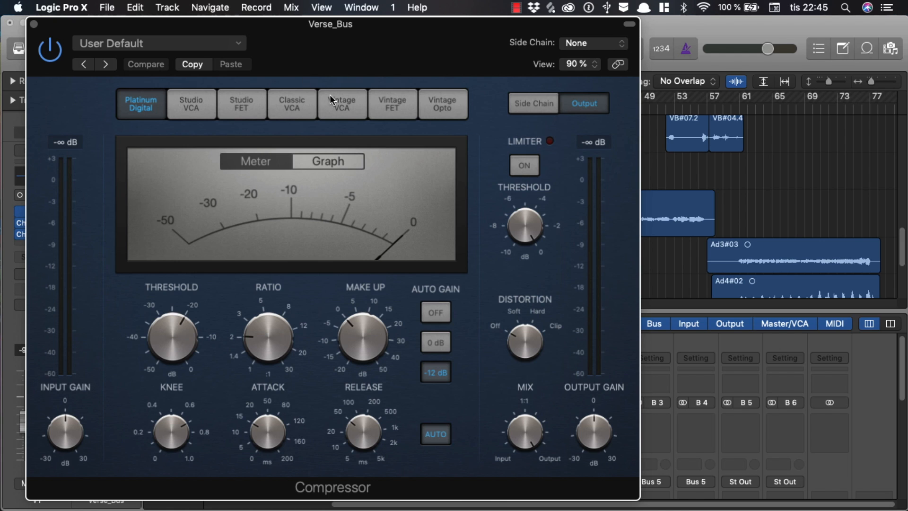
mouse_move(306, 50)
left_mouse_down()
mouse_move(360, 70)
mouse_move(302, 60)
mouse_move(300, 52)
left_mouse_up()
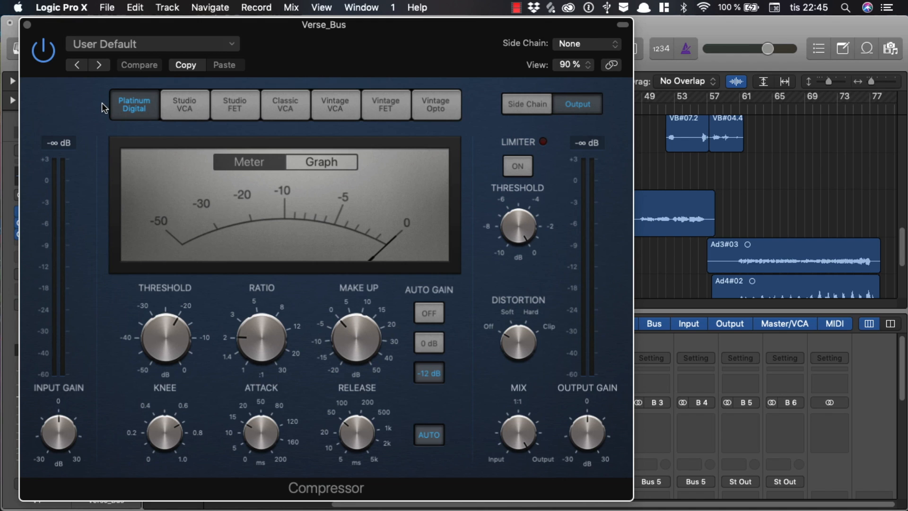
key("space")
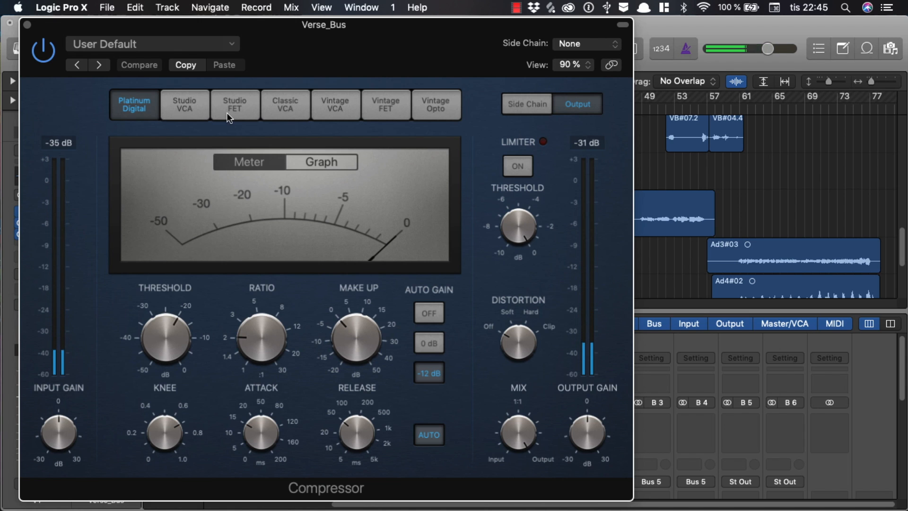
Step: Switch the Verse_Bus Compressor to Studio FET, set attack to 3.0 ms, turn auto gain off, and set make-up to -2.0 dB
left_click(236, 105)
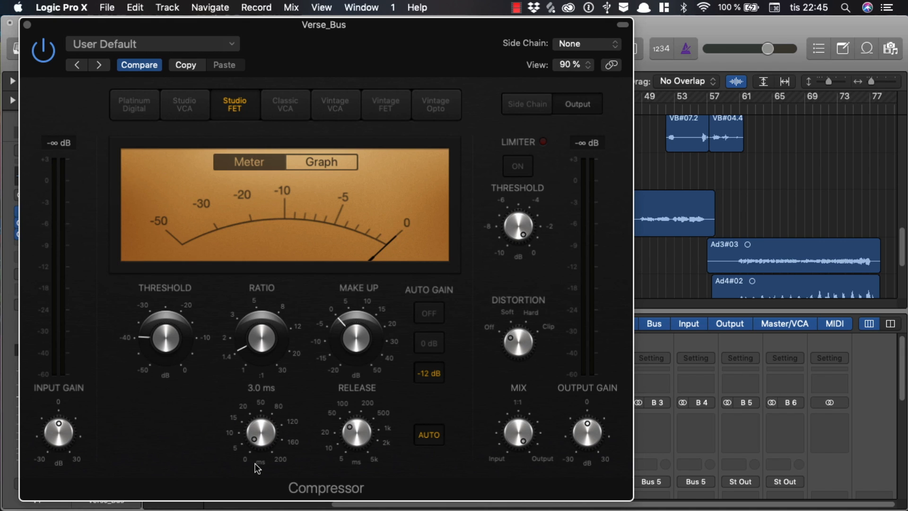
left_click(138, 336)
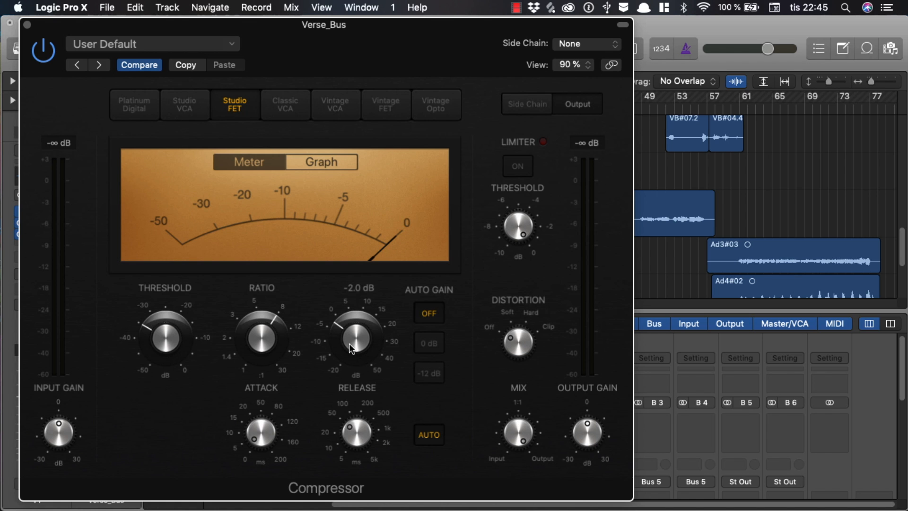
Step: Play the first verse with the Compressor window moved below the V1 regions, and lower the compression ratio to 6.1:1
left_click_drag(290, 43, 572, 344)
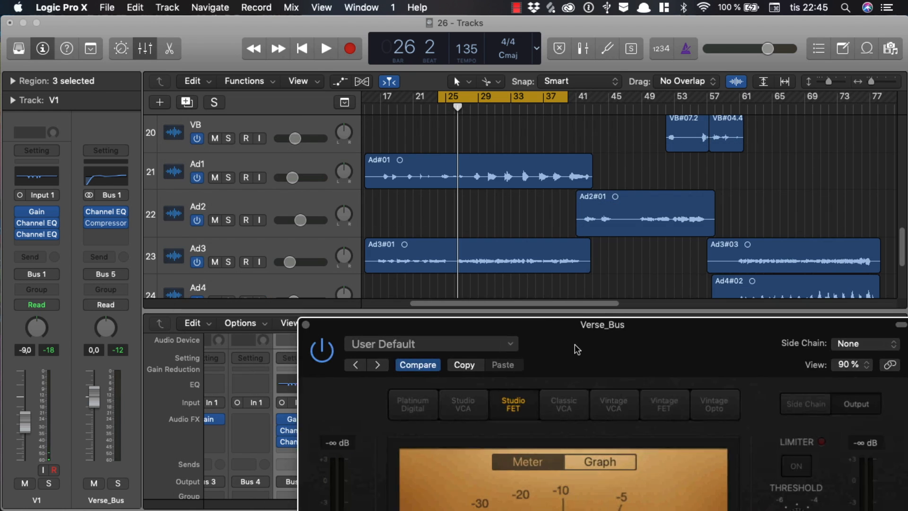
key("space")
scroll(492, 237, "up", 5)
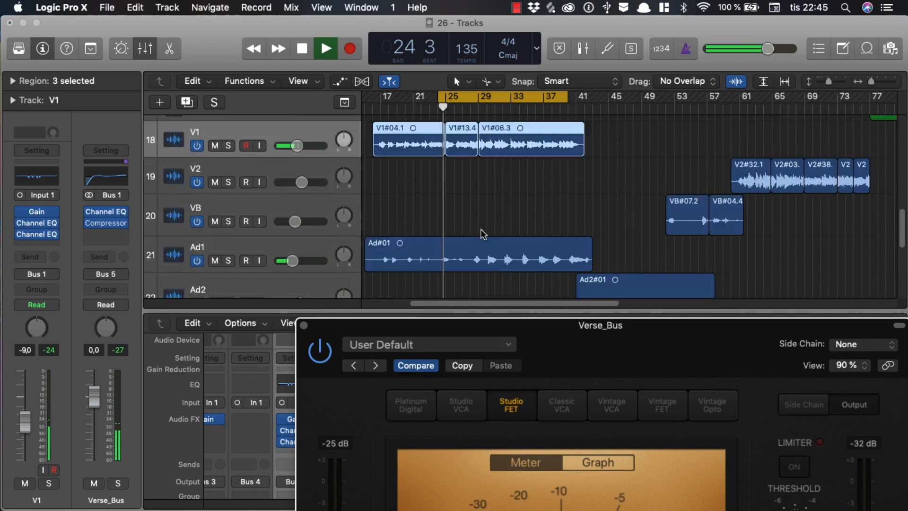
left_click_drag(563, 347, 494, 199)
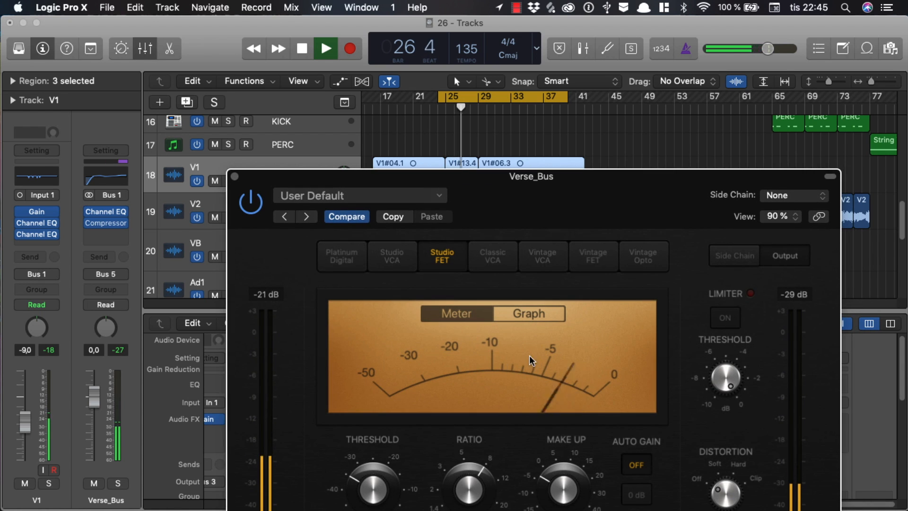
left_click_drag(469, 487, 471, 501)
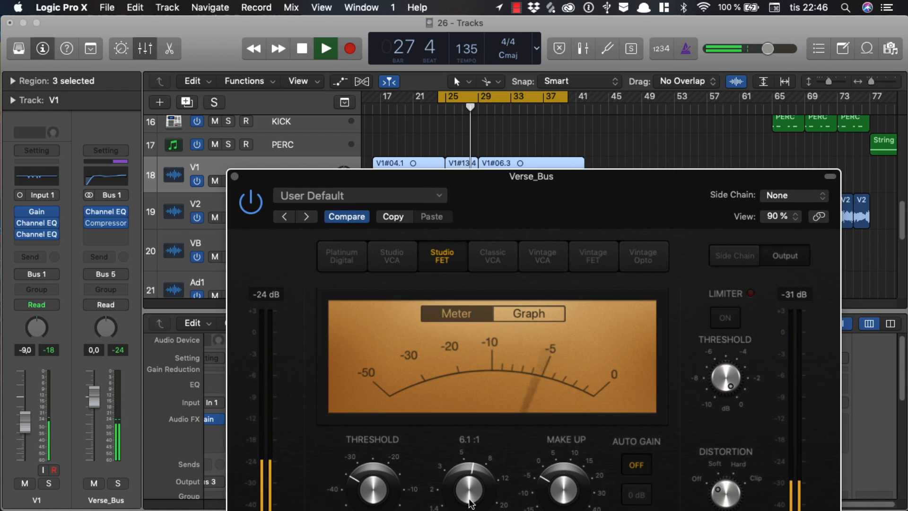
left_click_drag(560, 496, 560, 494)
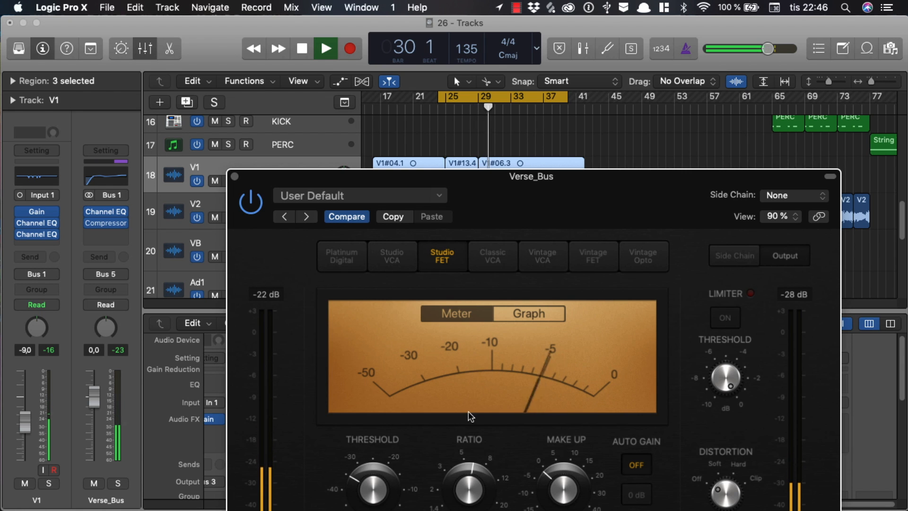
Step: Bypass the Verse_Bus compressor and mute the Ad1 and Ad3 tracks during playback
left_click_drag(515, 182, 536, 266)
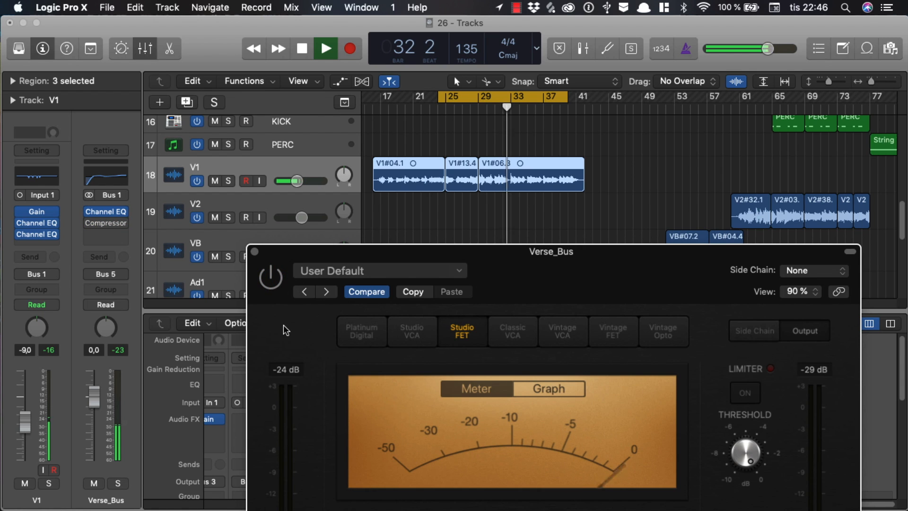
left_click(270, 283)
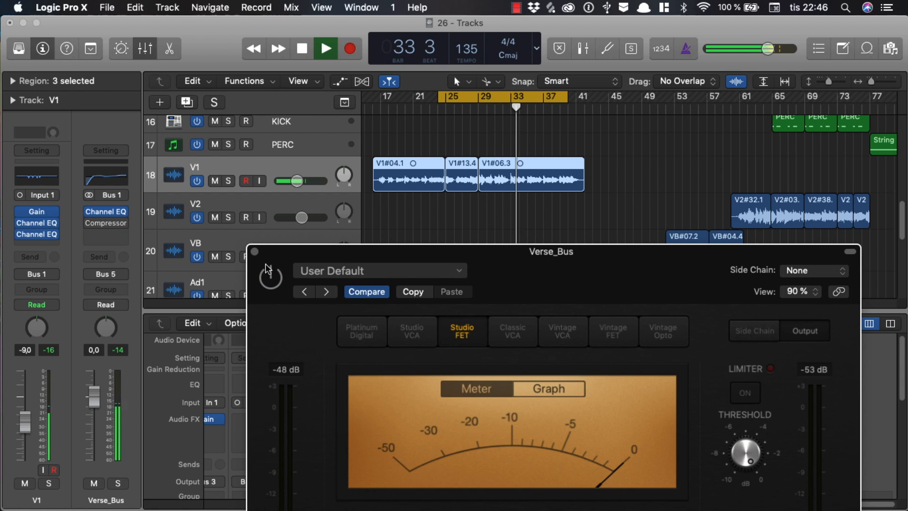
scroll(260, 216, "down", 5)
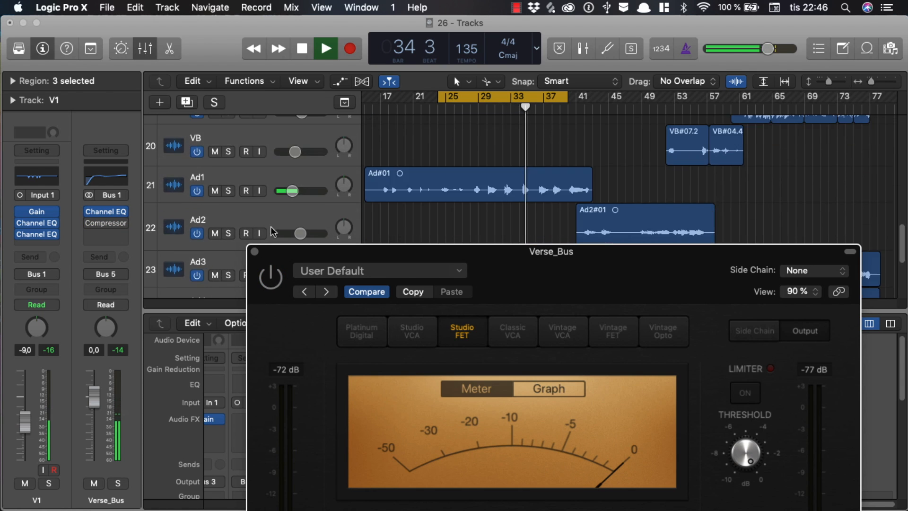
left_click(214, 191)
scroll(256, 208, "down", 3)
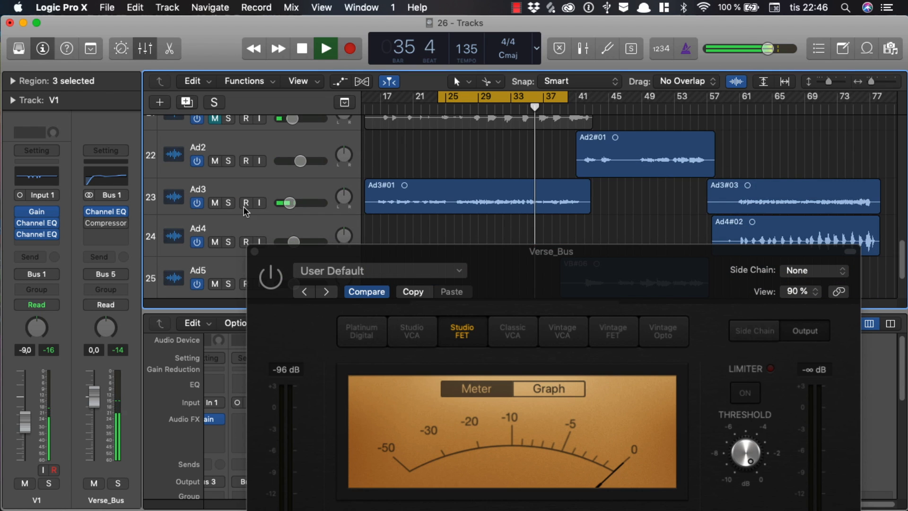
left_click(216, 203)
scroll(283, 228, "up", 5)
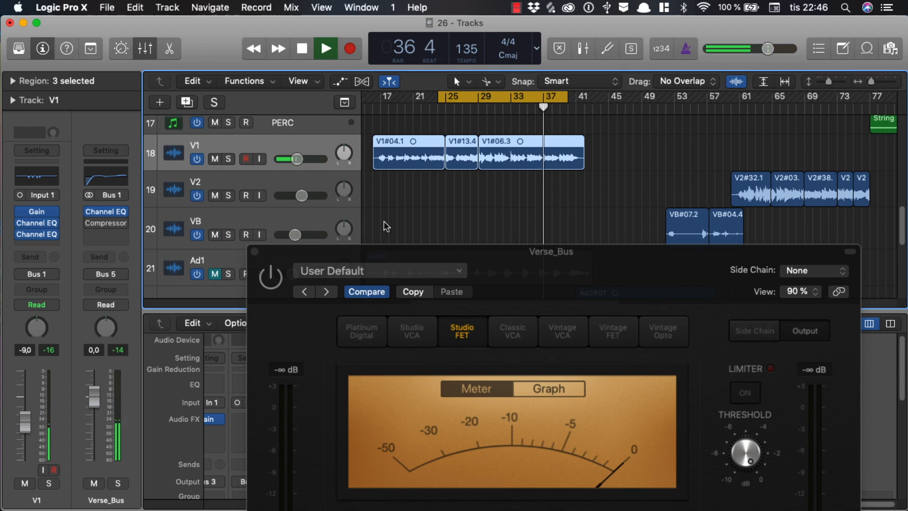
Step: Re-enable the Verse_Bus compressor and reposition its window so the lower row of controls is accessible
left_click(269, 279)
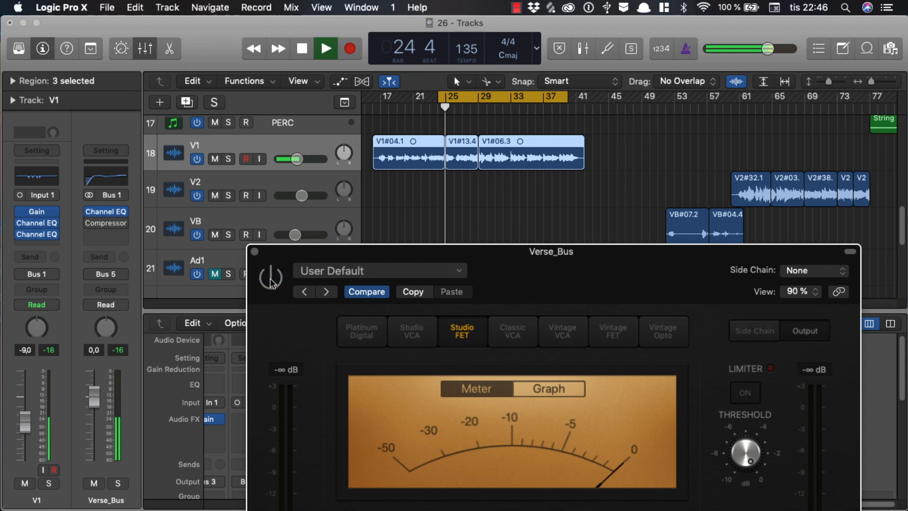
left_click_drag(400, 253, 388, 196)
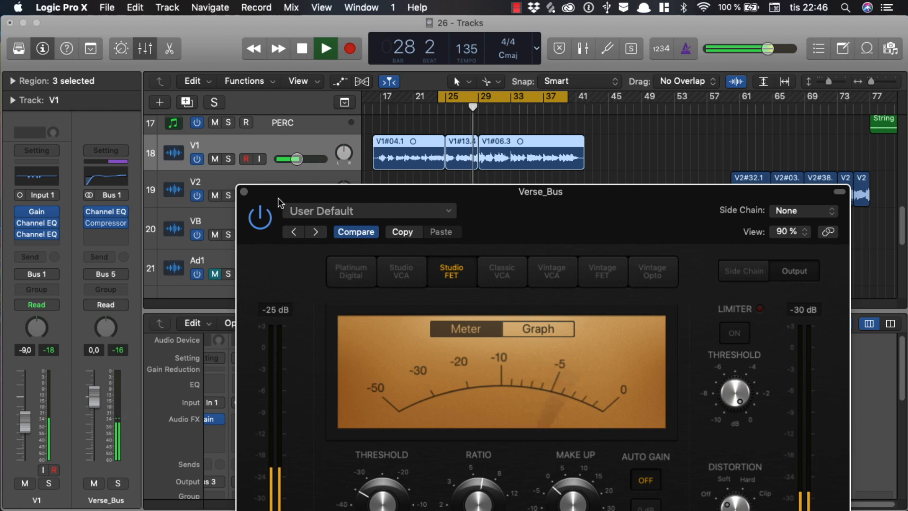
left_click_drag(279, 197, 258, 163)
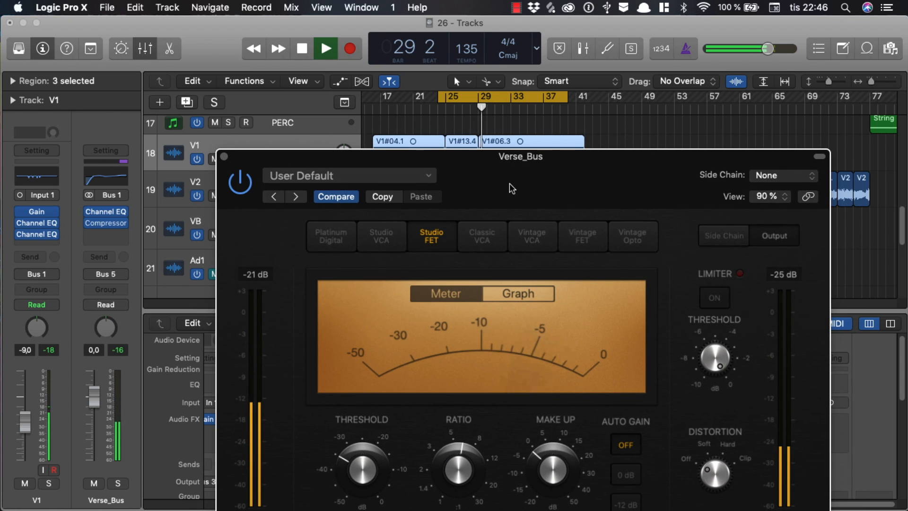
left_click_drag(504, 211, 484, 161)
left_click_drag(425, 424, 428, 432)
mouse_move(456, 144)
left_mouse_down()
mouse_move(459, 256)
mouse_move(453, 140)
left_mouse_up()
left_click_drag(419, 410, 422, 409)
left_click_drag(539, 142, 465, 46)
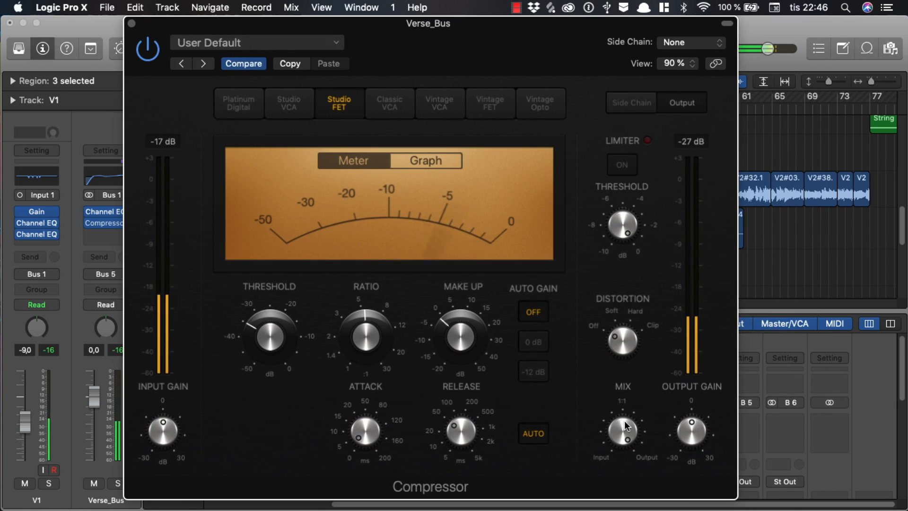
Step: Fine-tune the Studio FET compressor by lowering Mix slightly, lengthening Release to between 100 and 200 ms, and raising Attack slightly
left_click_drag(624, 421, 618, 453)
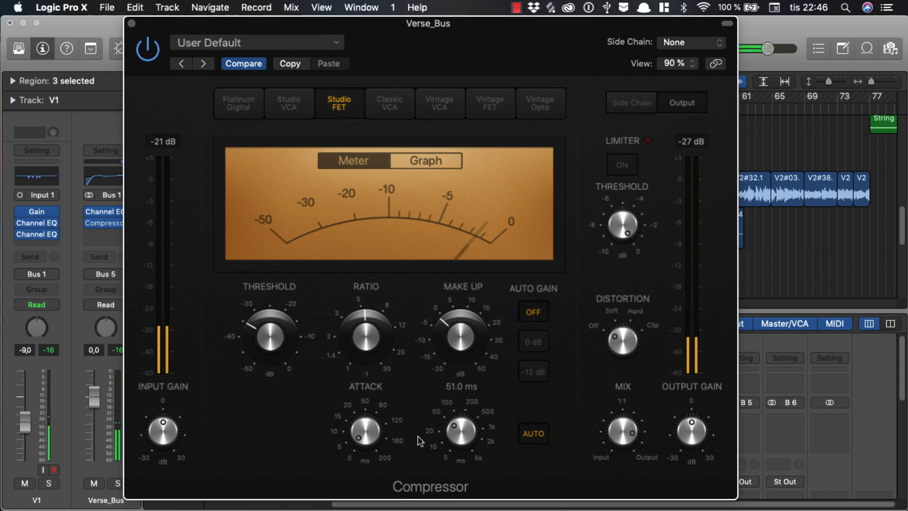
left_click_drag(450, 441, 452, 422)
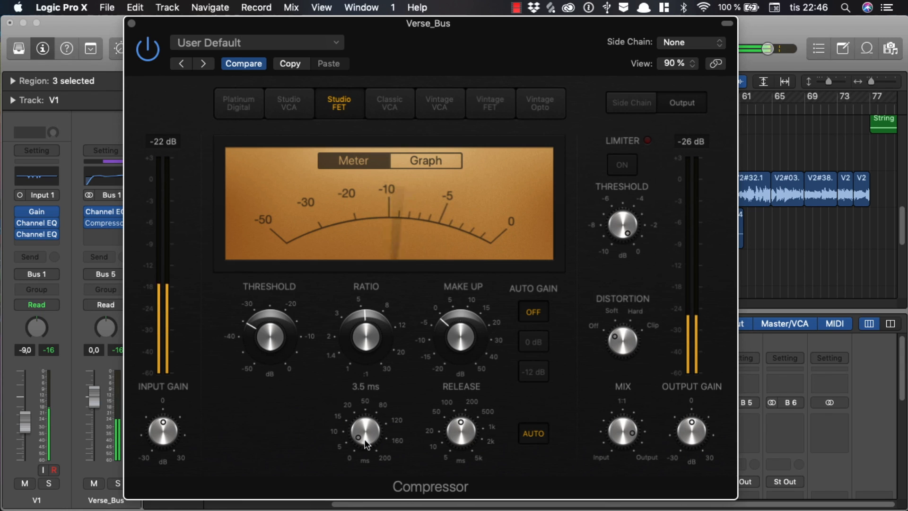
left_click_drag(364, 438, 363, 430)
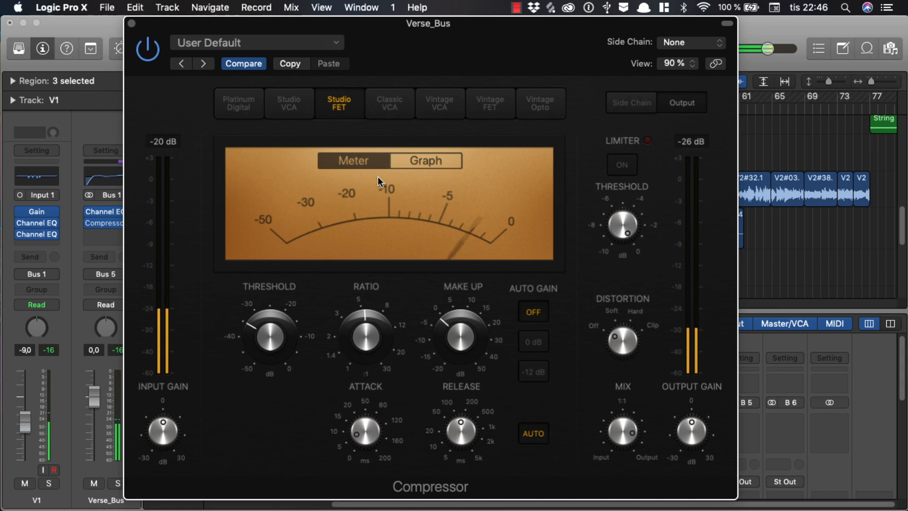
Step: Extend the start of the cycle range back to bar 21 for a length of 19 bars
left_click_drag(398, 73, 470, 171)
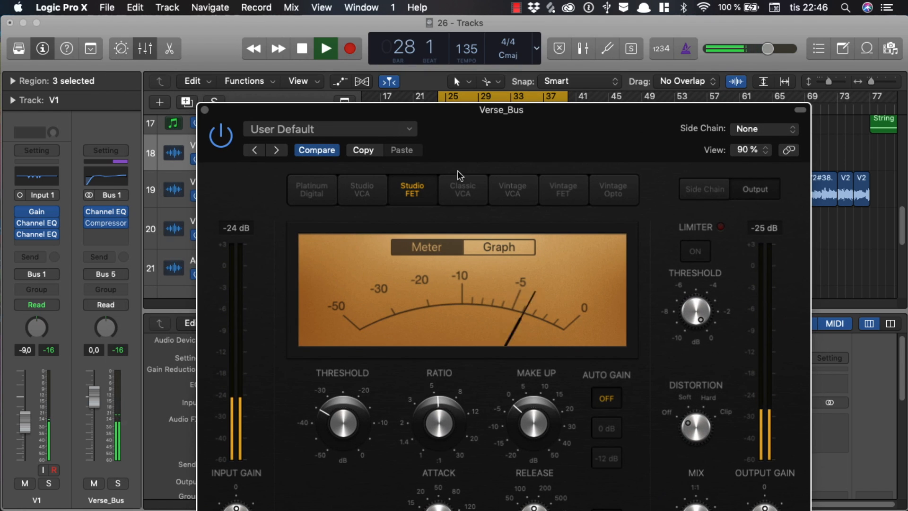
left_click_drag(492, 135, 513, 197)
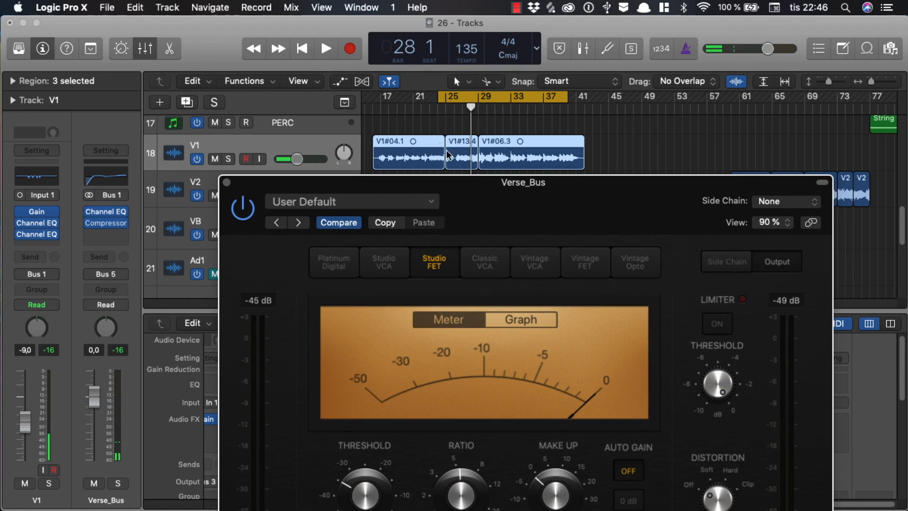
left_click_drag(435, 98, 415, 98)
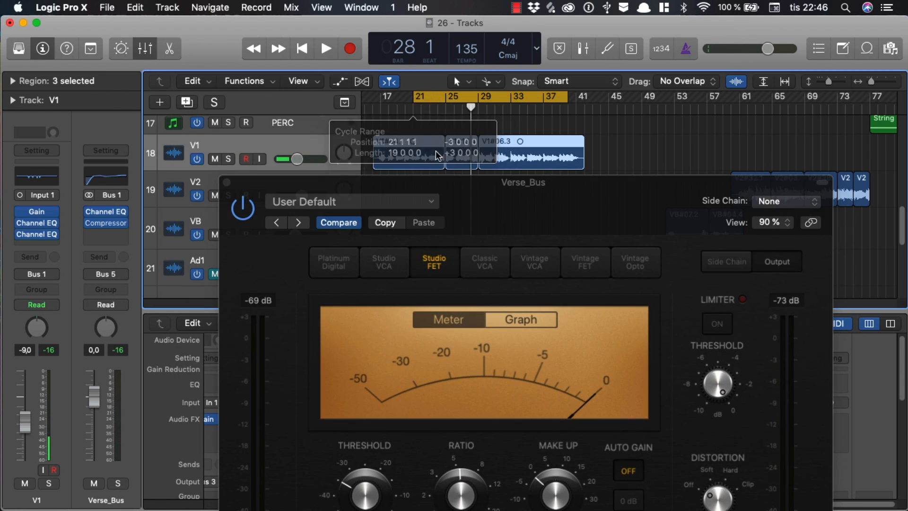
Step: Switch the Verse_Bus compressor model to Platinum Digital and play the verse
left_click_drag(463, 283, 459, 255)
left_click(339, 233)
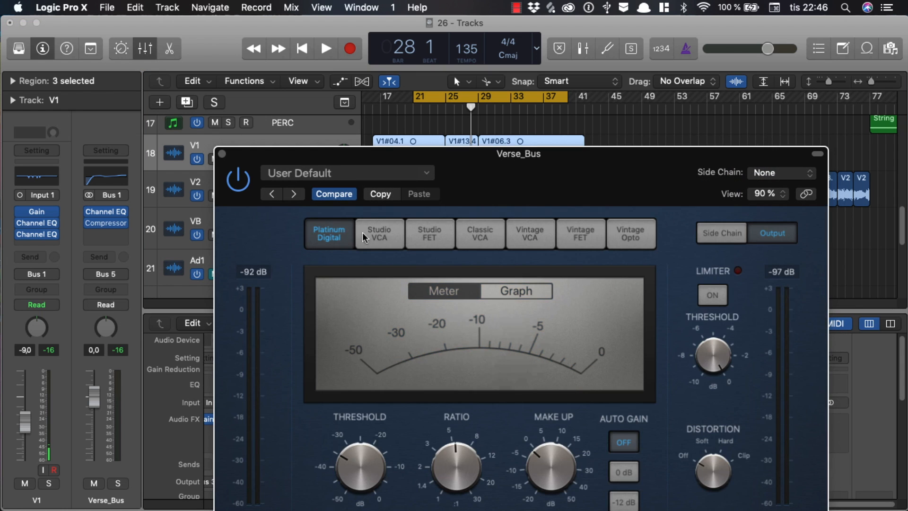
left_click_drag(484, 195, 440, 162)
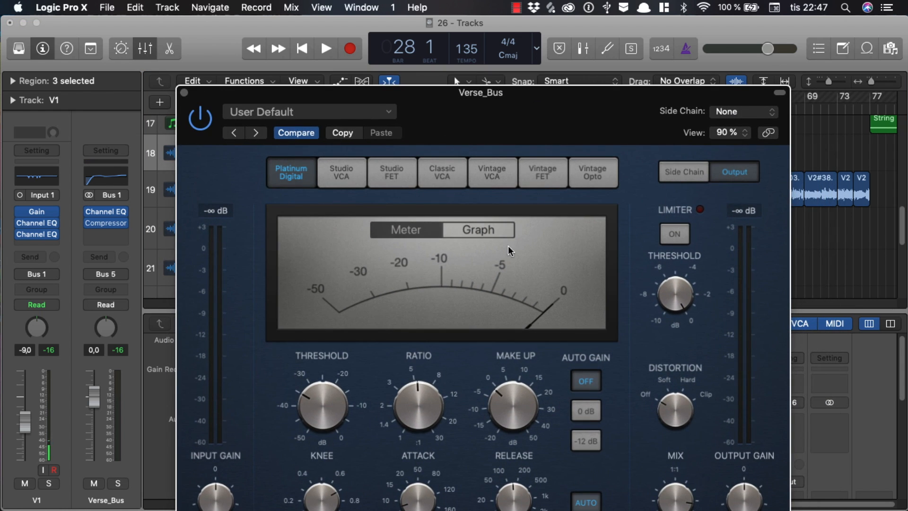
left_click_drag(504, 142, 508, 164)
key("space")
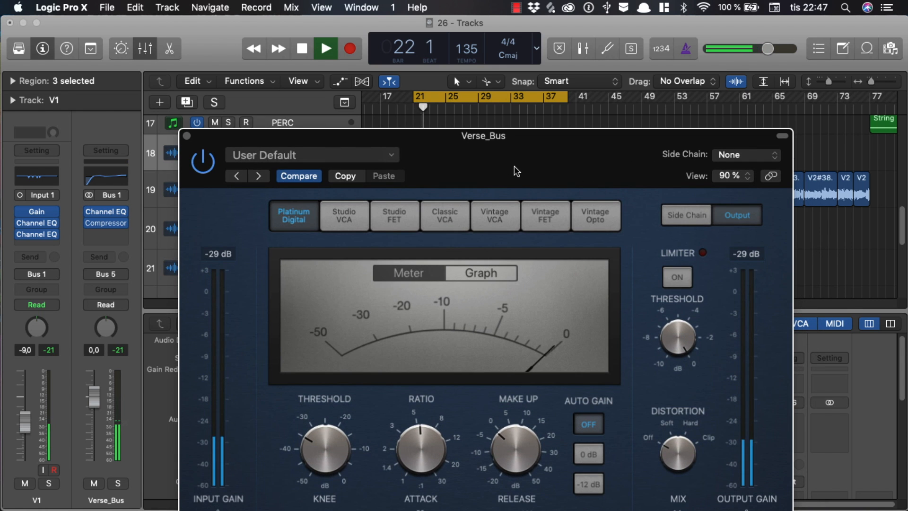
Step: Set the compressor's threshold to -30.5 dB and ratio to 7.7:1, and raise its make-up gain slightly
left_click_drag(494, 279, 462, 225)
left_click_drag(307, 401, 295, 385)
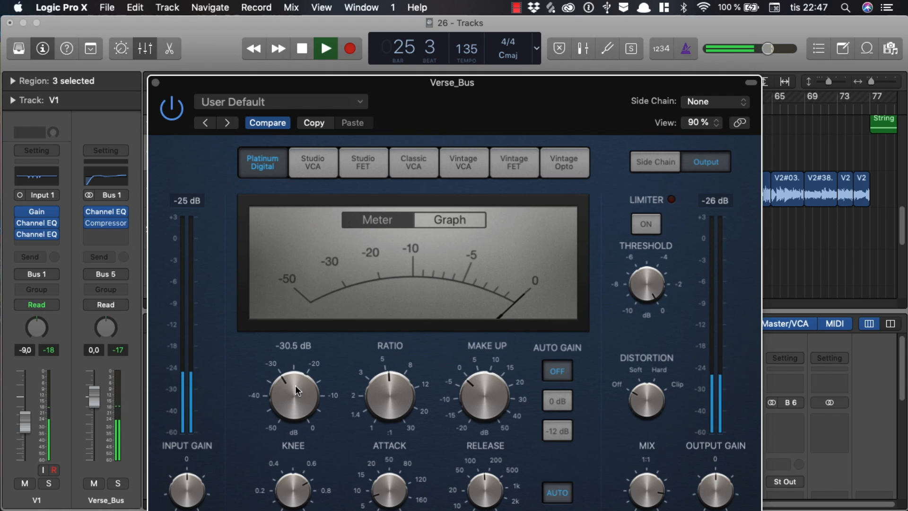
left_click_drag(375, 402, 379, 383)
left_click_drag(485, 394, 487, 387)
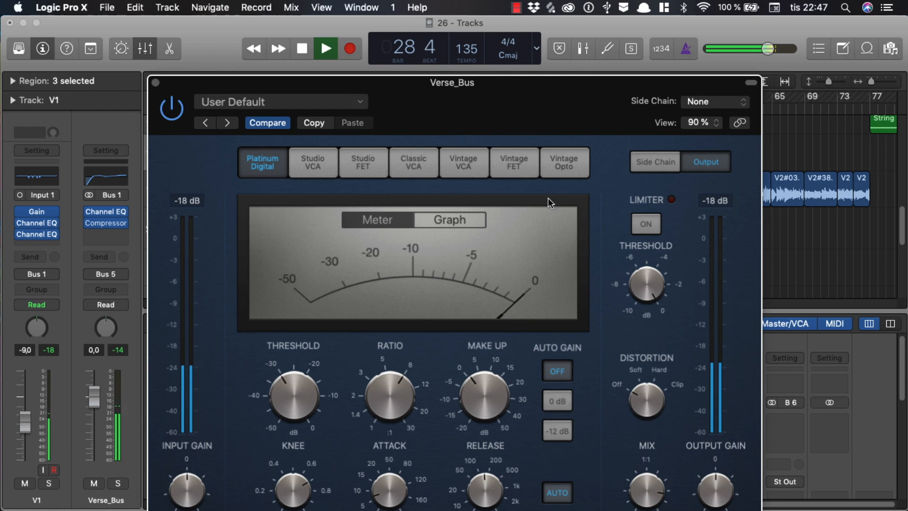
Step: Raise the compressor's distortion to just below Soft and close the compressor window
left_click_drag(594, 125, 583, 98)
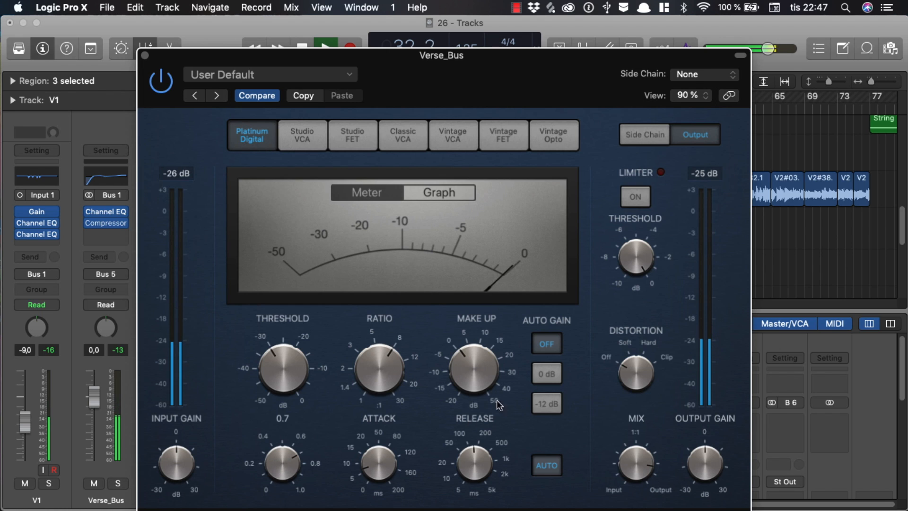
left_click_drag(628, 375, 629, 363)
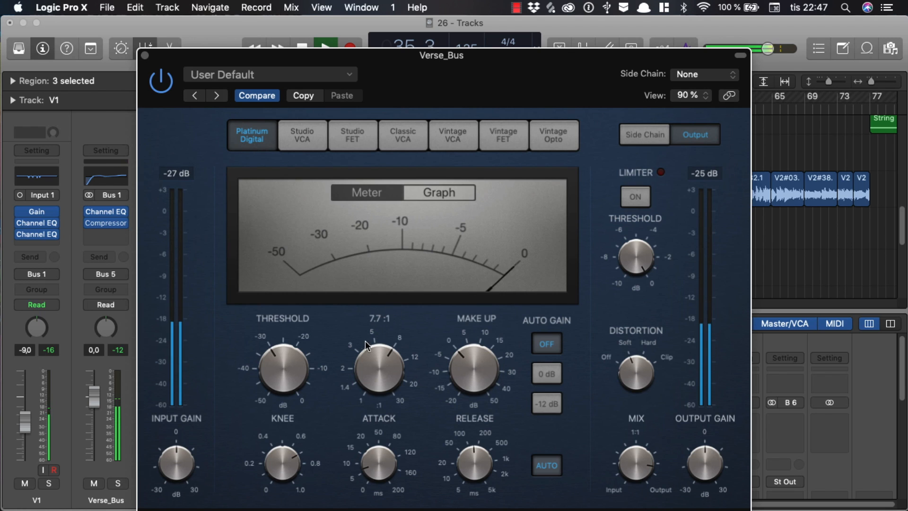
left_click(145, 56)
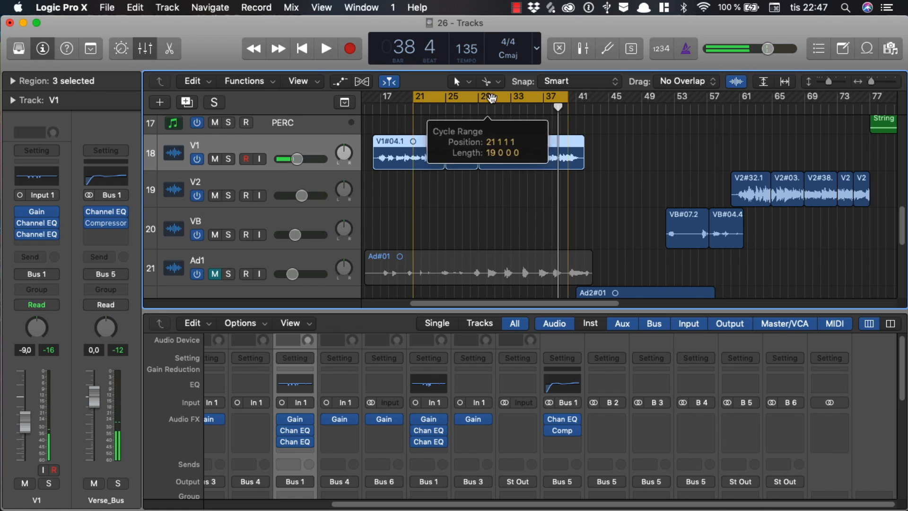
Step: Move the cycle range over the V2 regions, starting at bar 60, and play that section
left_click_drag(492, 98, 791, 98)
key("space")
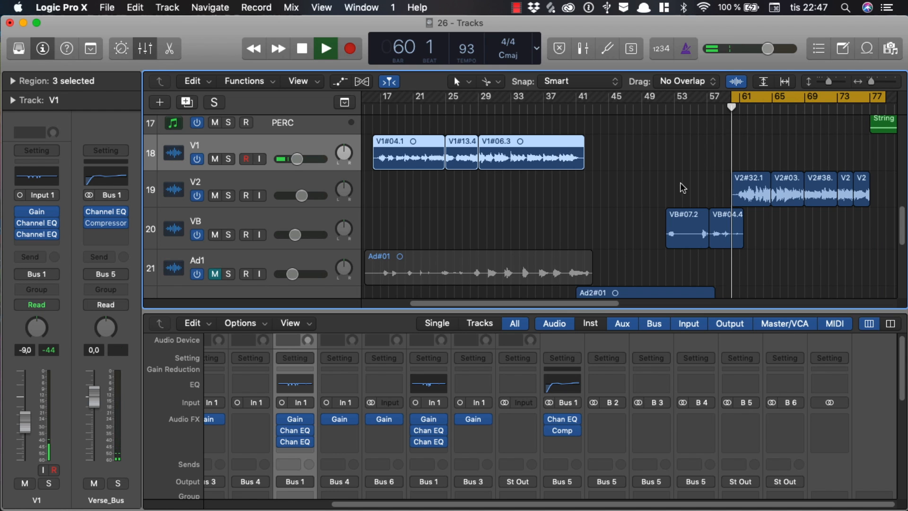
Step: Locate the Verse_Bus channel strip in the mixer and reopen its compressor
scroll(693, 378, "down", 5)
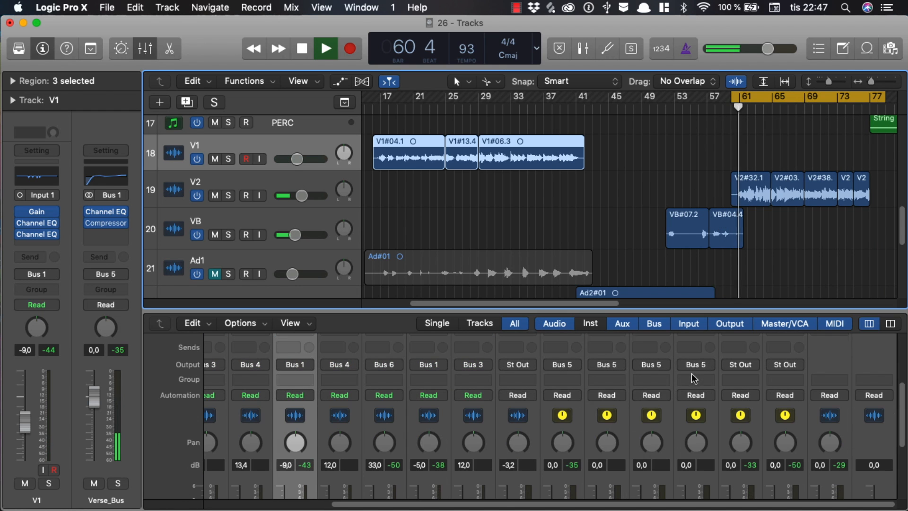
scroll(653, 390, "down", 5)
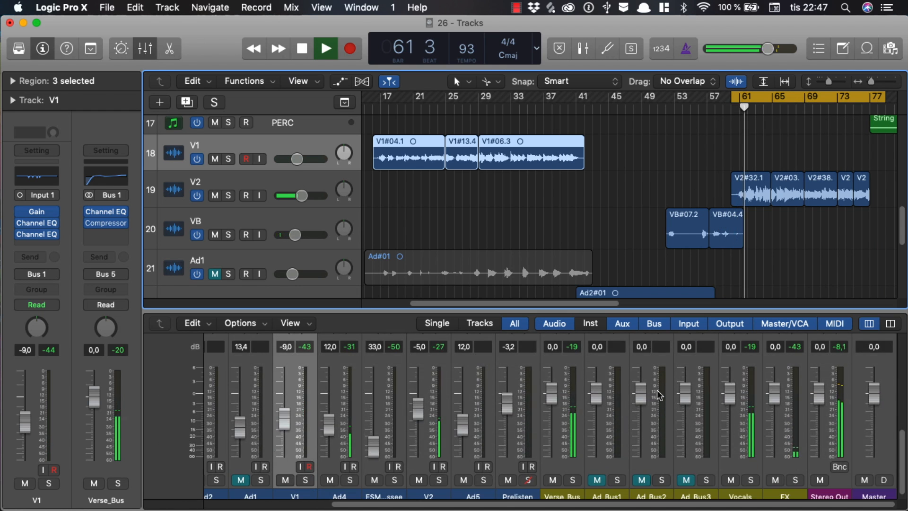
scroll(684, 409, "up", 3)
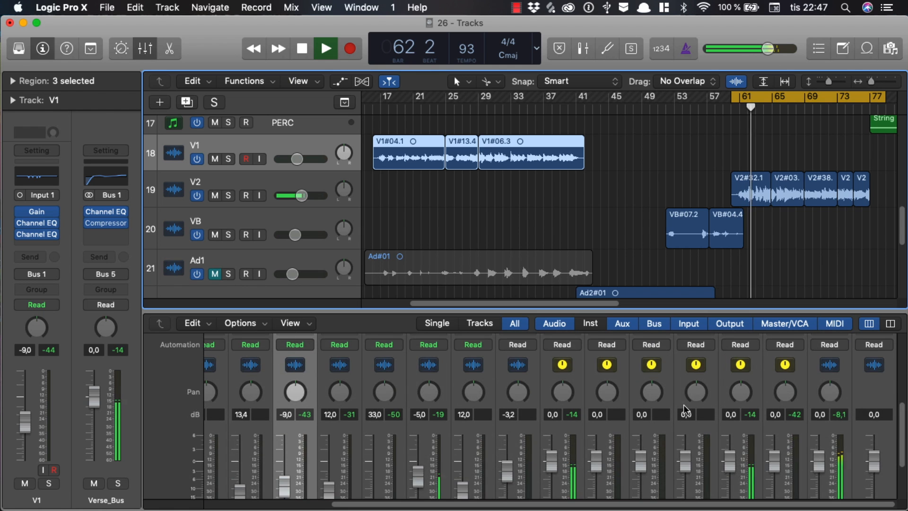
scroll(683, 404, "up", 5)
scroll(627, 406, "down", 5)
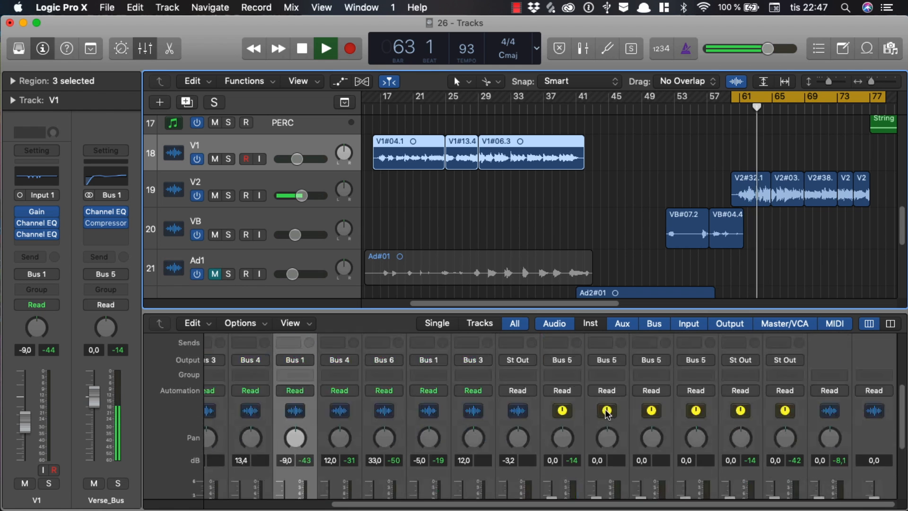
scroll(607, 413, "up", 3)
mouse_move(565, 377)
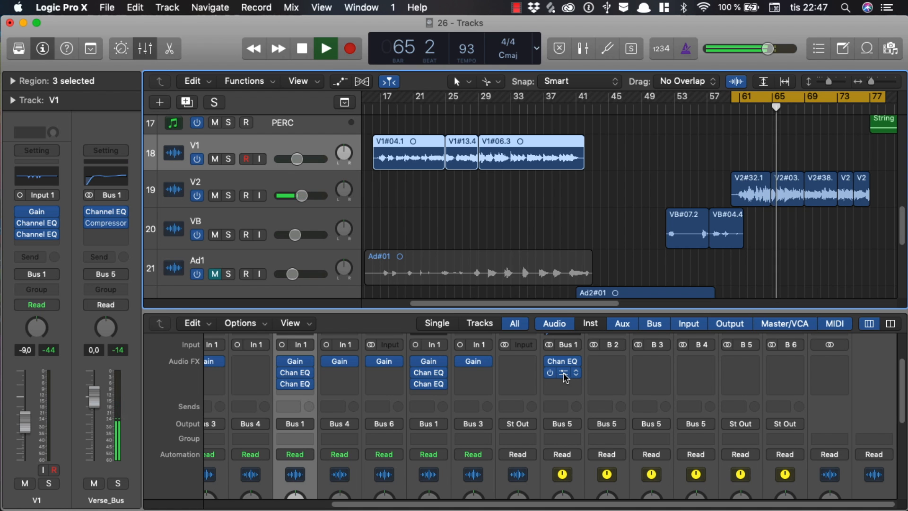
left_click(563, 373)
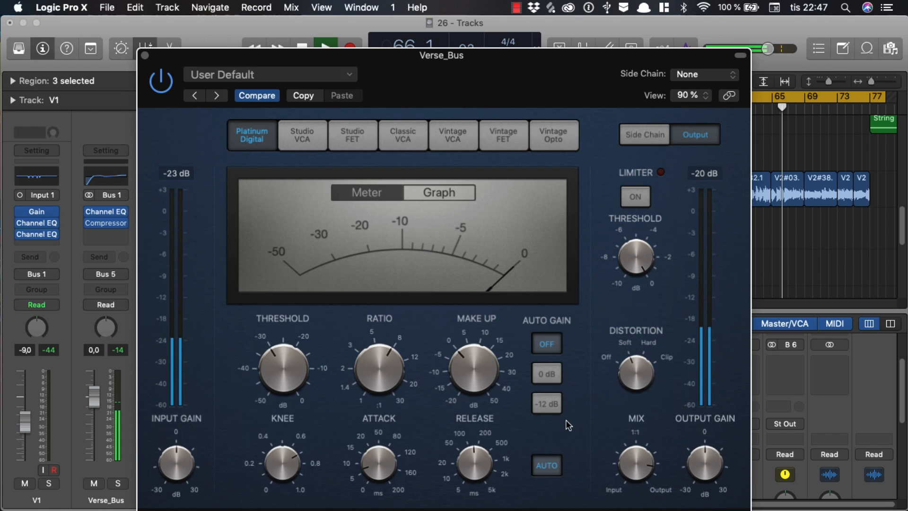
Step: Set the Verse_Bus compressor's threshold to -38.5 dB and ratio to 6.6:1, and raise its make-up gain
left_click_drag(626, 468, 625, 466)
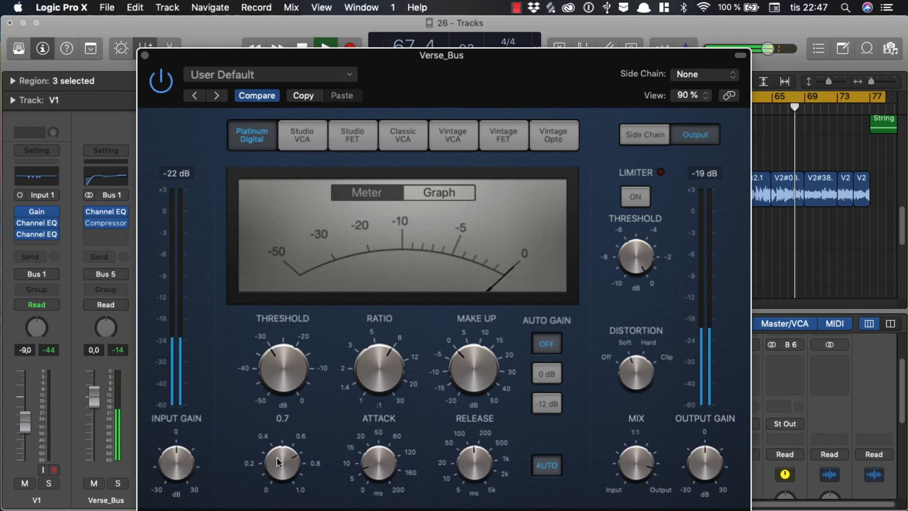
left_click_drag(273, 390, 275, 416)
left_click_drag(361, 378, 362, 382)
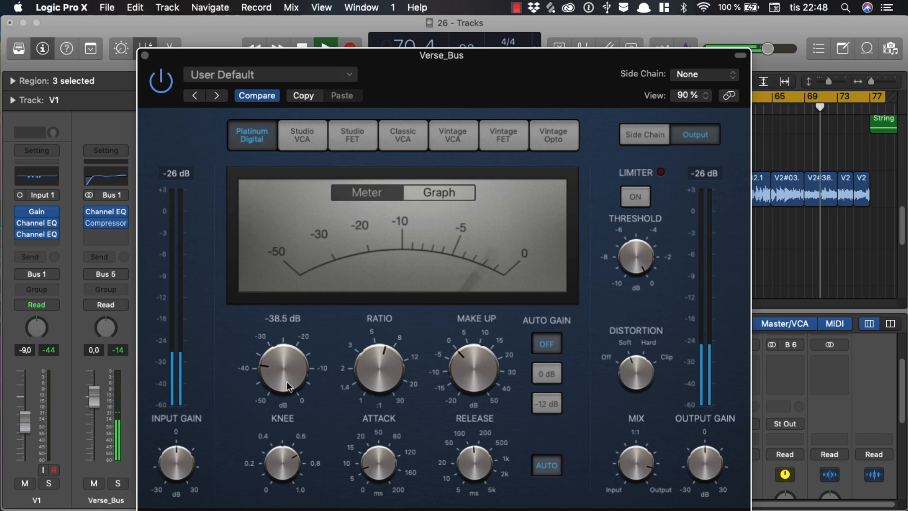
left_click_drag(287, 381, 287, 380)
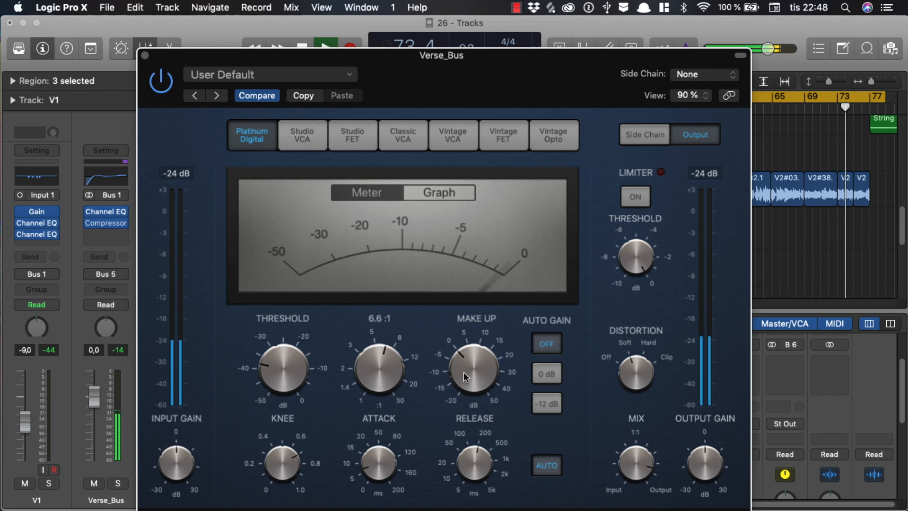
left_click_drag(464, 372, 466, 363)
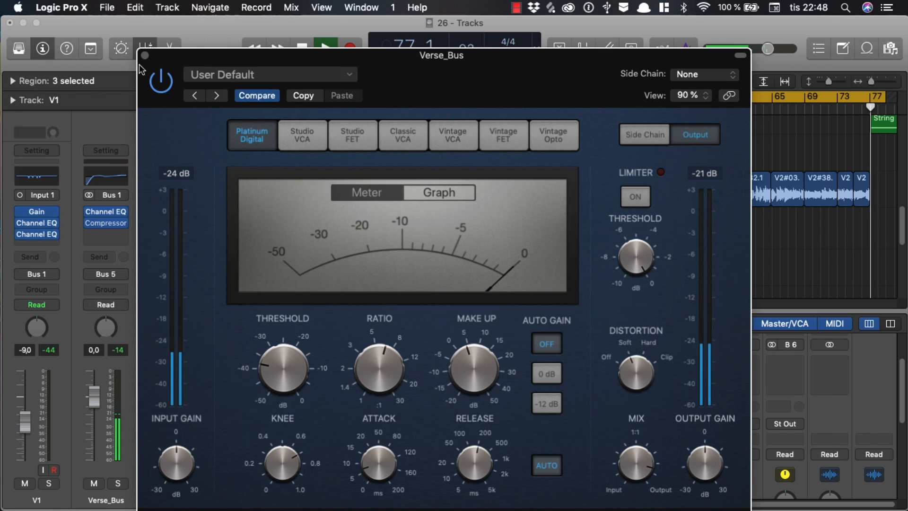
key("space")
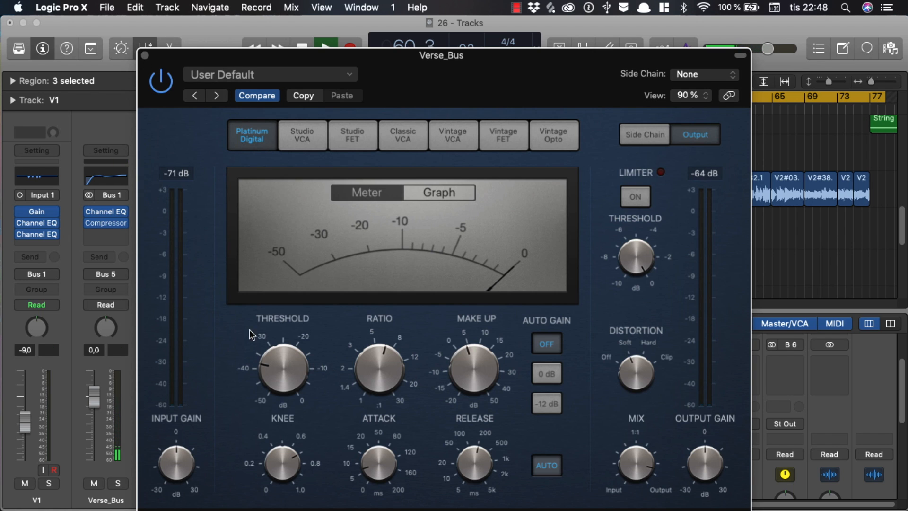
Step: Close the Verse_Bus compressor and play the V1 regions from about bar 19 with the cycle range turned off
mouse_move(283, 379)
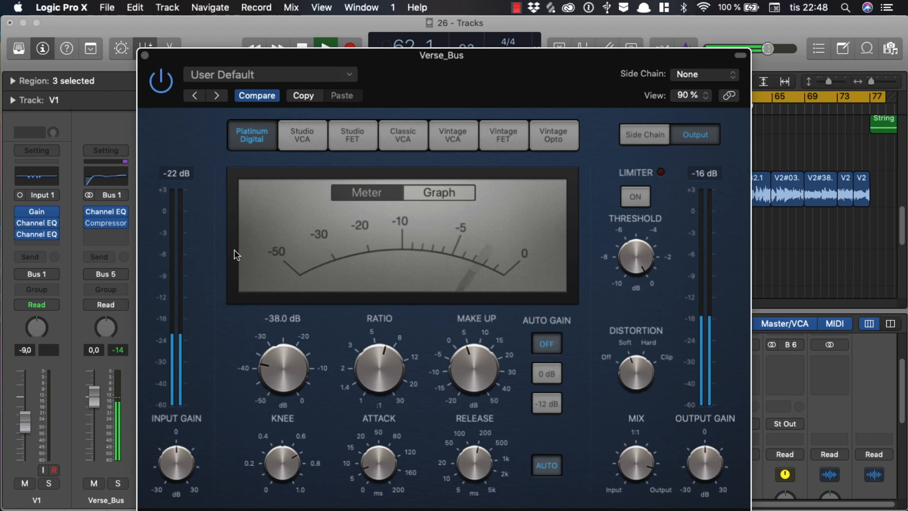
left_click(145, 55)
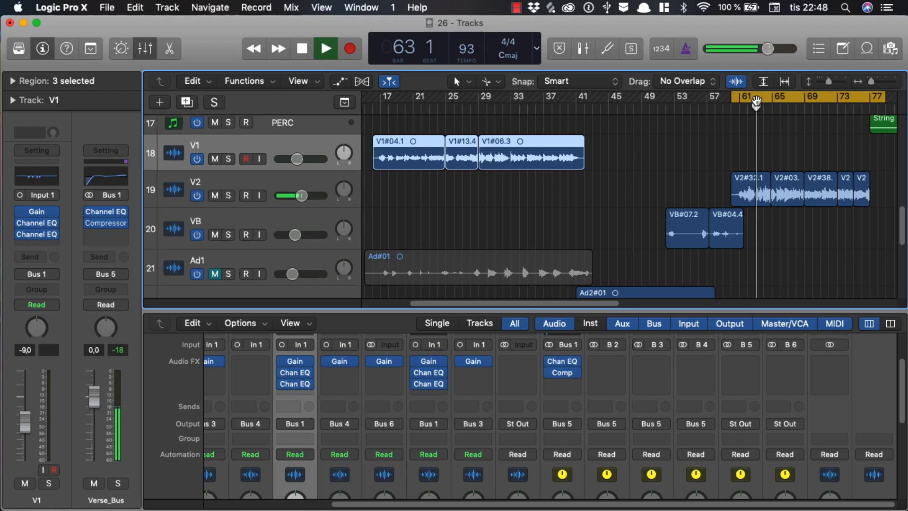
left_click(413, 101)
left_click(401, 107)
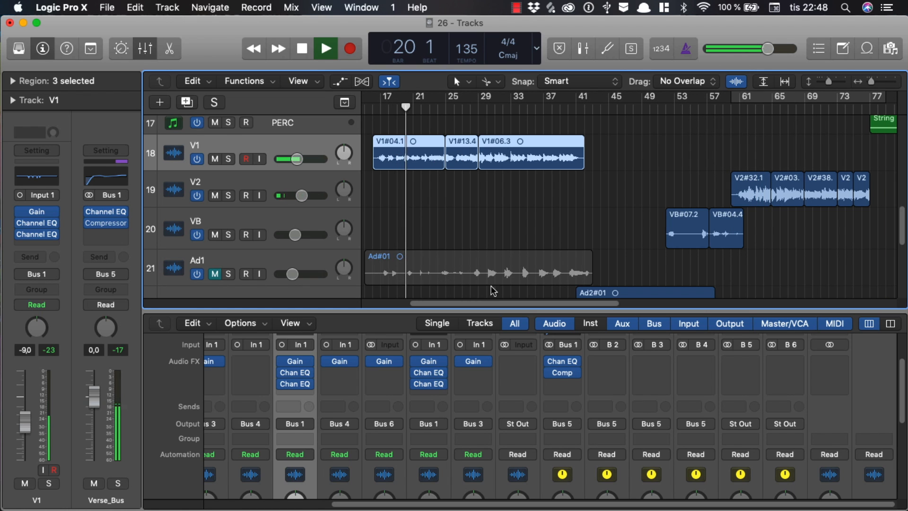
Step: Enlarge the mixer area below the tracks and stop playback
scroll(563, 260, "down", 3)
scroll(572, 256, "up", 5)
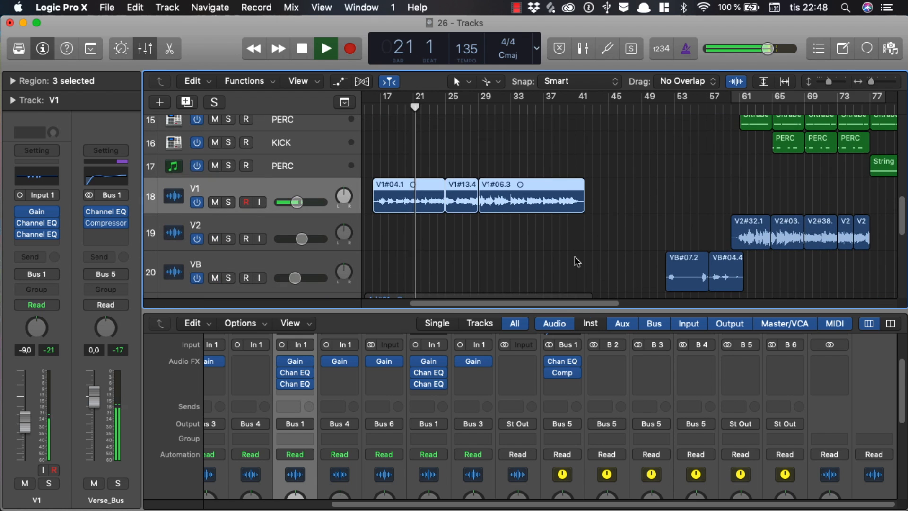
left_click_drag(507, 307, 509, 245)
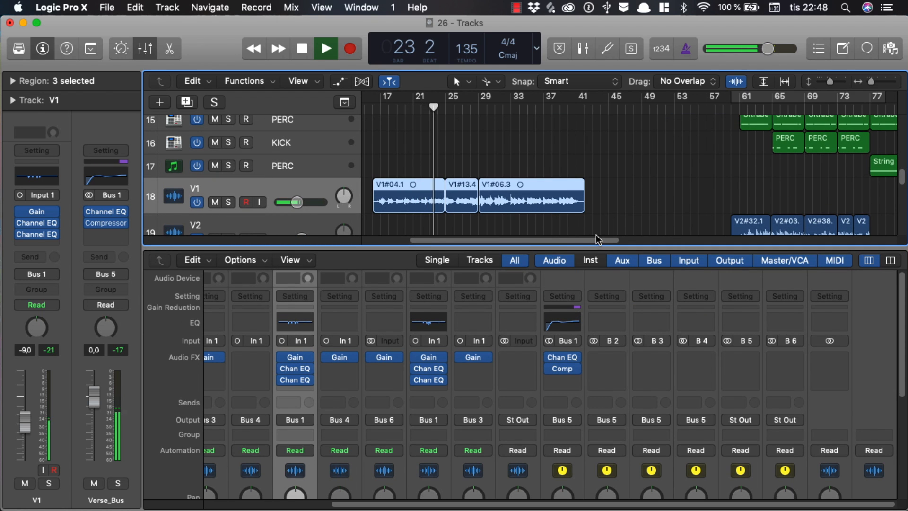
scroll(599, 227, "down", 3)
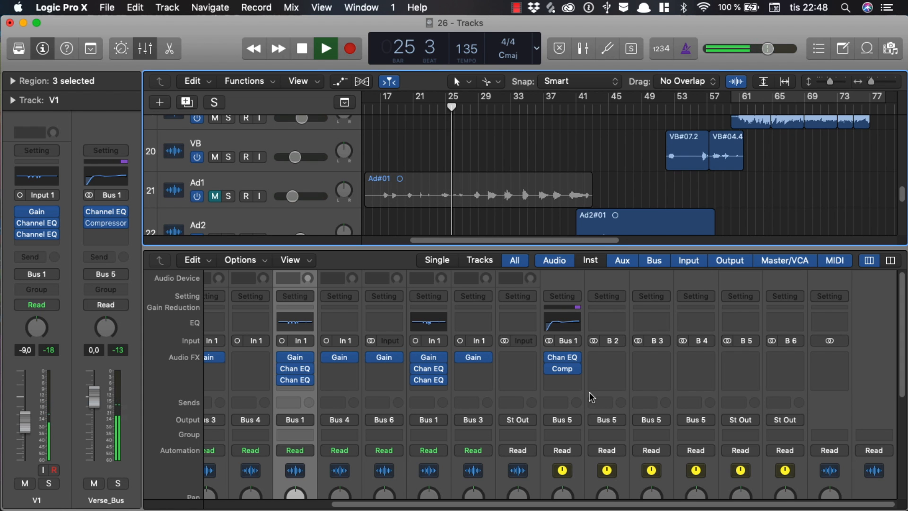
key("space")
Step: Solo the Verse_Bus channel in the mixer and release the solo again
scroll(591, 402, "down", 3)
scroll(560, 381, "down", 2)
scroll(571, 373, "up", 5)
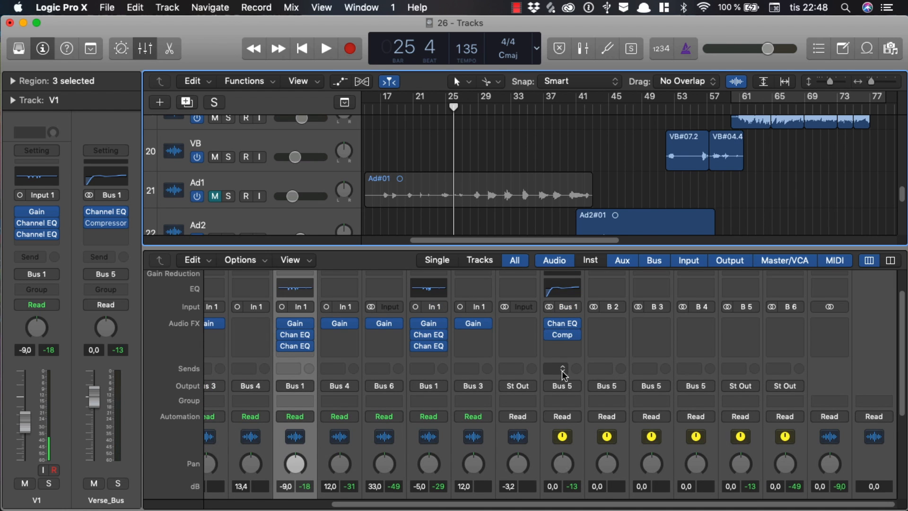
scroll(561, 371, "down", 3)
scroll(572, 407, "up", 4)
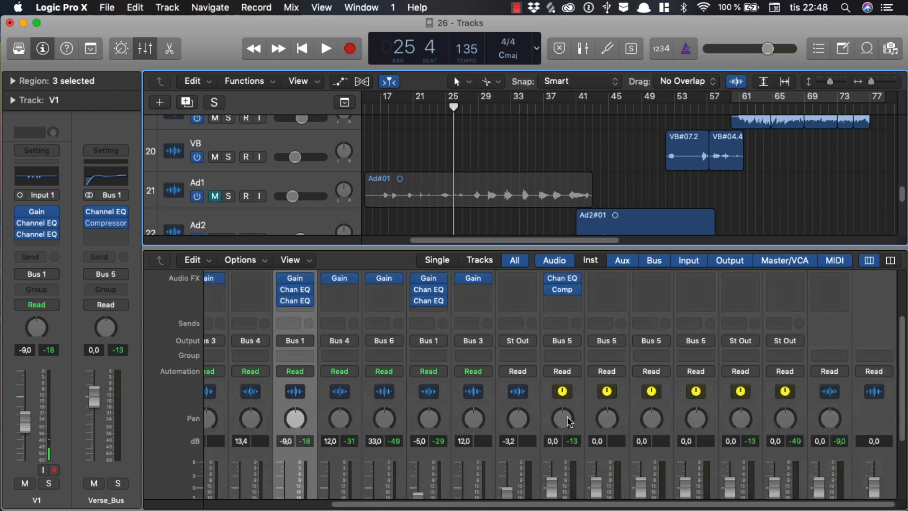
scroll(562, 466, "down", 5)
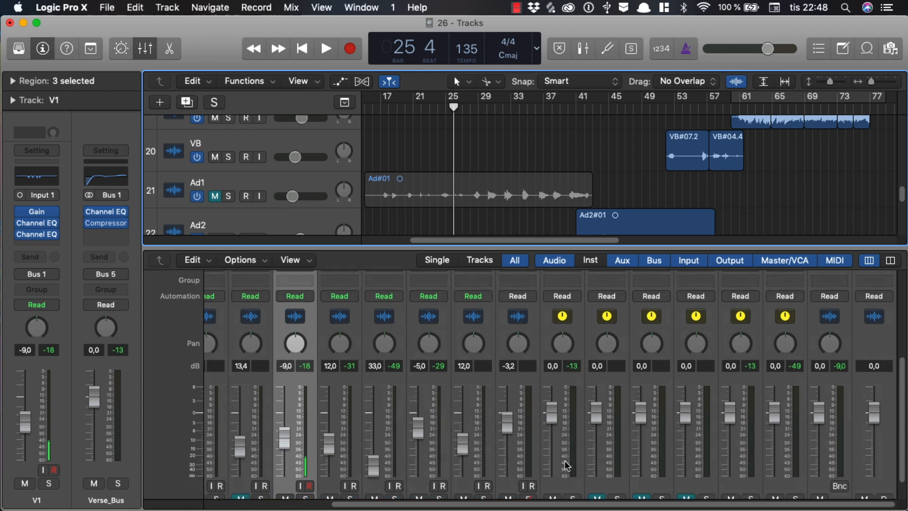
left_click(573, 474)
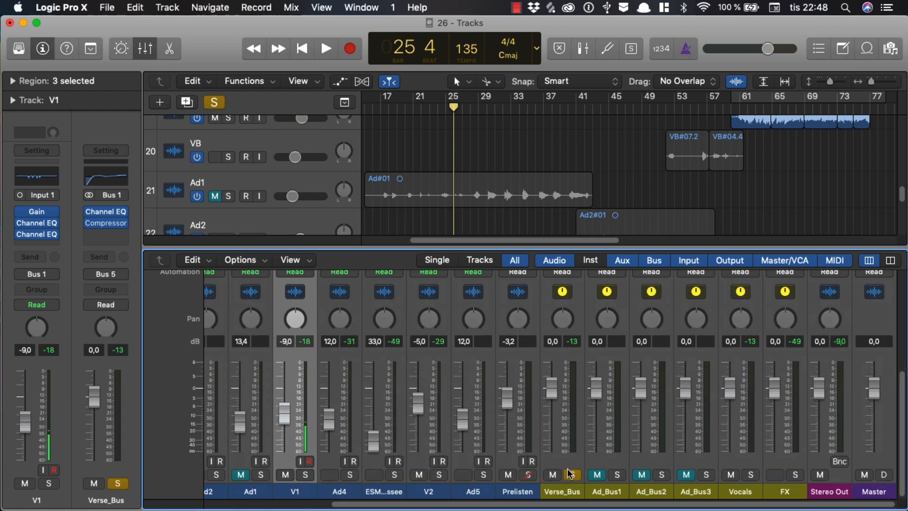
scroll(566, 323, "up", 4)
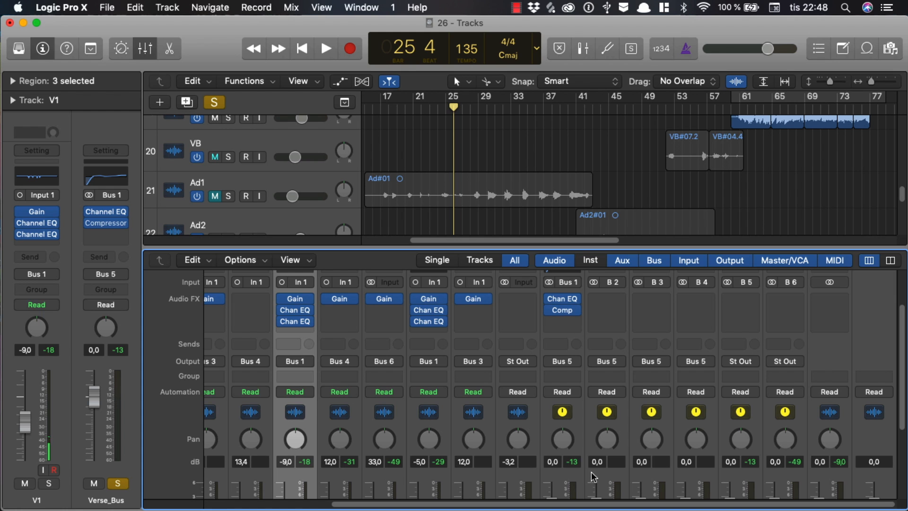
scroll(592, 416, "down", 4)
left_click(575, 475)
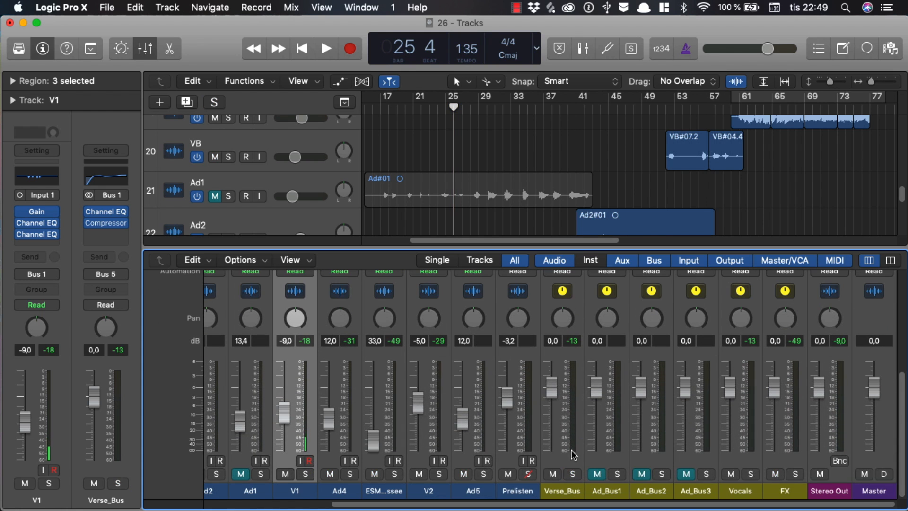
scroll(574, 455, "up", 3)
scroll(566, 397, "up", 4)
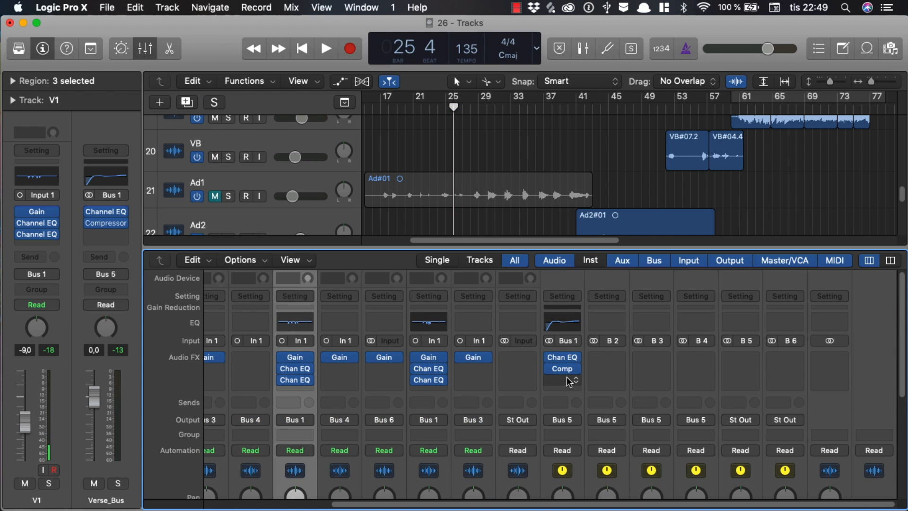
left_click(567, 380)
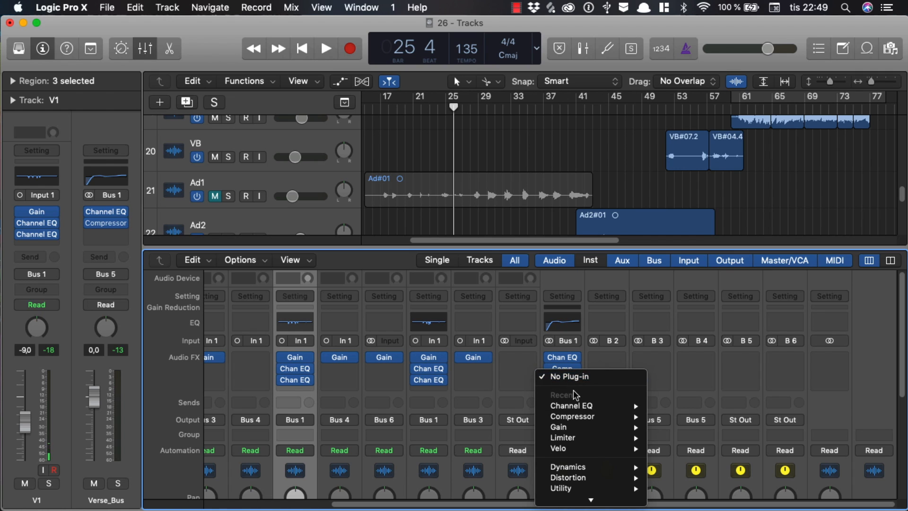
left_click(587, 356)
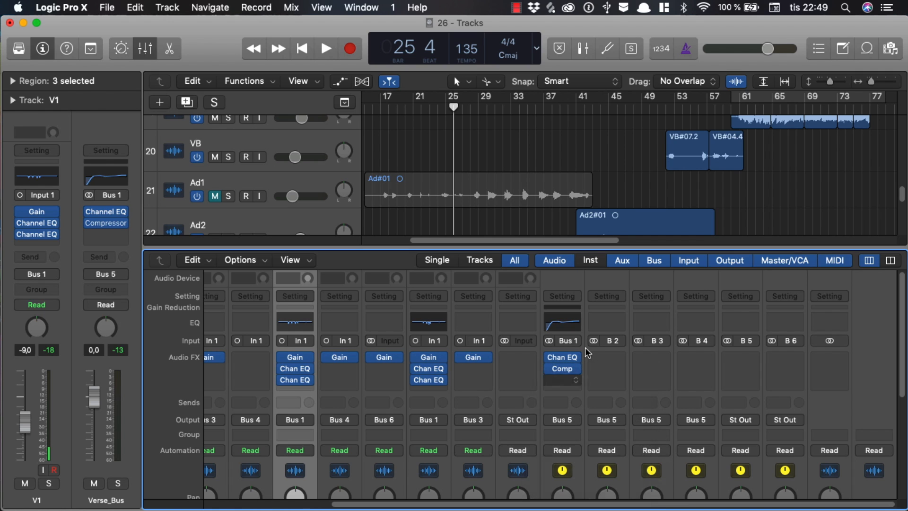
left_click(580, 386)
scroll(589, 390, "down", 5)
scroll(594, 395, "down", 2)
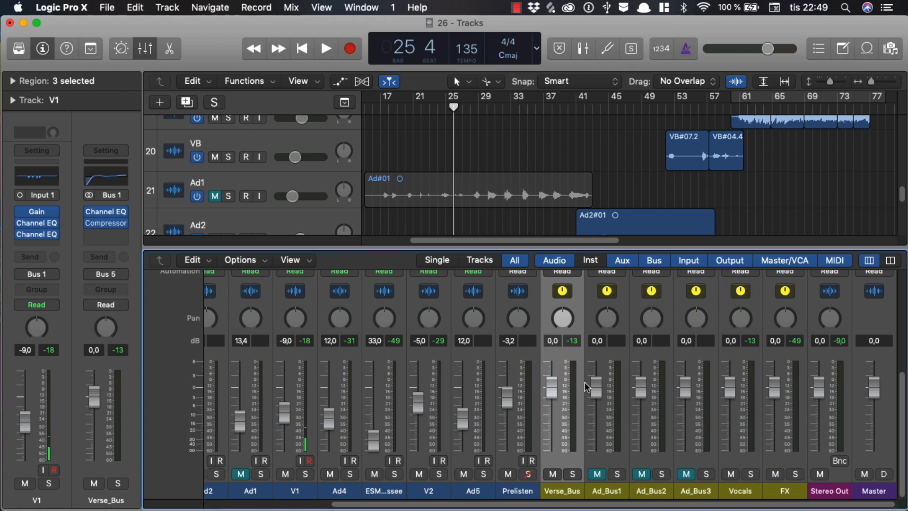
Step: Inspect the waveform of the first V1 region in the audio track editor and close the editor
scroll(581, 125, "up", 5)
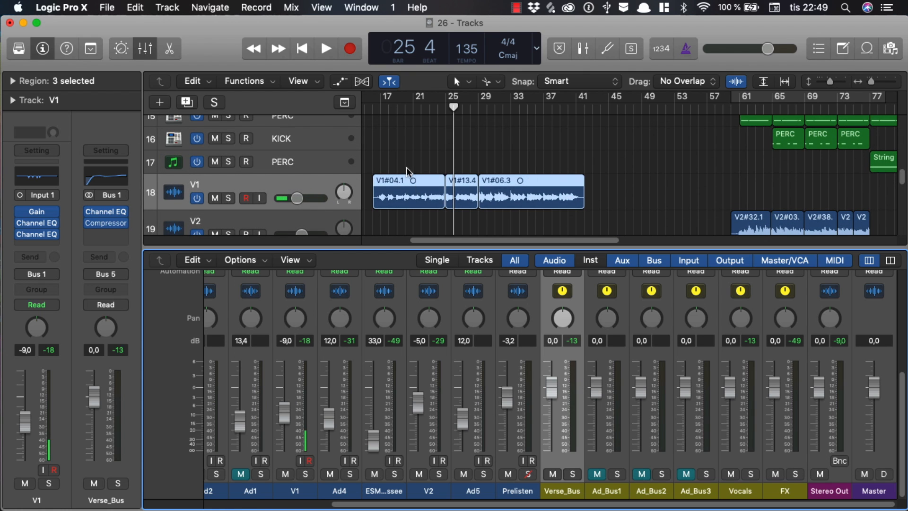
left_click_drag(398, 165, 385, 151)
double_click(424, 187)
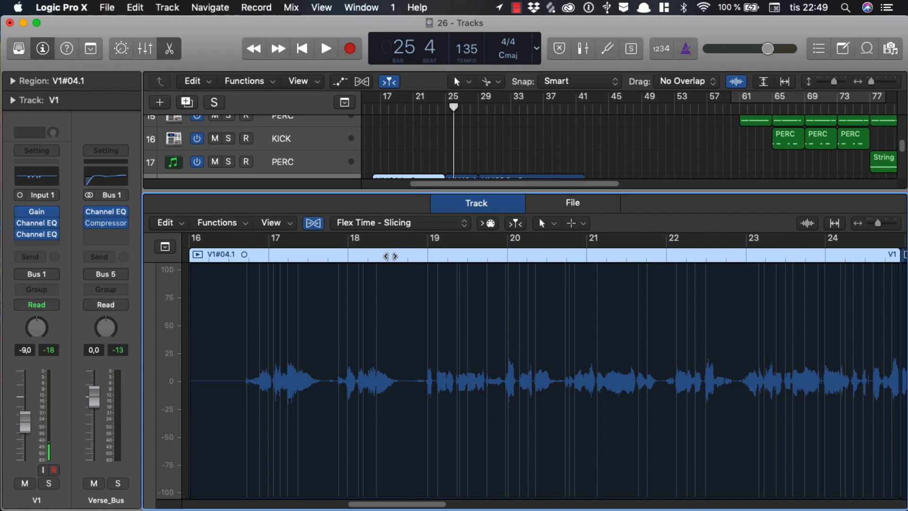
key("p")
key("p")
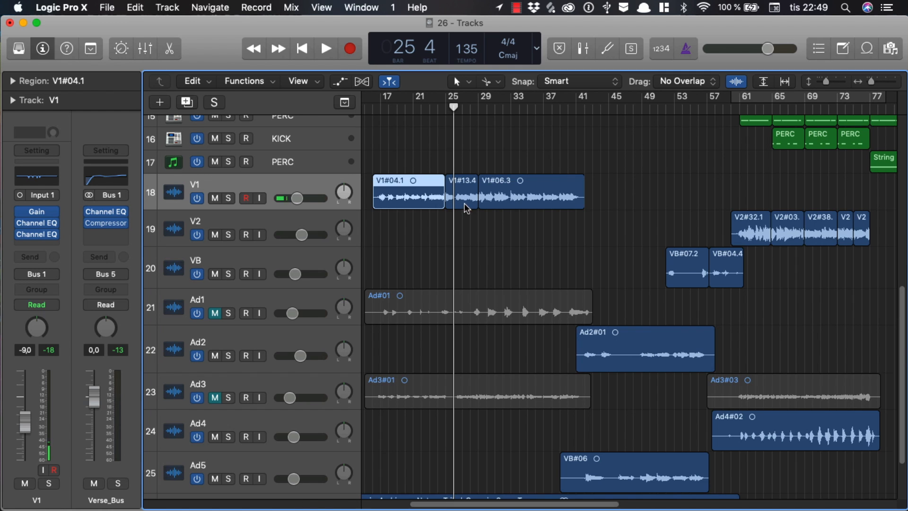
Step: Select all three V1 regions in the arrangement and clear the selection again
left_click(426, 231)
scroll(465, 246, "left", 5)
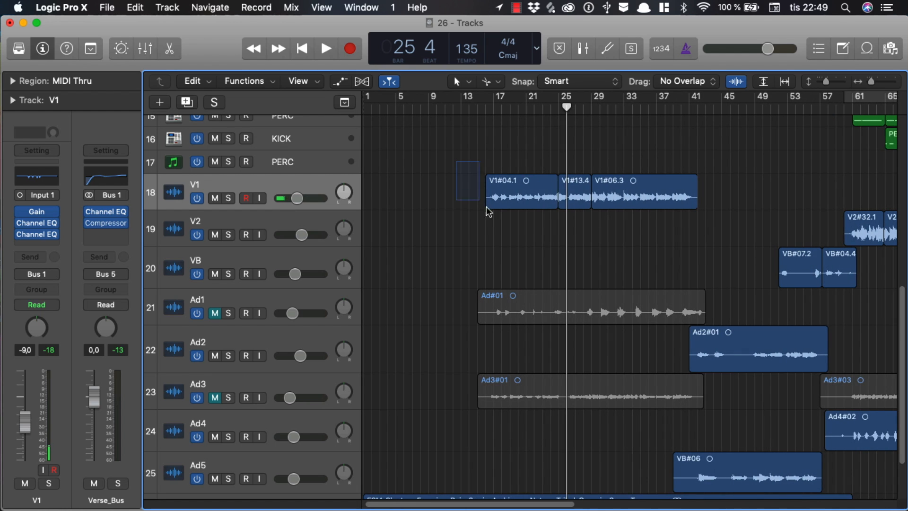
left_click_drag(487, 208, 741, 227)
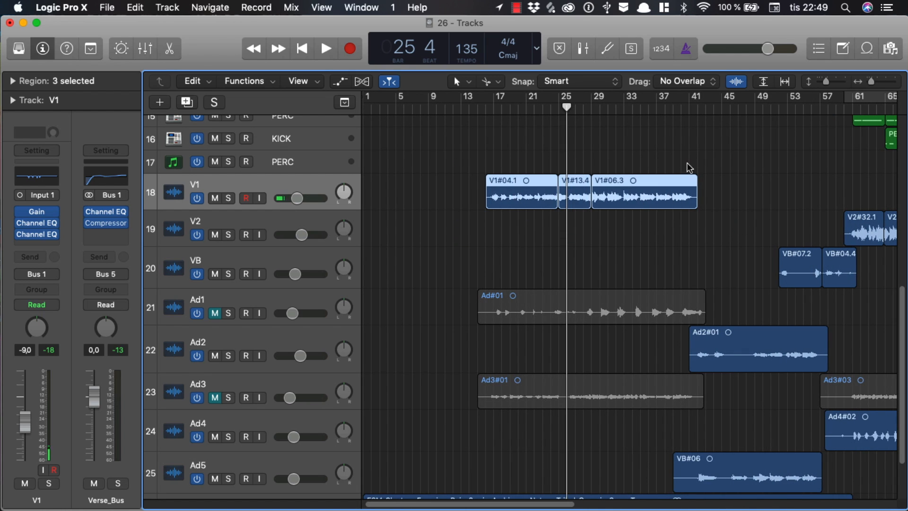
left_click(563, 221)
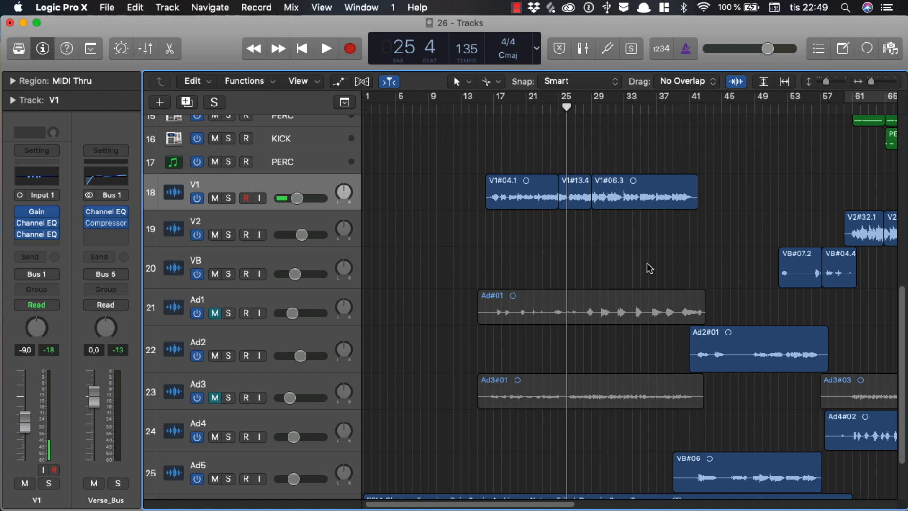
Step: Show the mixer and add a send to Bus 7 on the Verse_Bus channel
key("x")
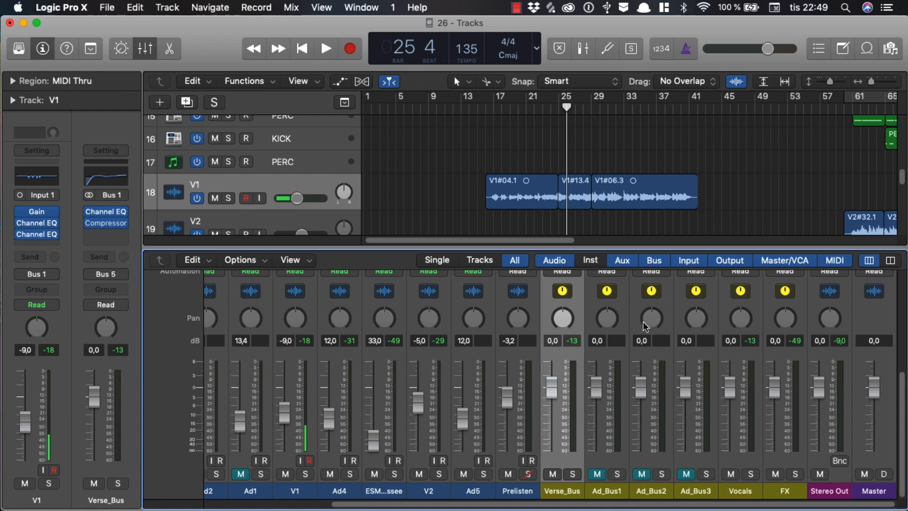
scroll(578, 344, "down", 4)
scroll(572, 335, "up", 4)
scroll(571, 332, "up", 3)
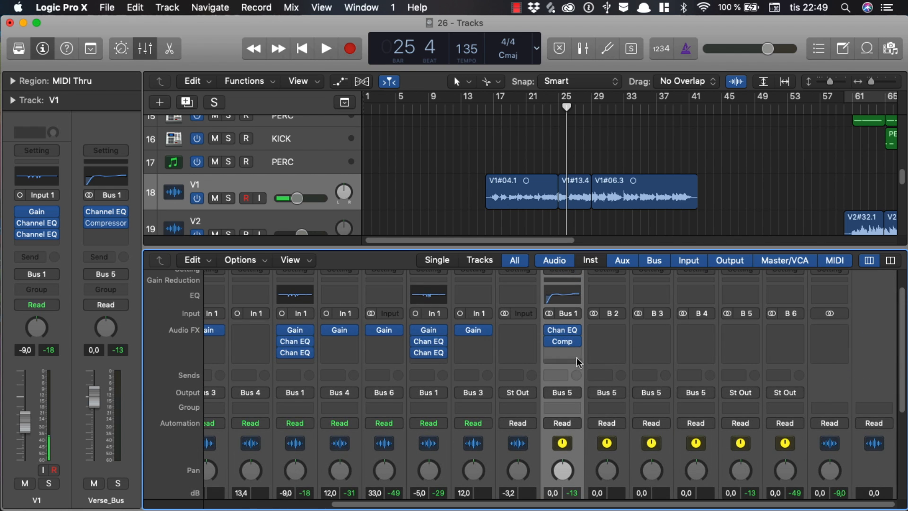
left_click(567, 375)
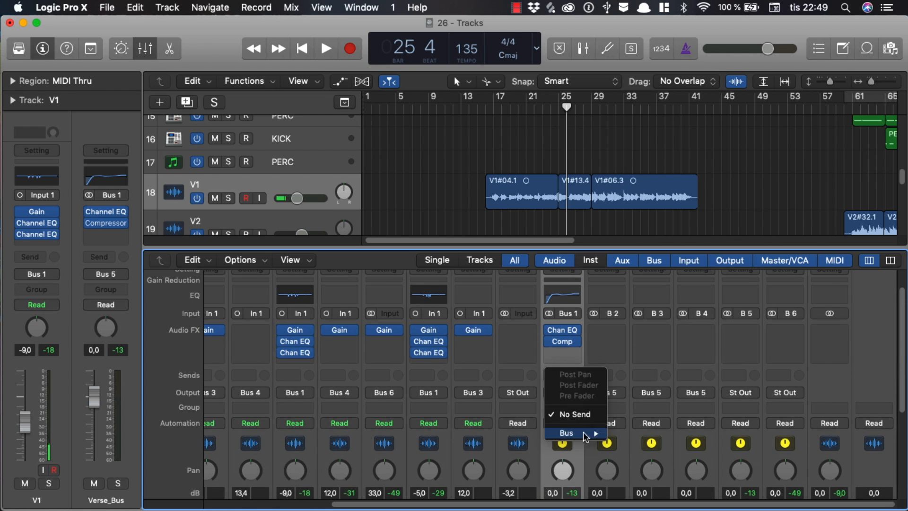
mouse_move(584, 434)
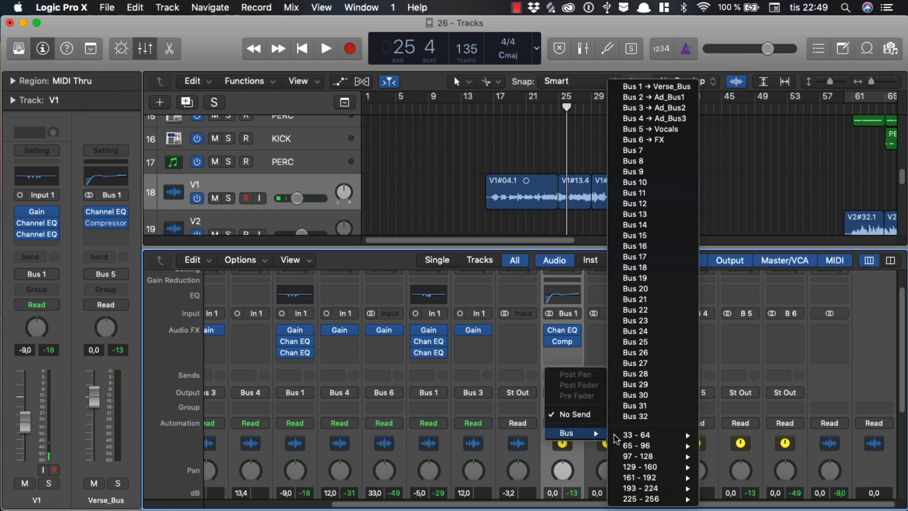
left_click(658, 152)
Step: Rename the new Aux 7 channel strip as Auto_tune
scroll(599, 391, "down", 5)
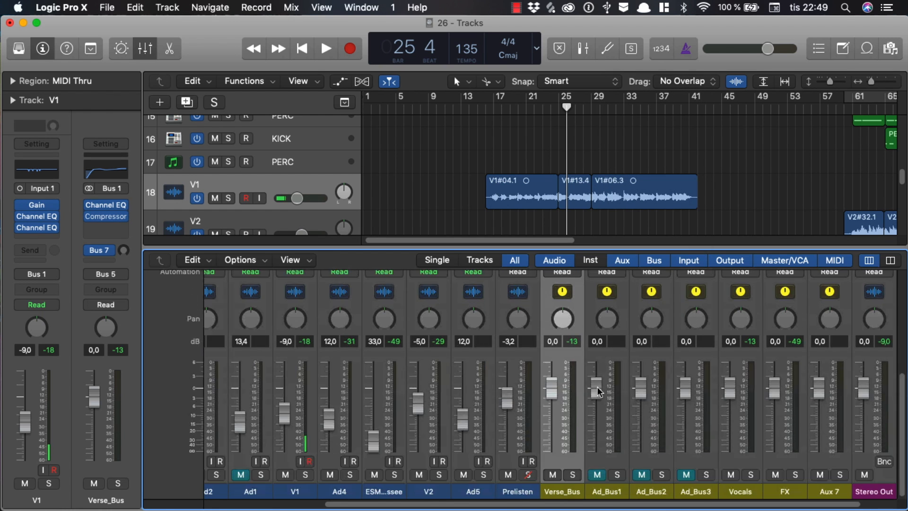
scroll(599, 430, "up", 5)
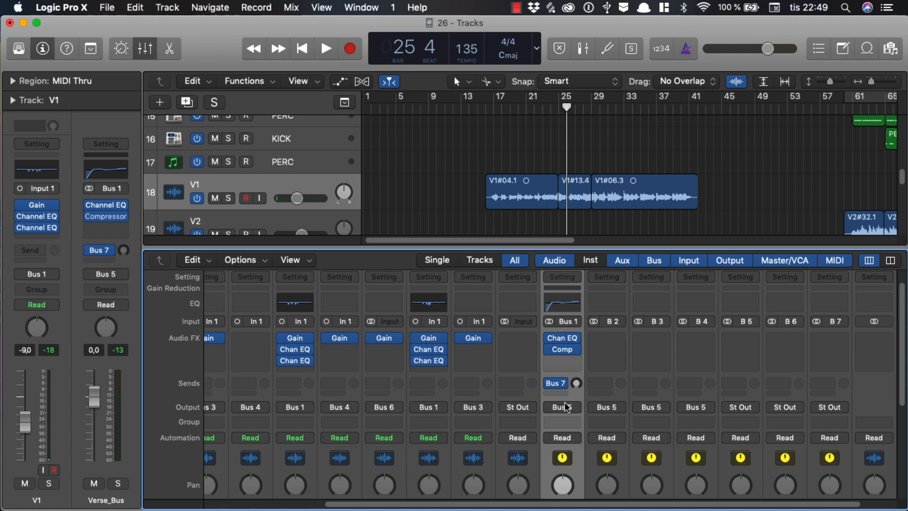
scroll(577, 427, "down", 5)
scroll(572, 450, "right", 2)
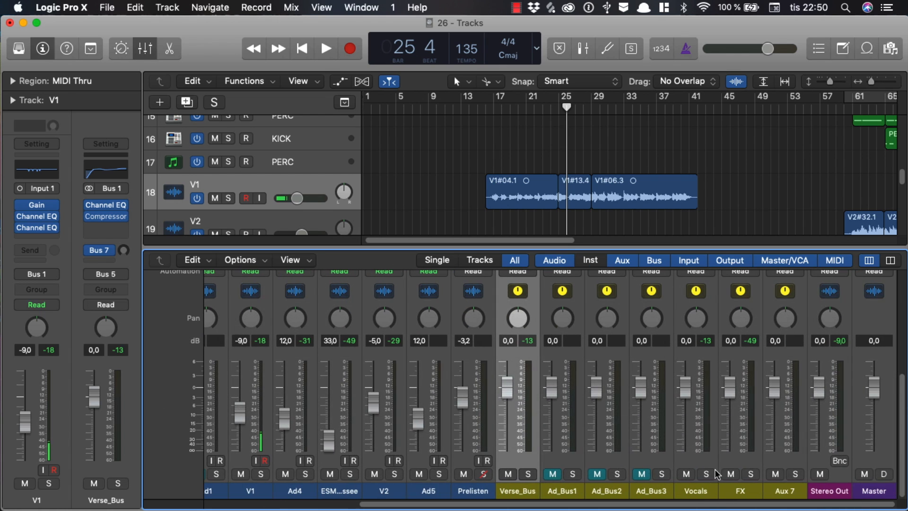
double_click(786, 492)
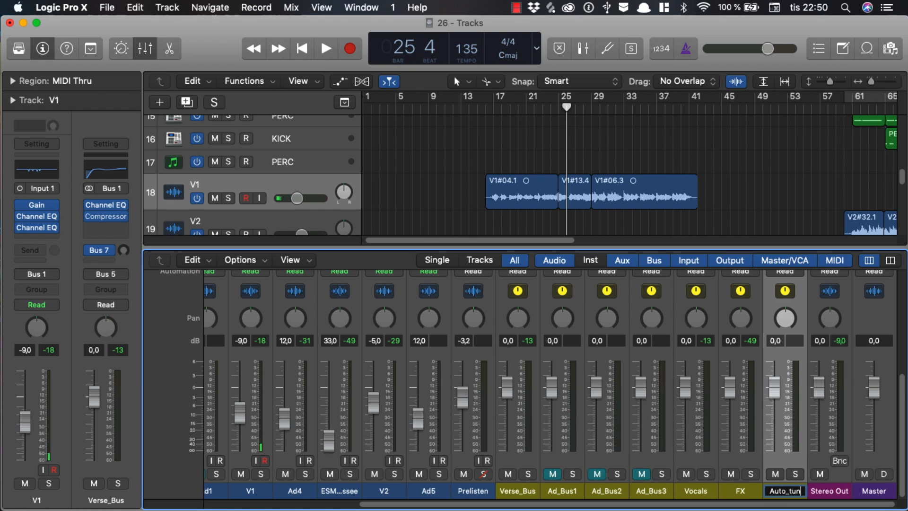
scroll(764, 472, "up", 5)
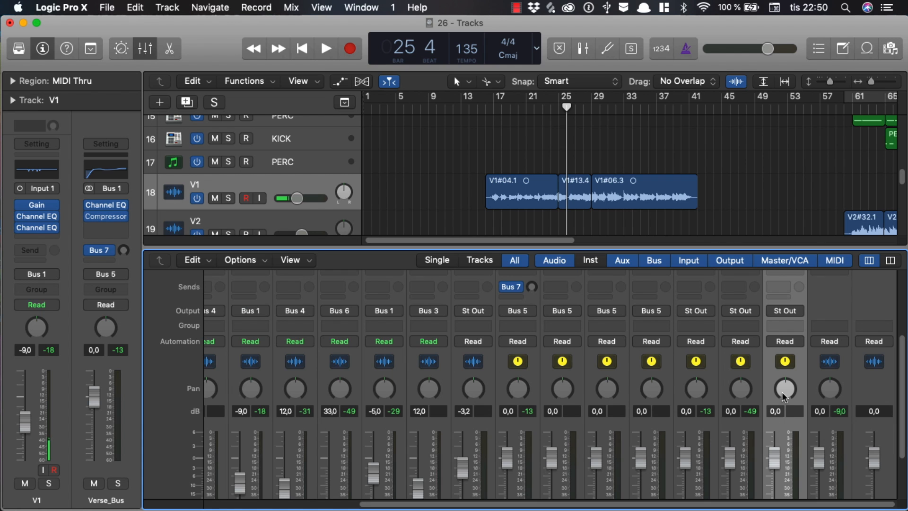
scroll(784, 457, "down", 5)
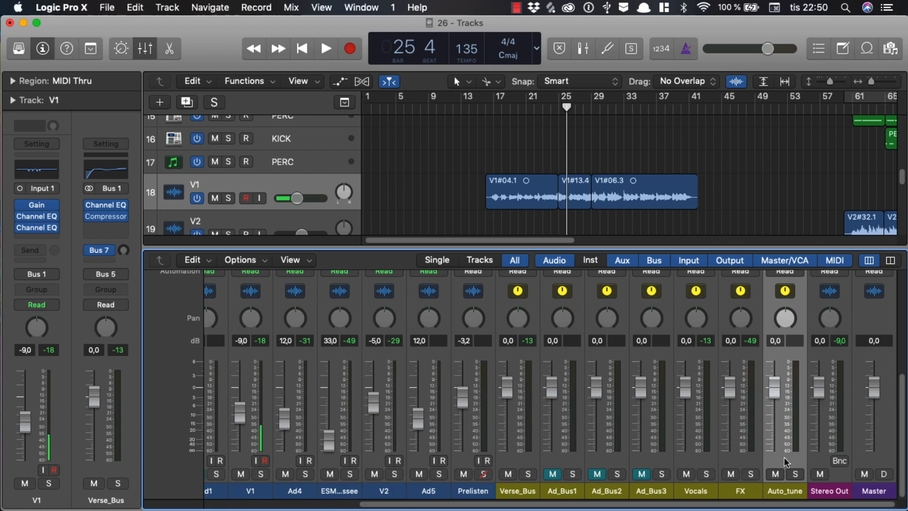
Step: Raise the level of the Bus 7 send on the Verse_Bus channel
scroll(520, 462, "up", 8)
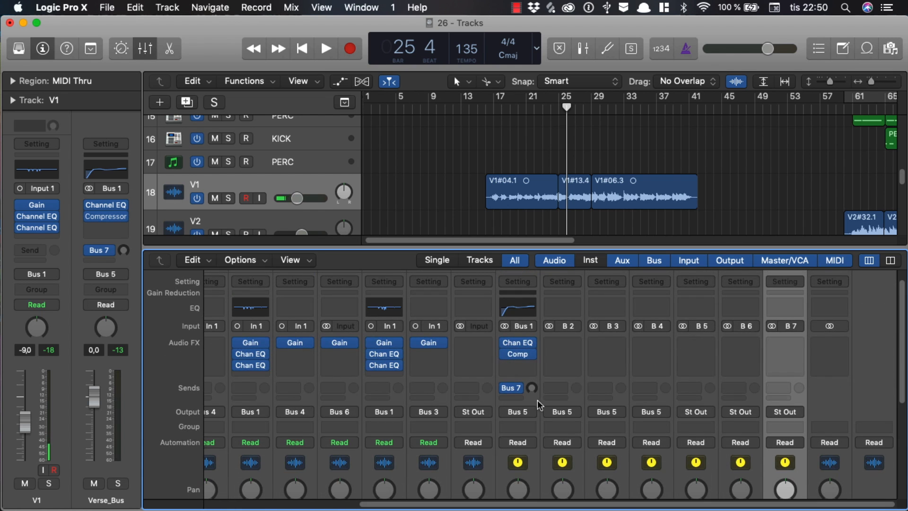
left_click_drag(530, 391, 526, 194)
scroll(745, 401, "down", 3)
scroll(745, 402, "down", 5)
scroll(774, 405, "up", 9)
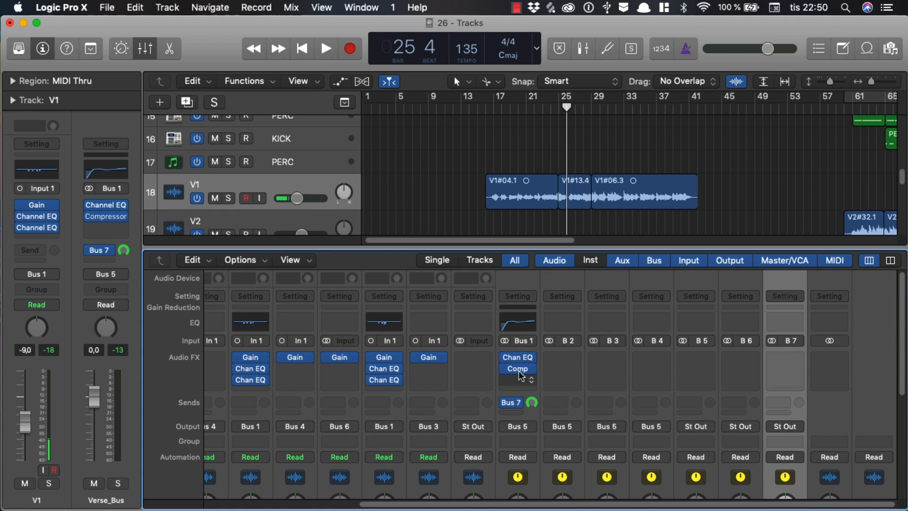
scroll(516, 343, "down", 6)
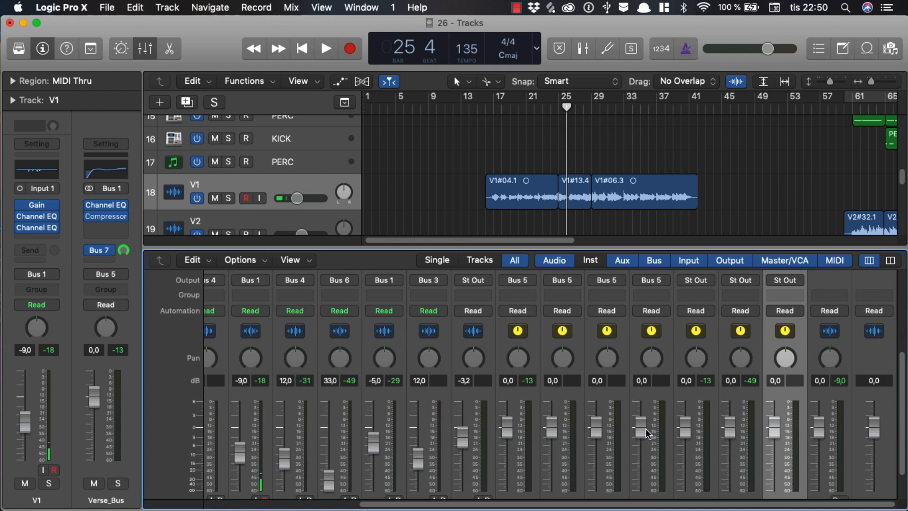
Step: Route the Auto_tune channel's output to Bus 5 (Vocals) instead of the stereo output
scroll(785, 455, "up", 4)
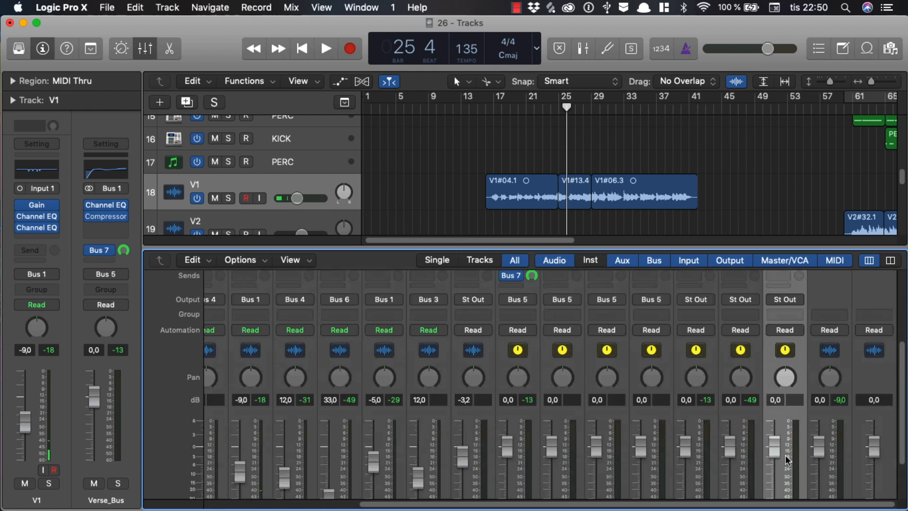
scroll(786, 449, "down", 4)
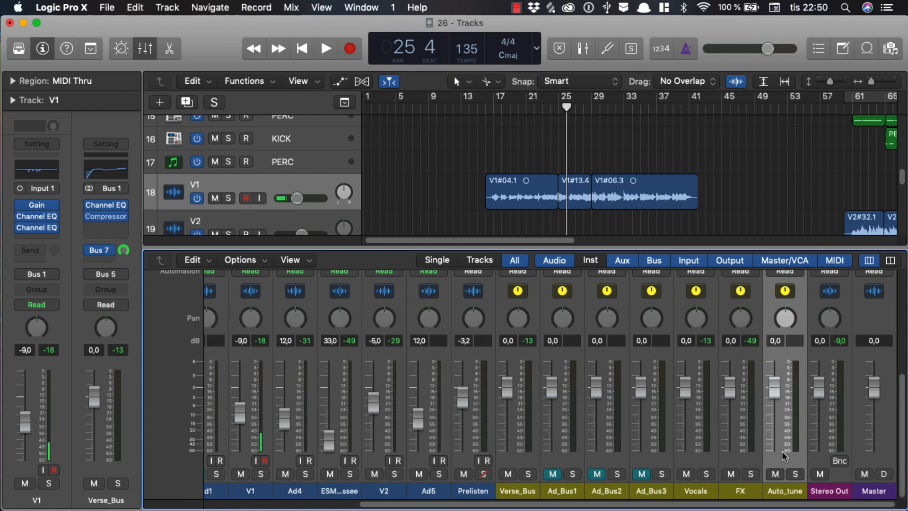
scroll(783, 374, "up", 2)
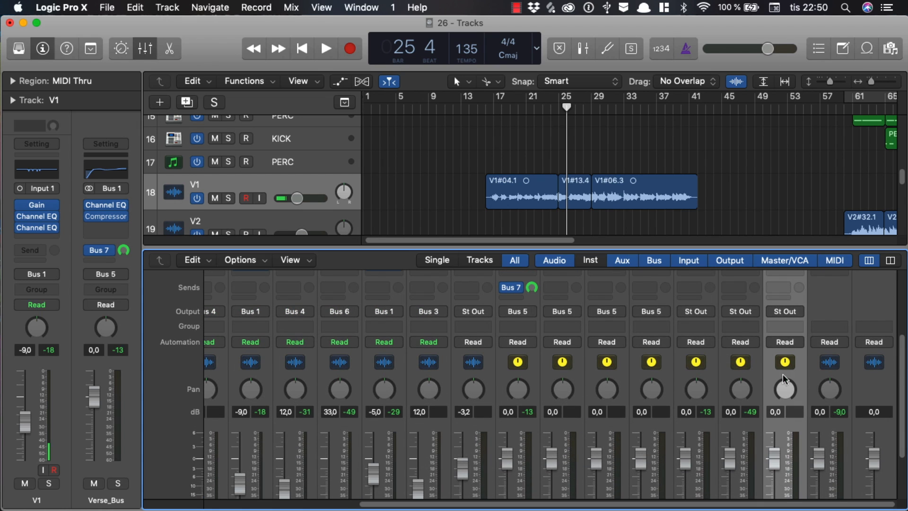
left_click(788, 311)
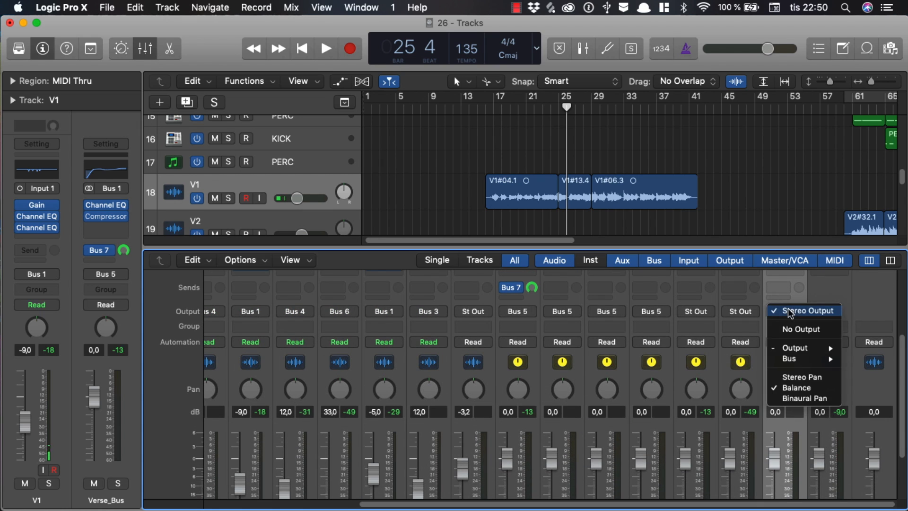
mouse_move(802, 362)
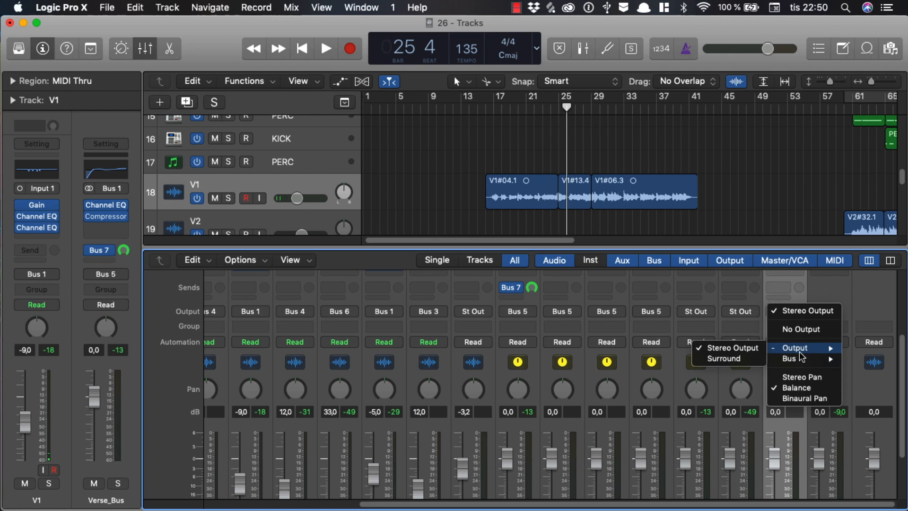
left_click(770, 441)
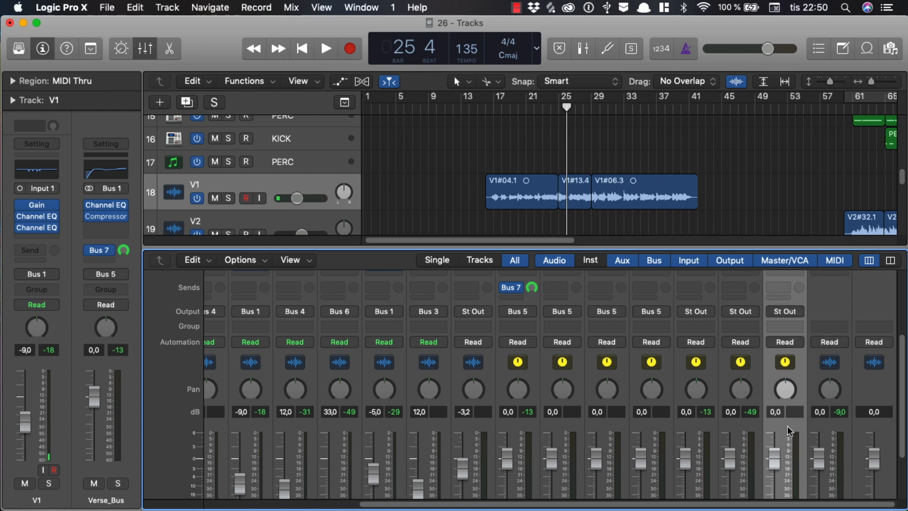
left_click(787, 317)
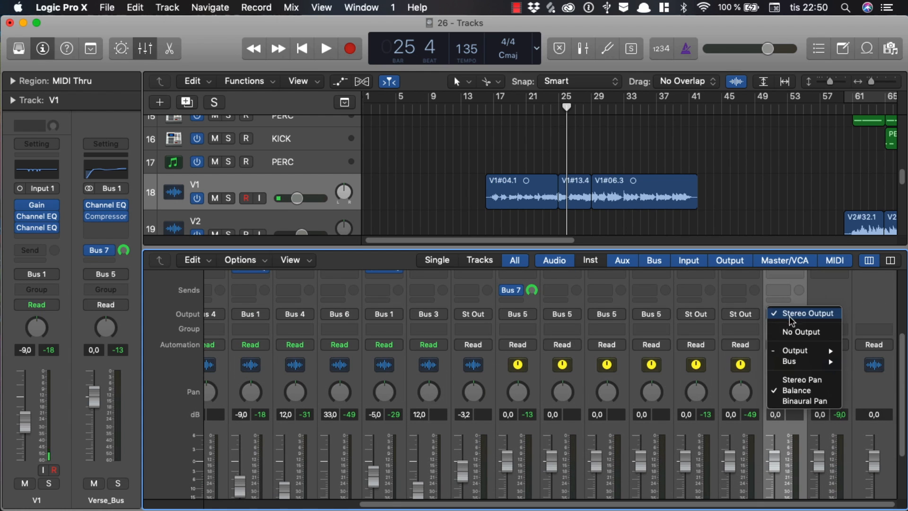
mouse_move(805, 362)
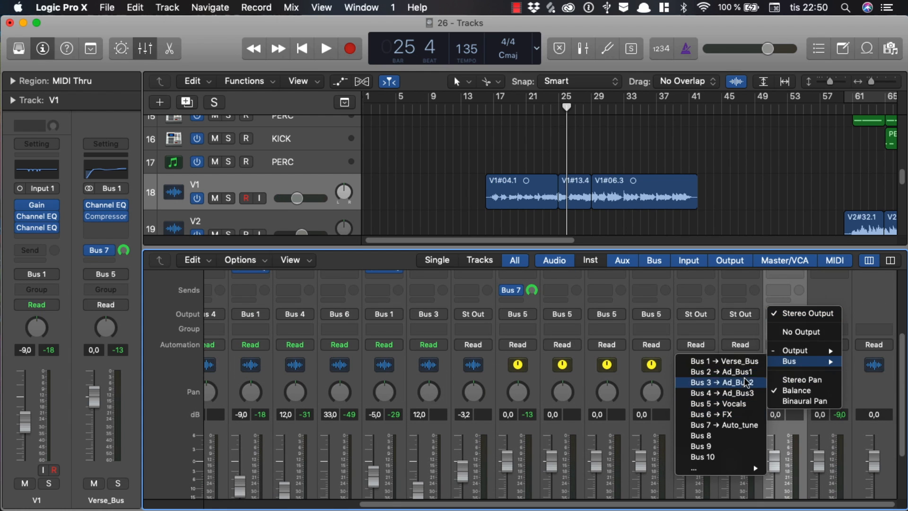
left_click(737, 404)
Step: Insert the stereo Pitch Correction plug-in on the Auto_tune channel
scroll(783, 412, "down", 3)
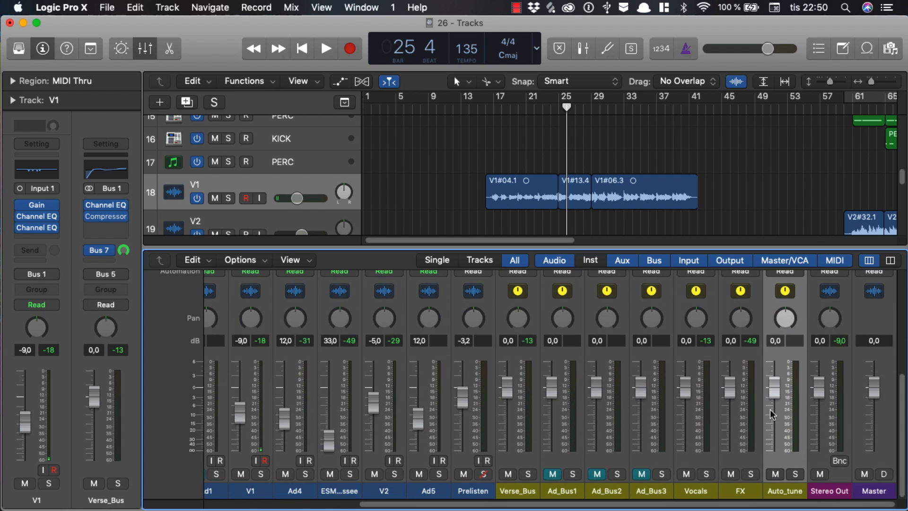
scroll(770, 409, "up", 7)
left_click(787, 330)
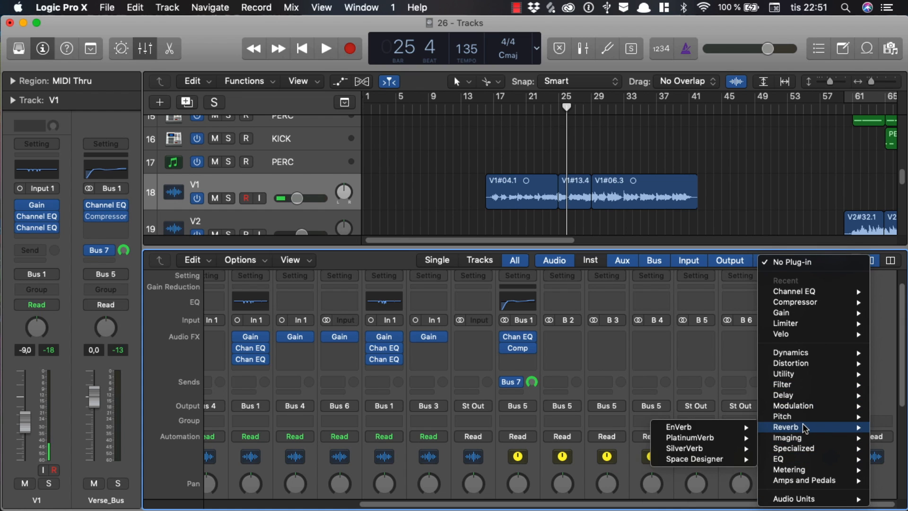
mouse_move(805, 418)
mouse_move(735, 423)
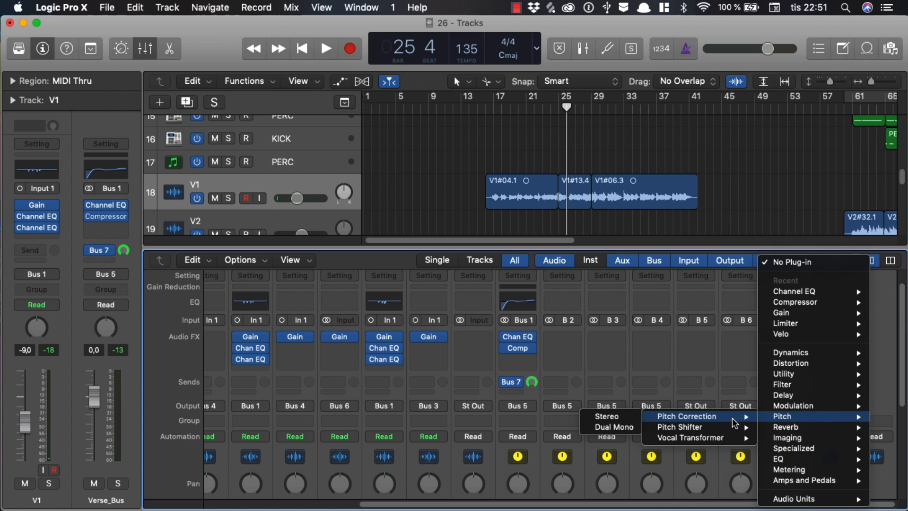
left_click(630, 418)
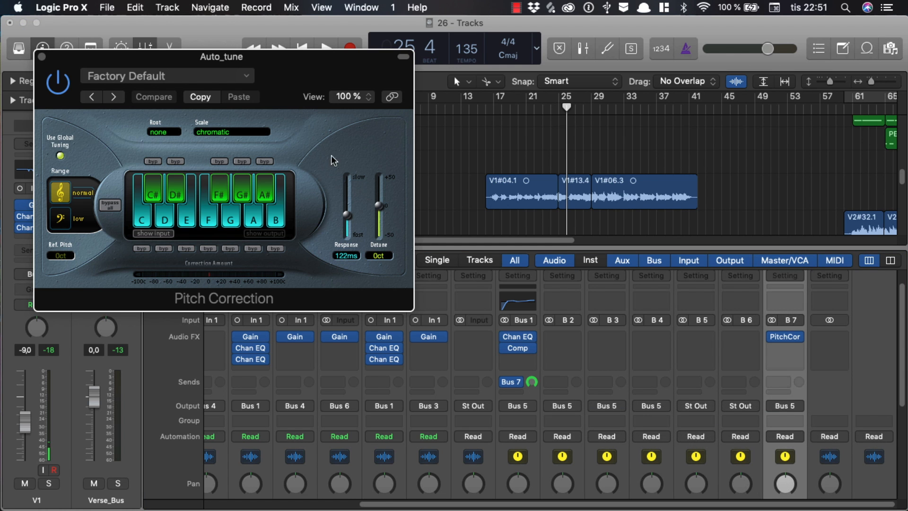
Step: Set a cycle range over the V1 regions from about bar 17 to bar 41, moving the Pitch Correction window out of the way
left_click_drag(283, 65, 582, 274)
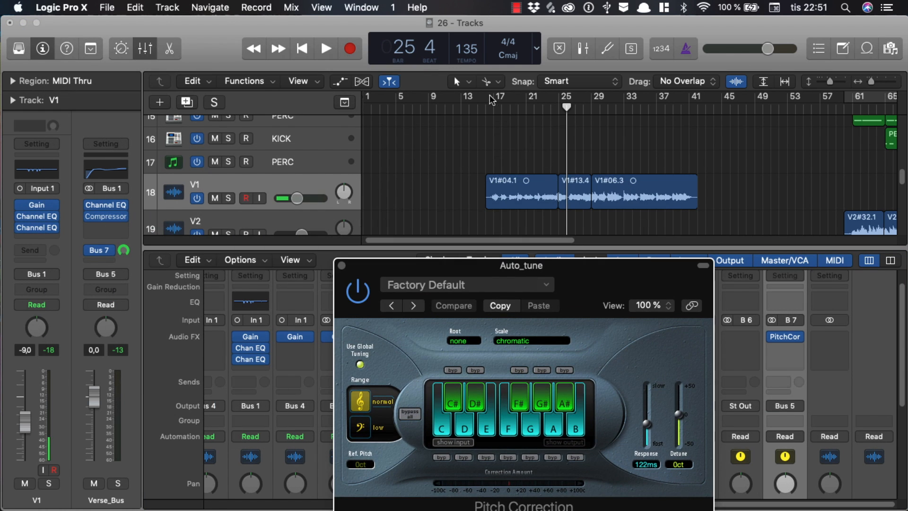
left_click_drag(492, 100, 692, 100)
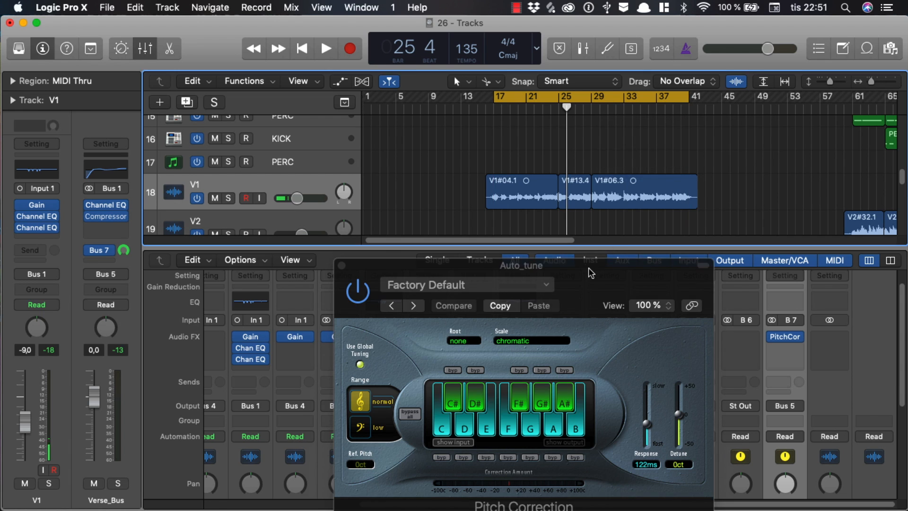
left_click_drag(590, 273, 330, 99)
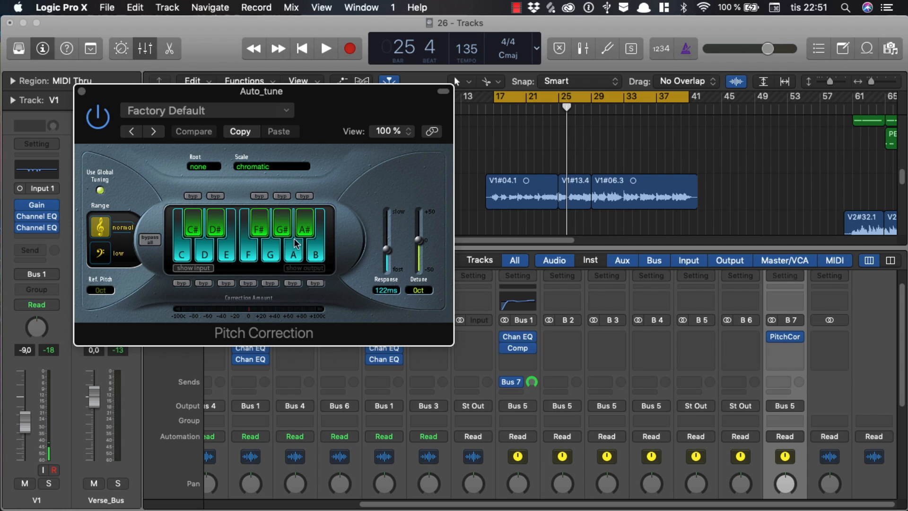
Step: Exclude the notes C, B and F from the pitch correction and set its response to 26.0 ms
left_click(180, 260)
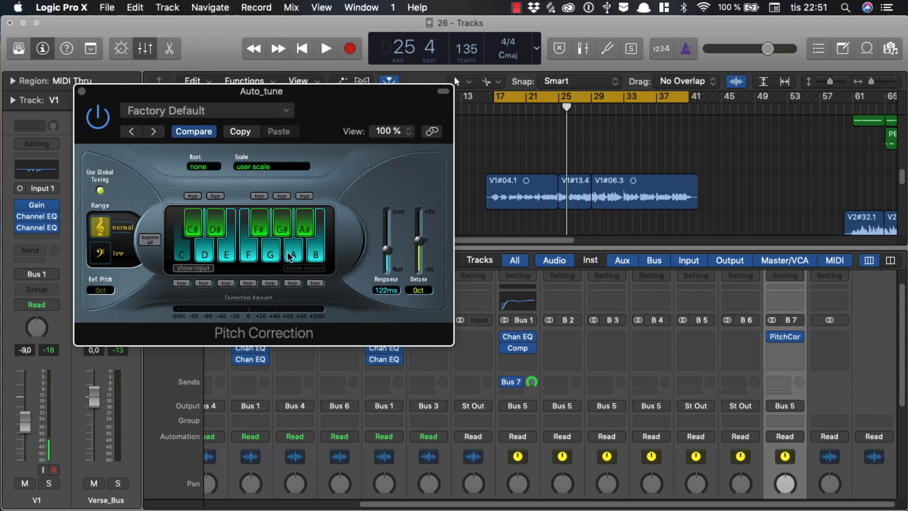
left_click(321, 254)
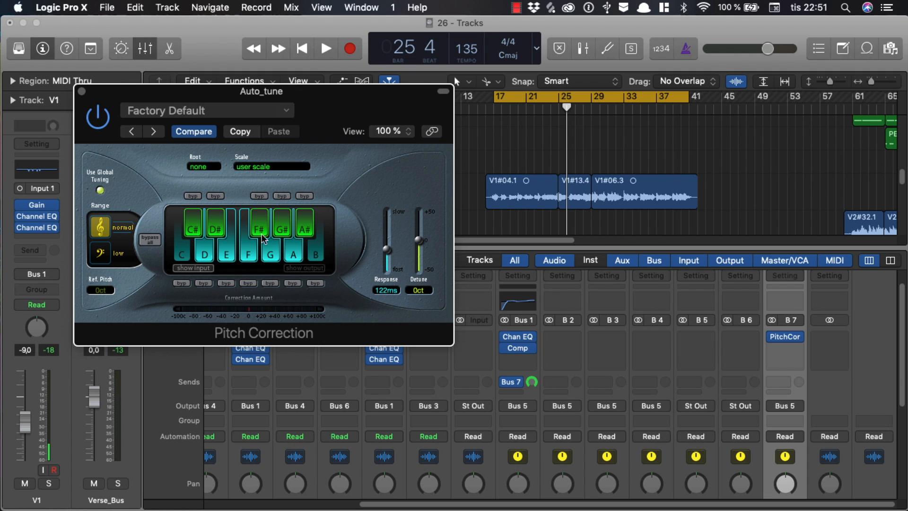
left_click(246, 255)
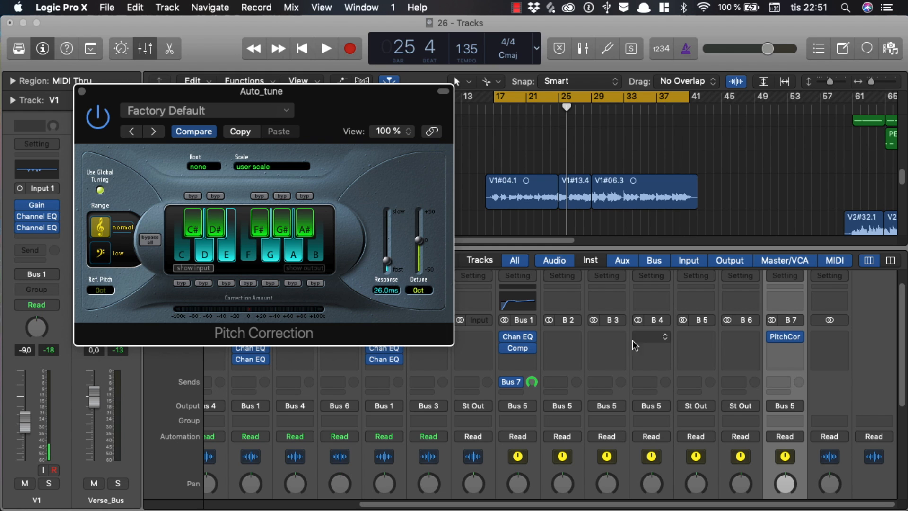
left_click(531, 382)
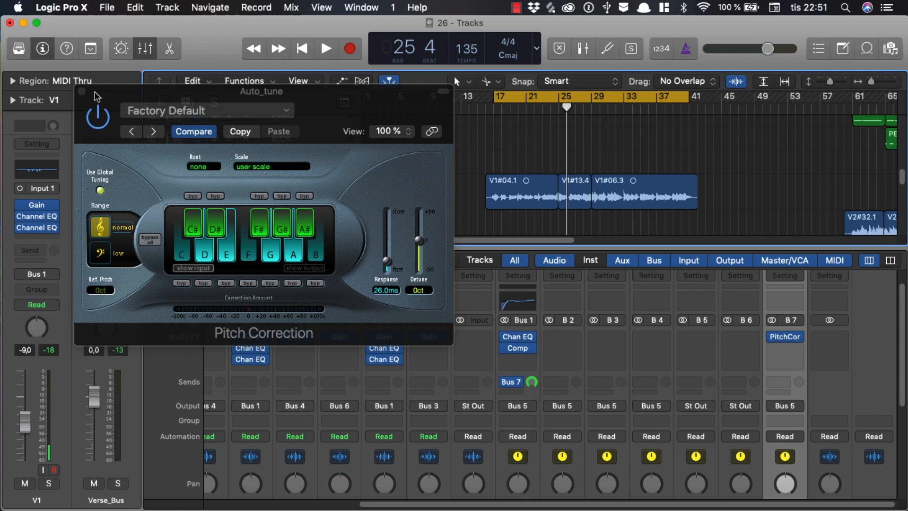
left_click_drag(97, 96, 82, 72)
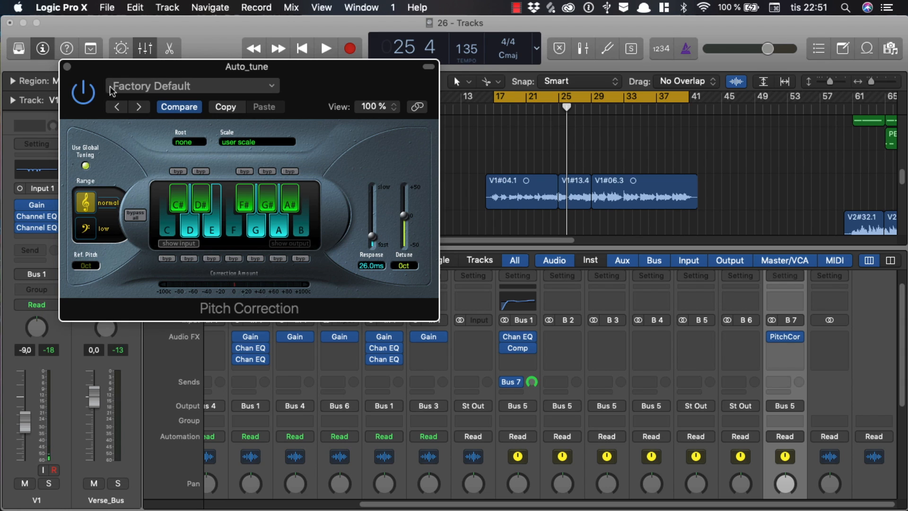
Step: Play the cycled verse while re-enabling the notes C, F and B and setting the pitch correction response to 40.4 ms
key("space")
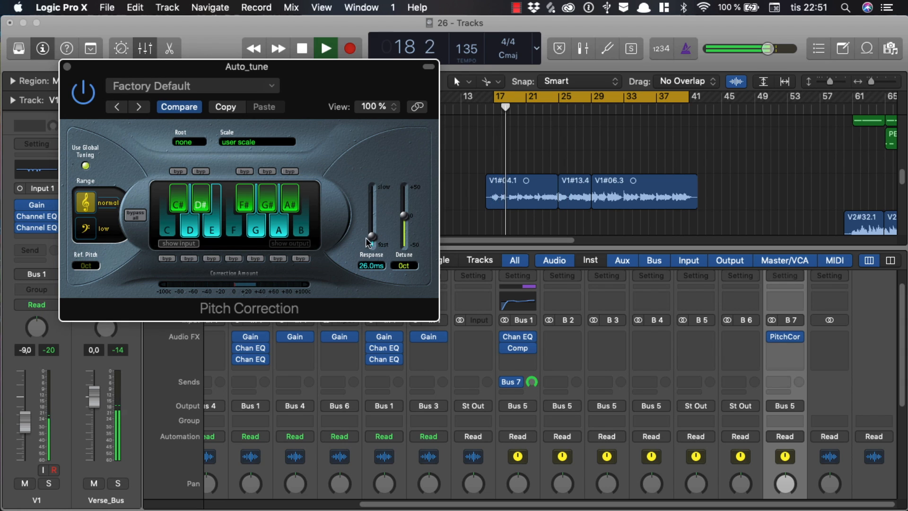
left_click_drag(372, 237, 372, 235)
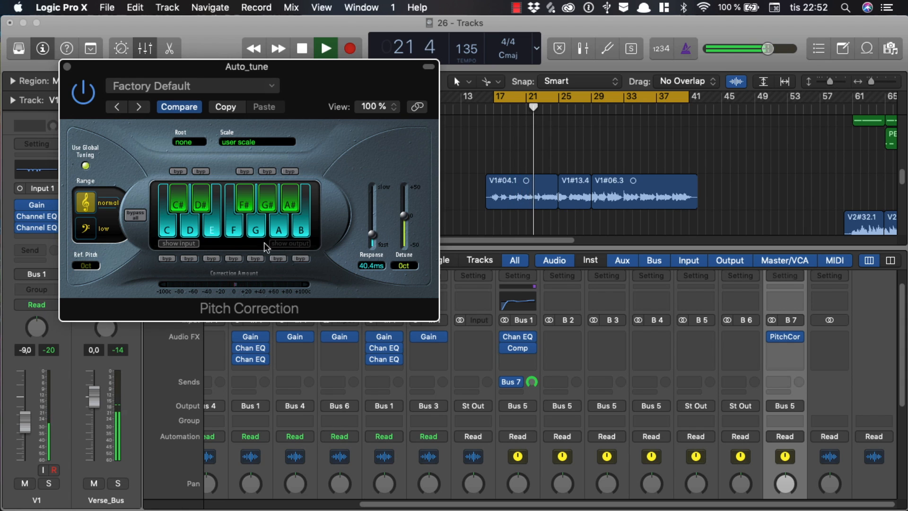
key("space")
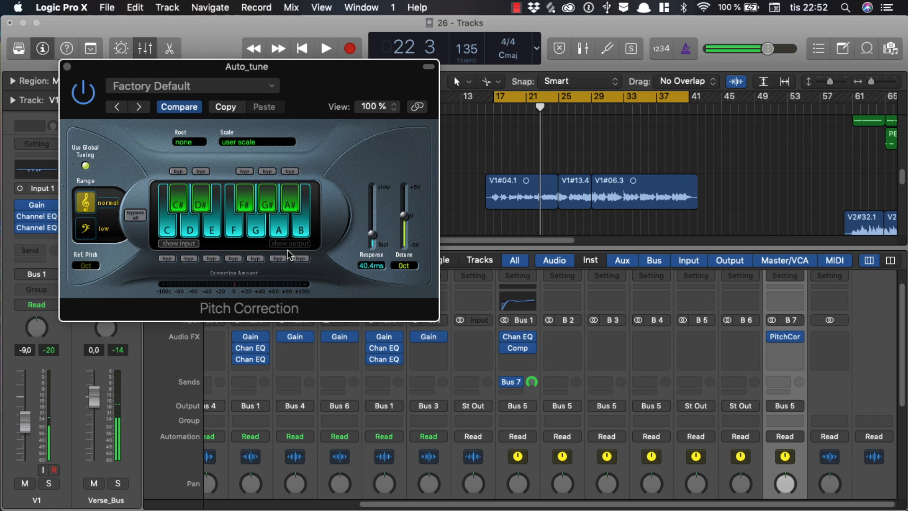
Step: Replay the verse and set the pitch correction response to 29.3 ms
key("space")
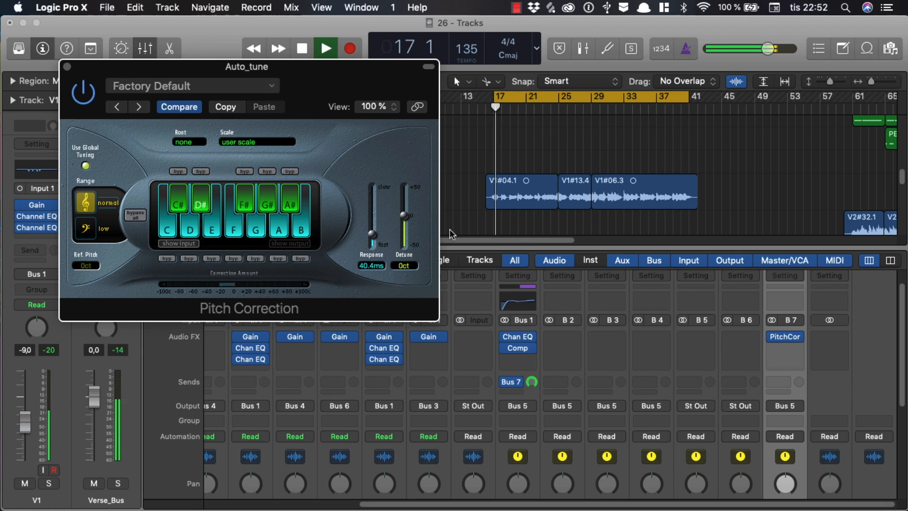
left_click_drag(372, 234, 373, 239)
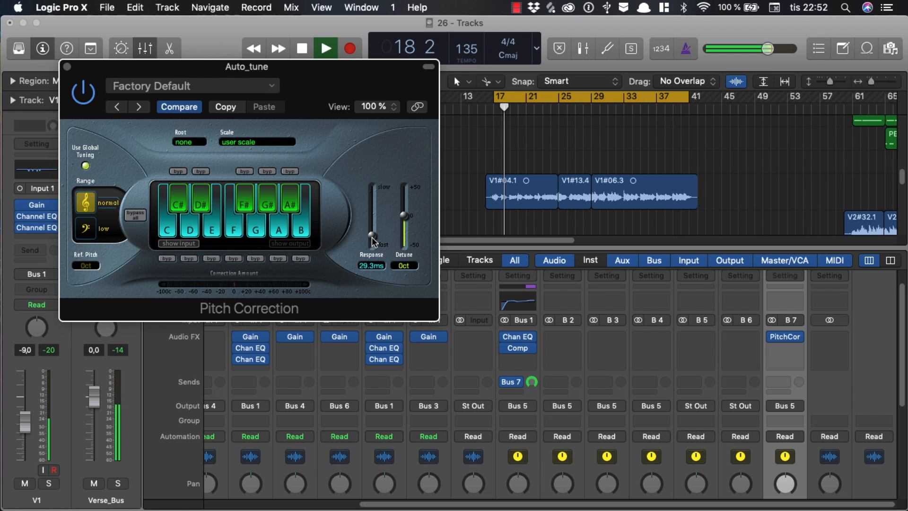
key("space")
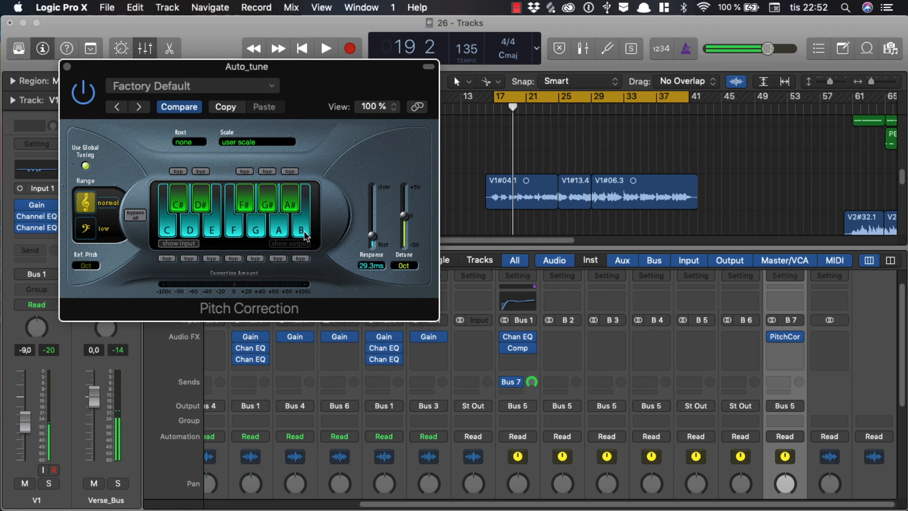
Step: Exclude the notes C, C#, F, F# and B from the pitch correction while the verse plays
key("space")
left_click(167, 227)
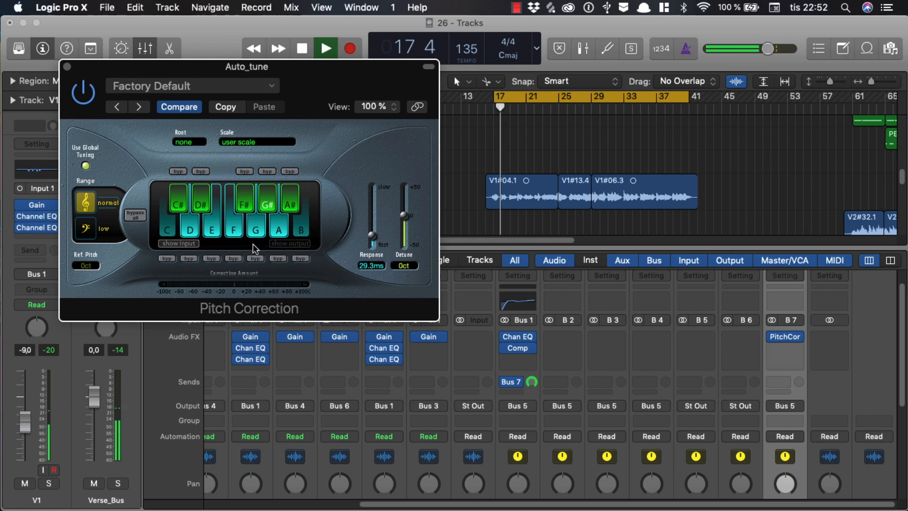
left_click(178, 201)
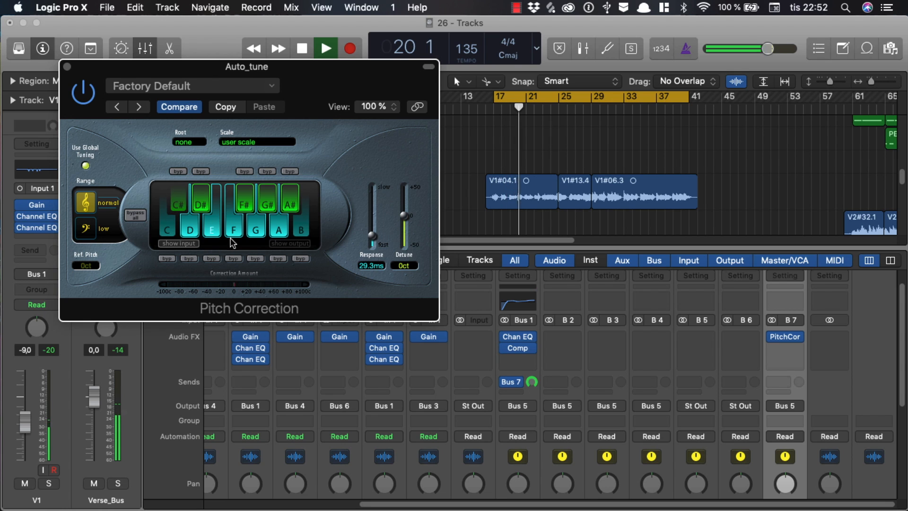
left_click(233, 232)
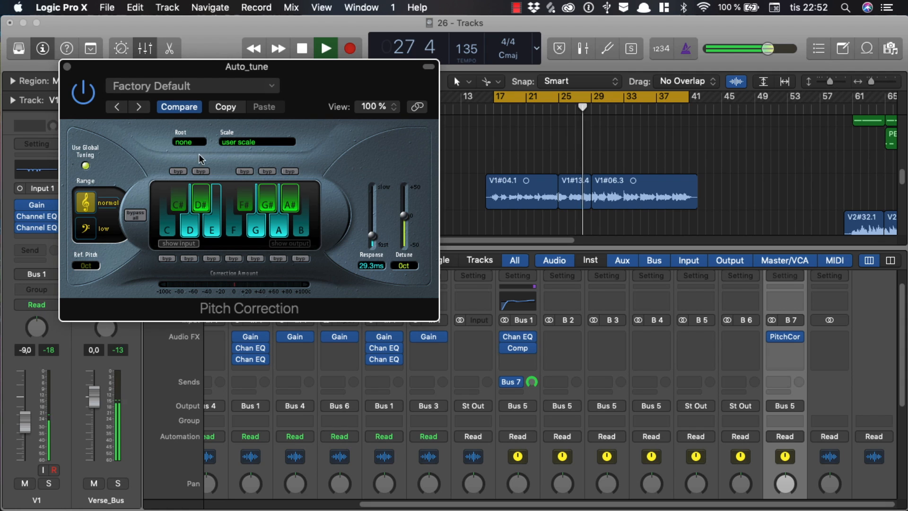
Step: Set the pitch correction response to 40.4 ms, stop playback and close the plug-in window
left_click_drag(378, 247, 382, 234)
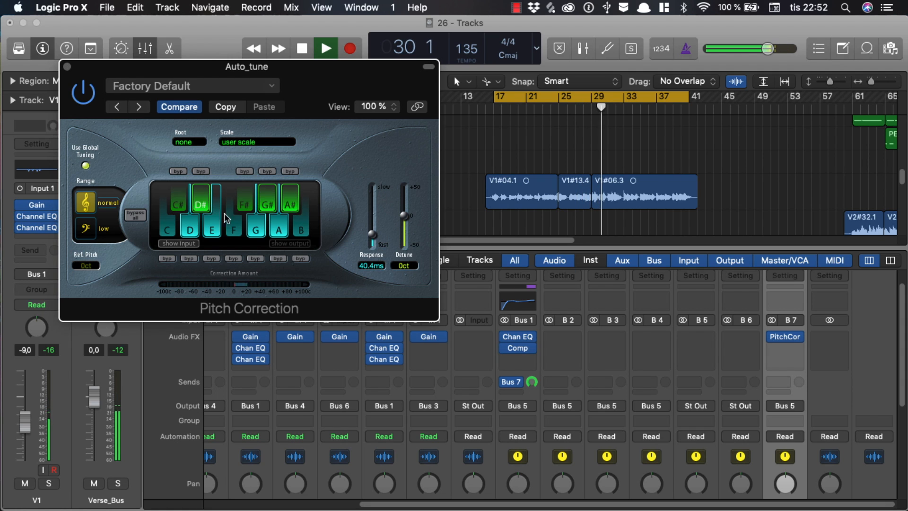
key("space")
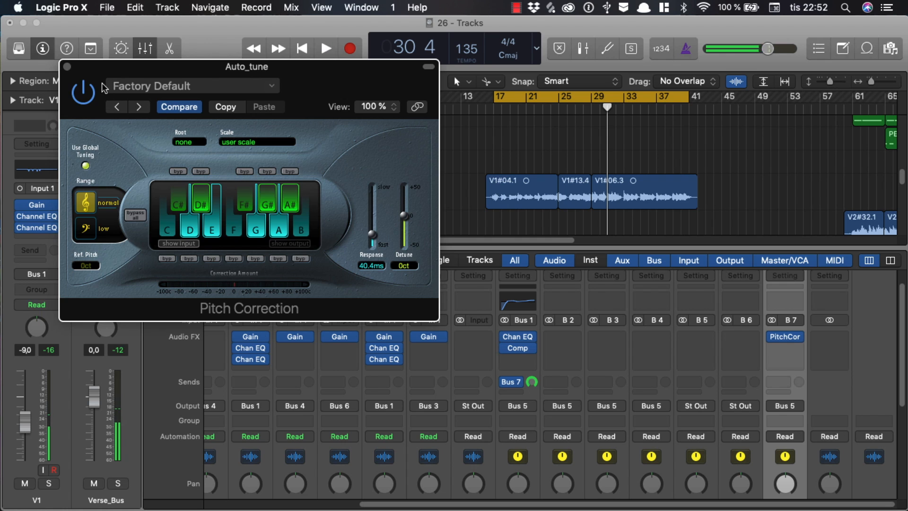
left_click(66, 66)
Step: Turn the Bus 7 send on Verse_Bus fully down and briefly play the verse without it
scroll(520, 352, "down", 3)
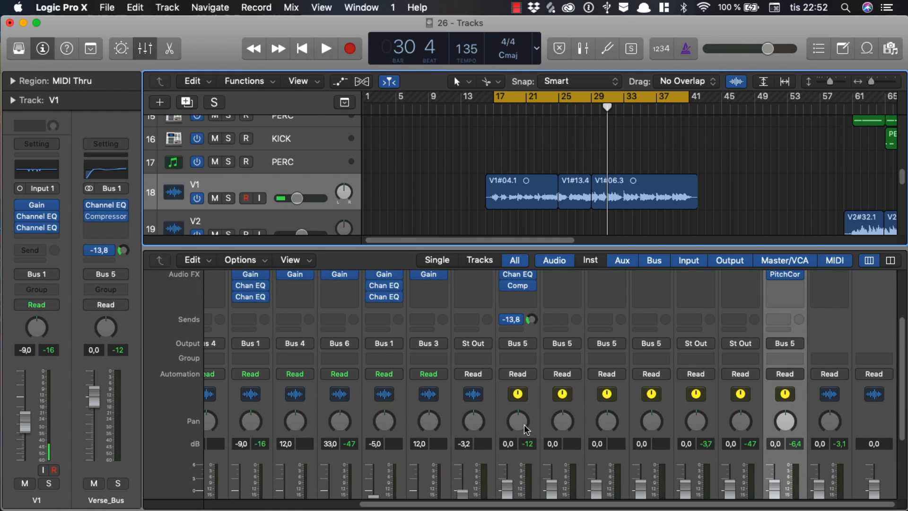
key("space")
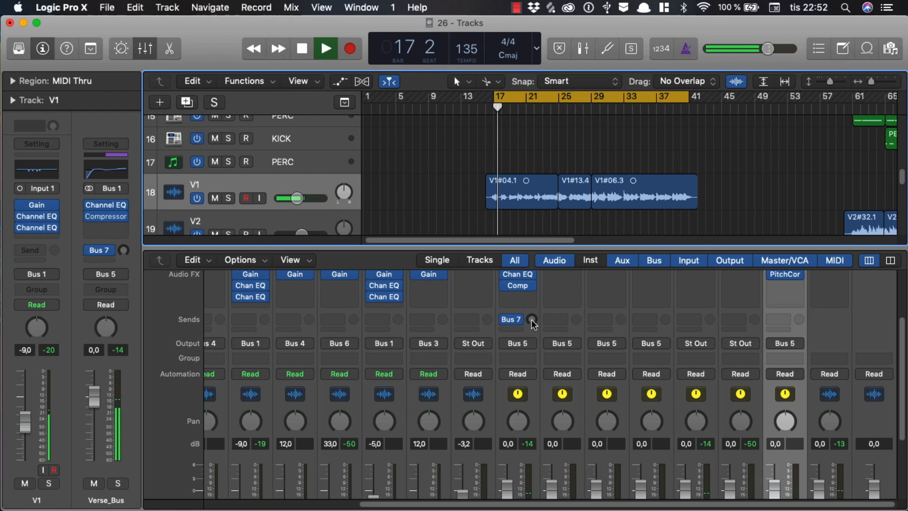
key("space")
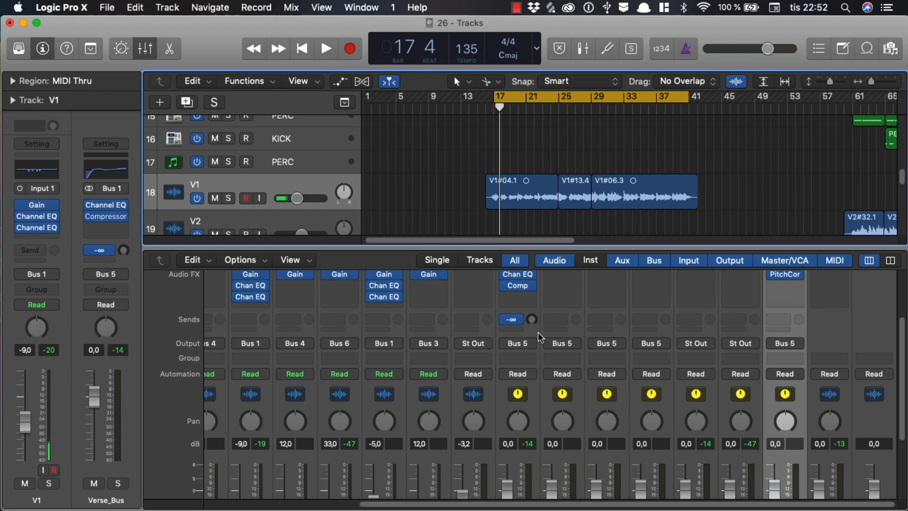
Step: Bring the Bus 7 send on Verse_Bus up to a partial level, balancing it while the verse plays
scroll(538, 317, "up", 5)
left_click_drag(533, 319, 541, 143)
key("space")
left_click_drag(533, 319, 555, 426)
scroll(571, 360, "down", 4)
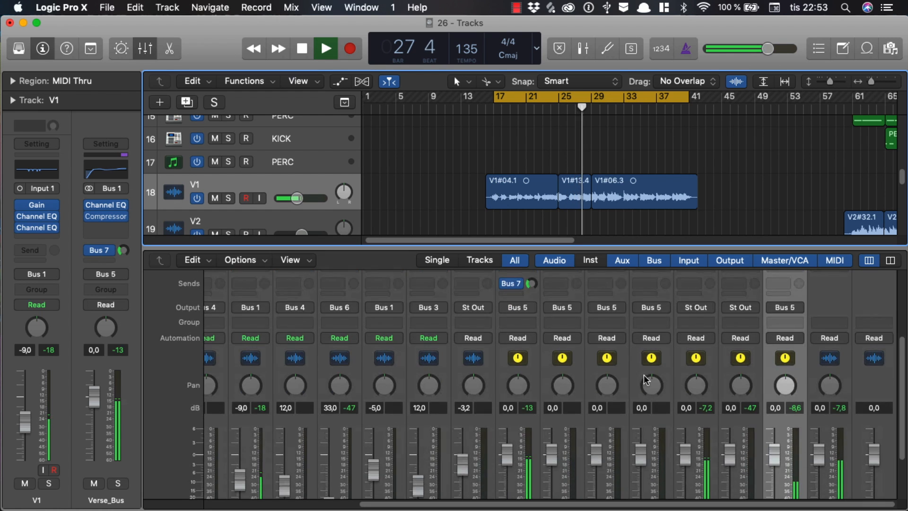
Step: Stop playback and route the Auto_tune aux's output directly to Stereo Output instead of the Vocals bus
scroll(555, 356, "up", 5)
scroll(615, 390, "down", 4)
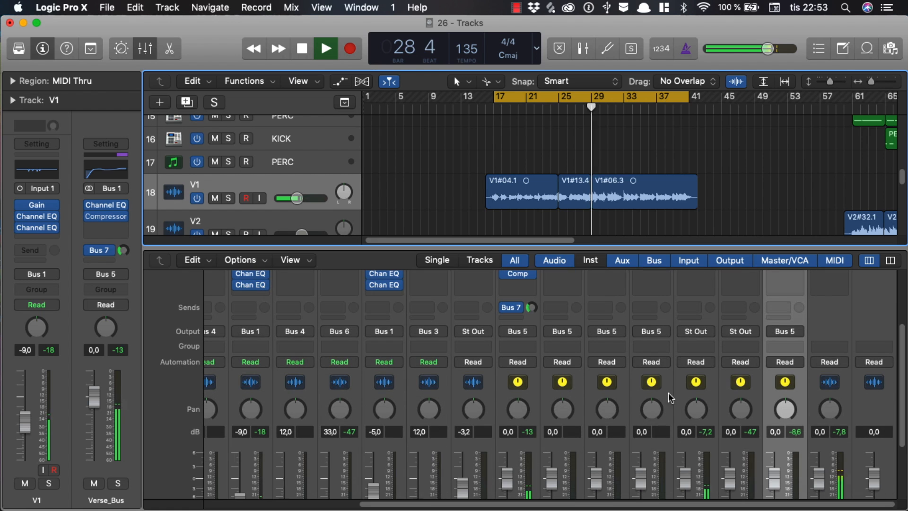
key("space")
left_click(796, 329)
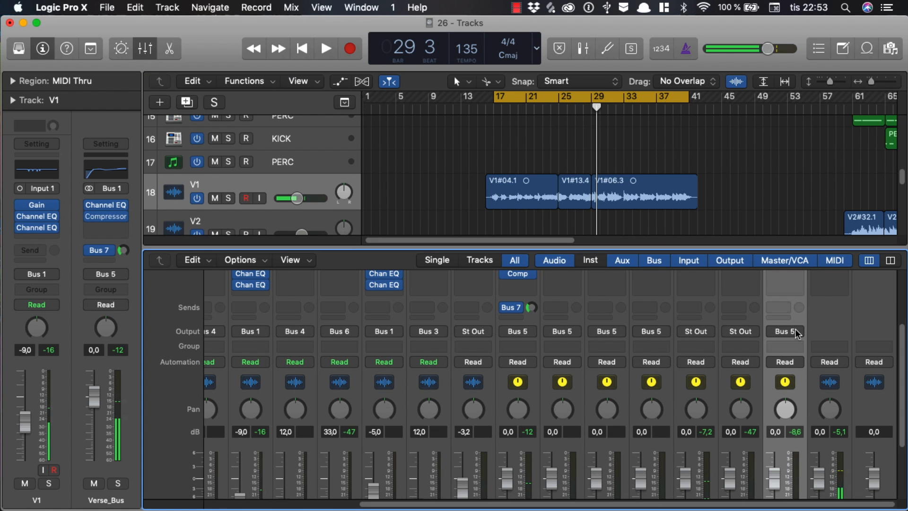
scroll(787, 350, "down", 2)
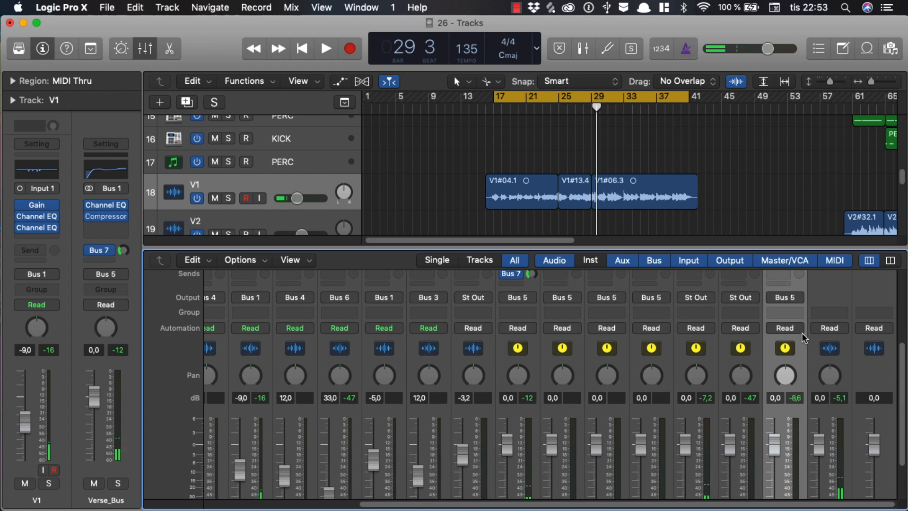
scroll(801, 331, "up", 3)
left_click(794, 359)
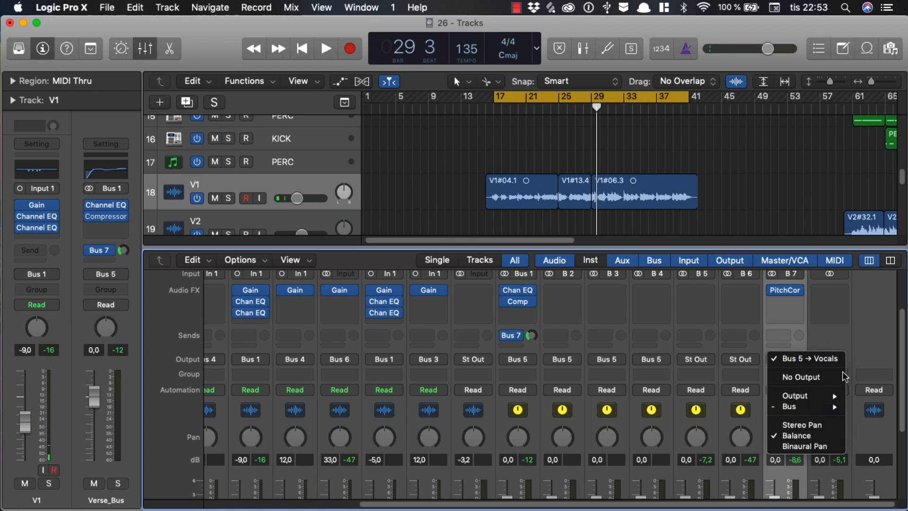
mouse_move(826, 411)
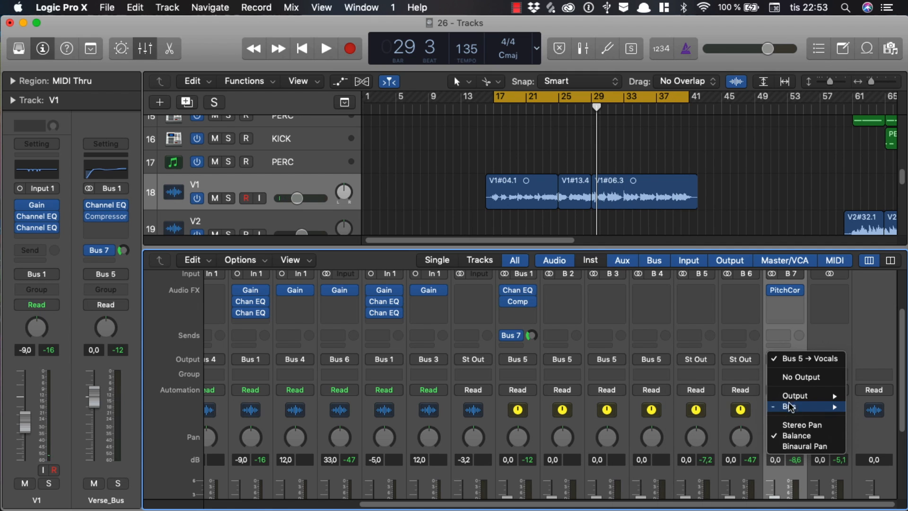
mouse_move(793, 396)
left_click(748, 396)
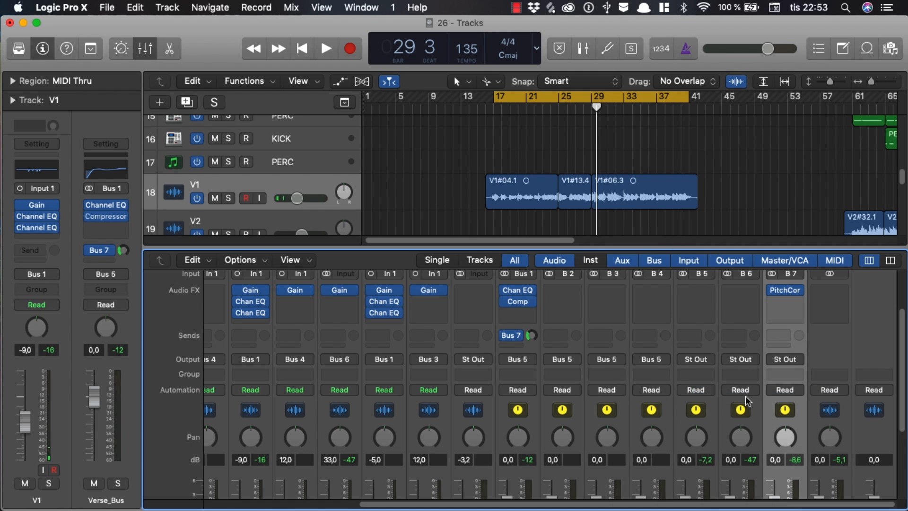
Step: Play the verse and set the Bus 7 send on Verse_Bus to -14.0 dB
key("space")
scroll(740, 407, "down", 4)
scroll(739, 413, "down", 1)
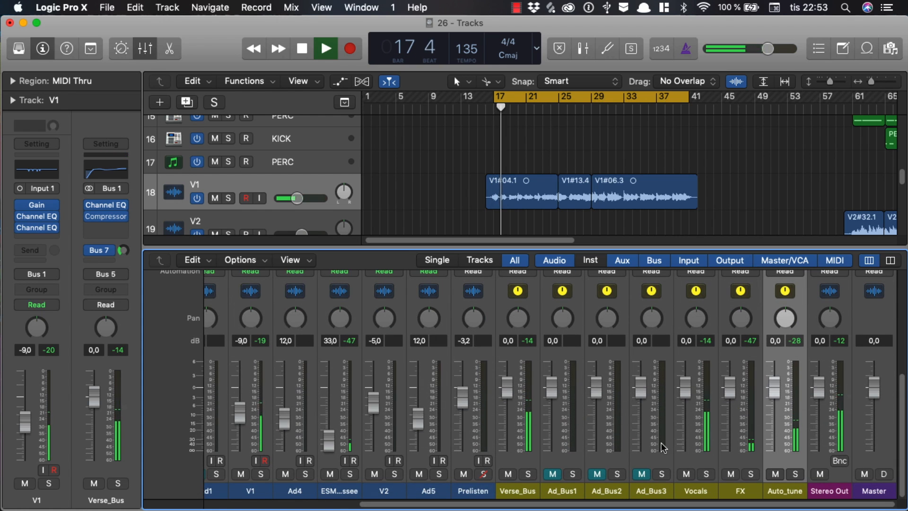
scroll(529, 426, "up", 3)
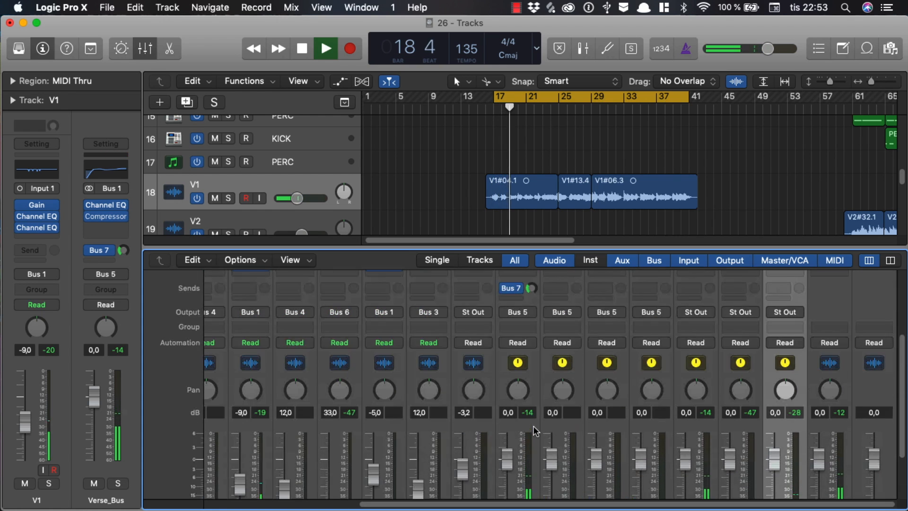
mouse_move(533, 294)
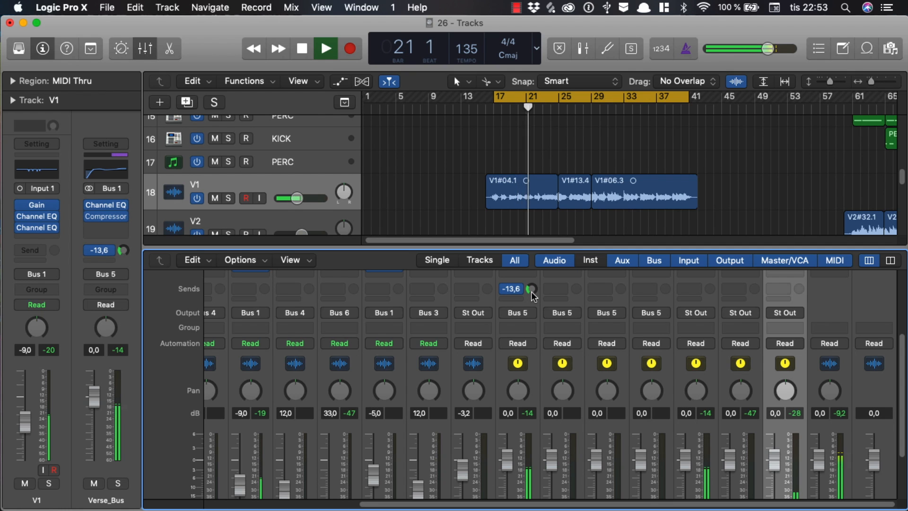
left_click_drag(531, 292, 532, 293)
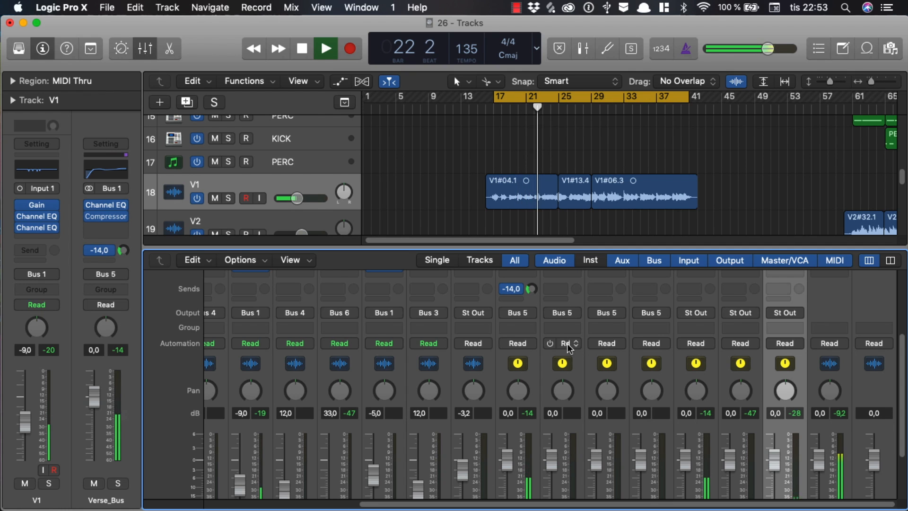
Step: Solo the Auto_tune aux to hear the pitch-corrected signal while the verse plays, and clear the solo again
scroll(547, 352, "down", 5)
scroll(548, 352, "up", 8)
scroll(775, 367, "up", 3)
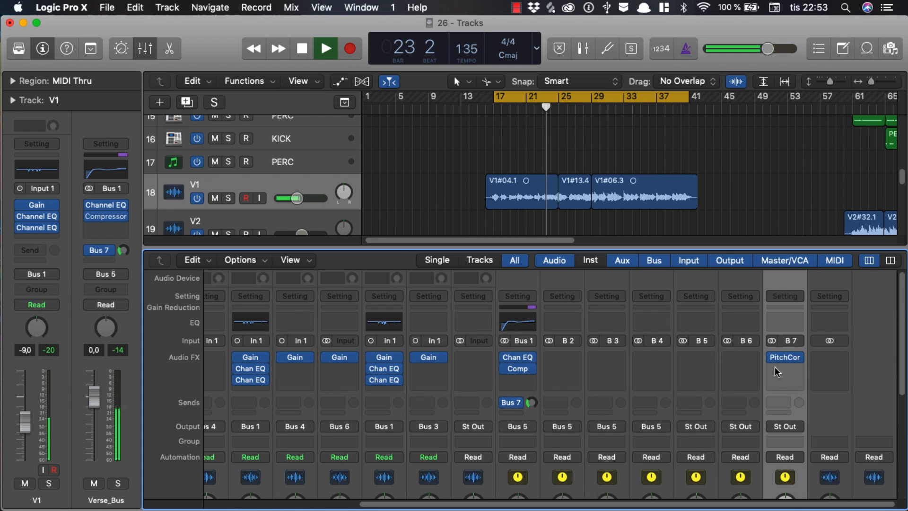
scroll(791, 368, "down", 8)
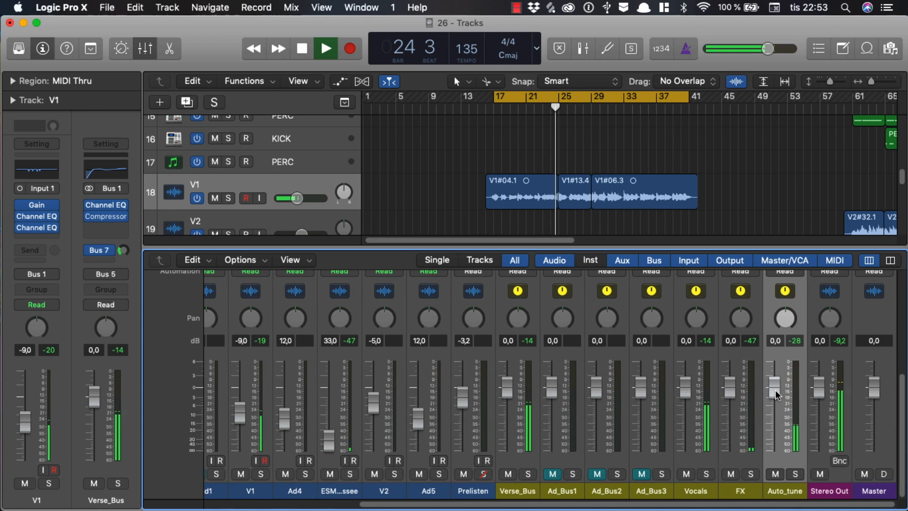
left_click(795, 474)
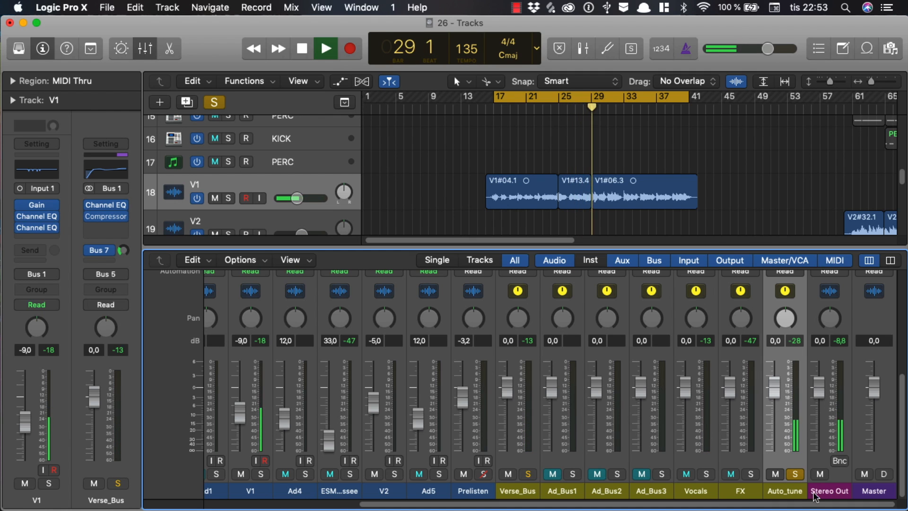
left_click(798, 475)
scroll(570, 416, "up", 5)
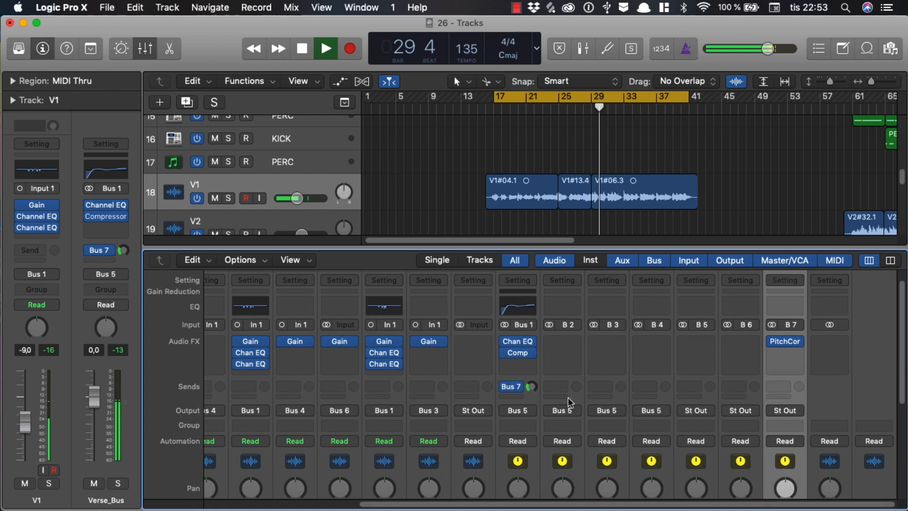
left_click(532, 386)
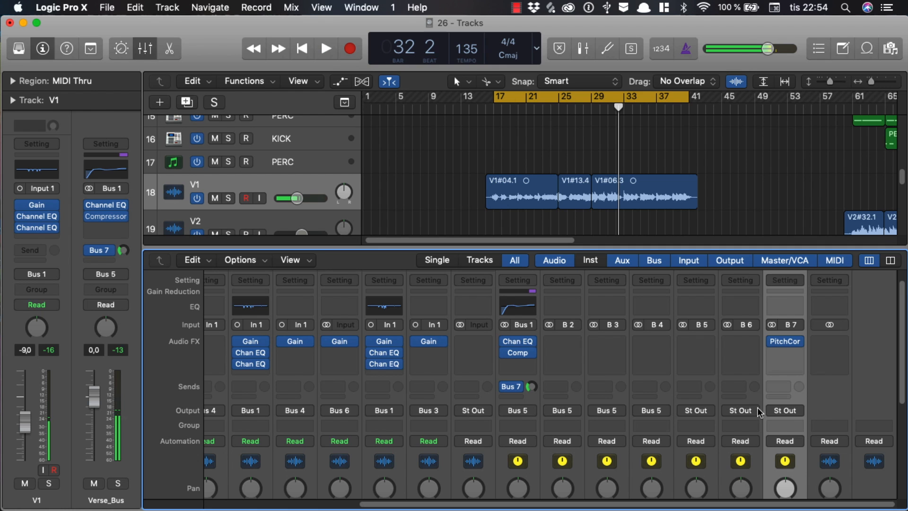
Step: Replay the verse with solo on Verse_Bus and Auto_tune to compare the dry and corrected vocals, and clear the solos
left_click(786, 410)
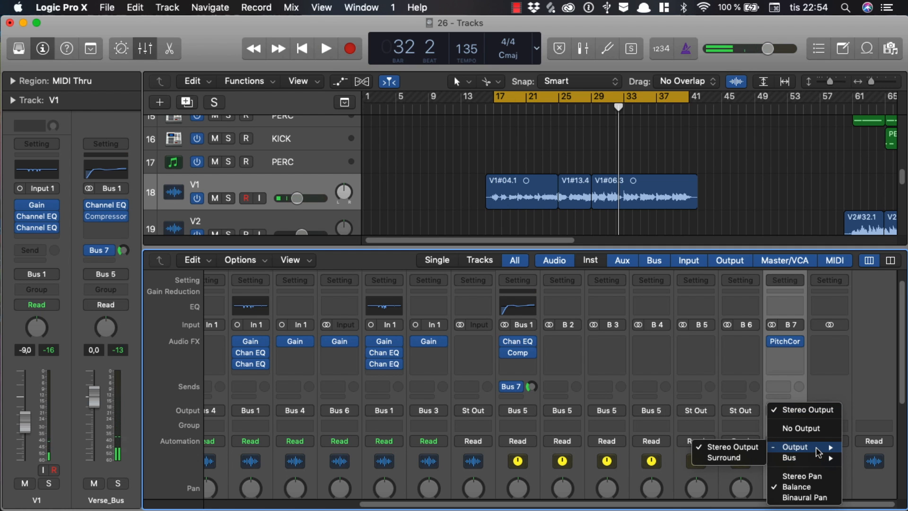
left_click(757, 380)
scroll(757, 380, "down", 5)
key("space")
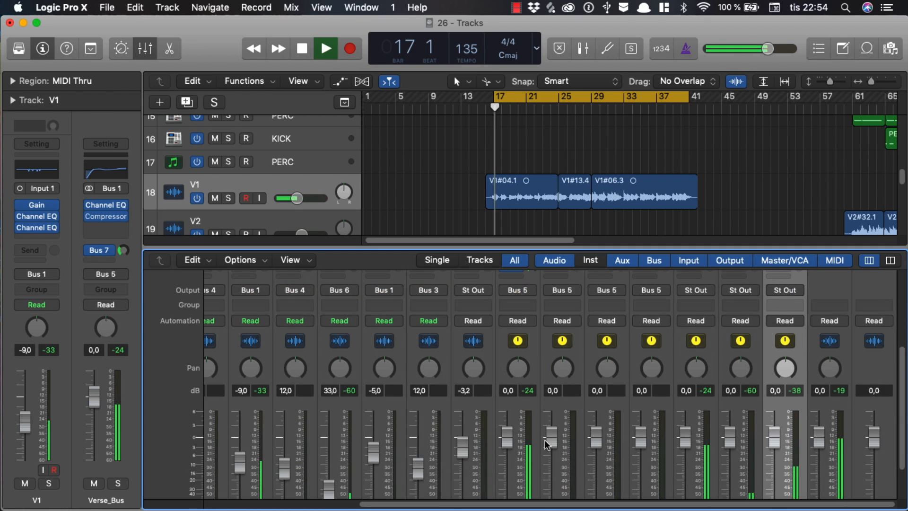
scroll(615, 426, "down", 2)
left_click(528, 474)
left_click(796, 475)
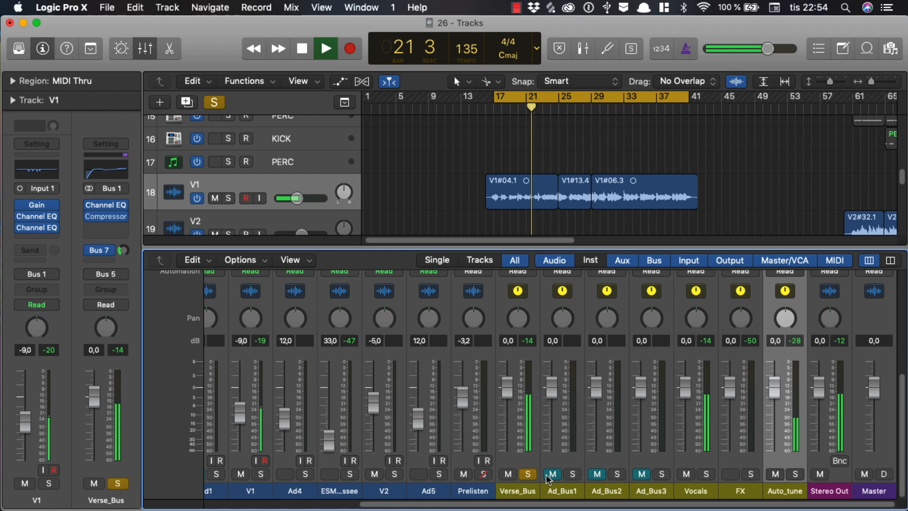
left_click(528, 474)
Step: Route the Auto_tune aux's output to Bus 5 (Vocals) and set the Bus 7 send on Verse_Bus to -13.0 dB
scroll(787, 396, "up", 5)
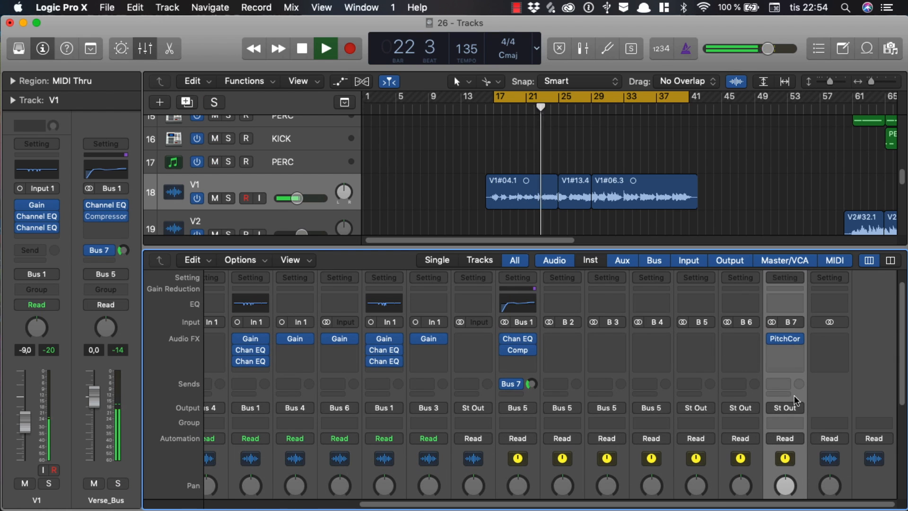
left_click(796, 406)
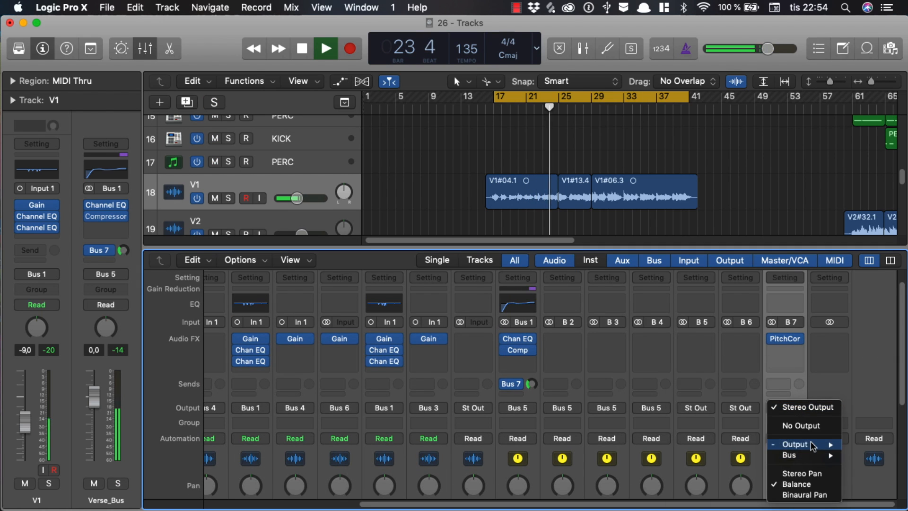
mouse_move(810, 455)
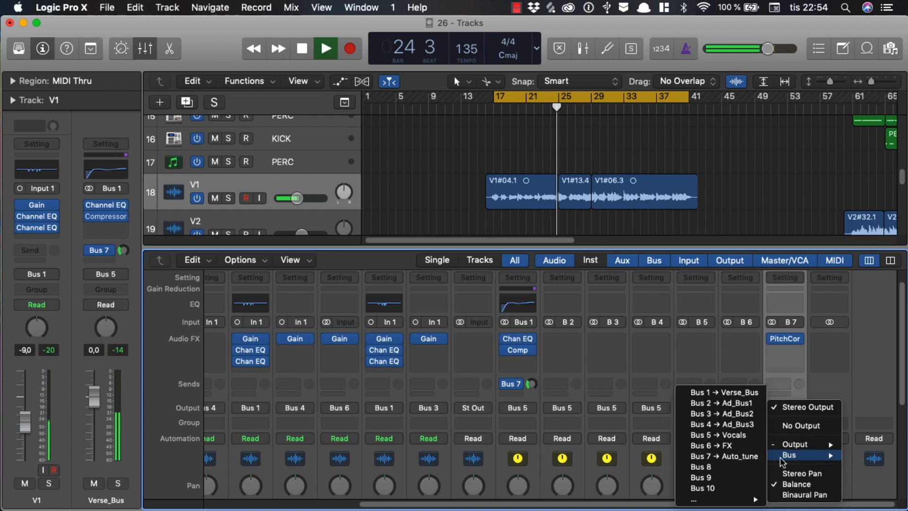
left_click(738, 435)
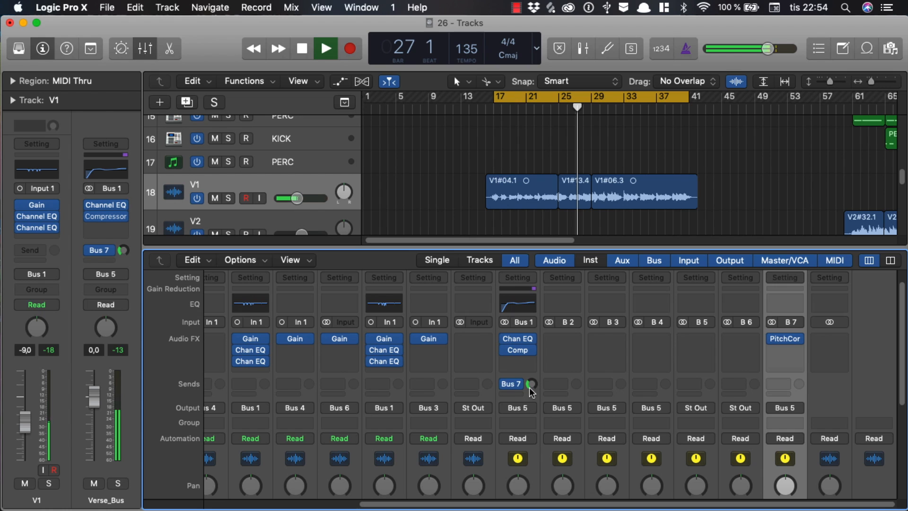
left_click_drag(530, 386, 530, 386)
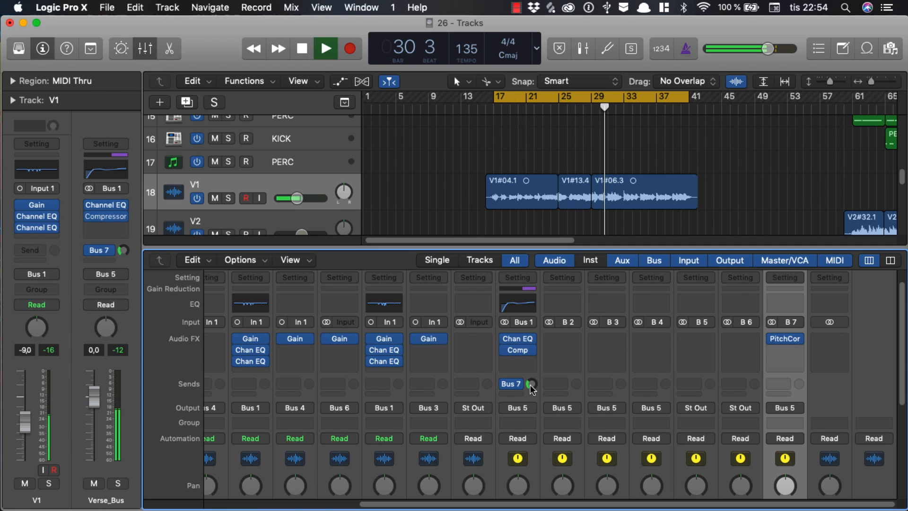
left_click_drag(532, 387, 533, 375)
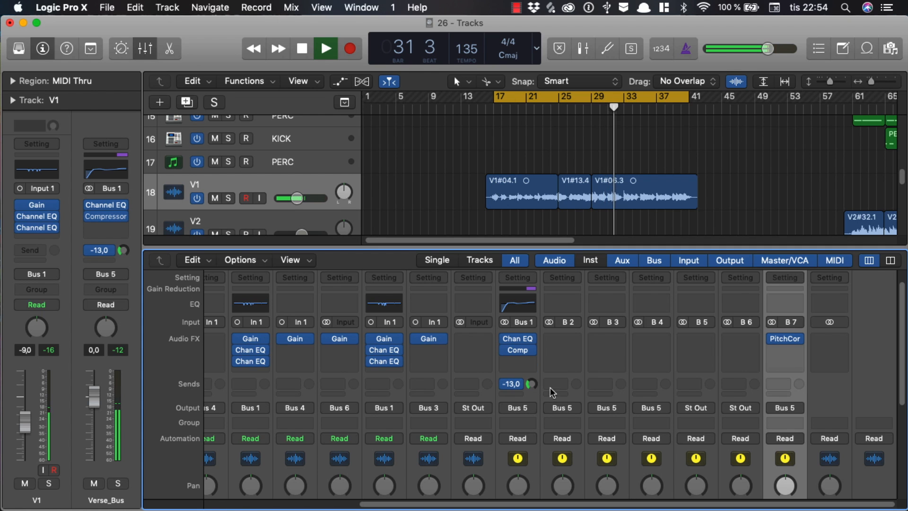
Step: Check the vocal blend by soloing Verse_Bus and adding Auto_tune, clear the solos and stop playback
scroll(550, 388, "down", 5)
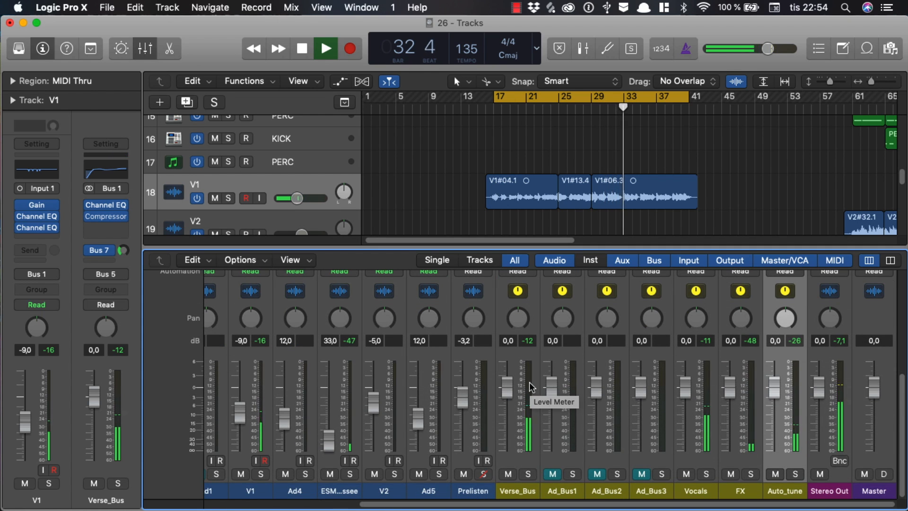
left_click(530, 474)
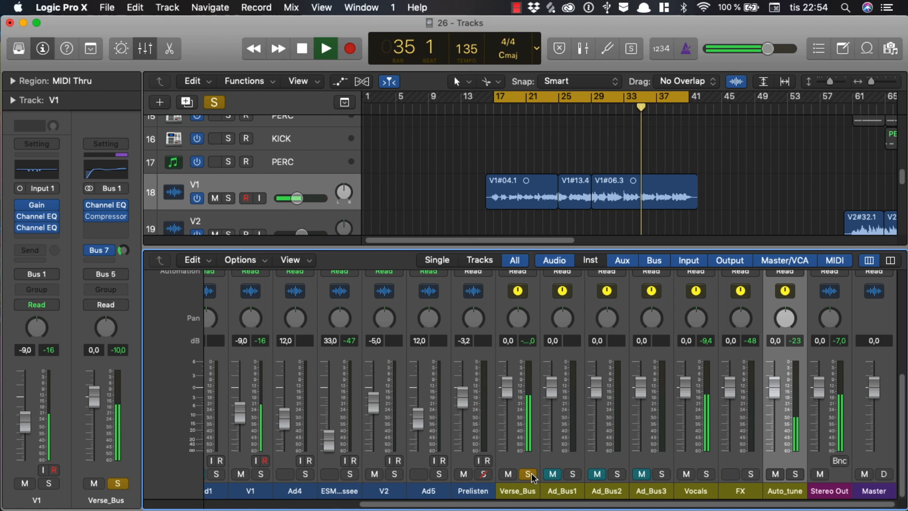
left_click(796, 474)
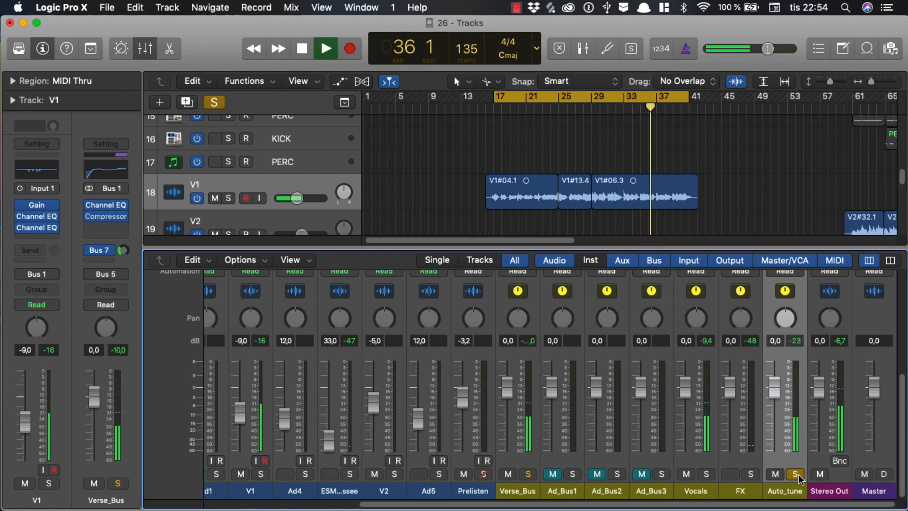
left_click(799, 475)
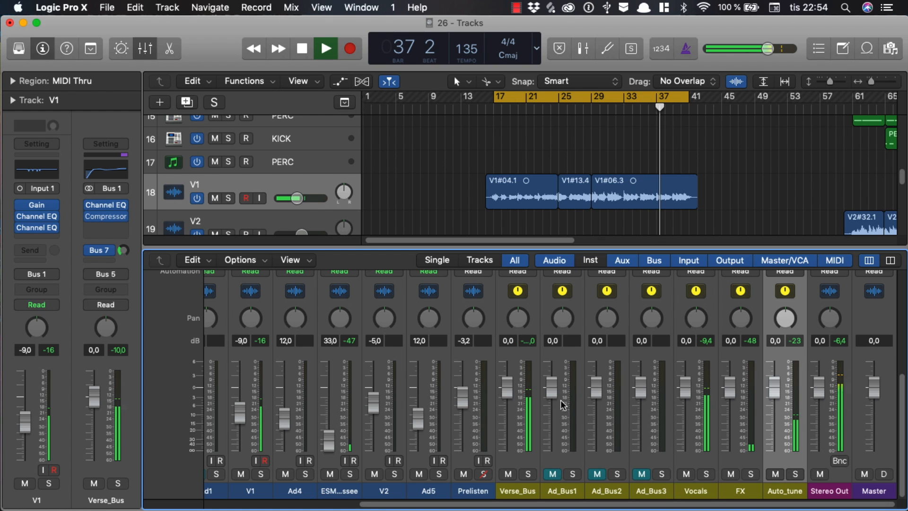
key("space")
Step: Move the cycle range to the V2 vocal section, spanning bar 61 to about bar 79, and start playback there
scroll(541, 436, "up", 5)
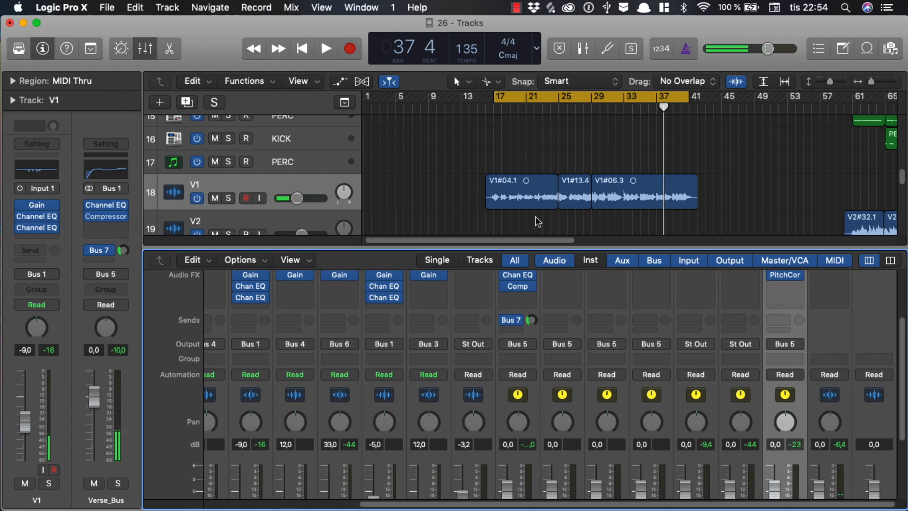
left_click_drag(551, 100, 688, 152)
scroll(688, 152, "right", 5)
key("space")
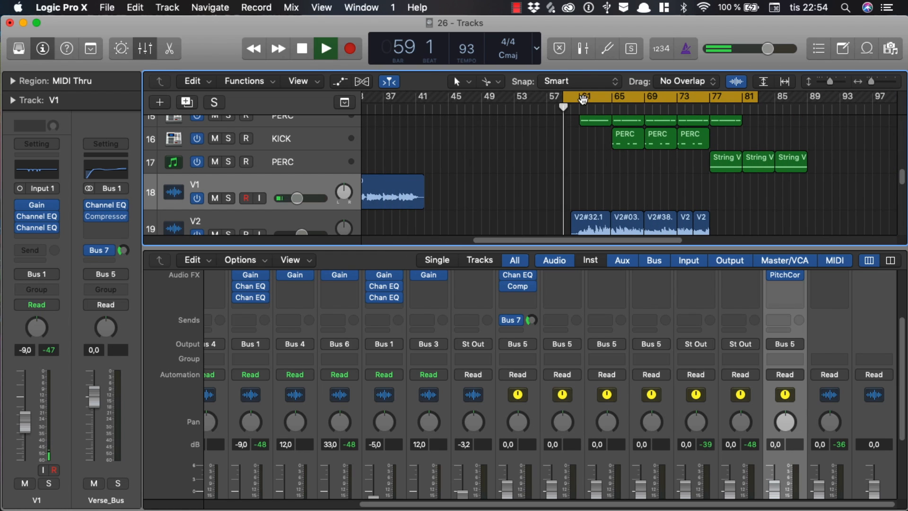
left_click_drag(578, 105, 600, 101)
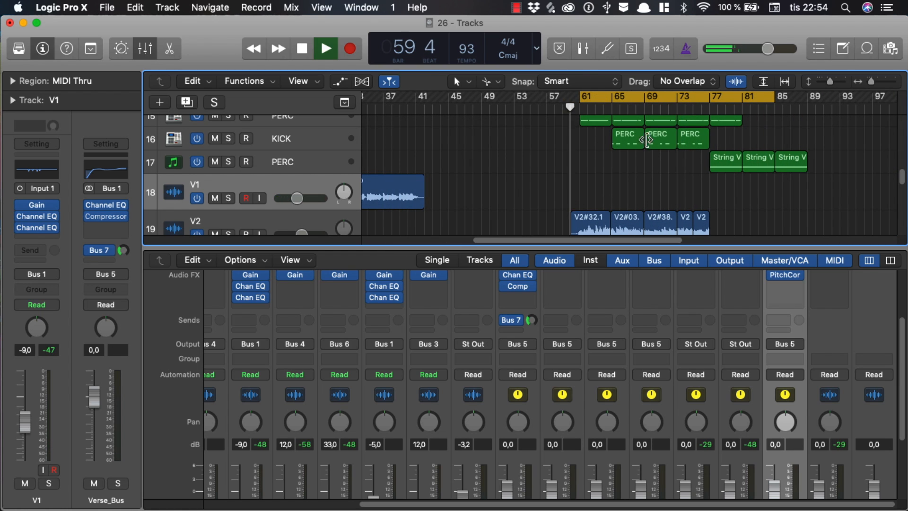
left_click_drag(773, 97, 729, 98)
Step: Set the Bus 7 send on Verse_Bus to -12.8 dB while the V2 section plays
scroll(685, 376, "down", 4)
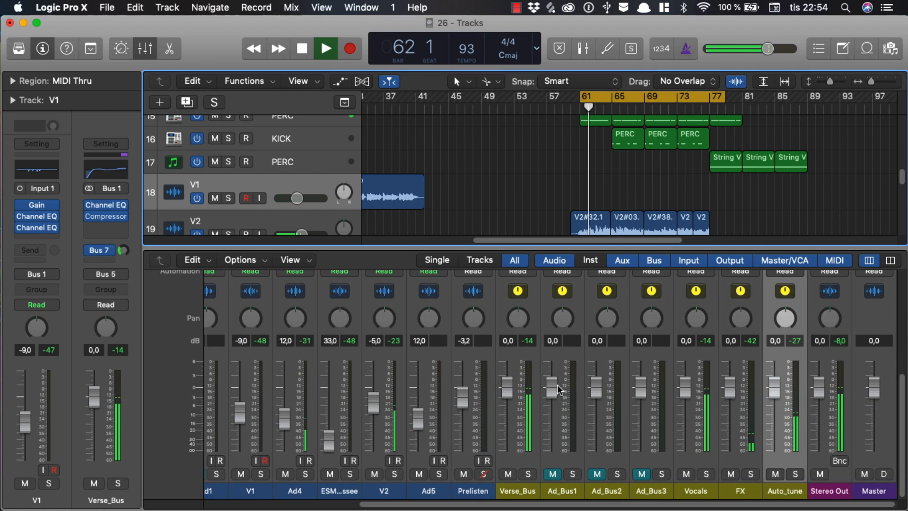
scroll(562, 386, "up", 8)
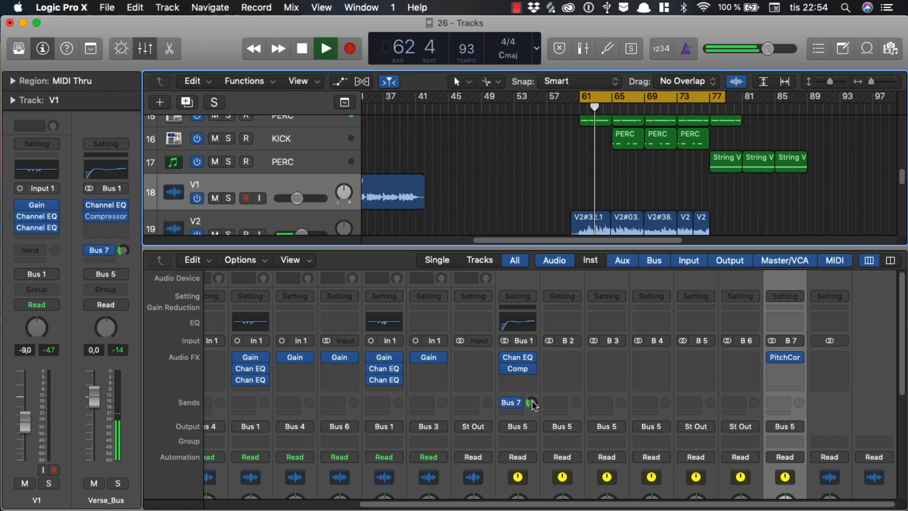
left_click_drag(533, 401, 534, 403)
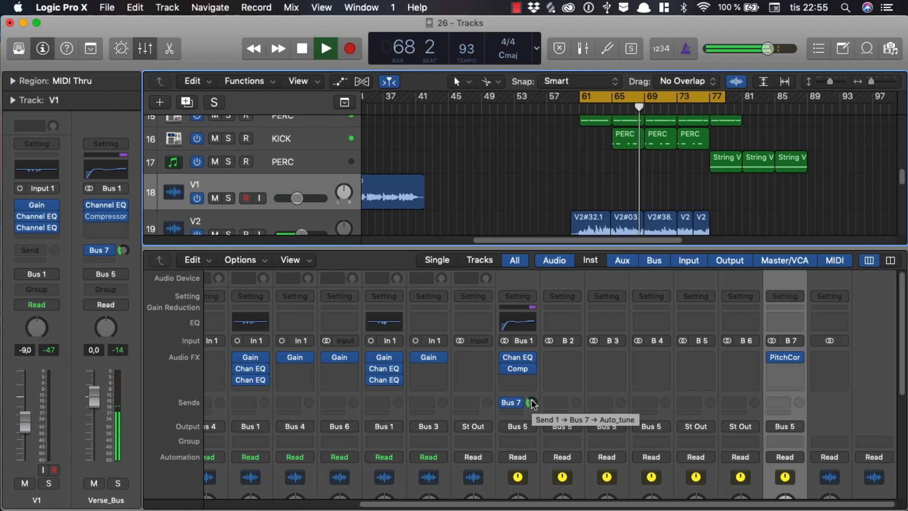
left_click(531, 403)
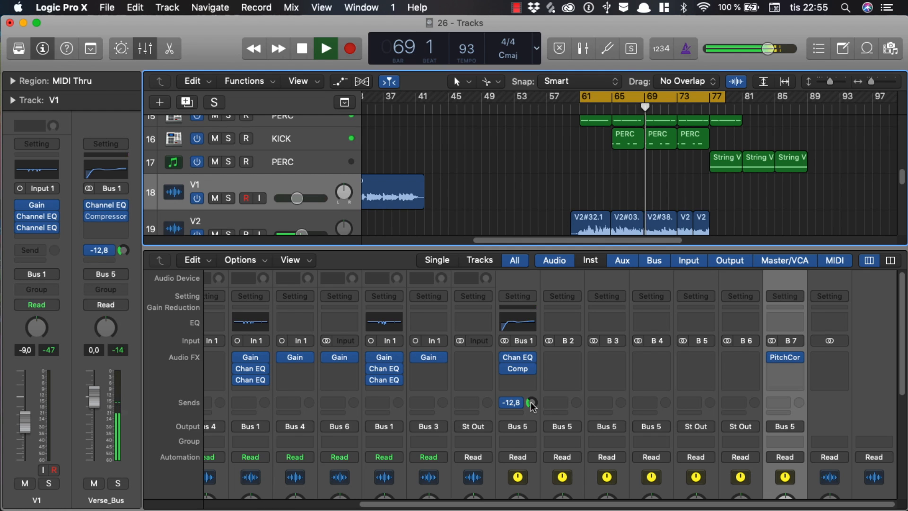
Step: Replay the V2 section from about bar 65, toggling F# and A in Auto_tune's Pitch Correction scale and leaving its response at 40.4 ms
left_click(615, 108)
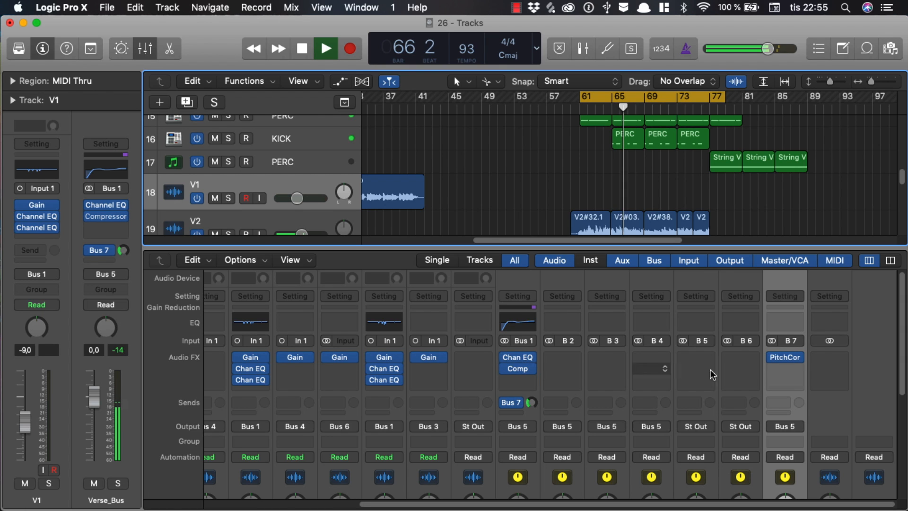
left_click(787, 360)
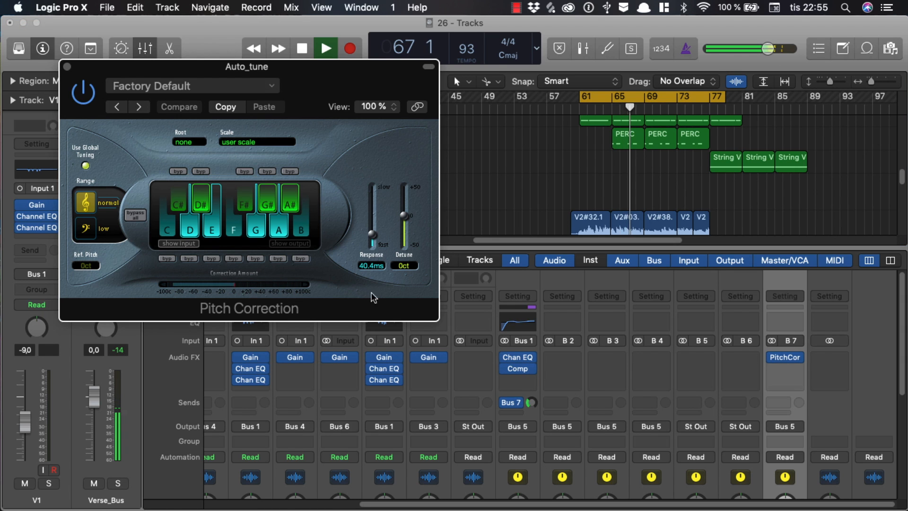
left_click(244, 201)
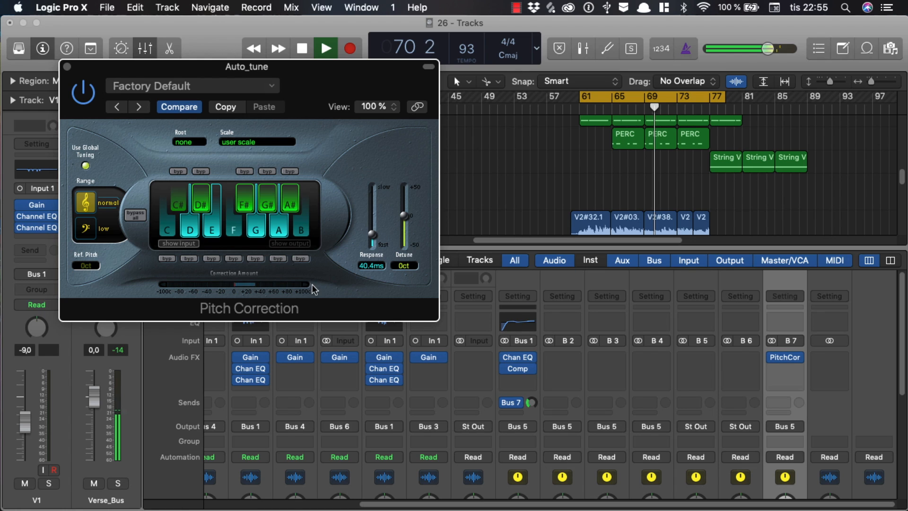
left_click(288, 213)
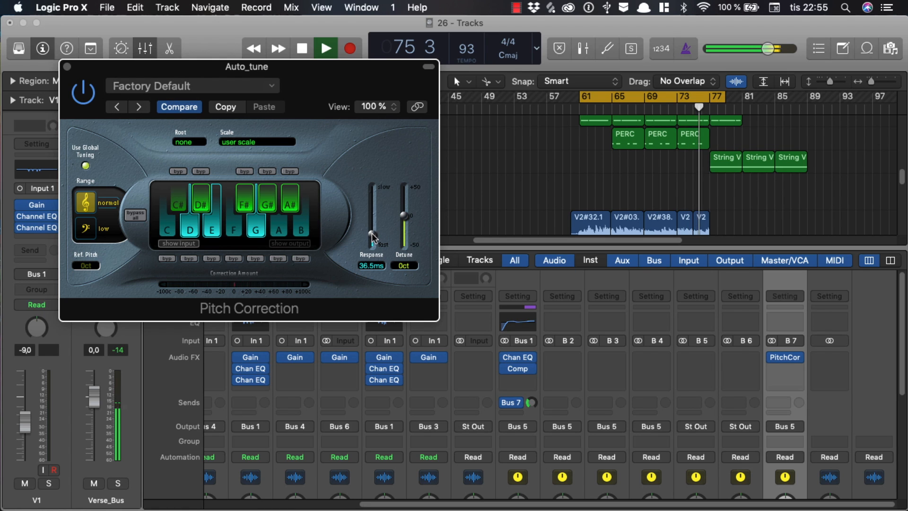
left_click_drag(372, 236, 372, 233)
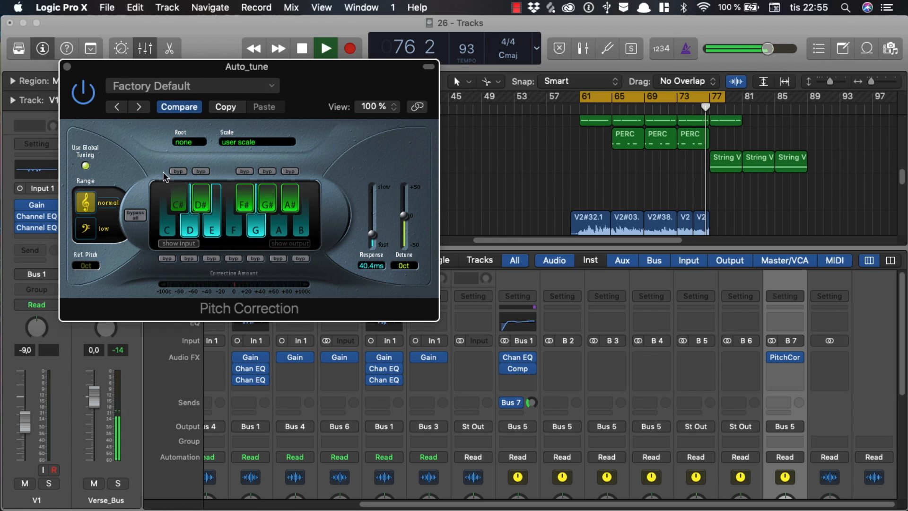
left_click(67, 67)
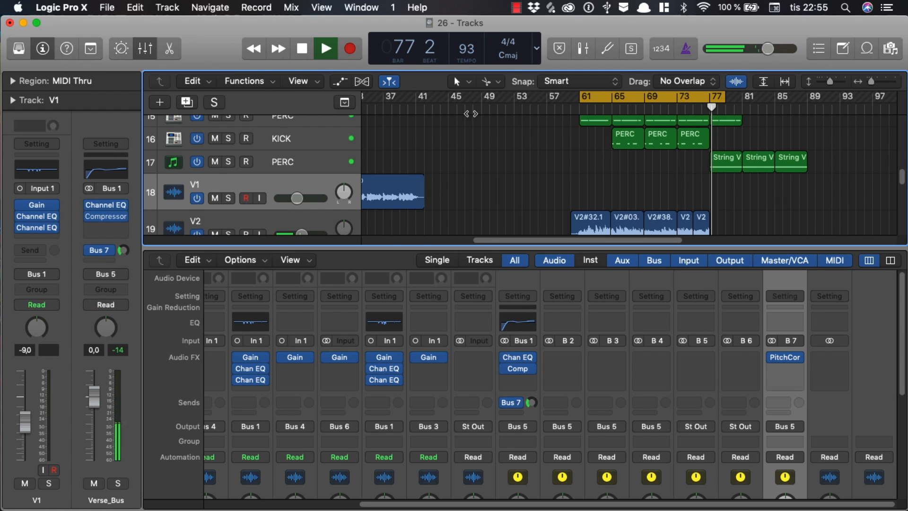
Step: Move the cycle range to the V1 vocal section, spanning bar 17 to about bar 35, and start playback there
left_click_drag(567, 240, 465, 240)
left_click(651, 107)
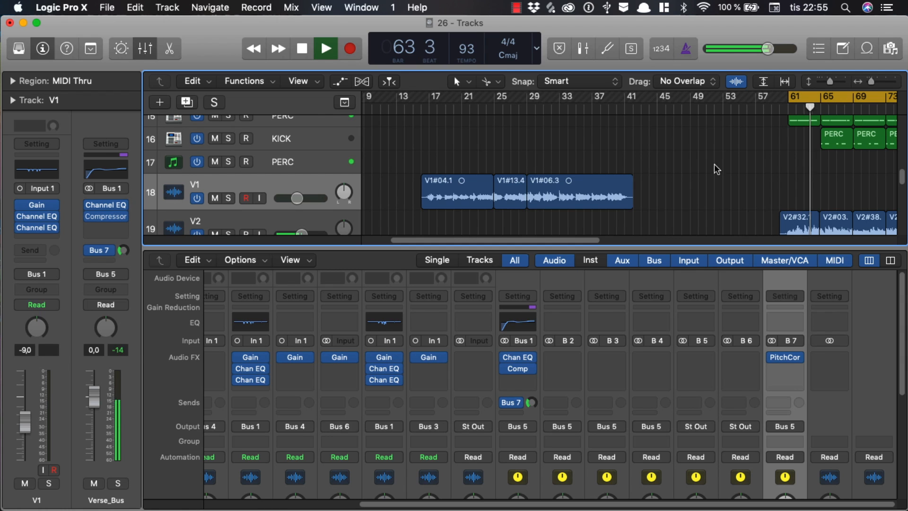
left_click_drag(805, 100, 458, 106)
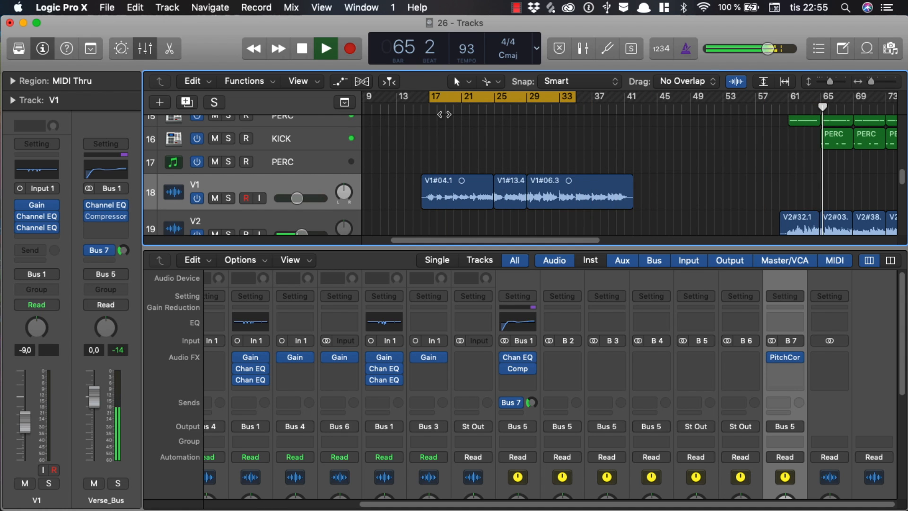
left_click(321, 52)
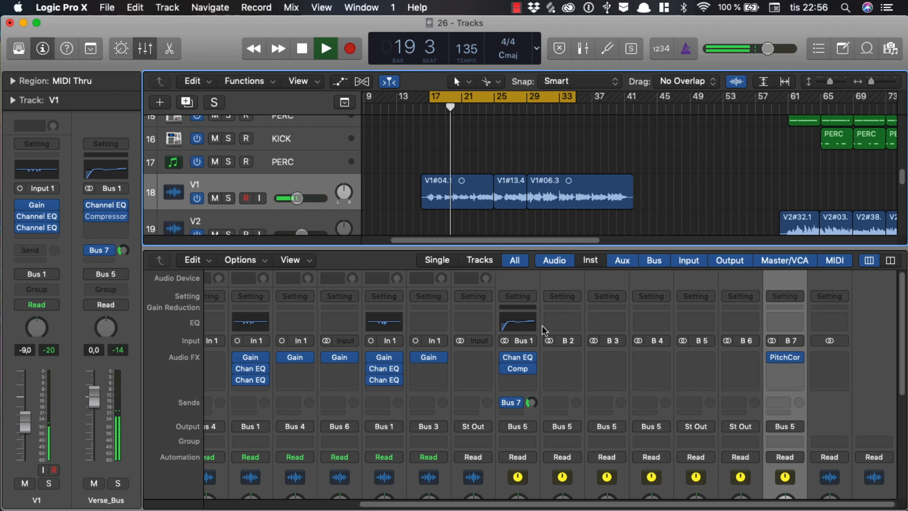
Step: Move the Compressor from Verse_Bus to the Vocals bus while the V1 section plays
scroll(527, 376, "down", 5)
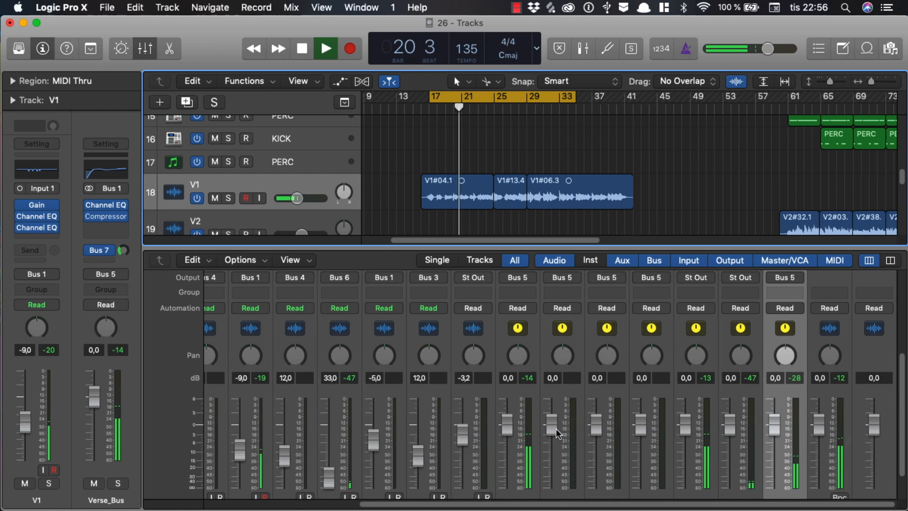
scroll(553, 433, "up", 5)
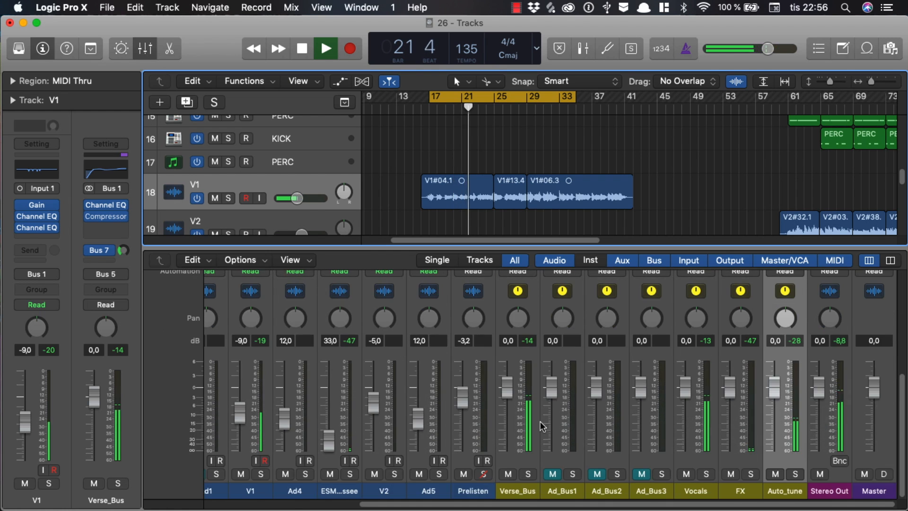
scroll(544, 435, "up", 3)
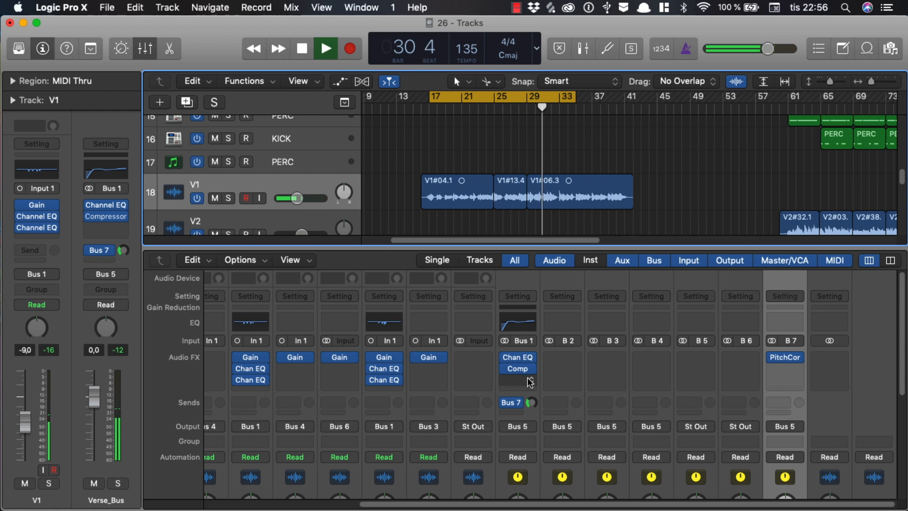
scroll(534, 384, "down", 1)
scroll(534, 382, "down", 10)
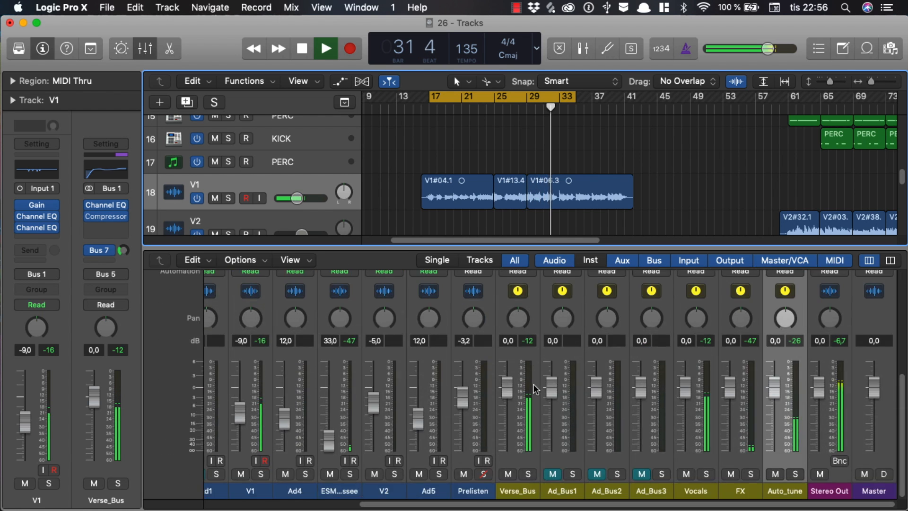
scroll(534, 384, "up", 10)
left_click_drag(522, 369, 694, 360)
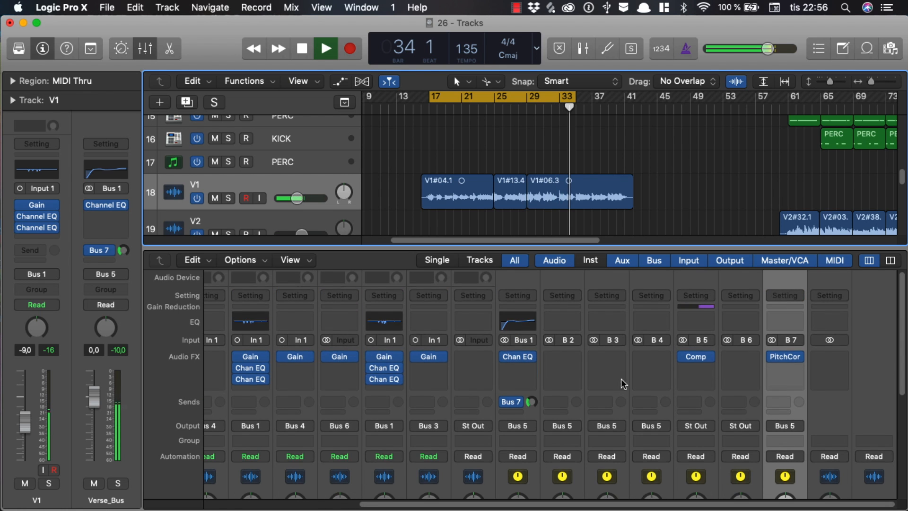
Step: Check the Verse_Bus, Vocals and Auto_tune levels with the compressor on the Vocals bus, and stop playback
scroll(620, 379, "down", 5)
scroll(646, 381, "down", 3)
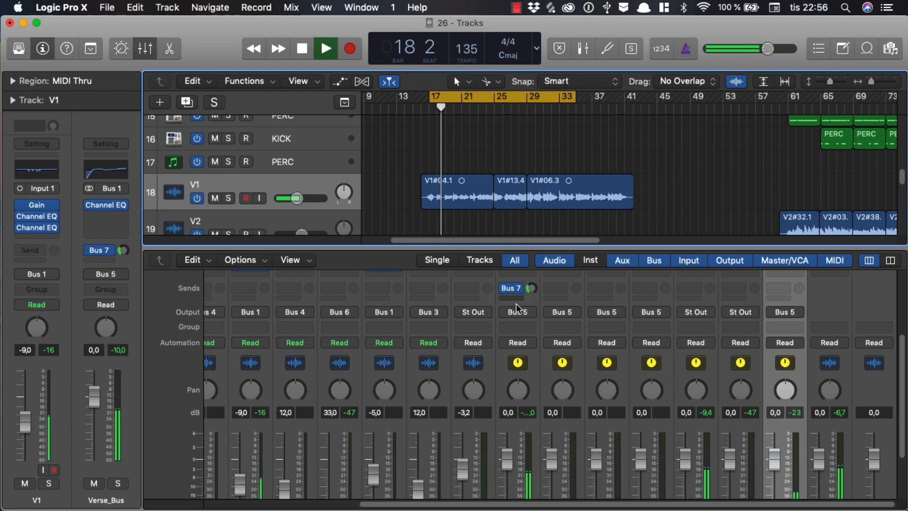
scroll(523, 313, "up", 2)
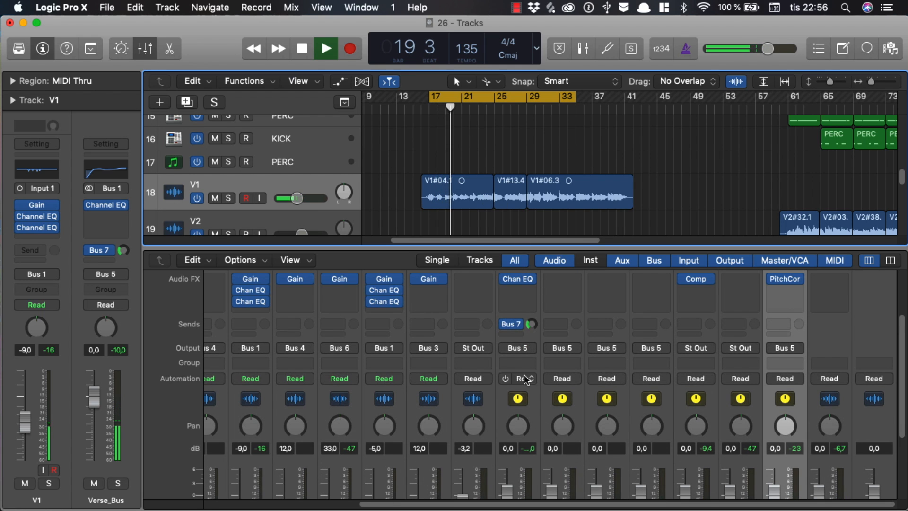
scroll(550, 370, "up", 4)
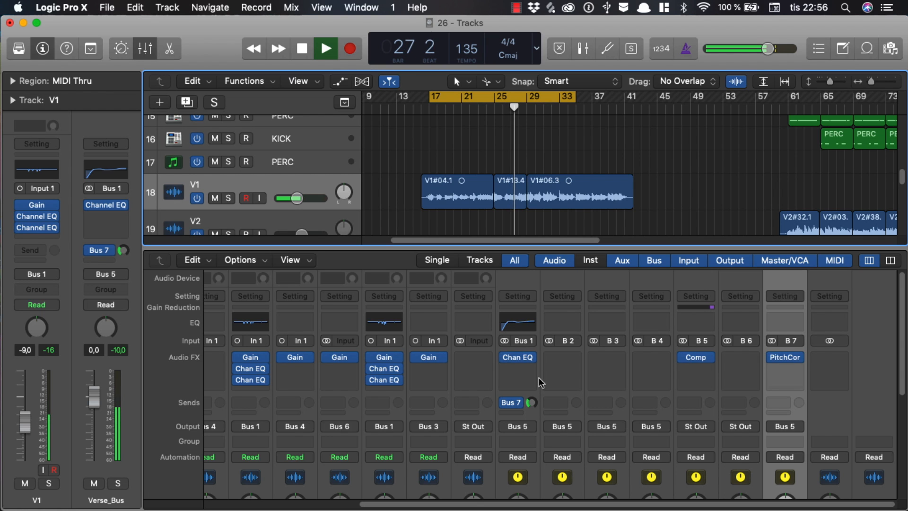
key("space")
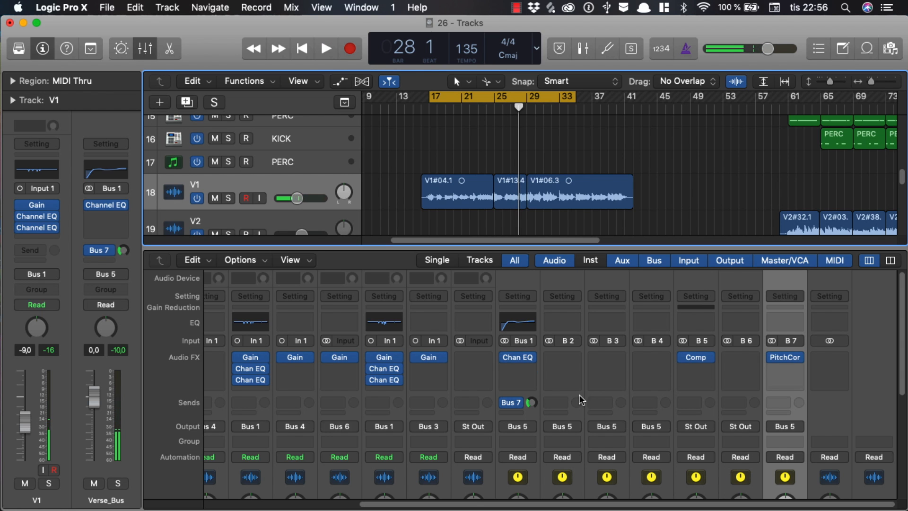
Step: Examine the inserts, sends, outputs and faders of Verse_Bus, Vocals and Auto_tune with playback stopped
scroll(717, 402, "down", 10)
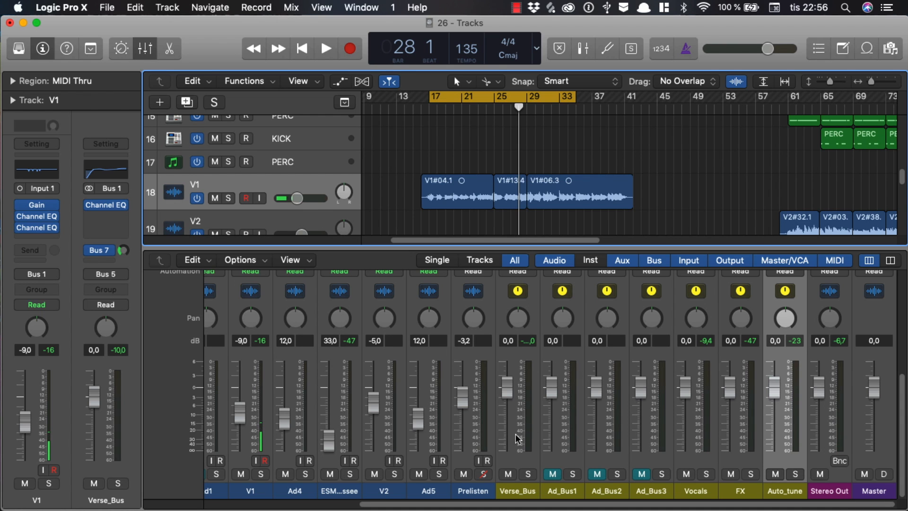
scroll(523, 453, "up", 3)
scroll(522, 453, "up", 3)
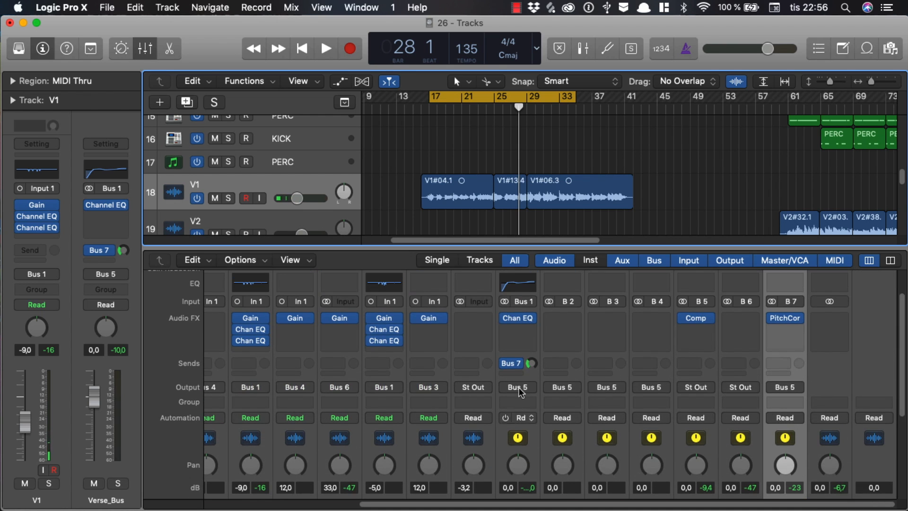
scroll(532, 340, "down", 4)
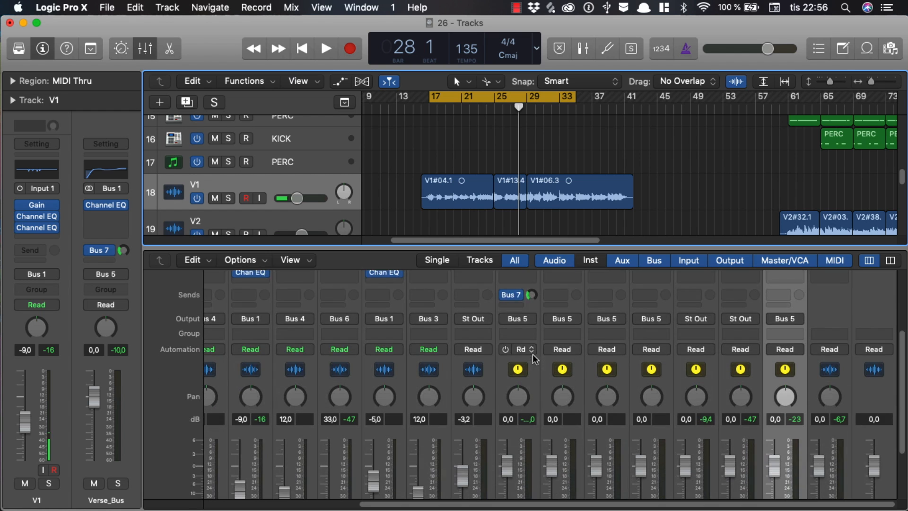
scroll(527, 422, "down", 2)
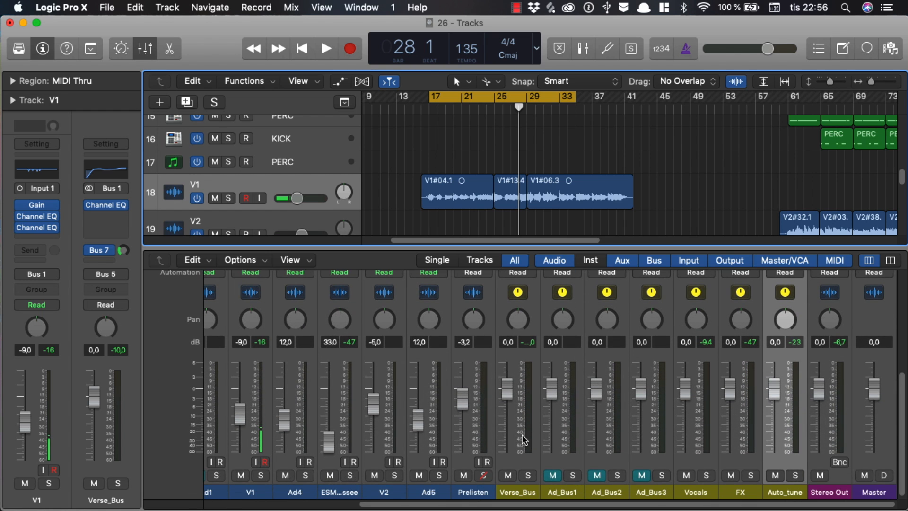
scroll(524, 438, "up", 6)
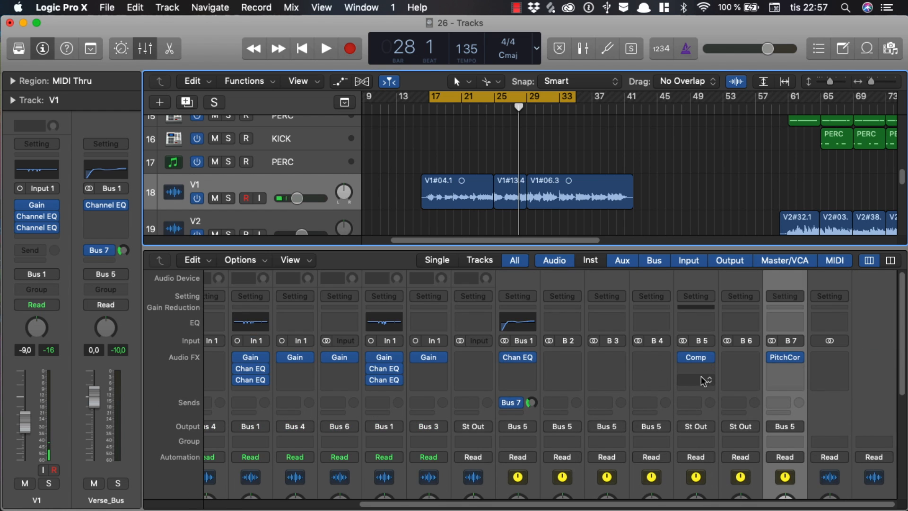
scroll(699, 375, "down", 1)
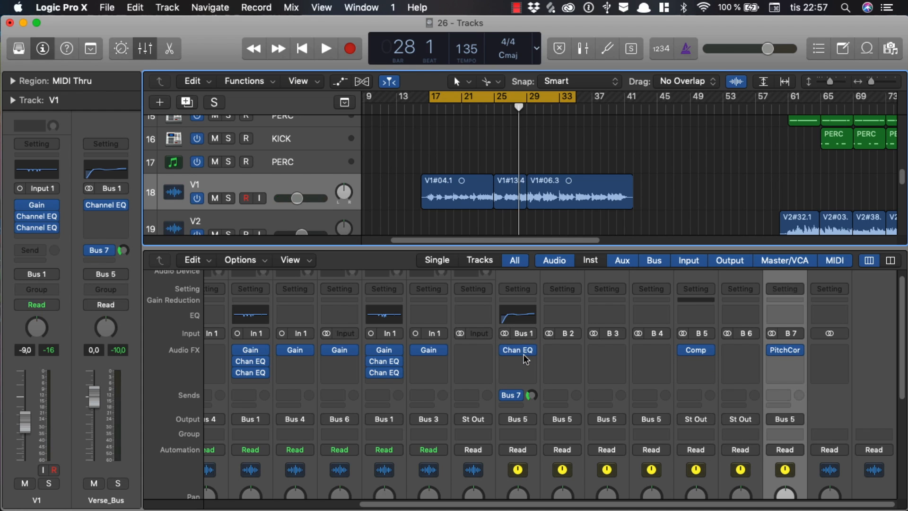
scroll(523, 359, "down", 8)
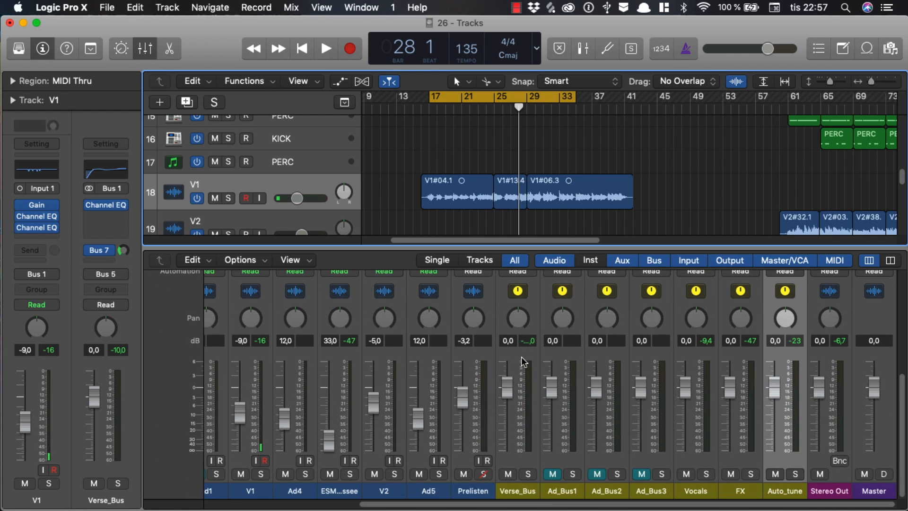
scroll(521, 357, "up", 8)
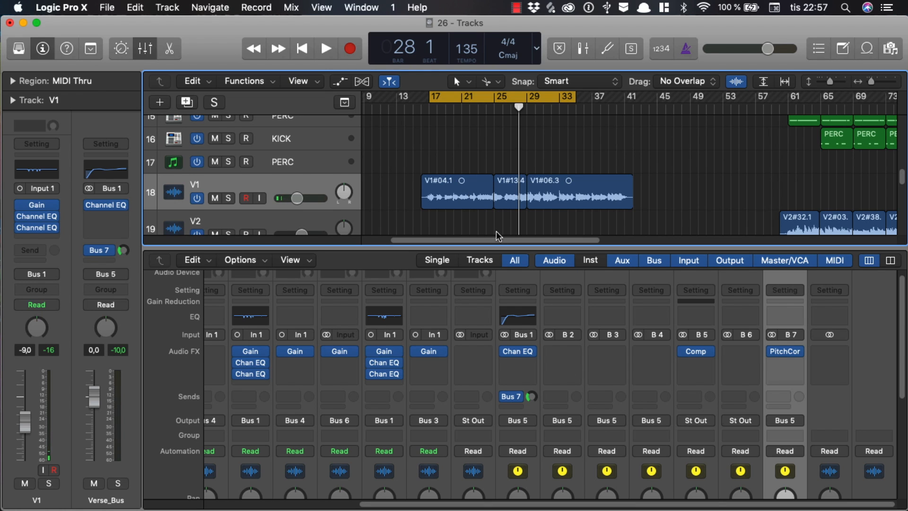
Step: Play the V1 section again from bar 17, compare the bus peak levels in the mixer, and stop playback
key("space")
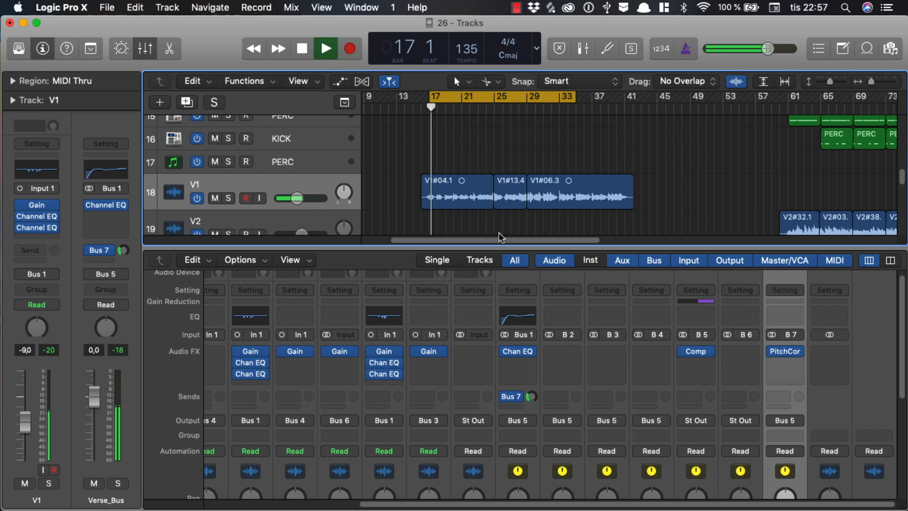
scroll(560, 331, "down", 6)
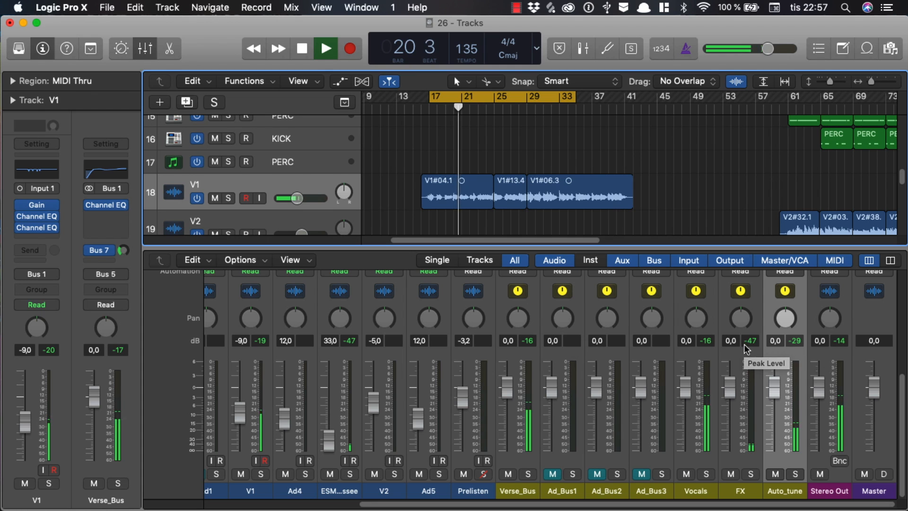
scroll(665, 342, "up", 5)
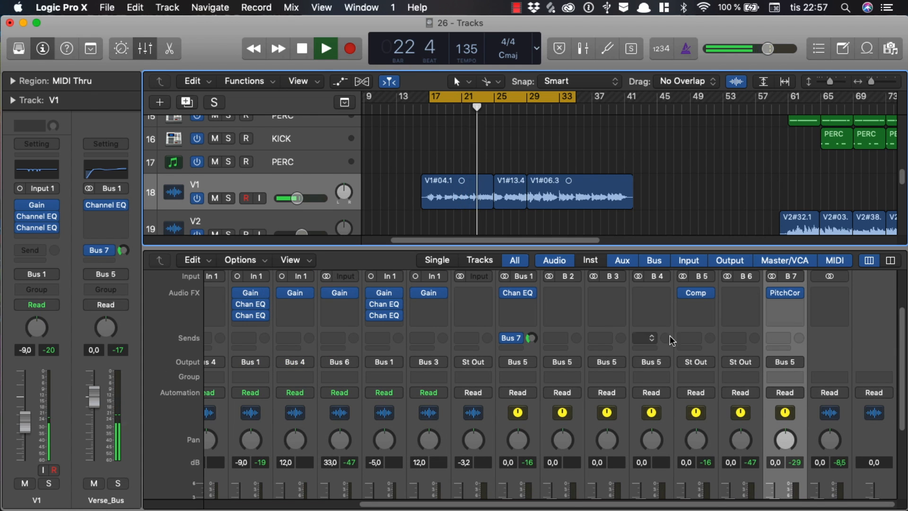
scroll(731, 342, "down", 3)
scroll(730, 344, "down", 2)
key("space")
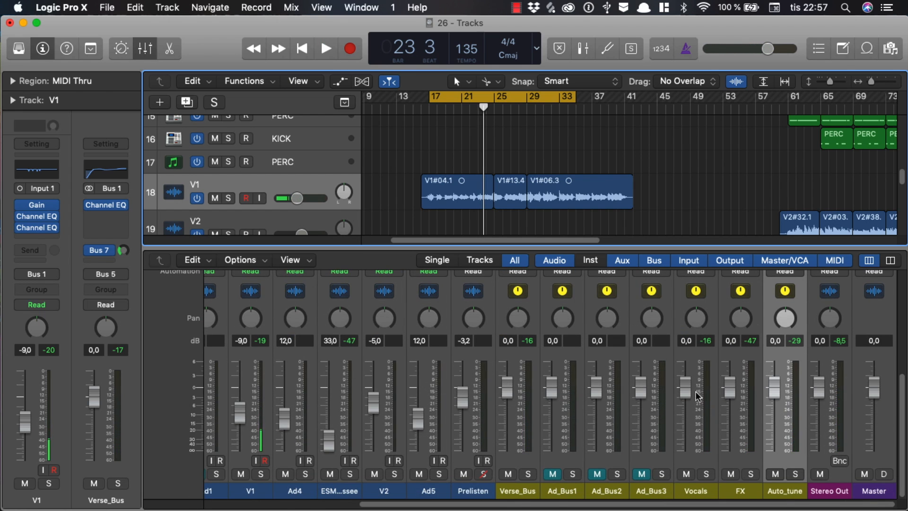
Step: Enlarge the tracks area above the mixer to reveal the whole V2 track
scroll(544, 357, "up", 2)
scroll(562, 358, "up", 3)
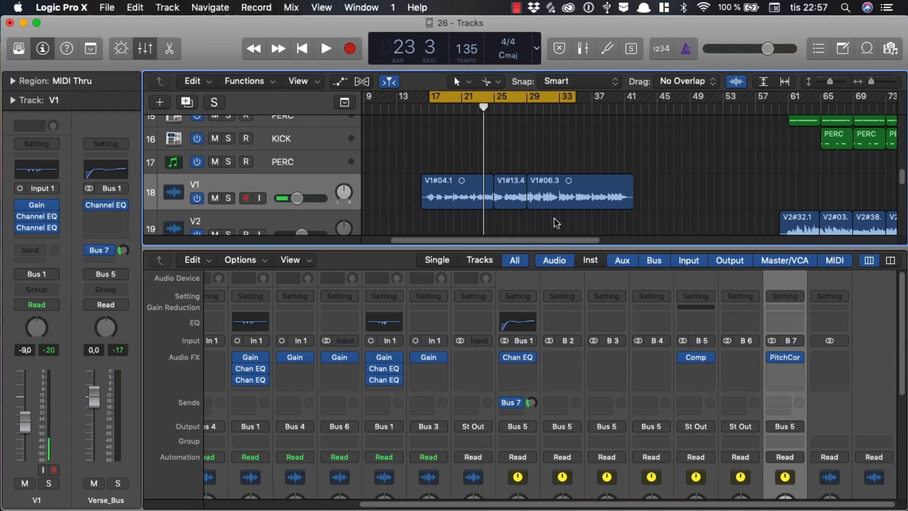
left_click_drag(534, 249, 533, 278)
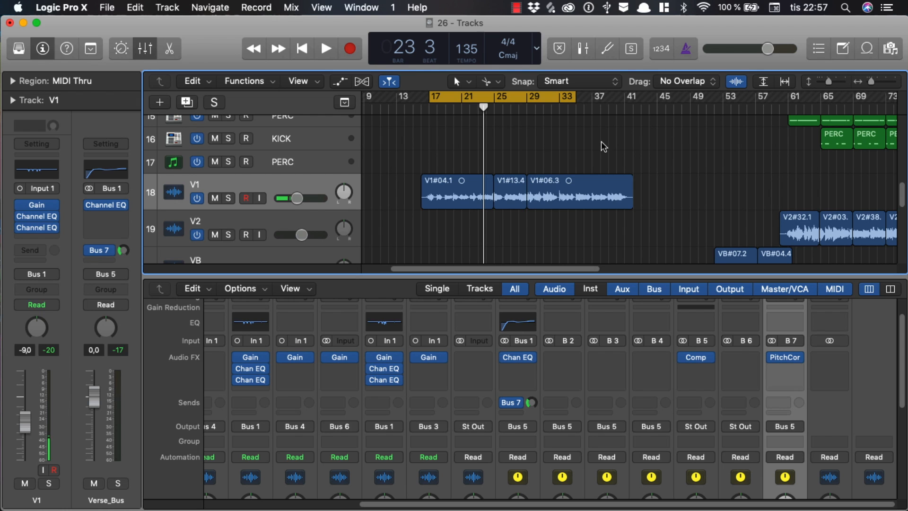
Step: Listen to the V1 section from bar 17 while watching the bus fader meters
key("space")
scroll(611, 337, "down", 1)
scroll(603, 330, "down", 3)
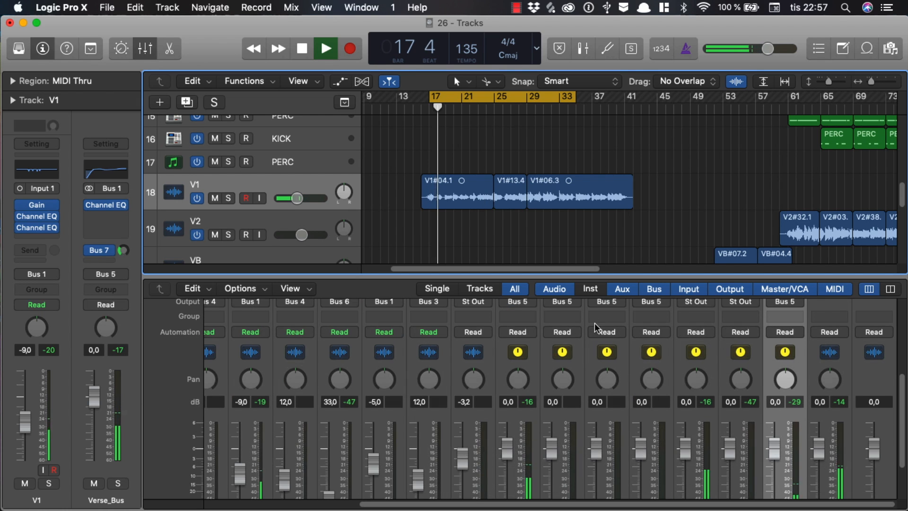
scroll(711, 390, "down", 1)
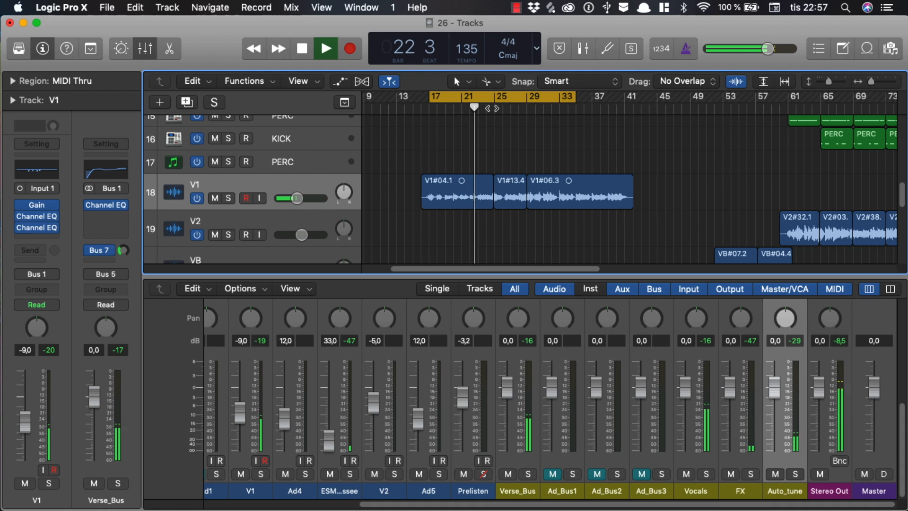
Step: Stop playback, move the cycle range to the V2 vocal section around bars 61 to 79, and play from there
key("space")
left_click_drag(504, 99, 859, 98)
key("space")
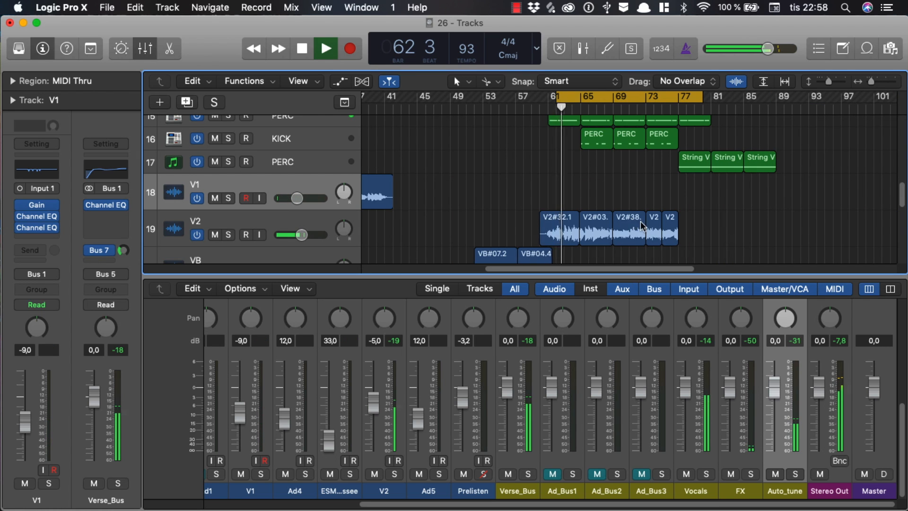
Step: Look over the instrument and vocal tracks in the arrangement while the V2 section plays
scroll(641, 221, "left", 5)
scroll(705, 183, "up", 5)
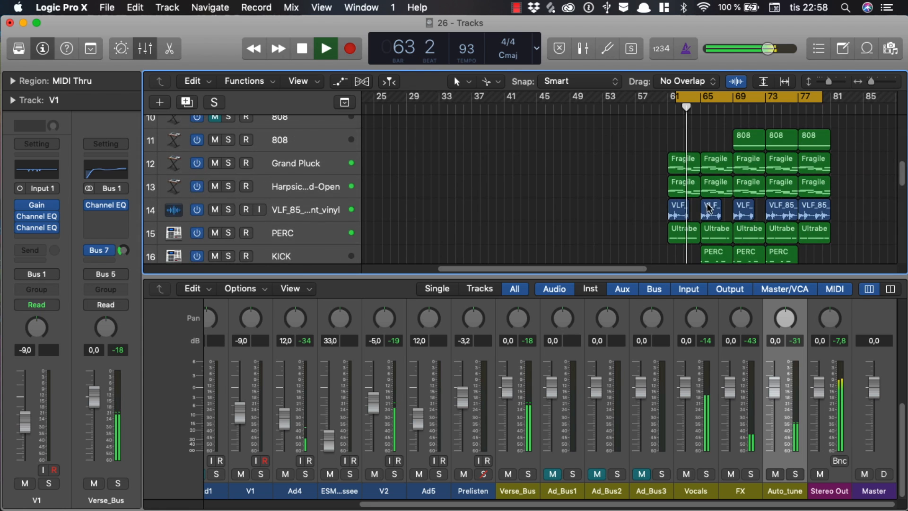
scroll(691, 194, "down", 3)
scroll(679, 197, "left", 2)
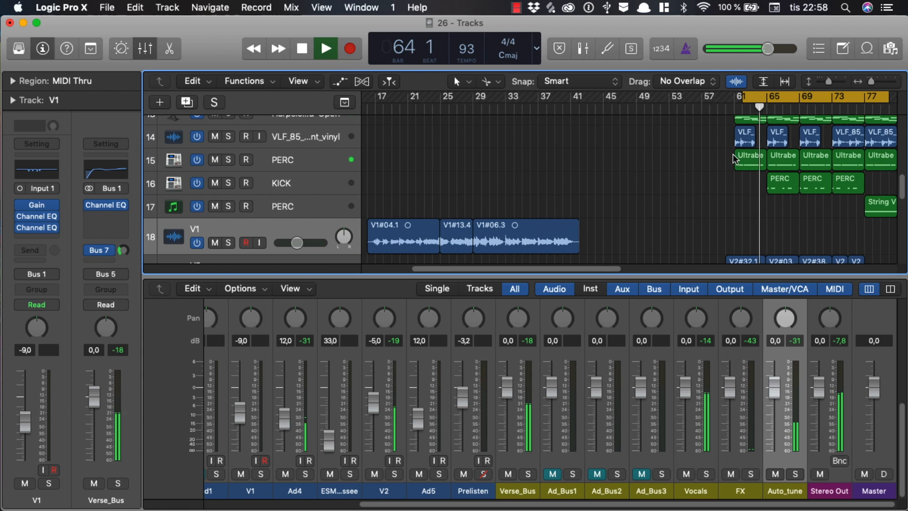
scroll(698, 186, "down", 2)
scroll(700, 187, "up", 3)
scroll(700, 186, "down", 4)
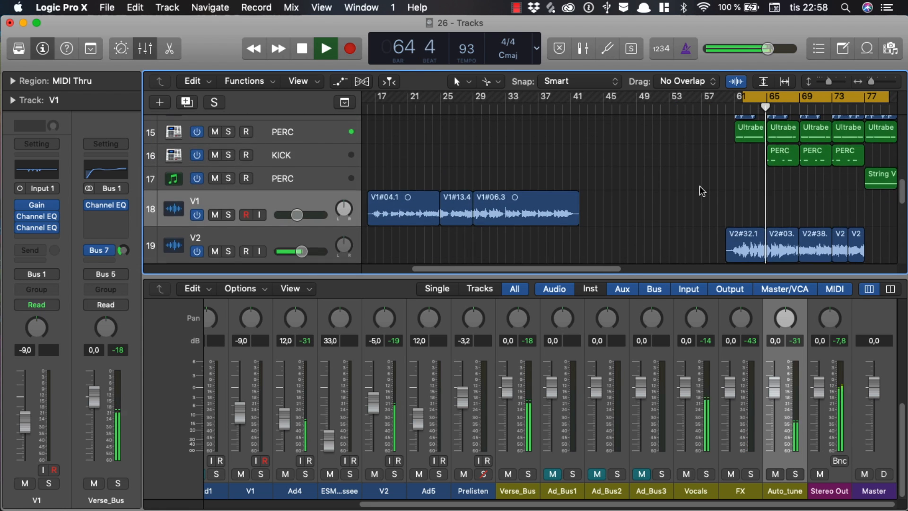
scroll(700, 187, "down", 3)
Step: Stop playback and move the cycle range back to the V1 section starting at bar 17
key("space")
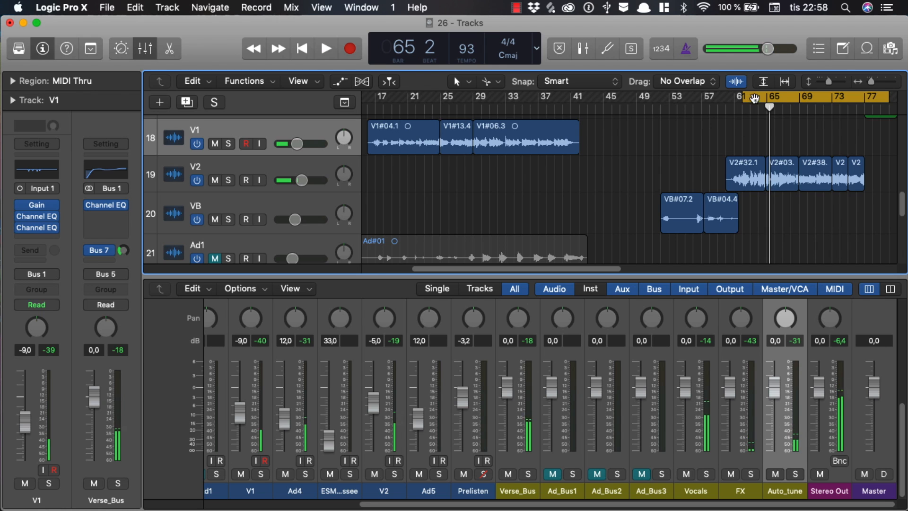
left_click_drag(757, 96, 388, 97)
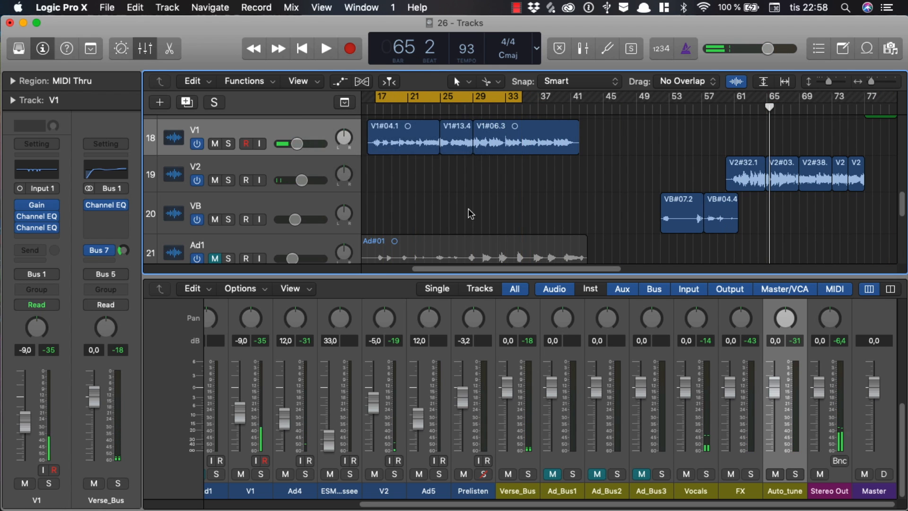
scroll(589, 242, "up", 3)
left_click(520, 7)
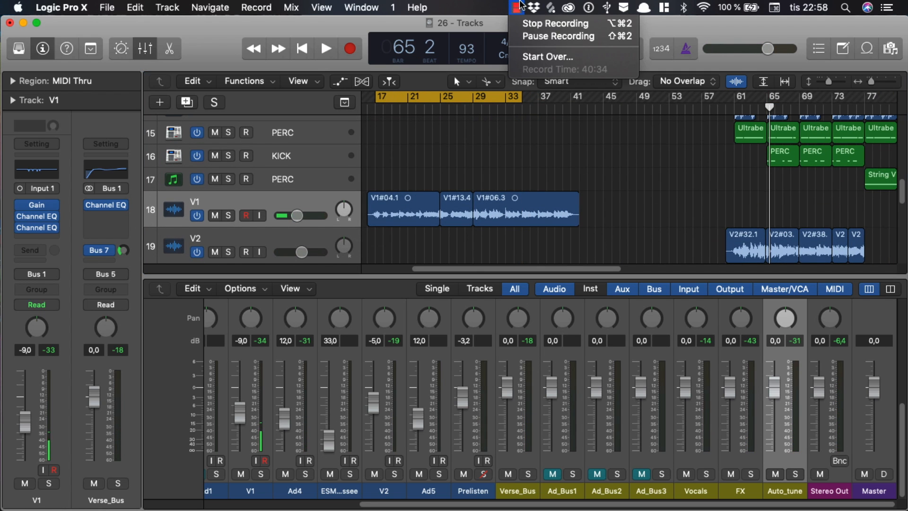
left_click(521, 7)
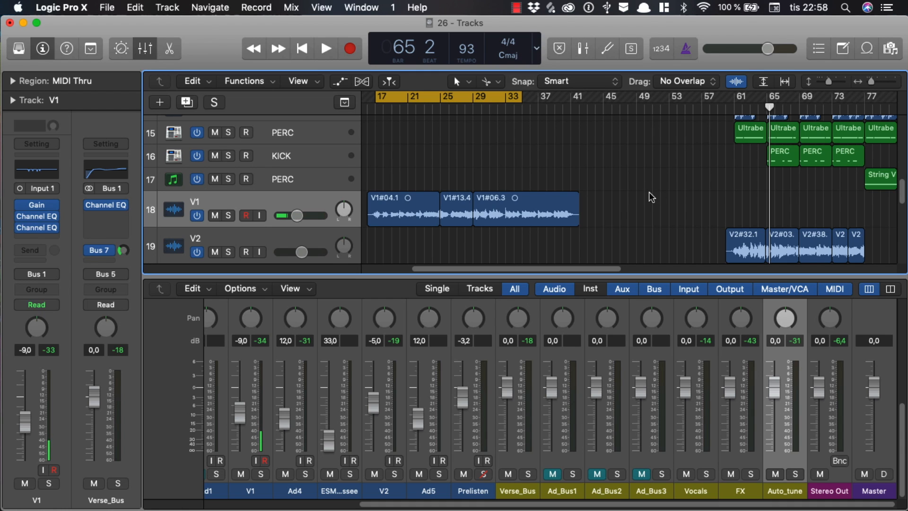
scroll(653, 194, "down", 3)
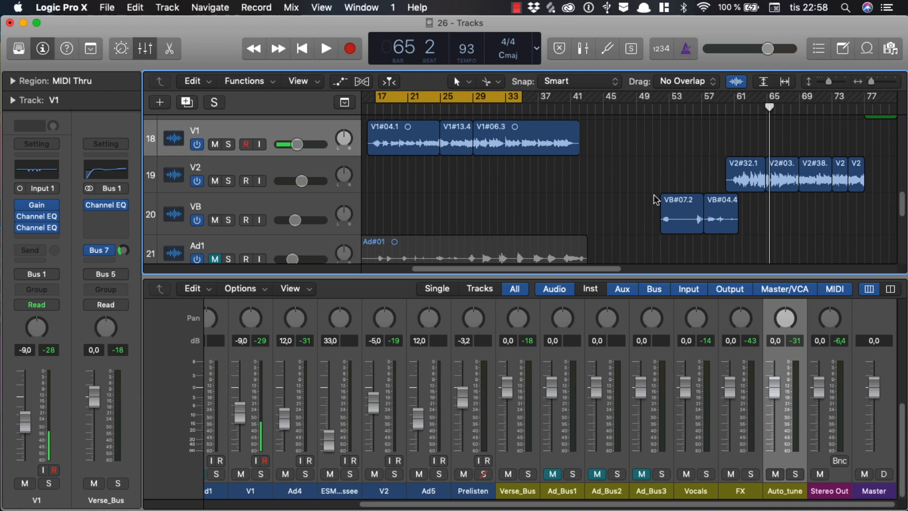
Step: Open the V1#06.3 region in the audio file editor, mark the short peak near its start for inspection, and close the editor
double_click(498, 147)
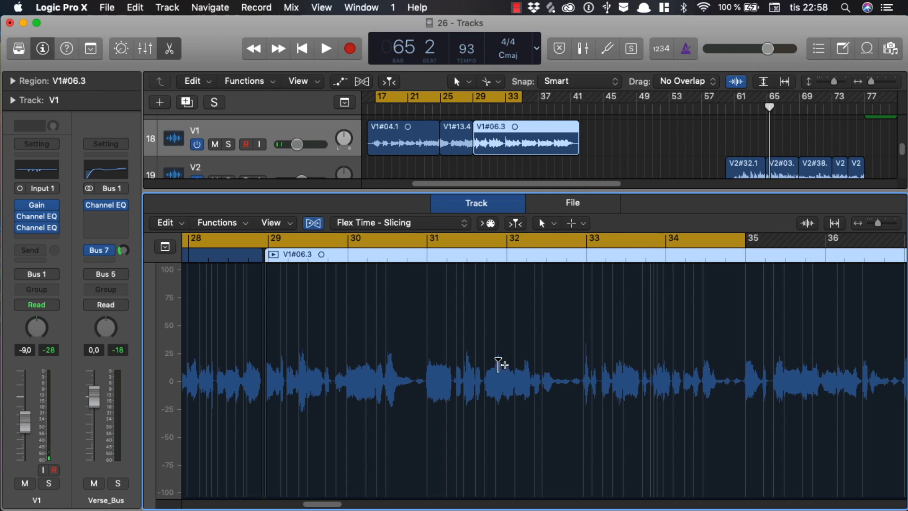
left_click(544, 204)
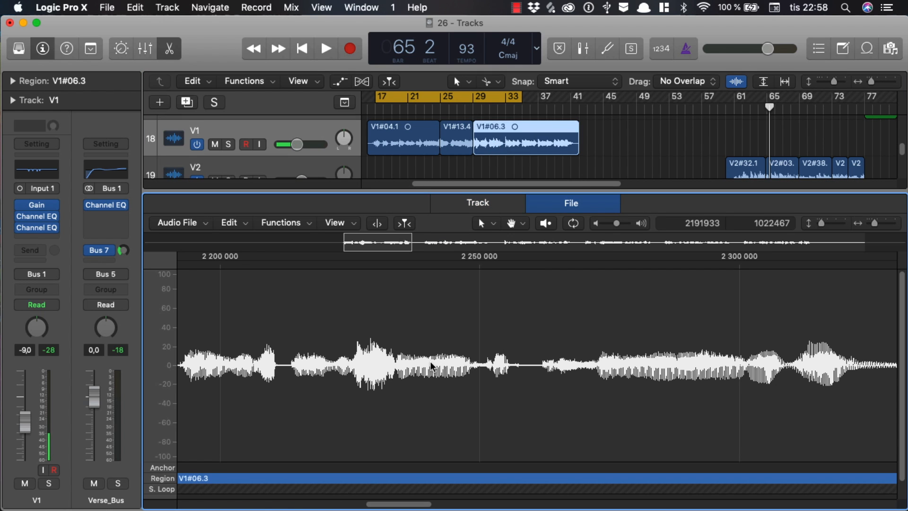
scroll(431, 365, "left", 10)
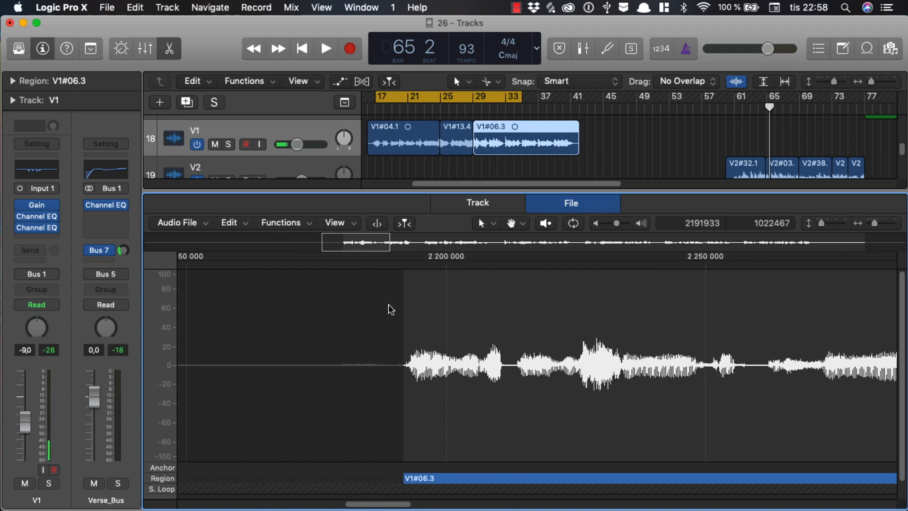
left_click_drag(487, 371, 502, 376)
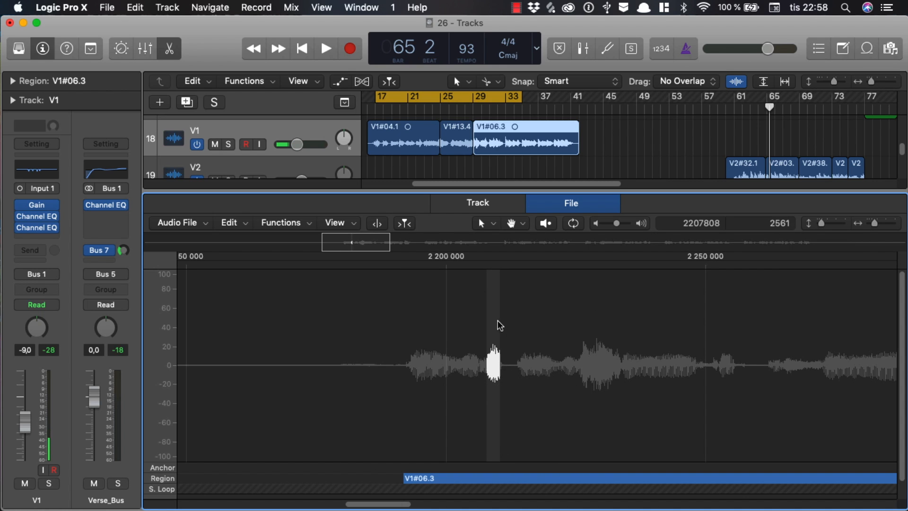
left_click(518, 350)
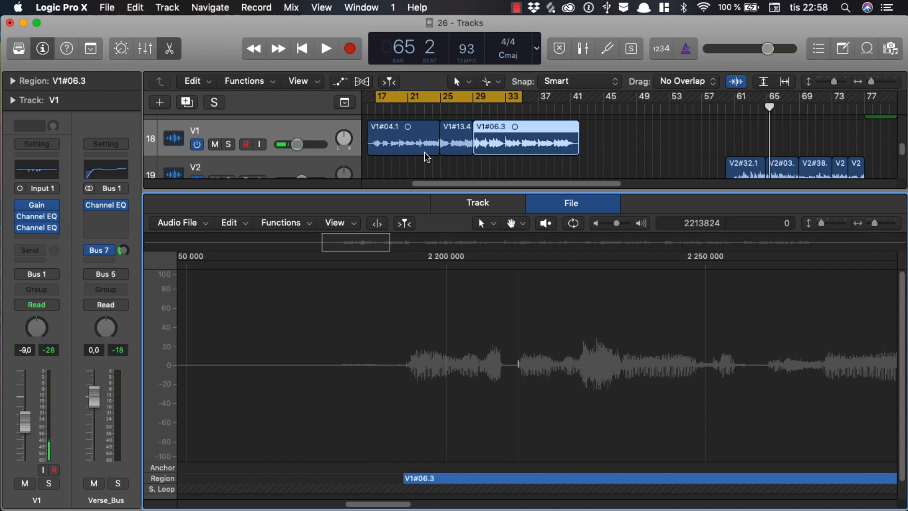
key("e")
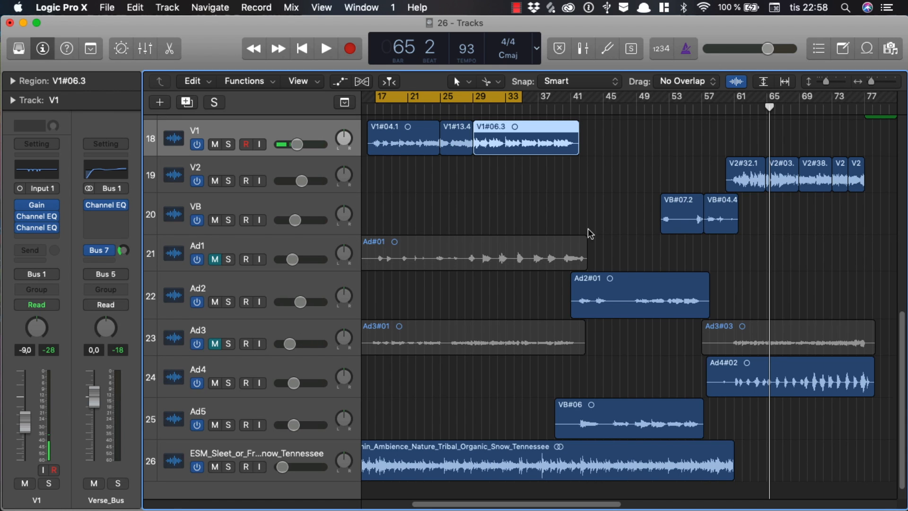
Step: Deselect the V1#06.3 region, place the playhead at bar 18, and turn off cycle mode
scroll(589, 229, "left", 5)
scroll(596, 237, "up", 5)
scroll(671, 285, "down", 1)
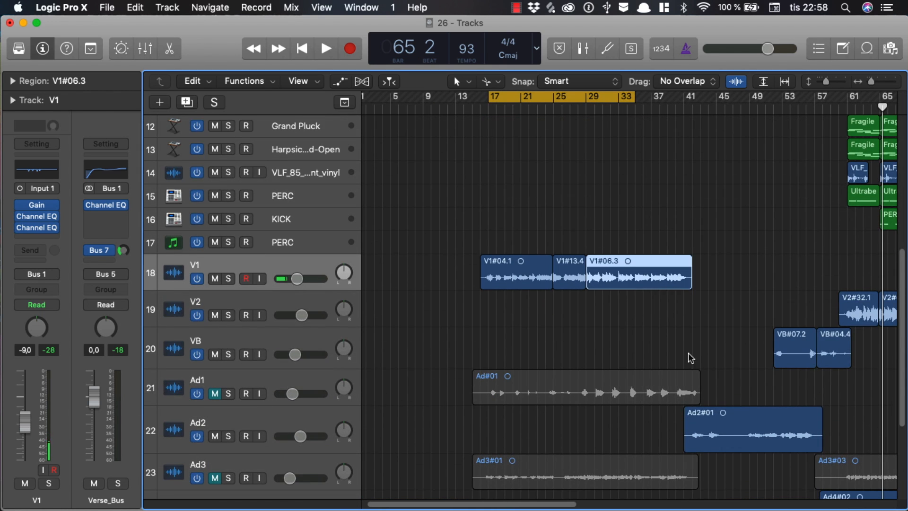
left_click(689, 354)
scroll(650, 328, "left", 1)
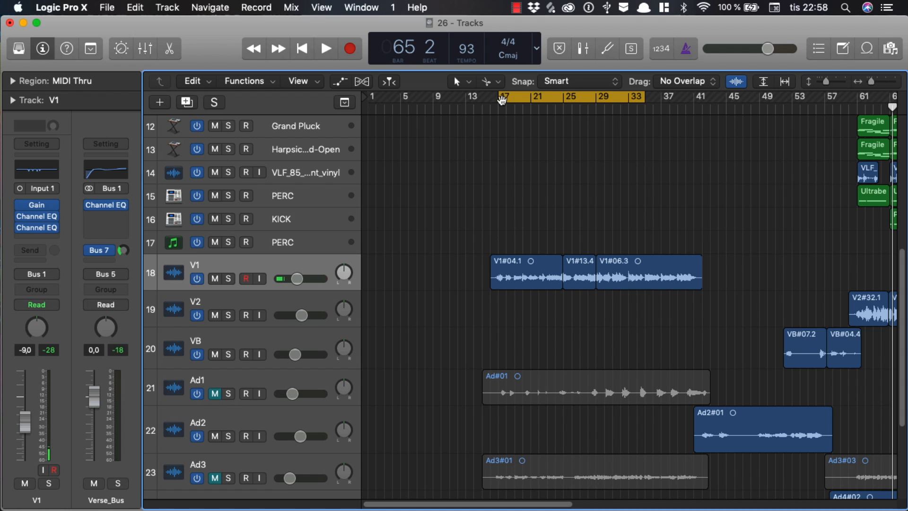
mouse_move(502, 99)
left_mouse_down()
mouse_move(472, 100)
mouse_move(519, 107)
left_mouse_up()
left_click(529, 140)
left_click(523, 110)
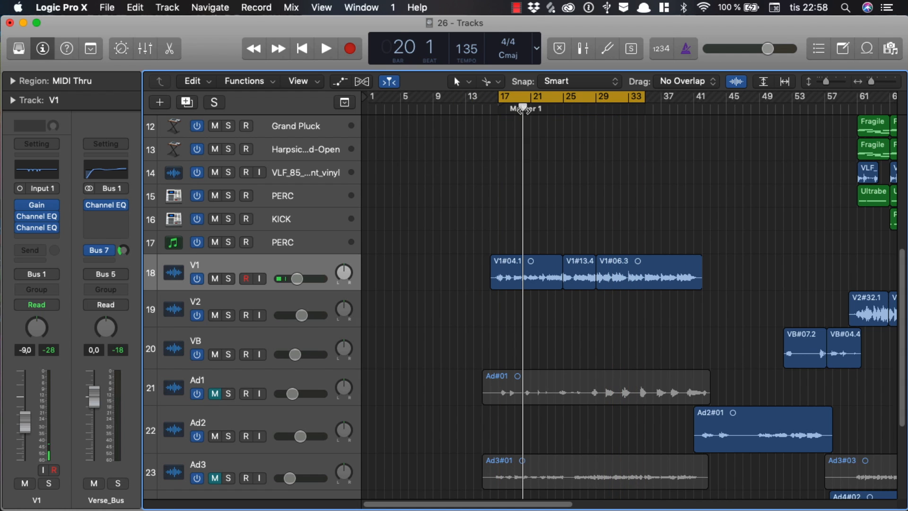
left_click(506, 107)
left_click(512, 98)
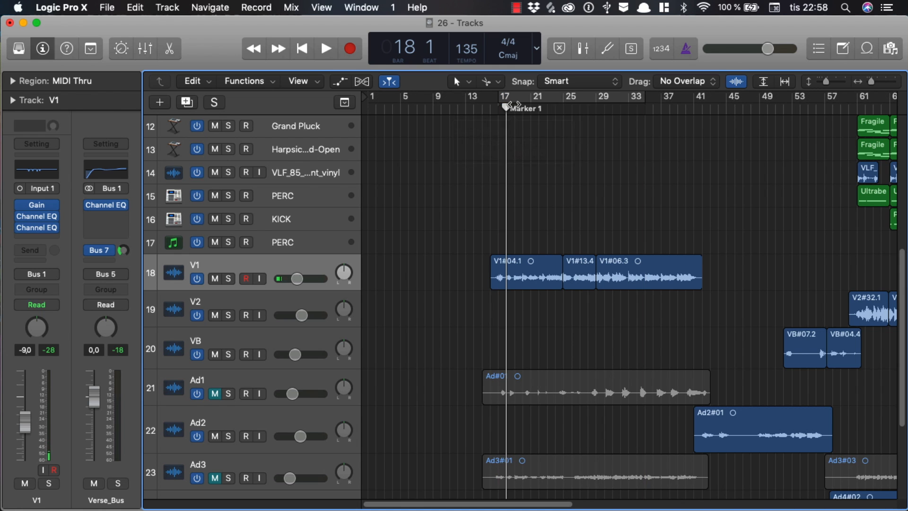
Step: Look over the arrangement, from the kick and 808 tracks to the verse vocals and ad-lib tracks
scroll(592, 270, "right", 5)
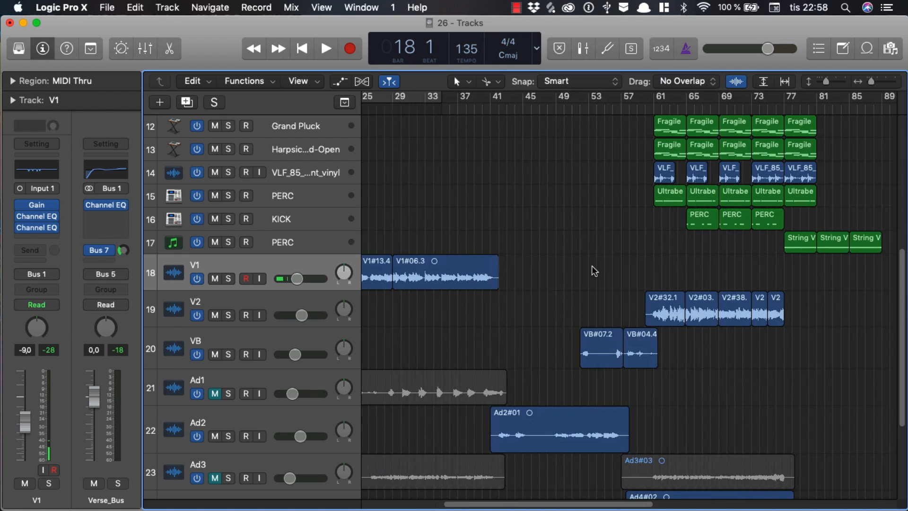
scroll(593, 271, "up", 2)
scroll(604, 266, "left", 4)
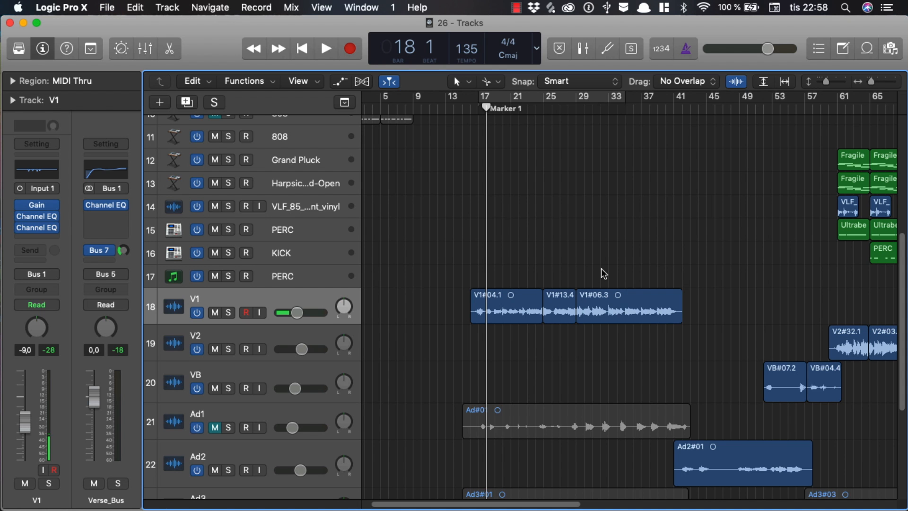
scroll(621, 265, "up", 1)
scroll(621, 265, "down", 4)
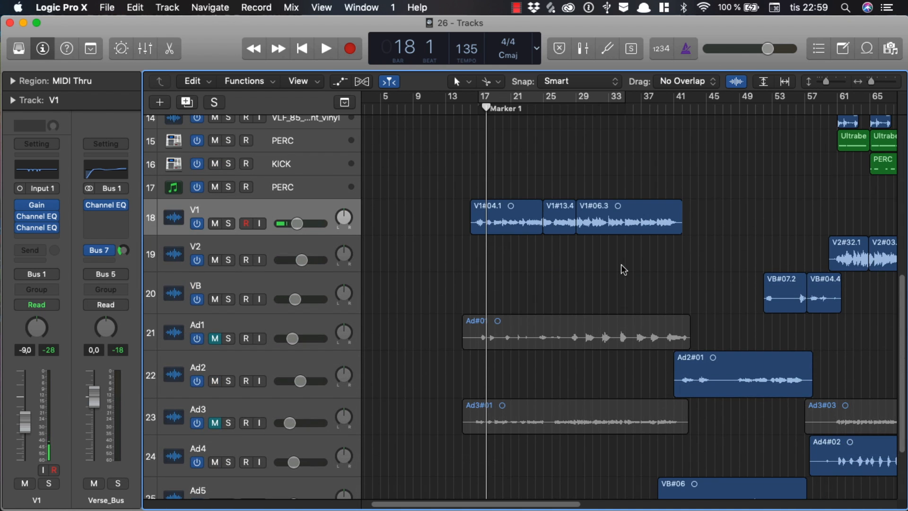
scroll(623, 284, "up", 3)
scroll(629, 314, "up", 5)
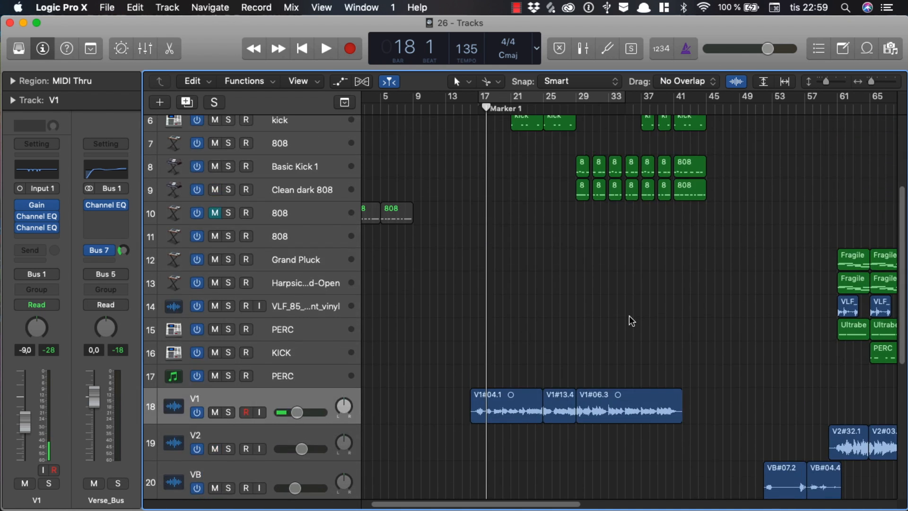
scroll(631, 320, "down", 6)
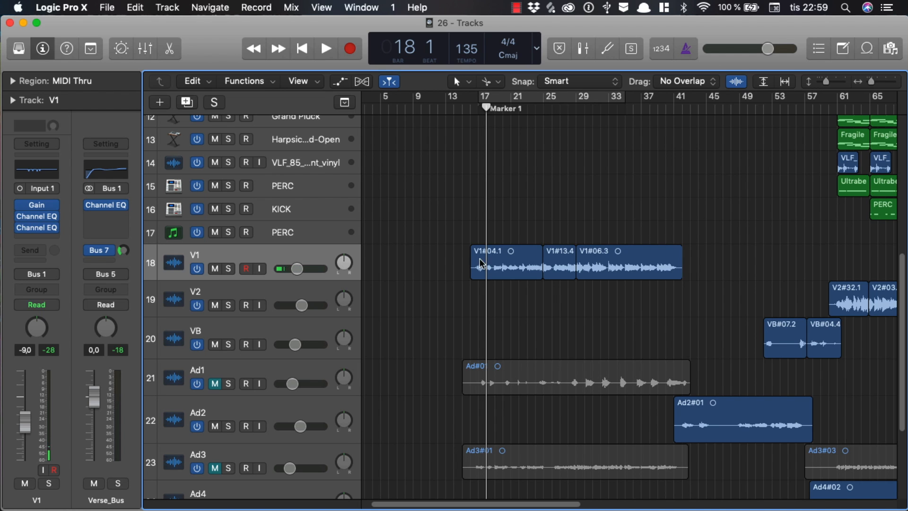
Step: Open the V1#04.1 region in the audio file editor, mark the short peak opening its second phrase, and close the editor
left_click_drag(448, 240, 501, 301)
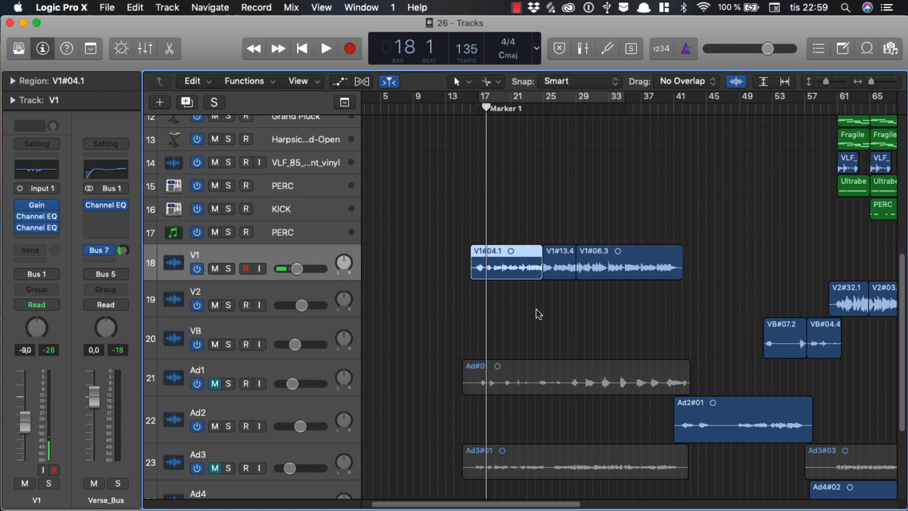
left_click(502, 289)
left_click(497, 272)
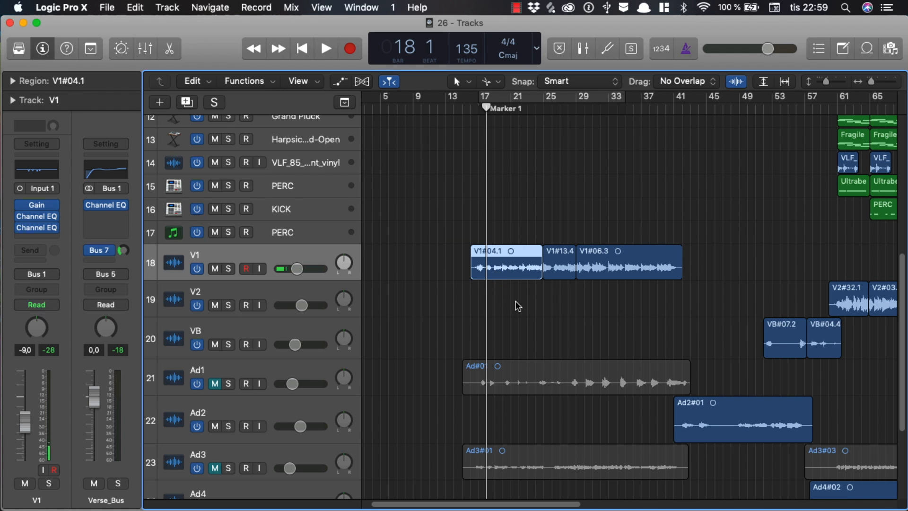
left_click(459, 273)
double_click(490, 271)
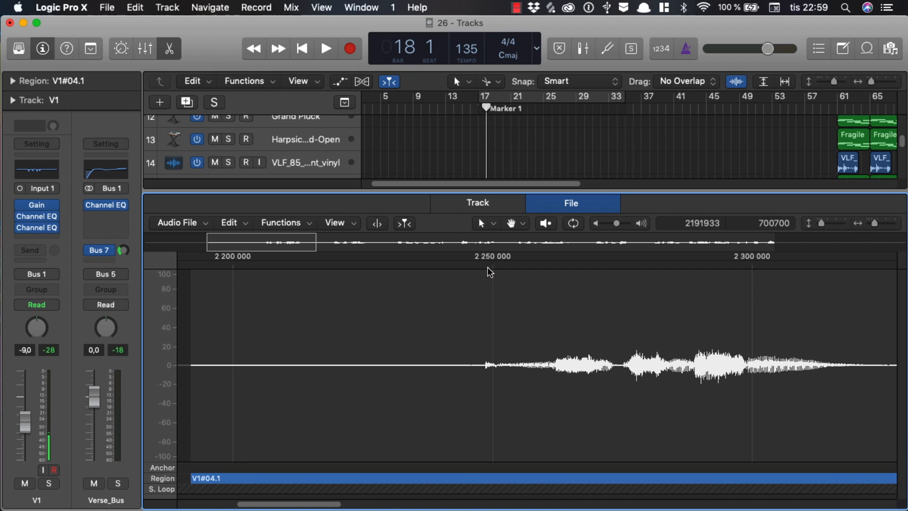
left_click_drag(625, 364, 644, 364)
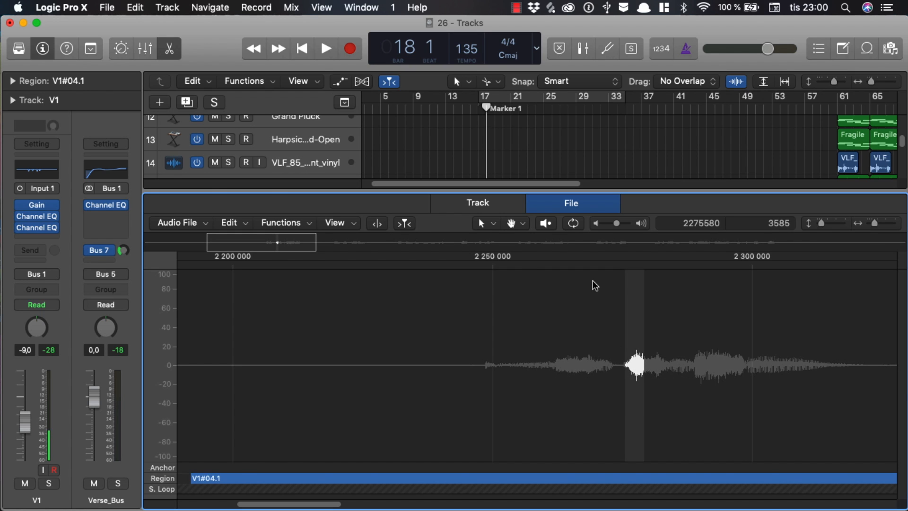
key("e")
left_click(468, 231)
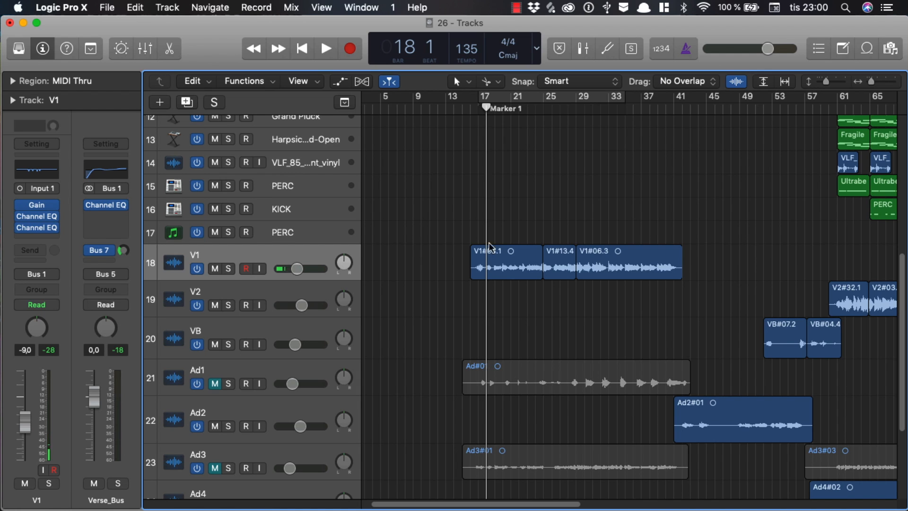
Step: Solo the three V1 regions, play them briefly from bar 16, and stop and deselect them
left_click_drag(450, 218, 698, 322)
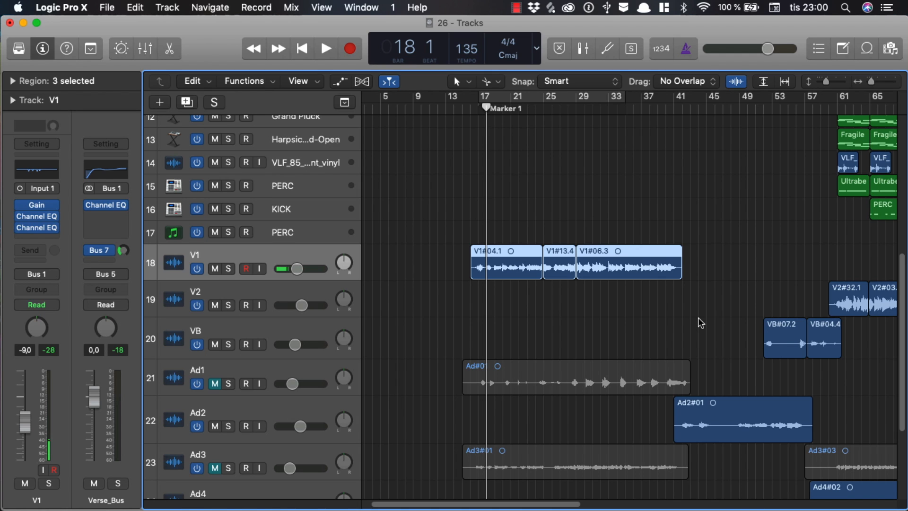
left_click(471, 109)
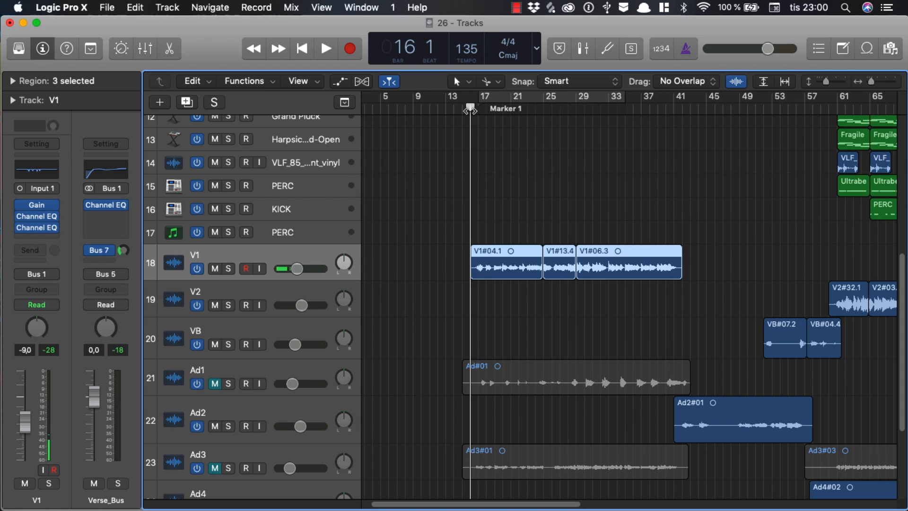
key("space")
key("s")
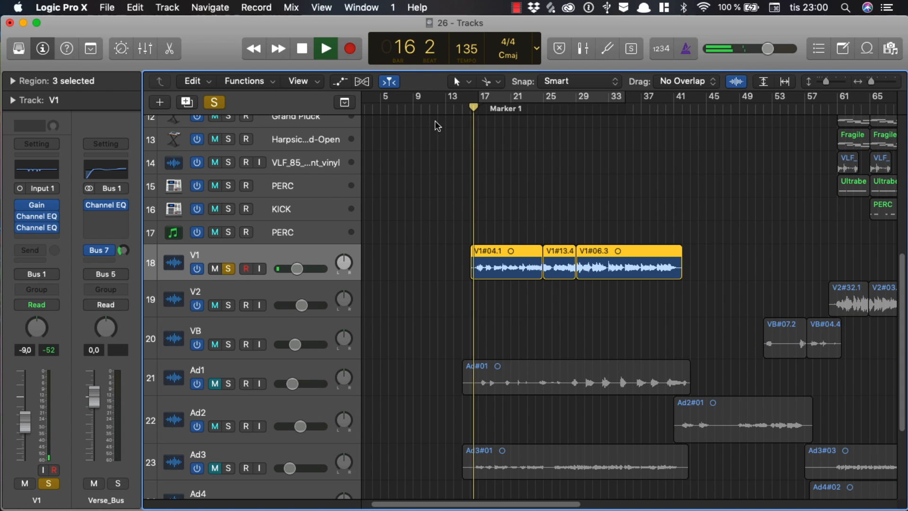
left_click(462, 108)
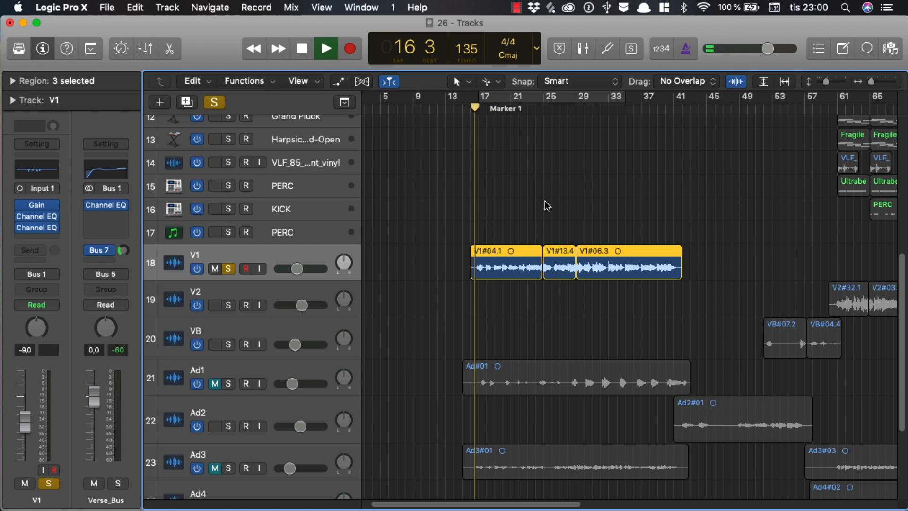
key("space")
left_click(449, 235)
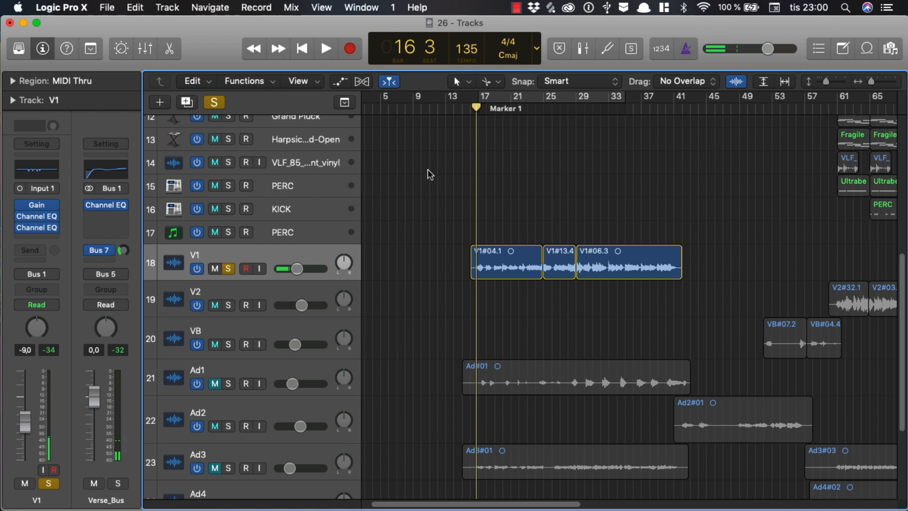
Step: Examine the start of the V1#04.1 waveform up close, and zoom out until all three V1 regions fit
key("super+Right")
key("super+Right")
key("super+Right")
key("super+Right")
key("super+Right")
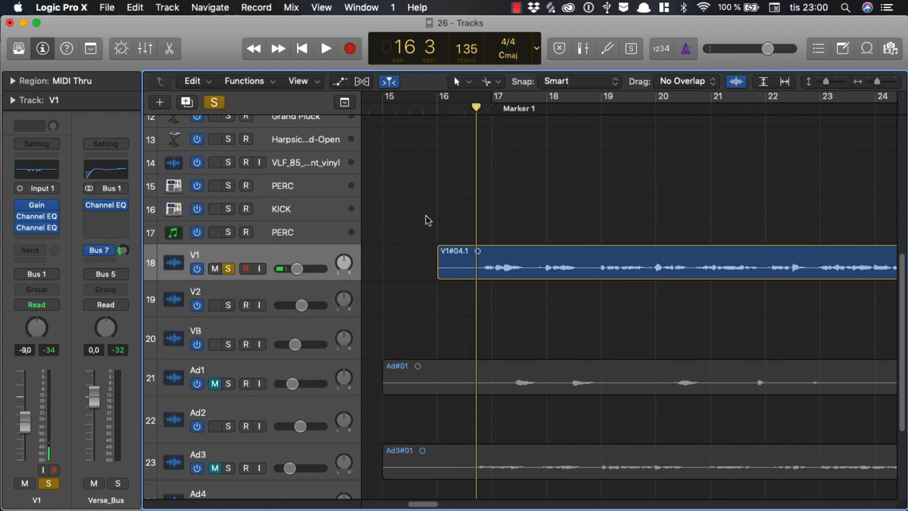
key("super+Left")
key("super+Left")
key("super+Left")
key("super+Left")
key("super+Left")
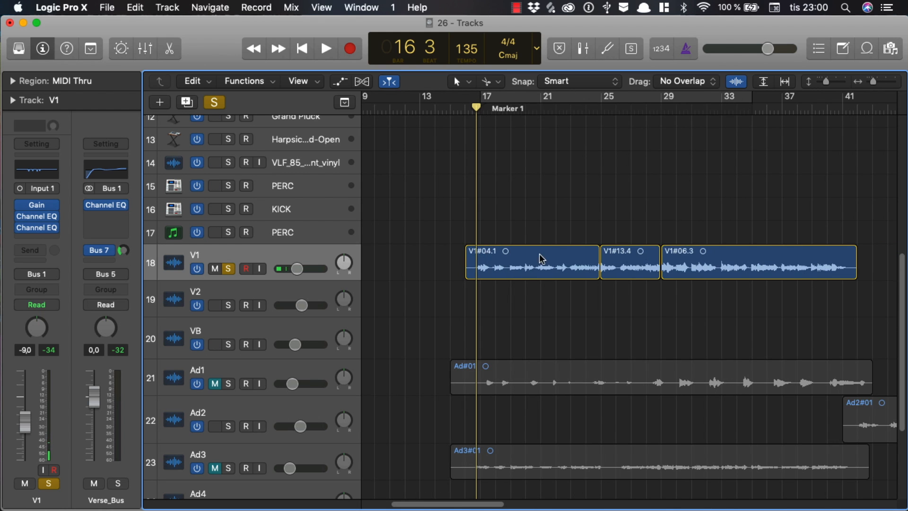
key("super+Left")
key("super+Left")
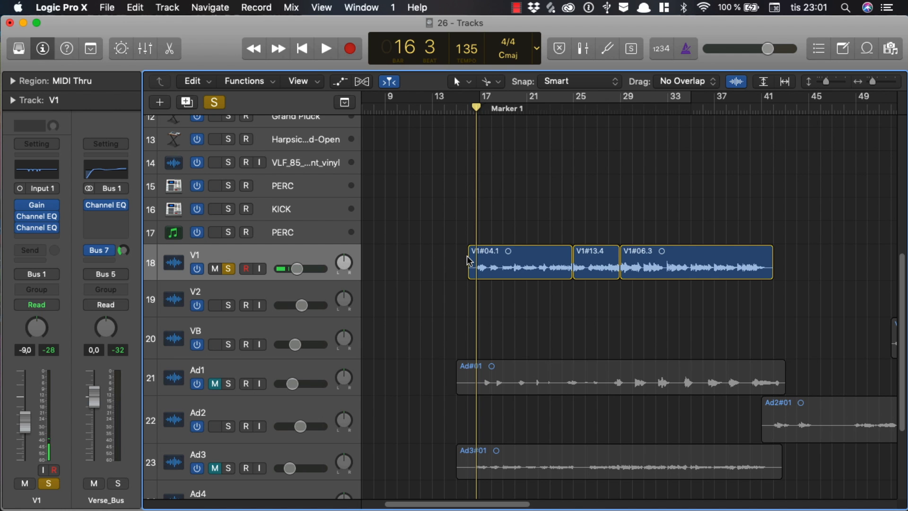
scroll(510, 257, "down", 4)
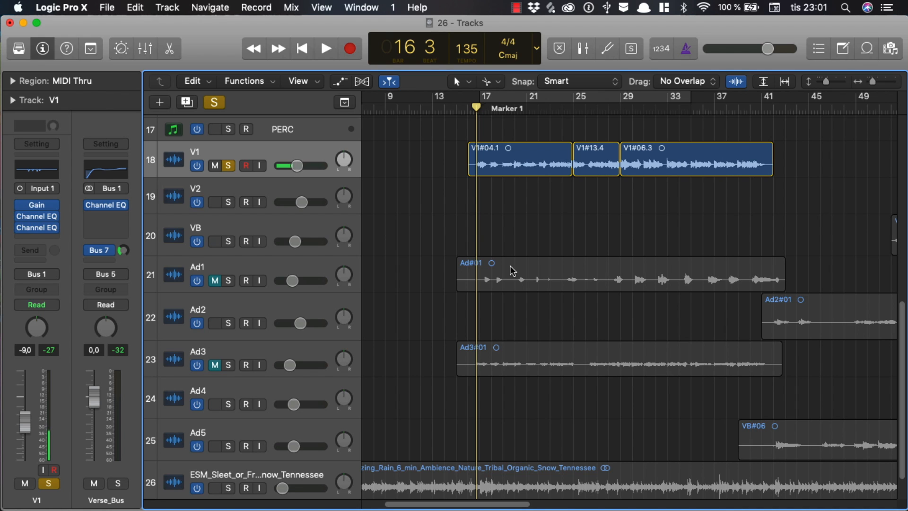
scroll(494, 235, "up", 2)
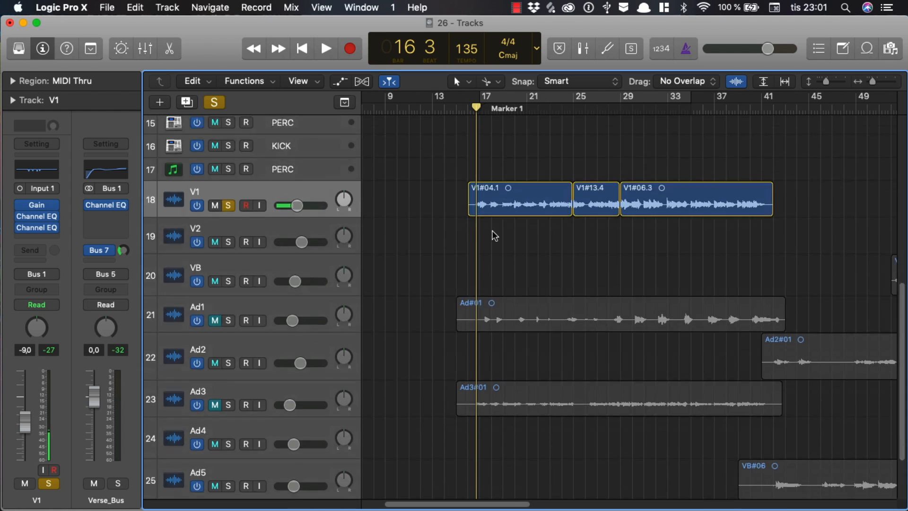
scroll(494, 236, "down", 2)
scroll(494, 235, "up", 6)
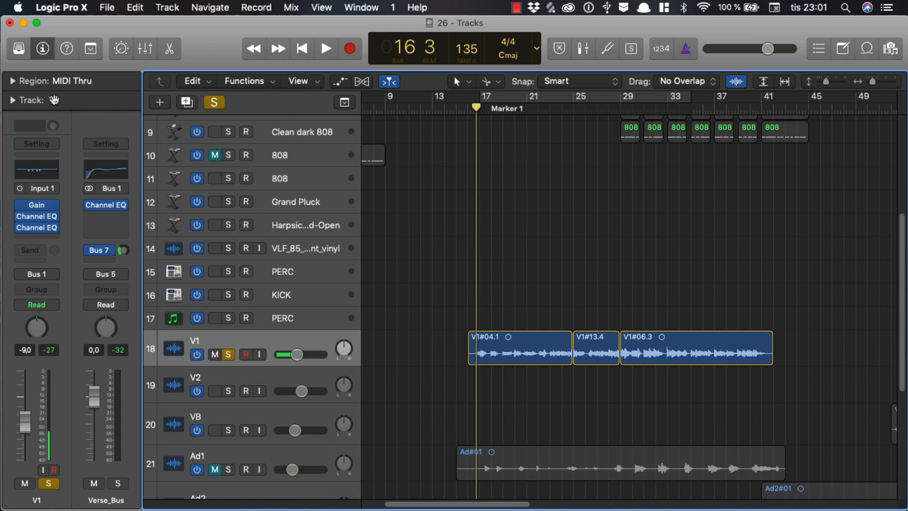
Step: Minimize the Tracks window to reveal the desktop and stop the screen recording
left_click(25, 24)
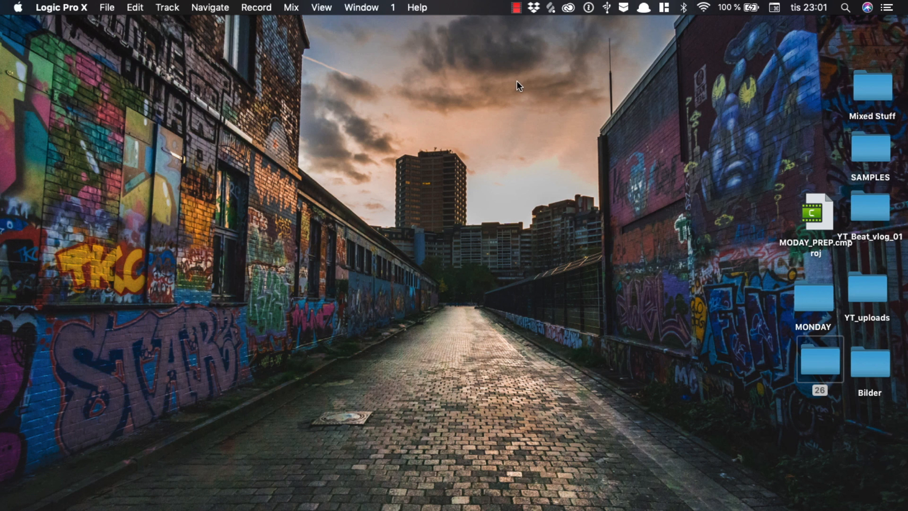
left_click(516, 7)
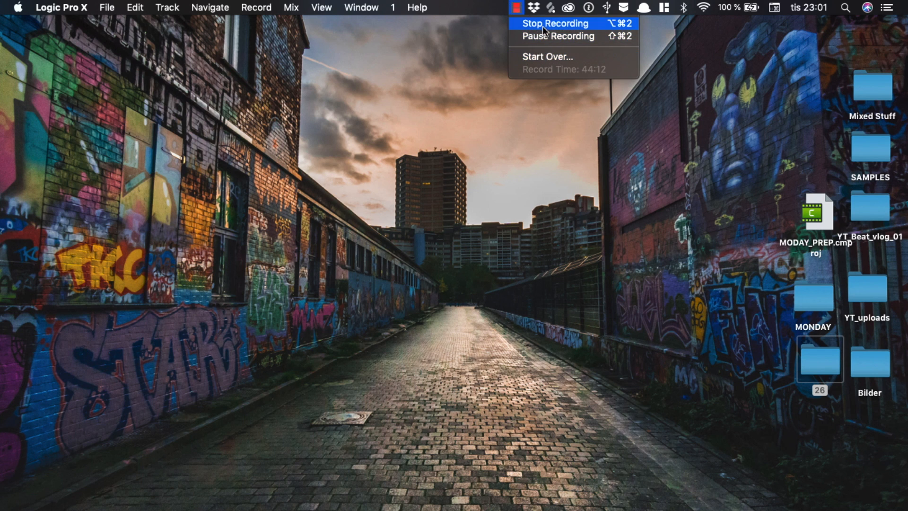
left_click(543, 24)
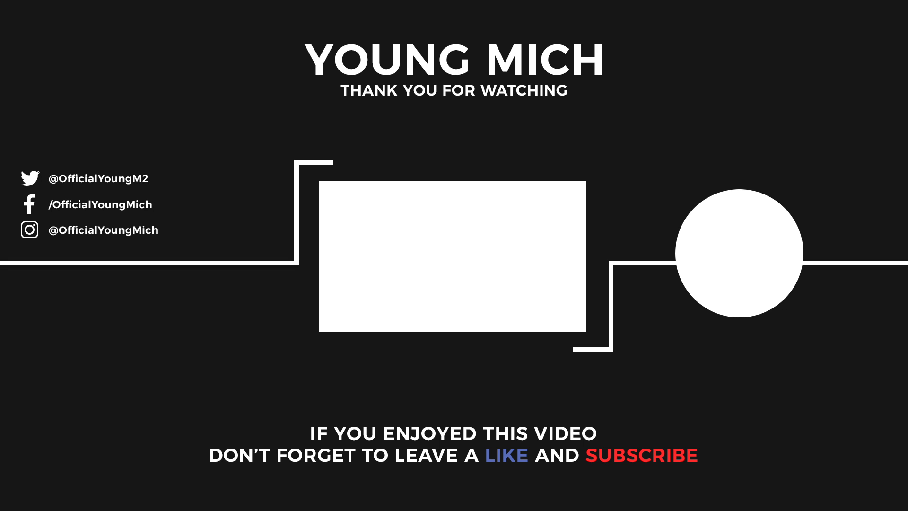